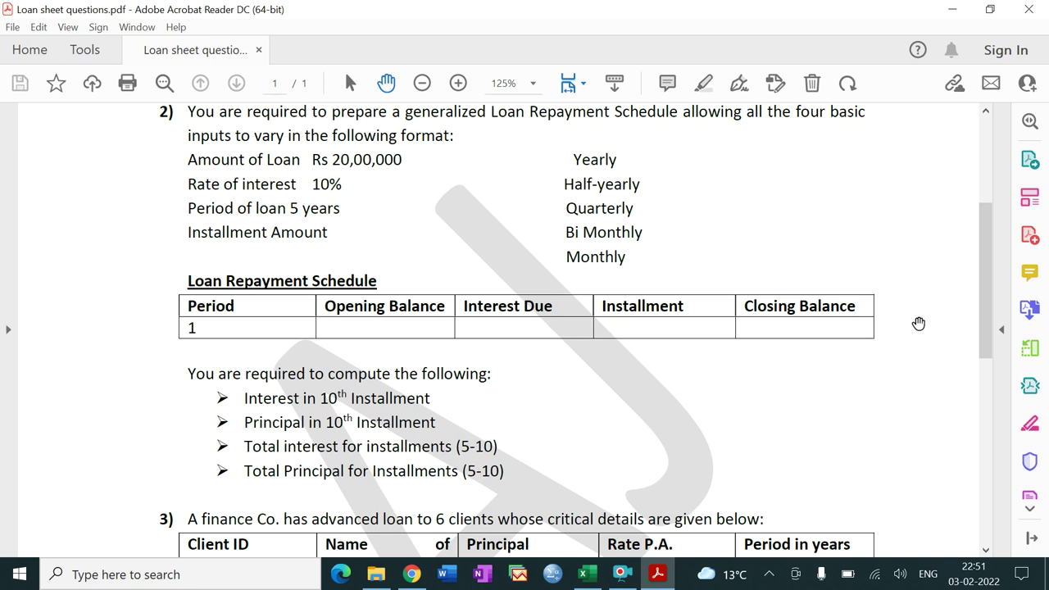
# Read questions 1 and 2 in the Loan sheet questions PDF, including the loan inputs and repayment schedule format.
pyautogui.moveTo(984, 331); pyautogui.dragTo(984, 318)
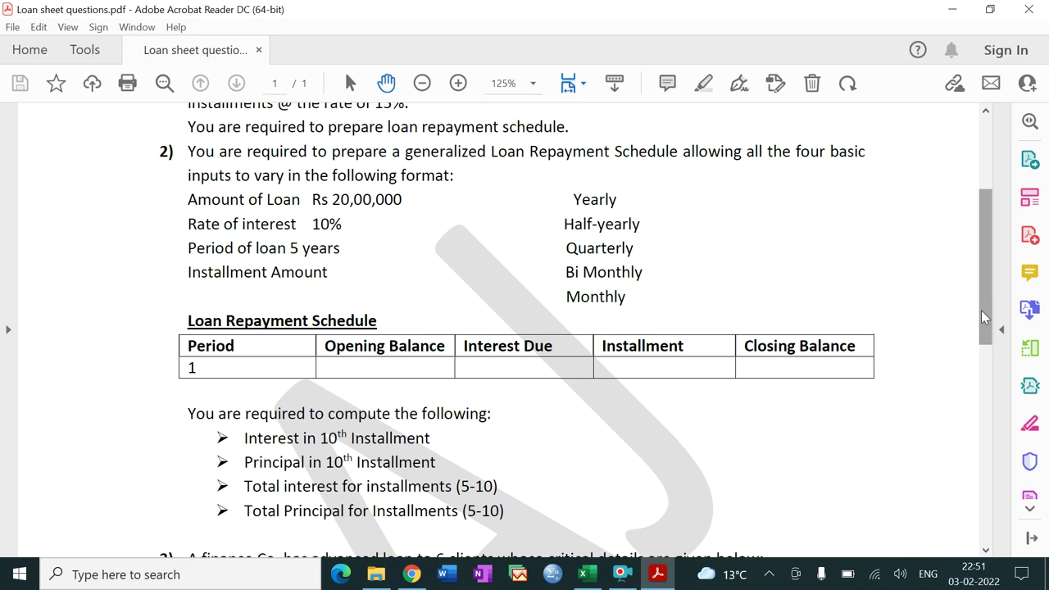
pyautogui.moveTo(984, 318); pyautogui.dragTo(984, 290)
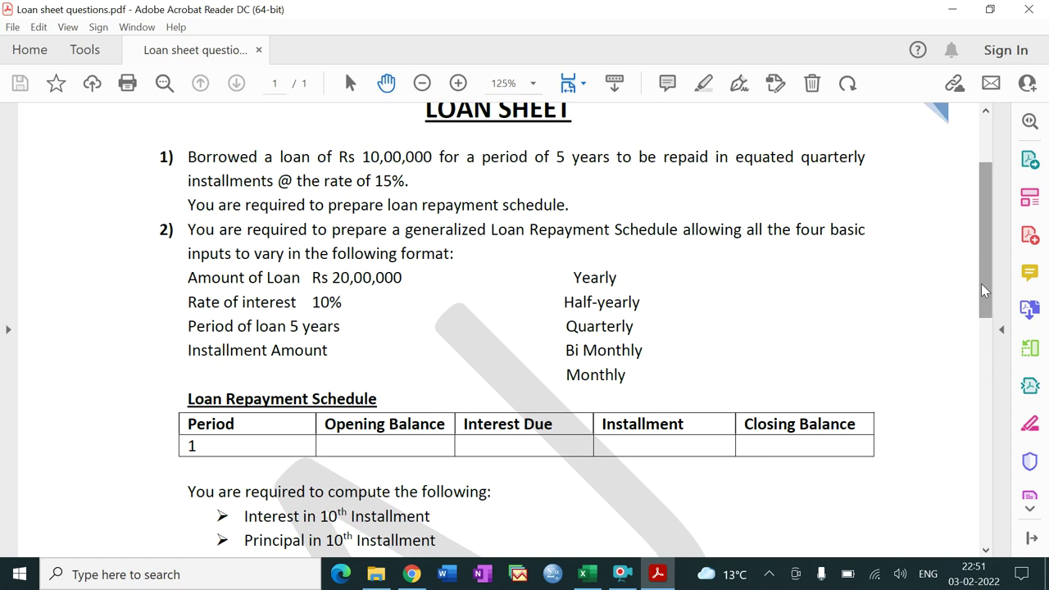
pyautogui.moveTo(985, 291); pyautogui.dragTo(984, 280)
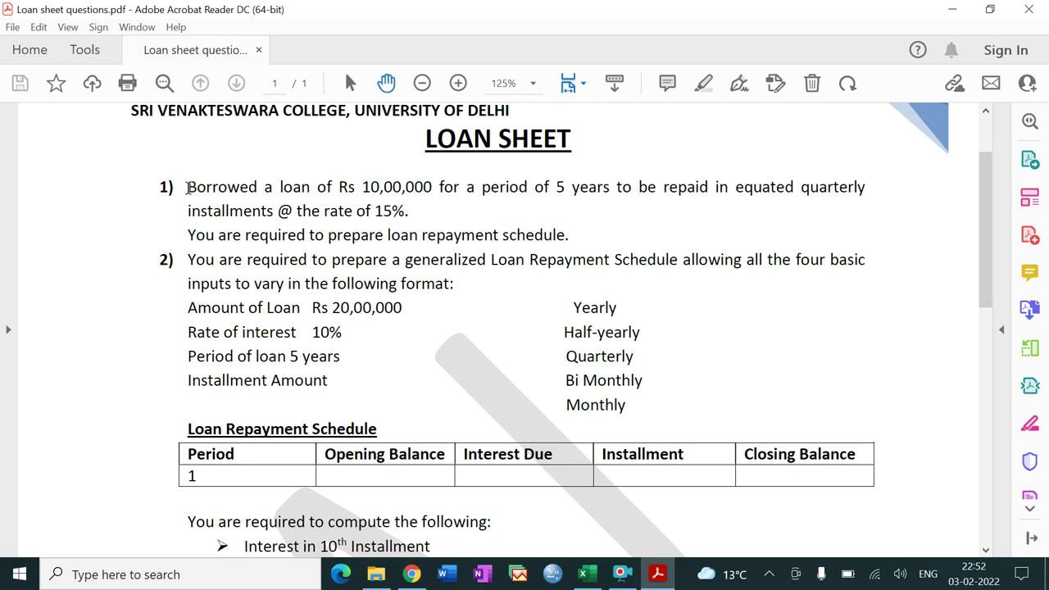
pyautogui.moveTo(188, 188); pyautogui.dragTo(400, 212)
pyautogui.click(471, 316)
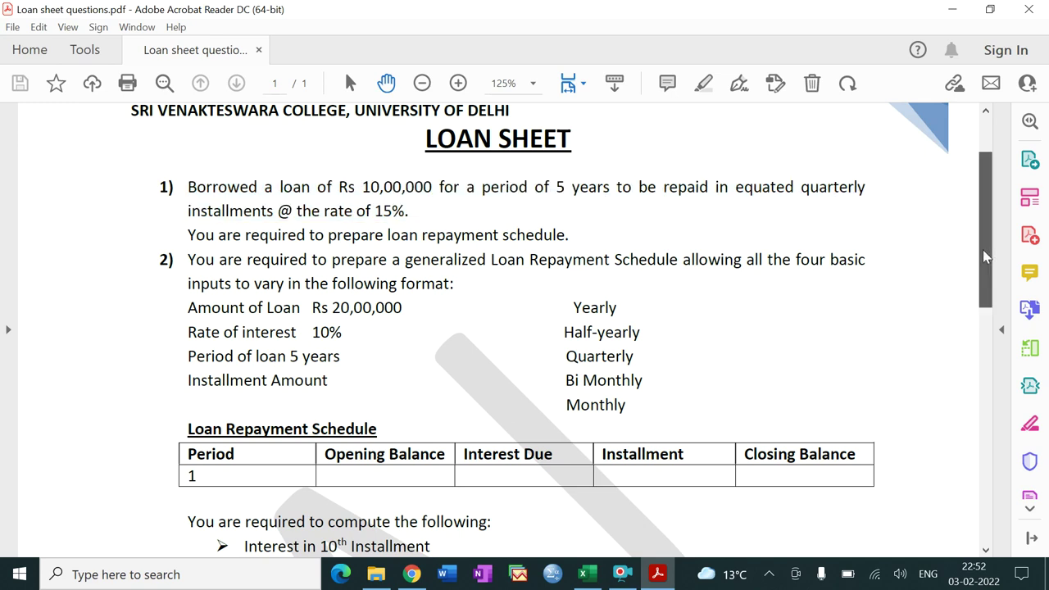
pyautogui.moveTo(986, 257); pyautogui.dragTo(987, 280)
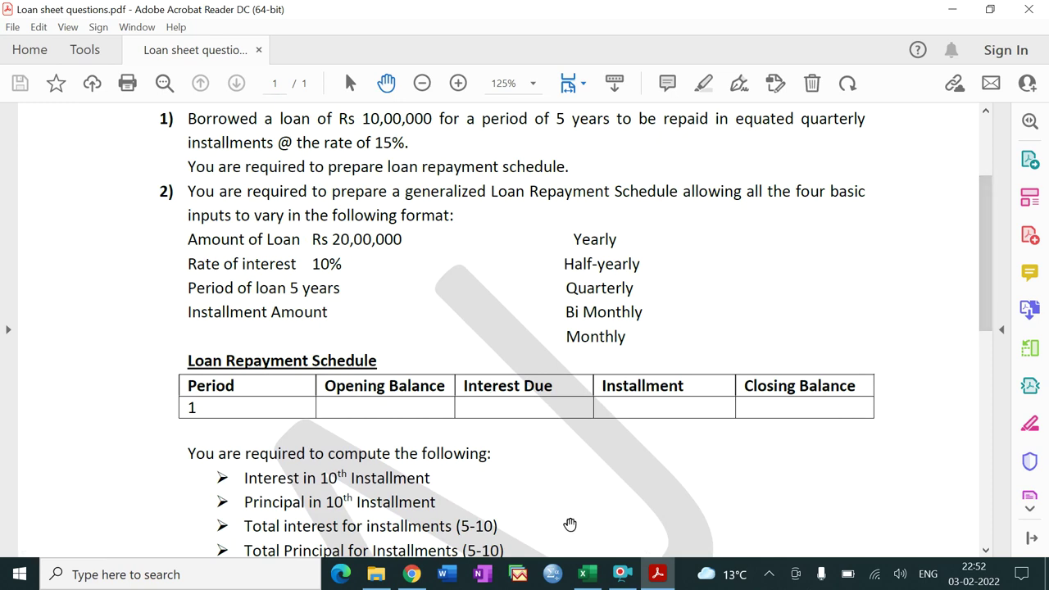
# Switch to the Loan Solution workbook in Excel and label cell A1 of Sheet4 AMOUNT OF LOAN.
pyautogui.click(585, 575)
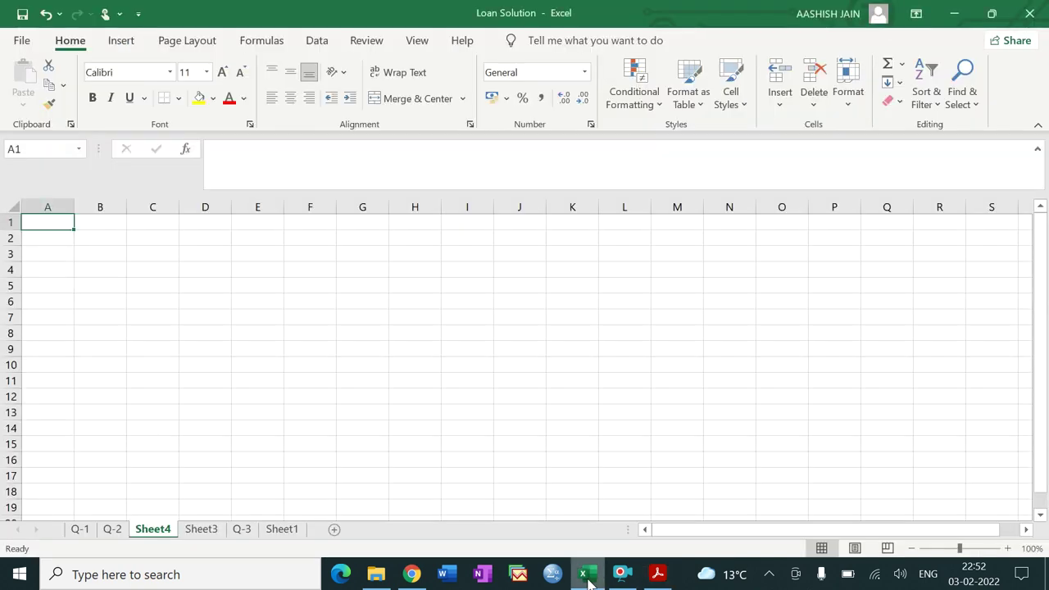
pyautogui.click(586, 577)
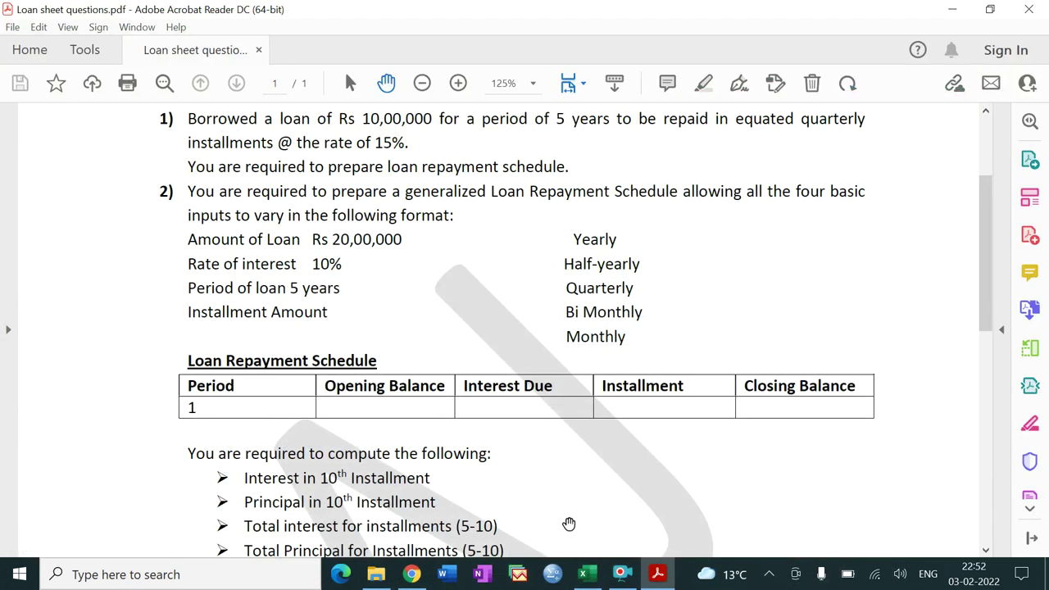
pyautogui.click(586, 575)
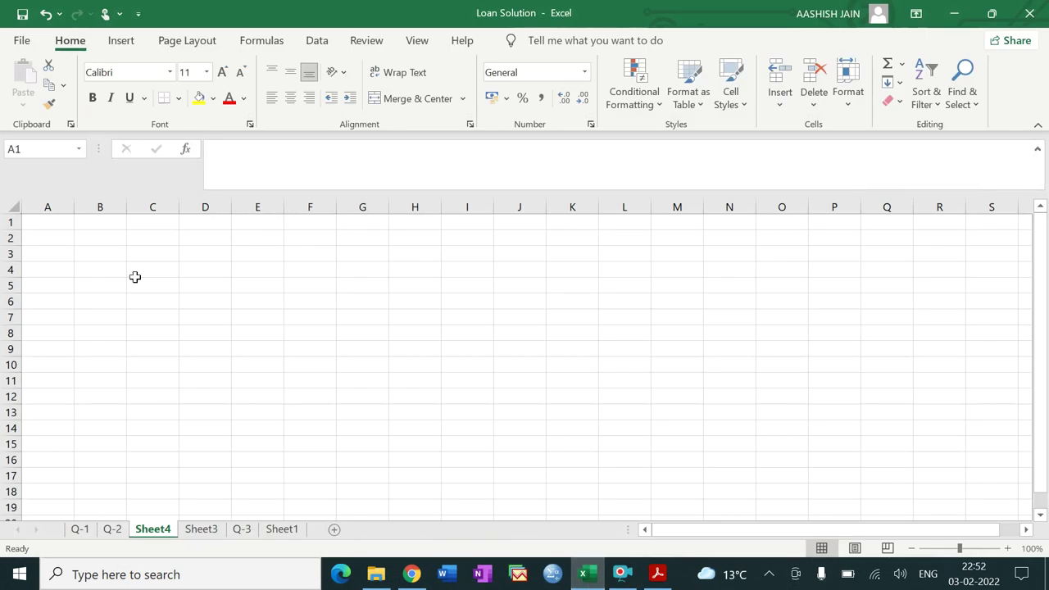
pyautogui.click(48, 220)
pyautogui.write('AMOUNT OG')
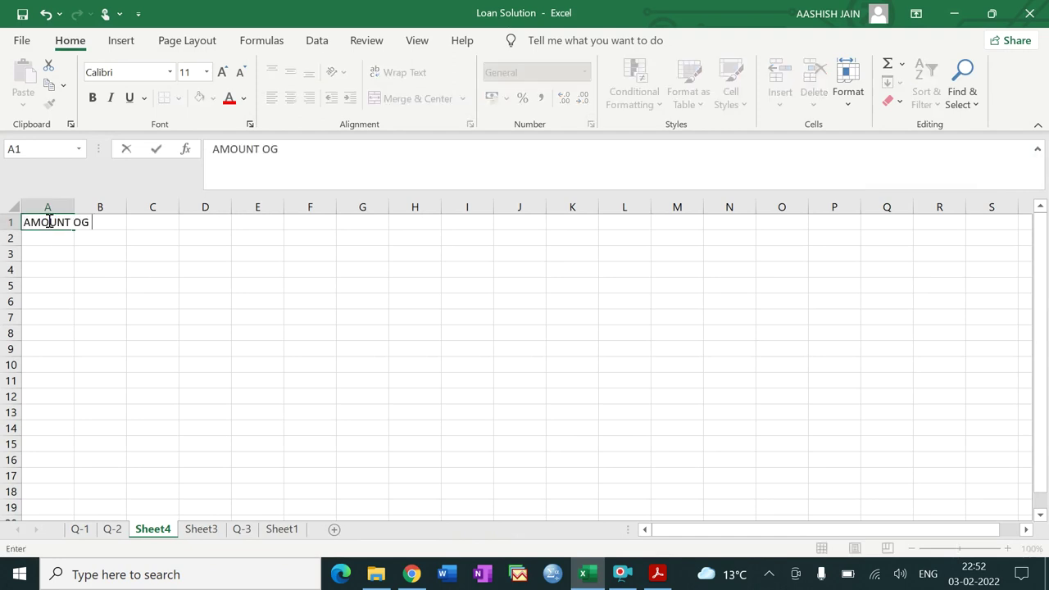
pyautogui.press('BackSpace')
pyautogui.write('F LOAN')
pyautogui.press('Return')
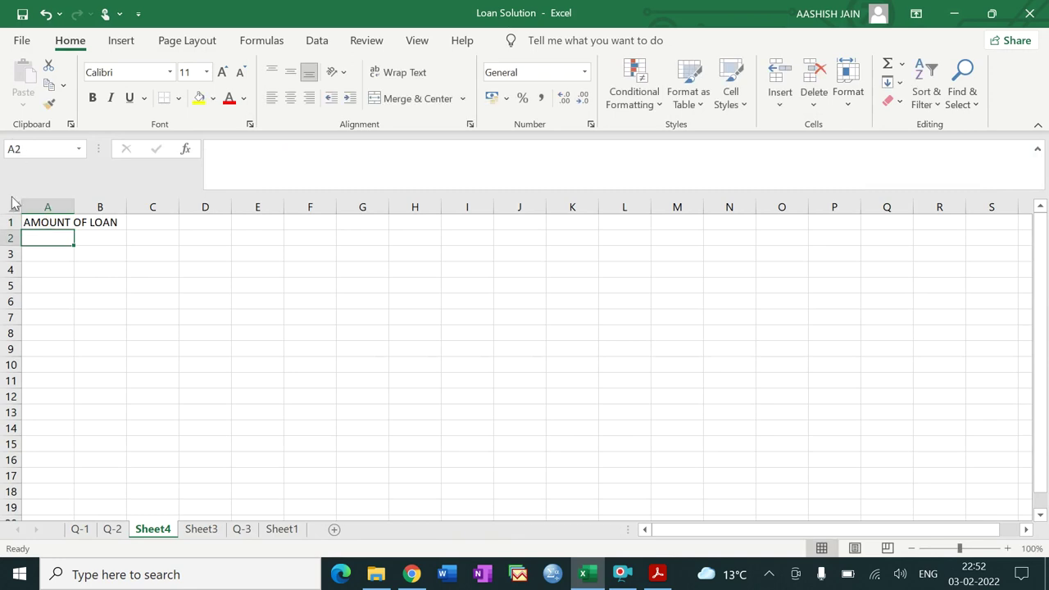
# Centre the contents of the whole sheet horizontally and widen column A to fit its label.
pyautogui.click(10, 207)
pyautogui.click(290, 98)
pyautogui.click(262, 382)
pyautogui.moveTo(74, 206); pyautogui.dragTo(129, 207)
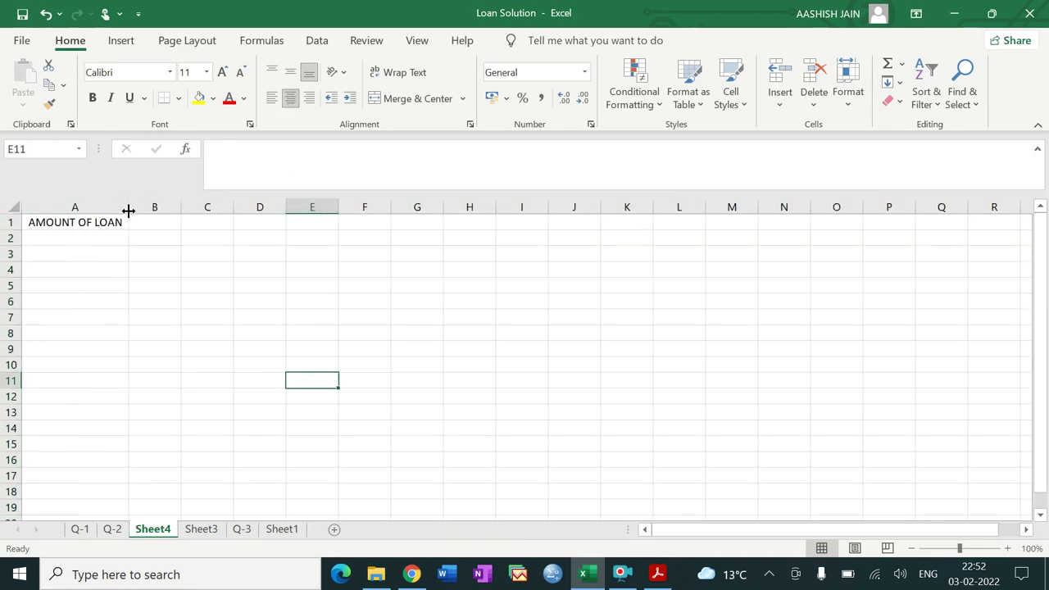
# Label cell A2 RATE OF INTEREST and cell A3 PERIOD OF LOAN.
pyautogui.click(81, 235)
pyautogui.write('RATW')
pyautogui.press('BackSpace')
pyautogui.write('E OF INT')
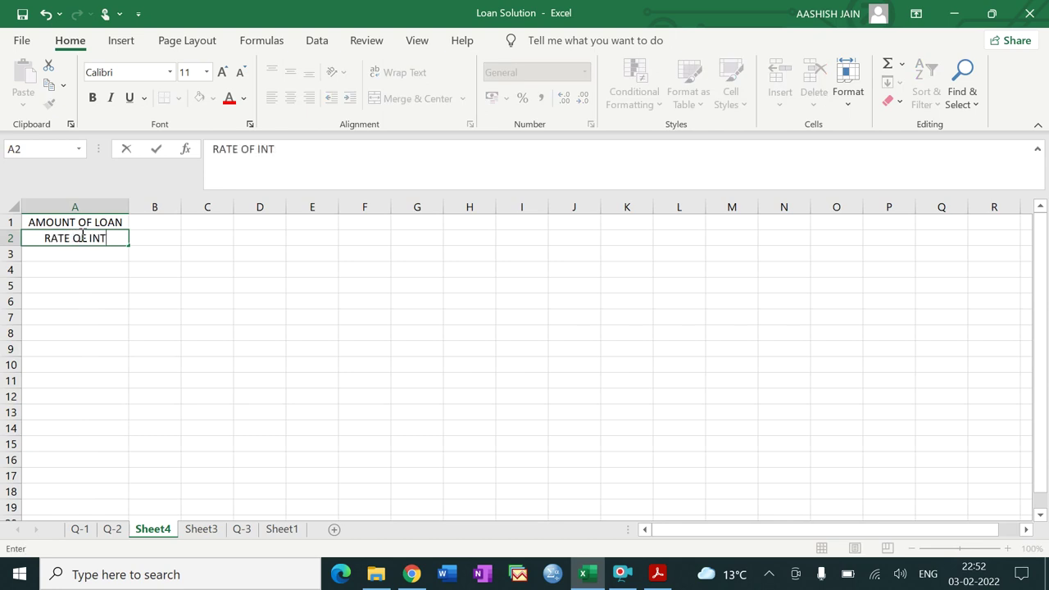
pyautogui.write('EREST')
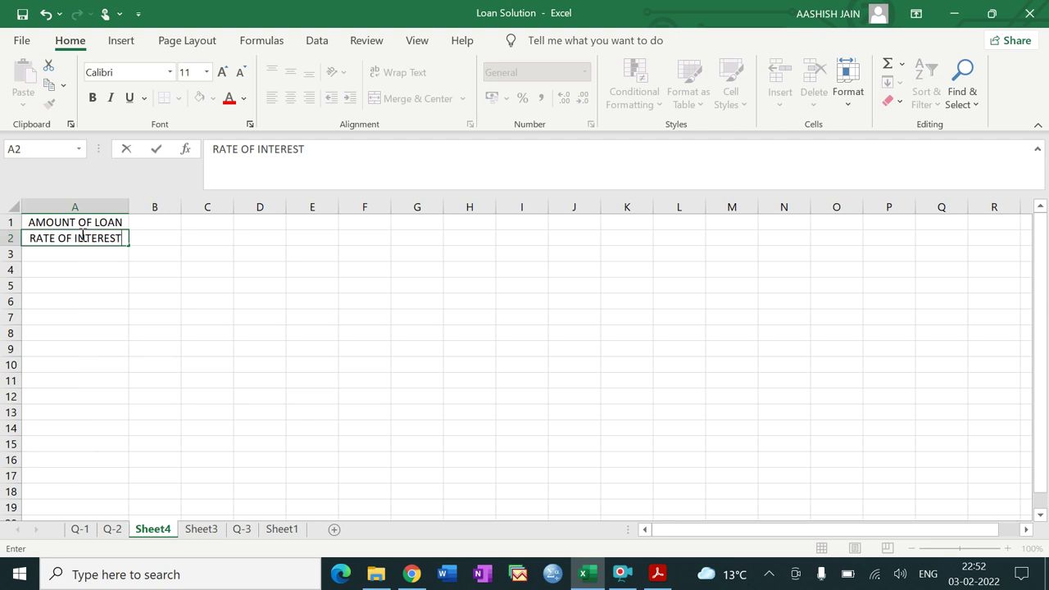
pyautogui.press('Return')
pyautogui.write('PERI')
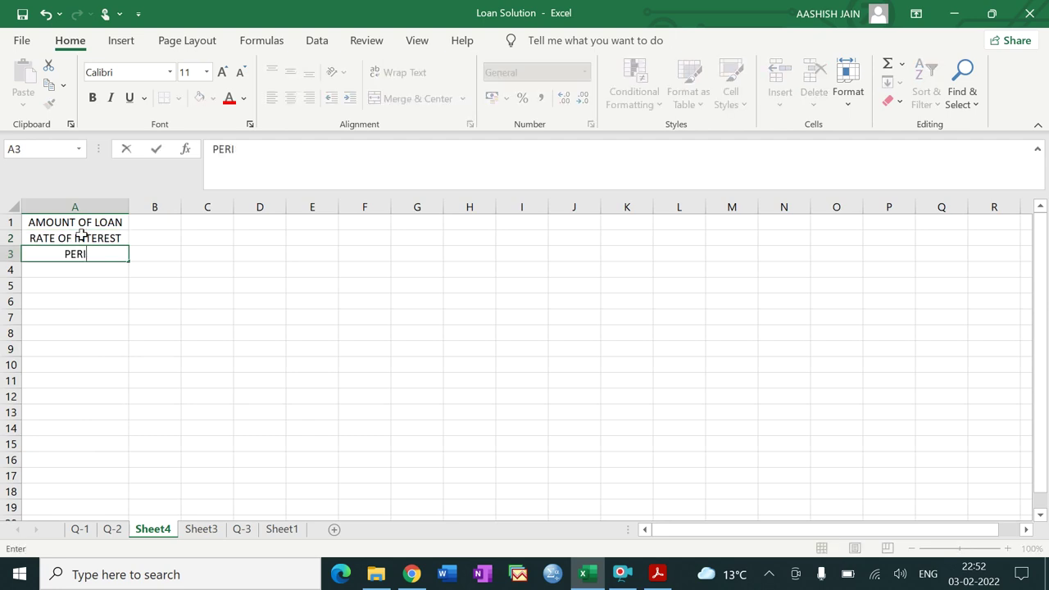
pyautogui.write('OD OF LOAN')
pyautogui.press('Return')
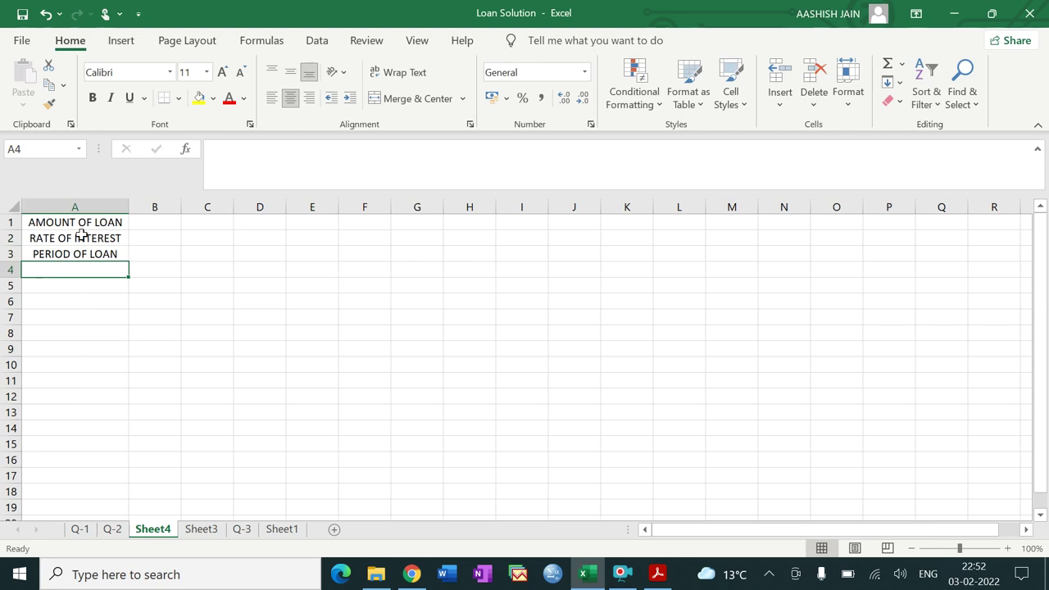
# Label cell A4 INSTALMENT and cell A5 PERIODICITY.
pyautogui.write('INST')
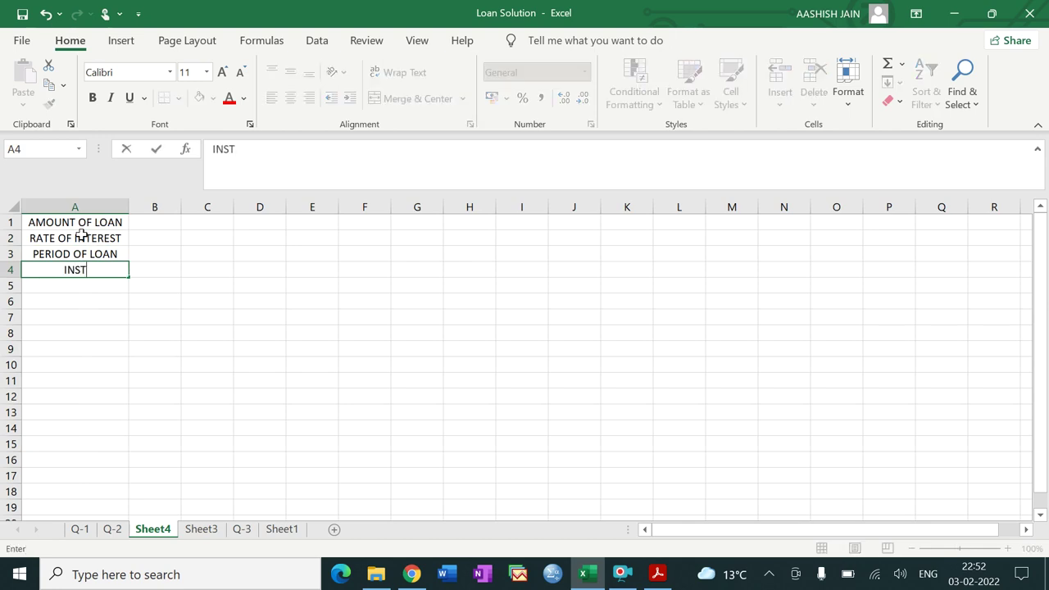
pyautogui.write('ALMENT')
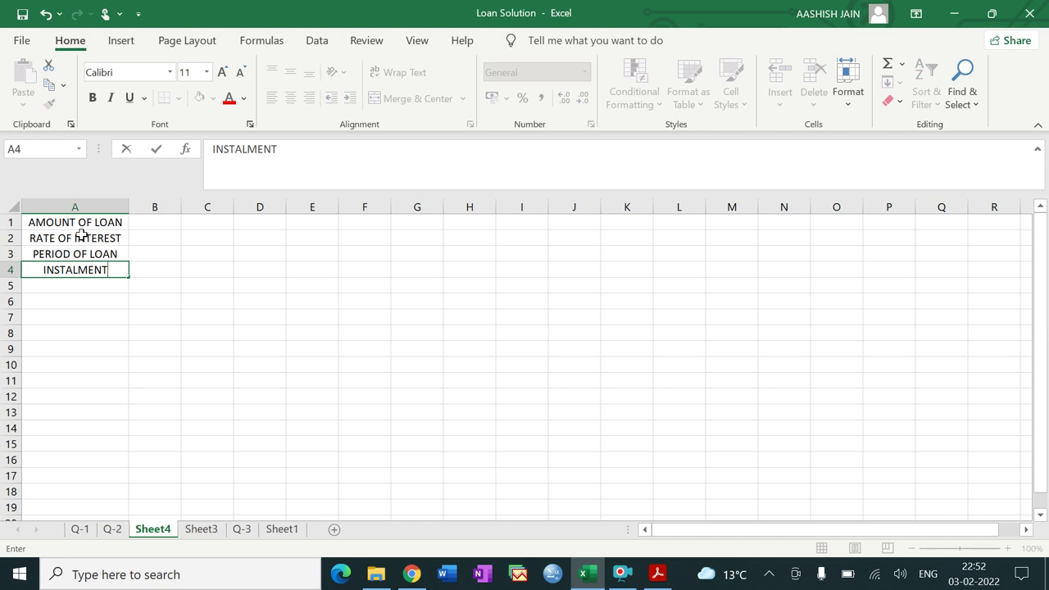
pyautogui.hotkey('ctrl', 'Return')
pyautogui.press('Return')
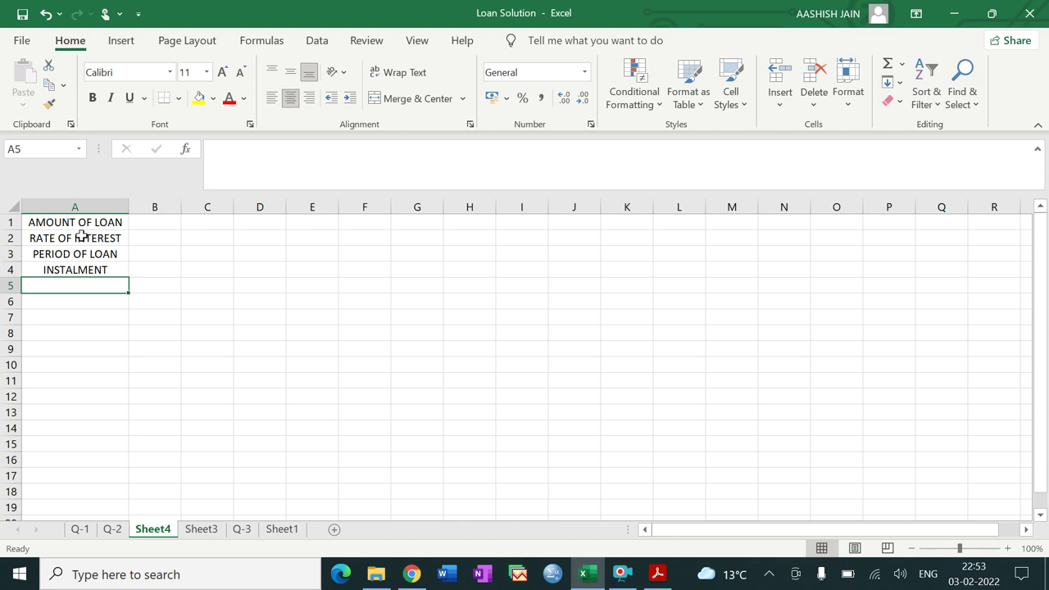
pyautogui.click(90, 269)
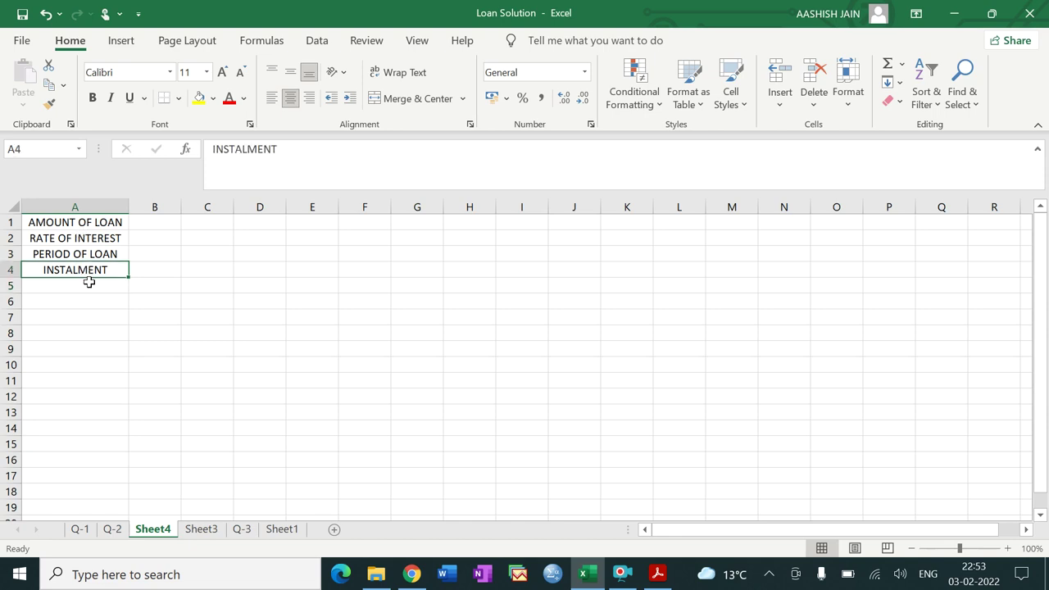
pyautogui.click(88, 282)
pyautogui.write('PERIO')
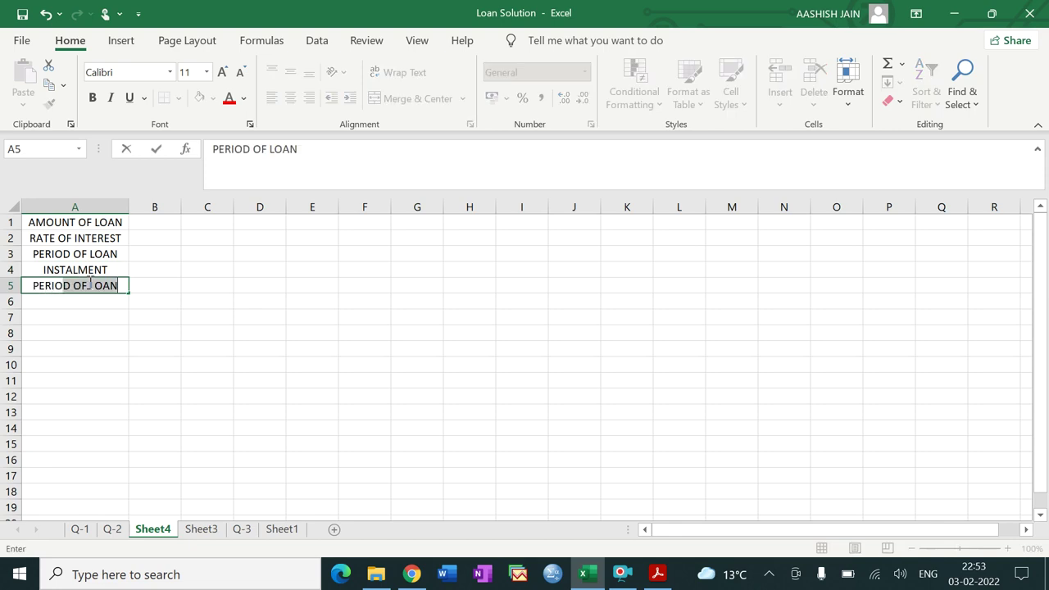
pyautogui.write('DI')
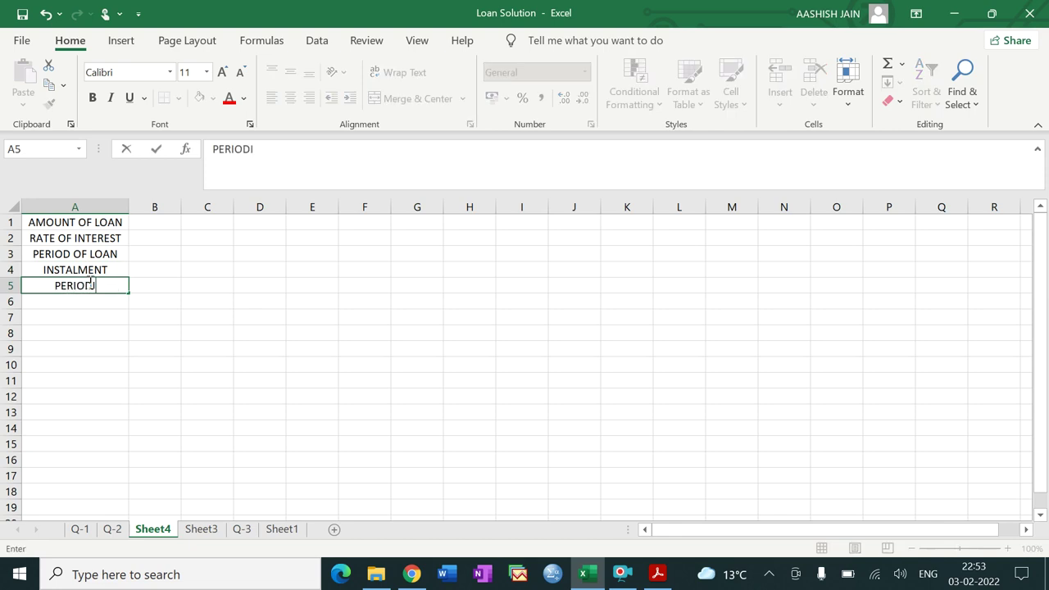
pyautogui.write('CITY')
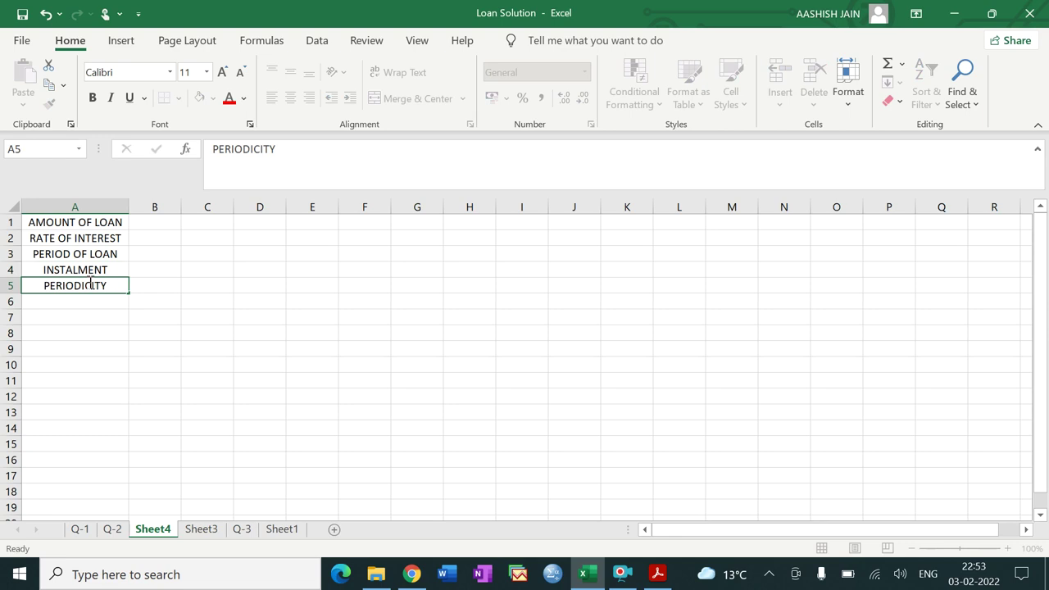
pyautogui.press('Return')
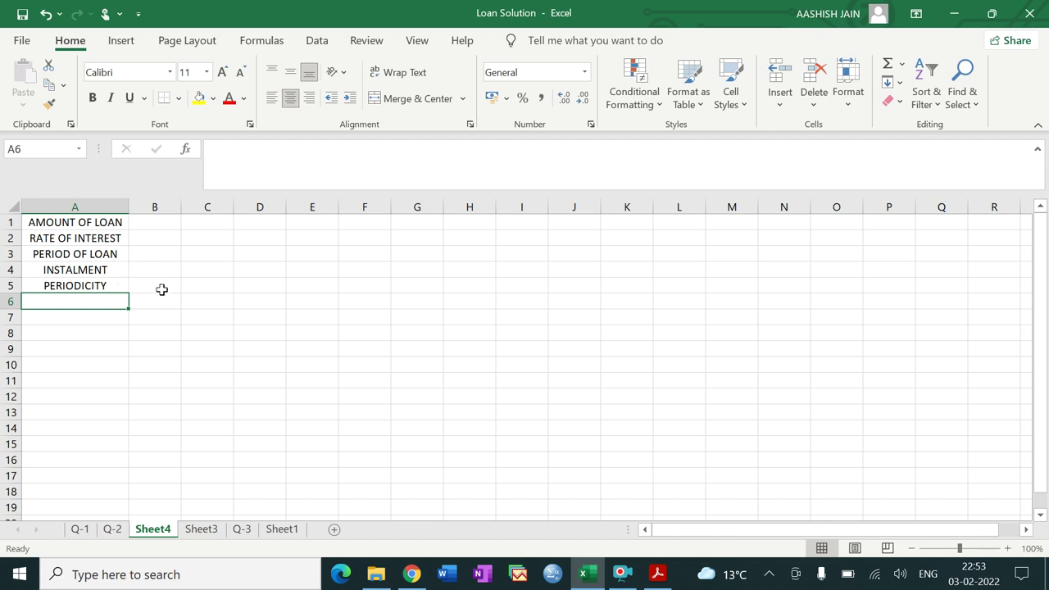
# Check the loan amount in the question PDF and enter 2000000 in cell B1.
pyautogui.click(166, 218)
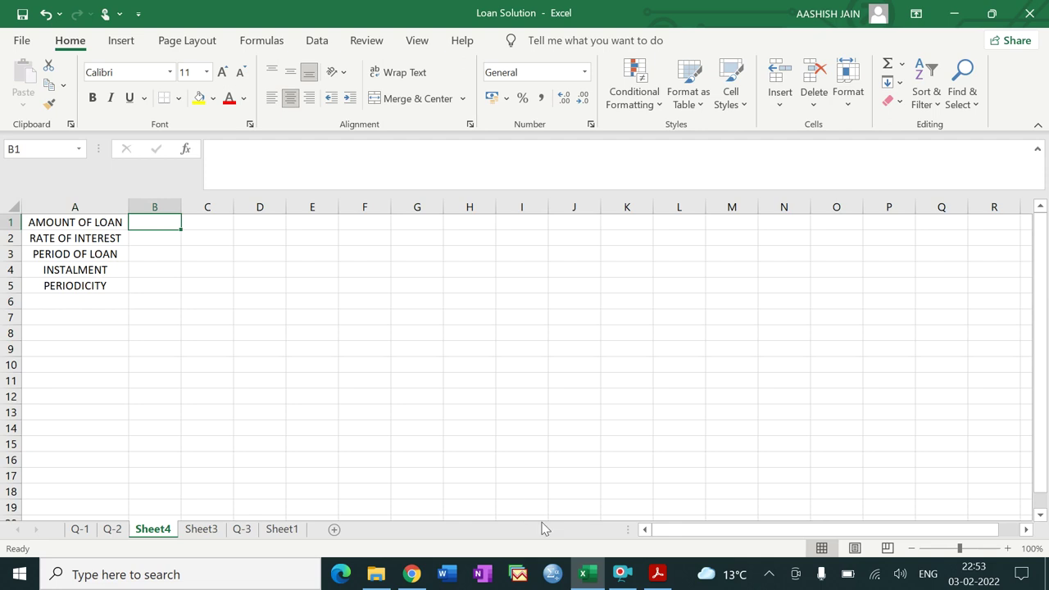
pyautogui.click(656, 575)
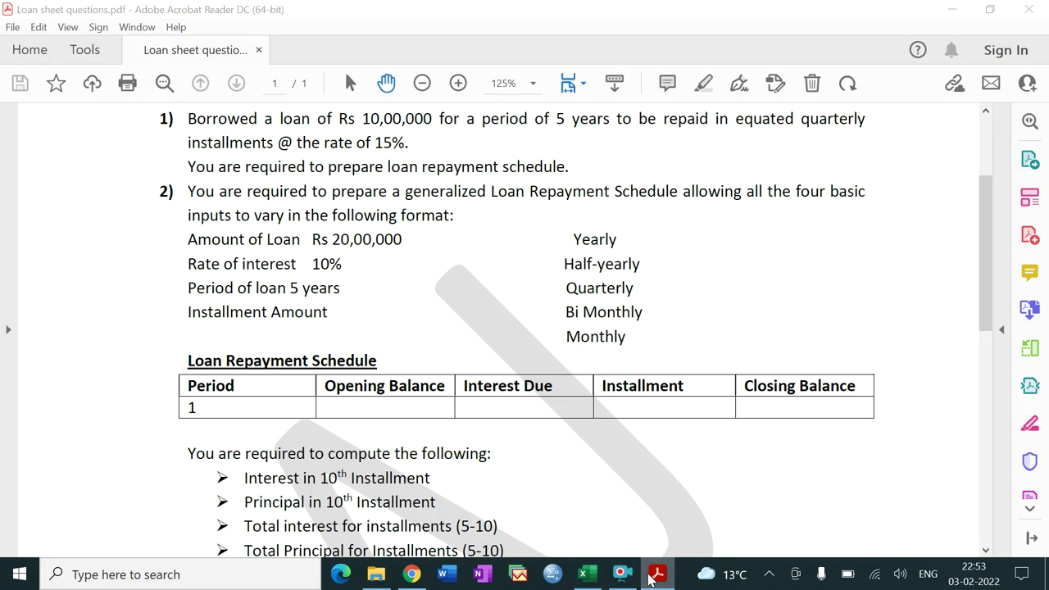
pyautogui.click(656, 575)
pyautogui.write('2000000')
pyautogui.press('Return')
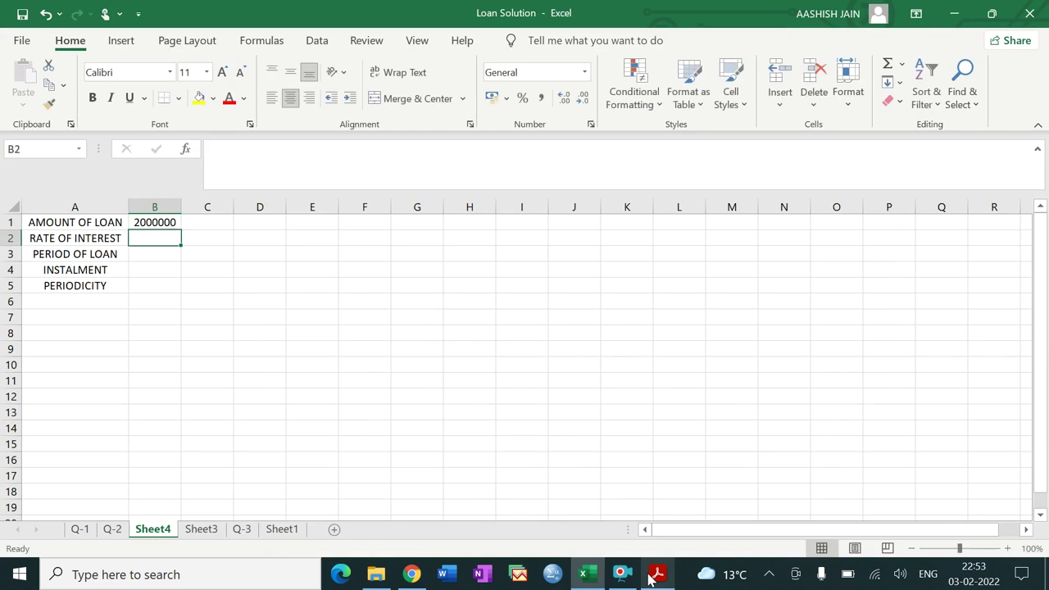
# Check the question PDF, enter 10% as the rate of interest in B2 and 5 as the loan period in B3.
pyautogui.click(656, 574)
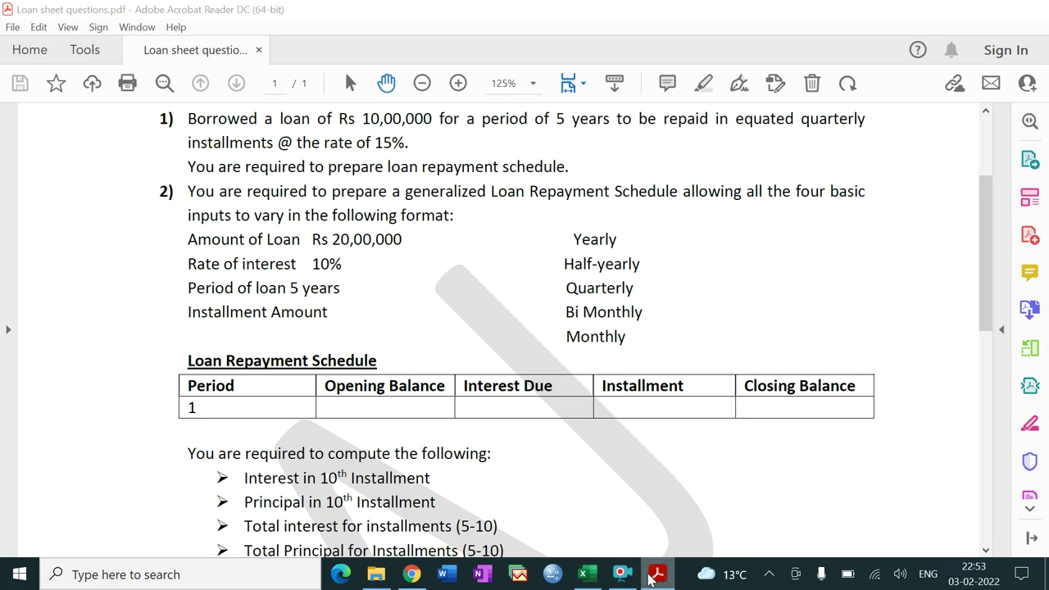
pyautogui.click(652, 578)
pyautogui.write('10')
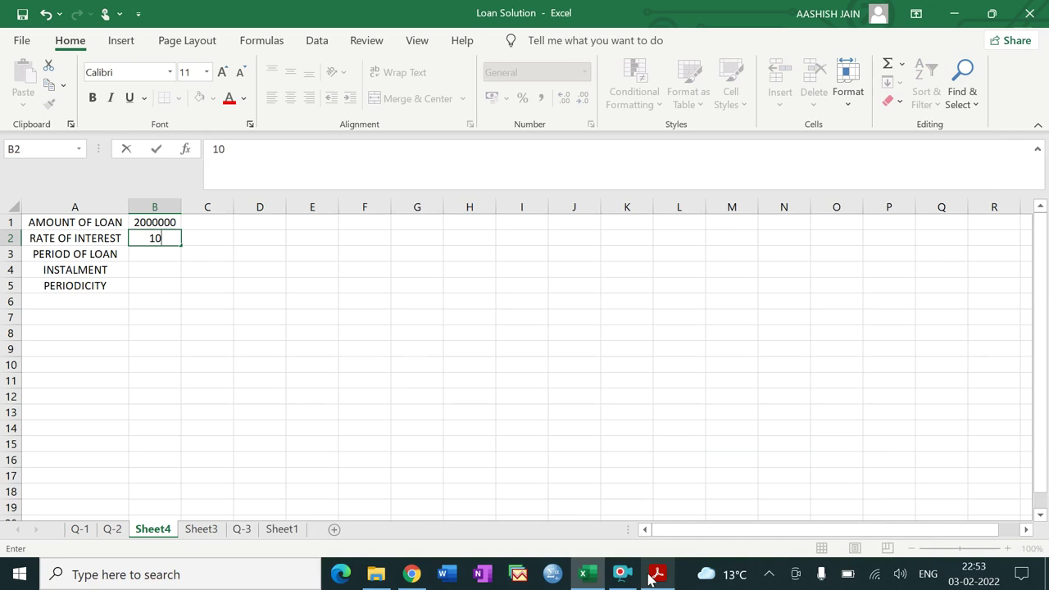
pyautogui.write('%')
pyautogui.press('Return')
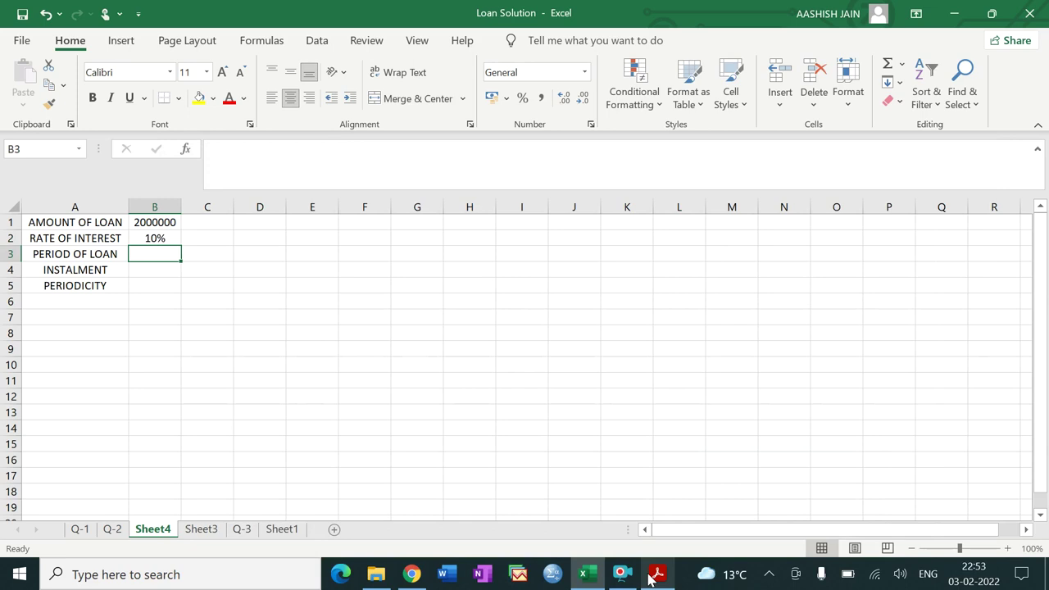
pyautogui.write('5')
pyautogui.press('Return')
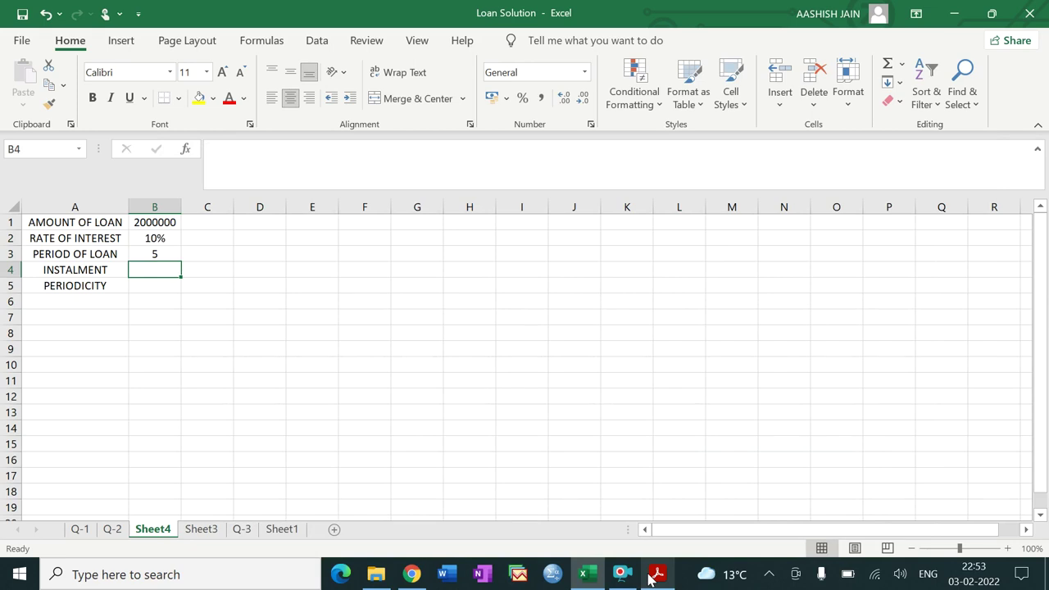
pyautogui.press('Return')
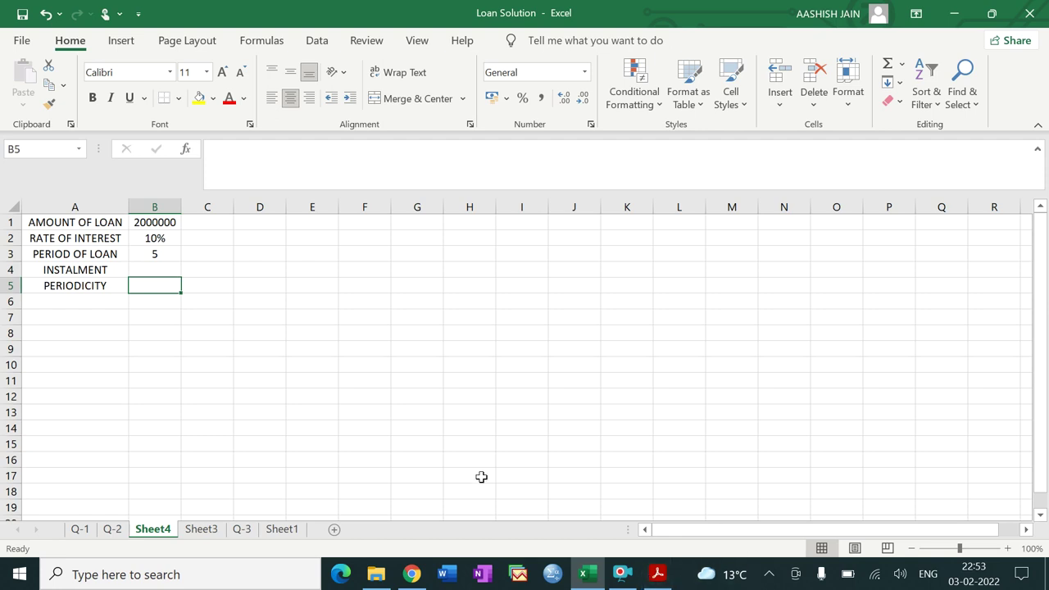
# Widen column E, check the periodicity options in the question PDF, and enter YEARLY in cell E1.
pyautogui.moveTo(338, 205); pyautogui.dragTo(386, 205)
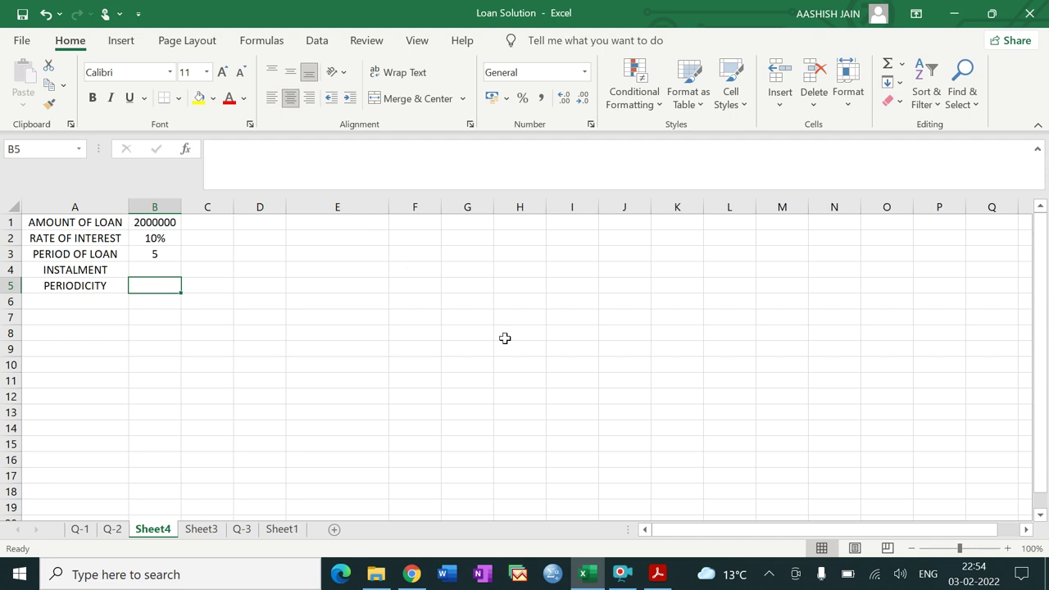
pyautogui.click(623, 576)
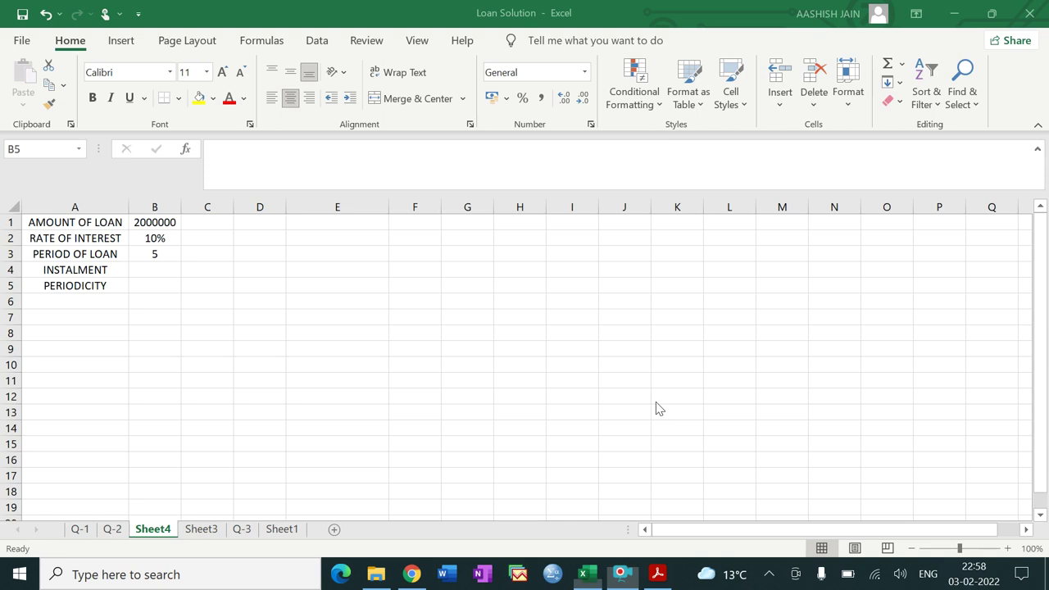
pyautogui.click(351, 227)
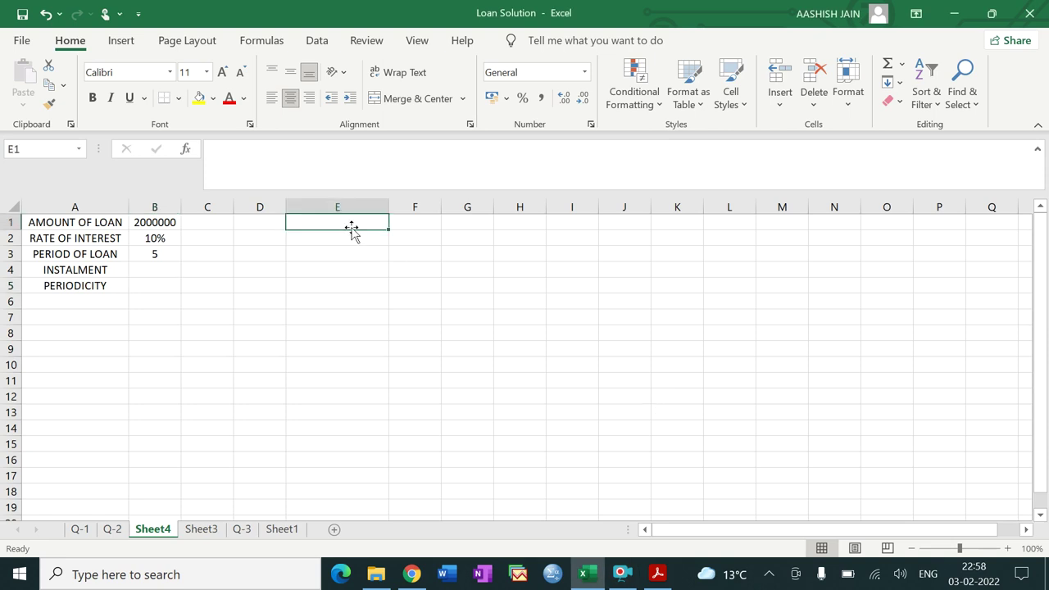
pyautogui.click(658, 573)
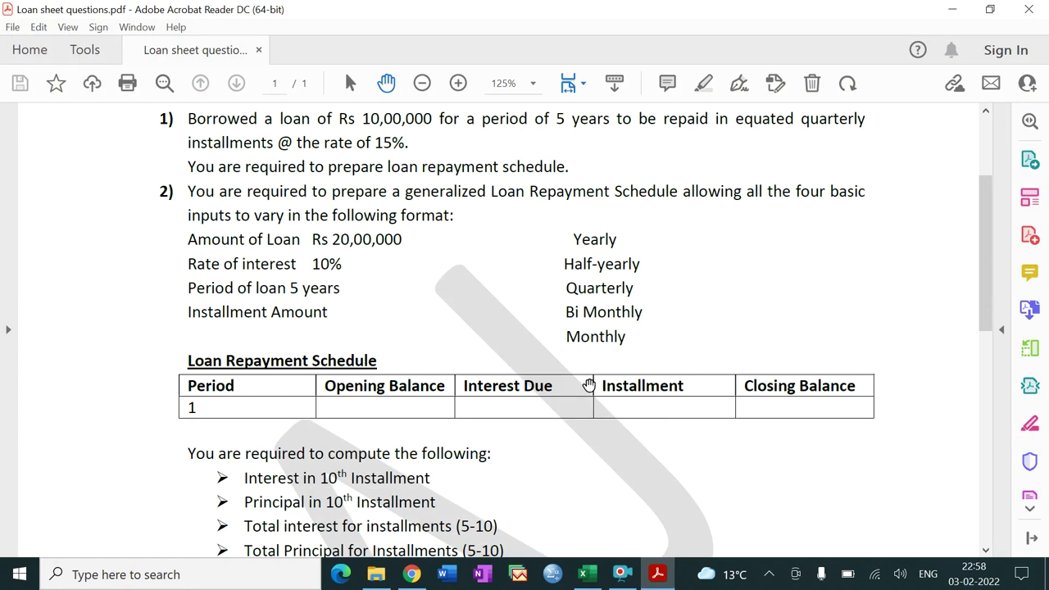
pyautogui.click(657, 574)
pyautogui.write('YEA')
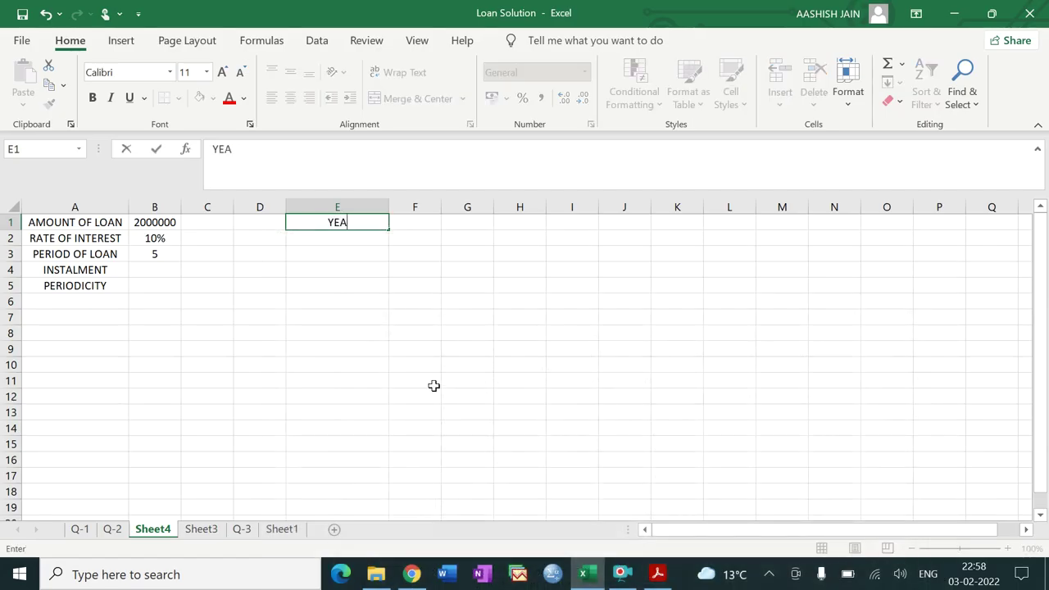
pyautogui.write('RLY')
pyautogui.press('Return')
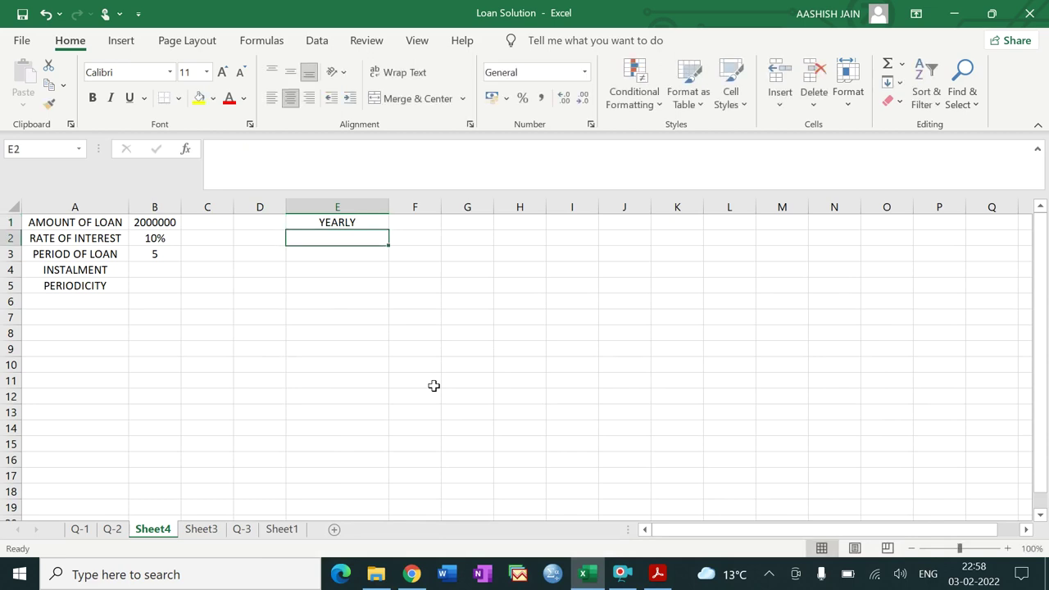
# Check the question PDF and enter HALF-YEARLY in cell E2 and QUARTERLY in cell E3.
pyautogui.click(657, 574)
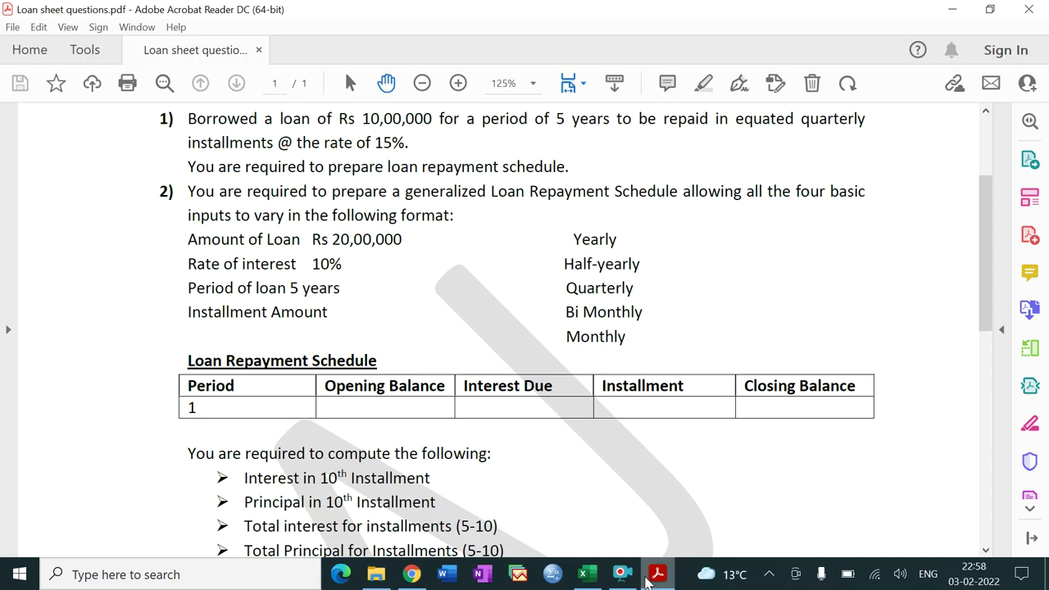
pyautogui.click(647, 579)
pyautogui.write('H')
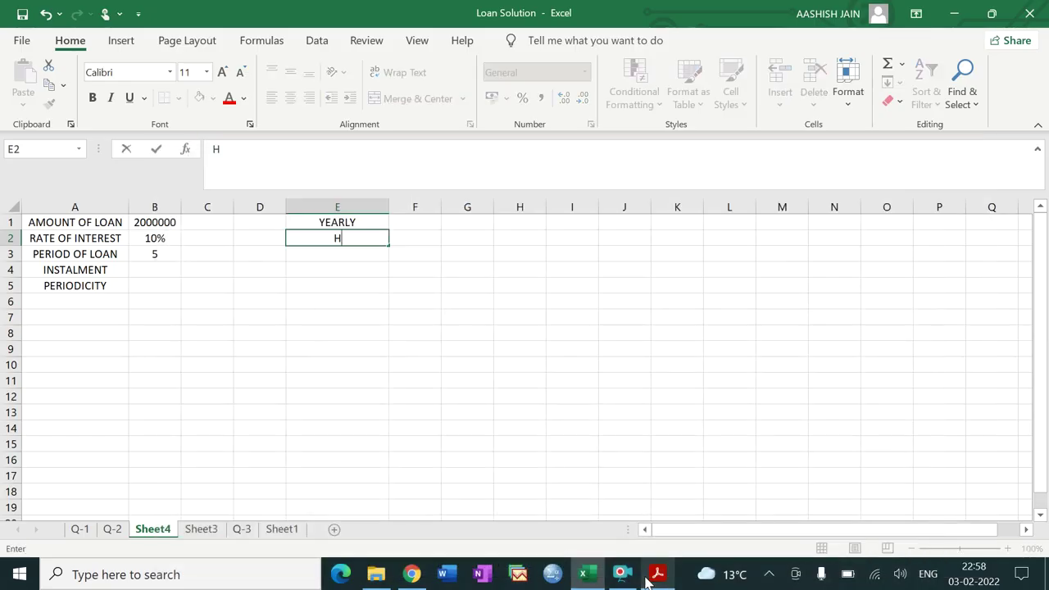
pyautogui.write('ALF-YEARLY')
pyautogui.press('Return')
pyautogui.write('QUAR')
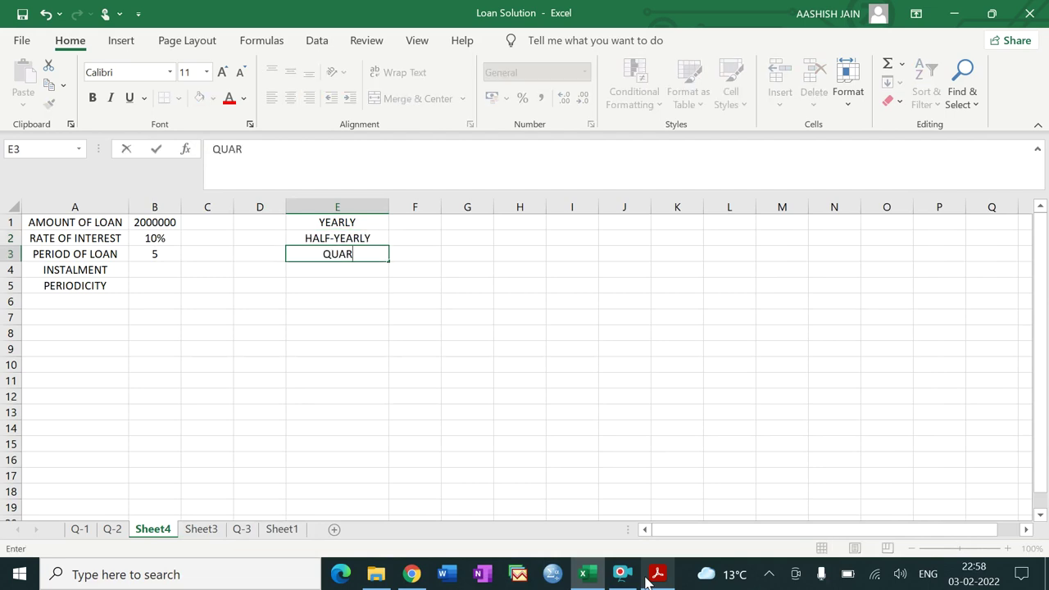
pyautogui.write('TERLY')
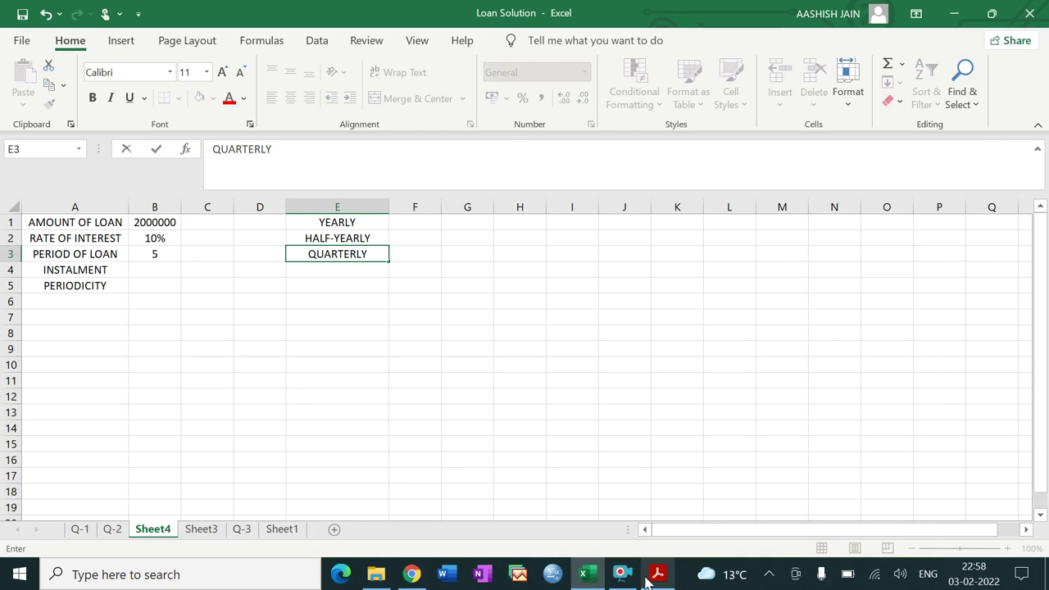
pyautogui.press('Return')
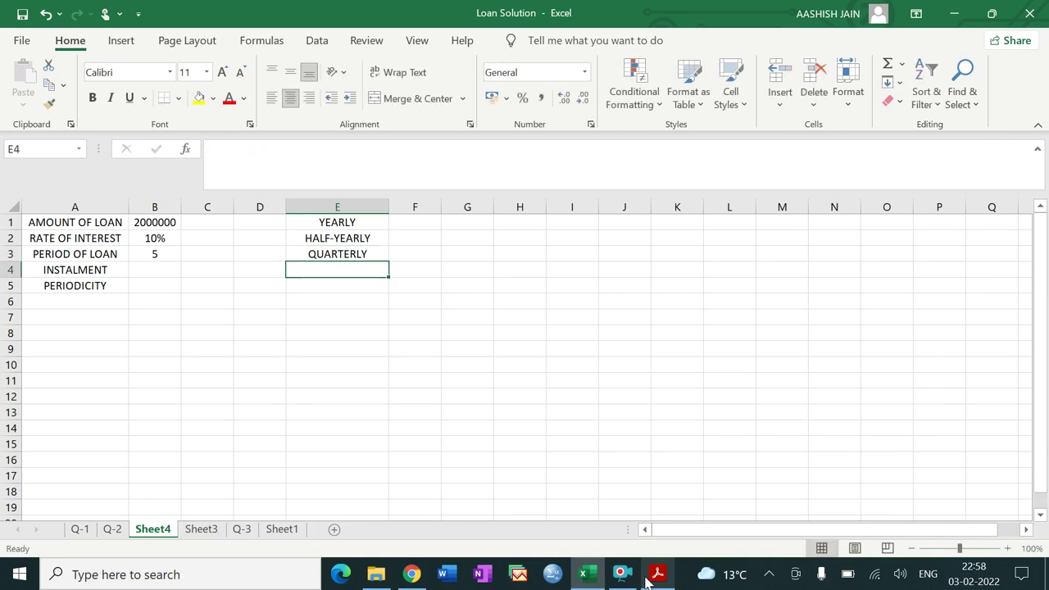
# Check the question PDF and enter BI-MONTHLY in cell E4 and MONTHLY in cell E5.
pyautogui.click(648, 580)
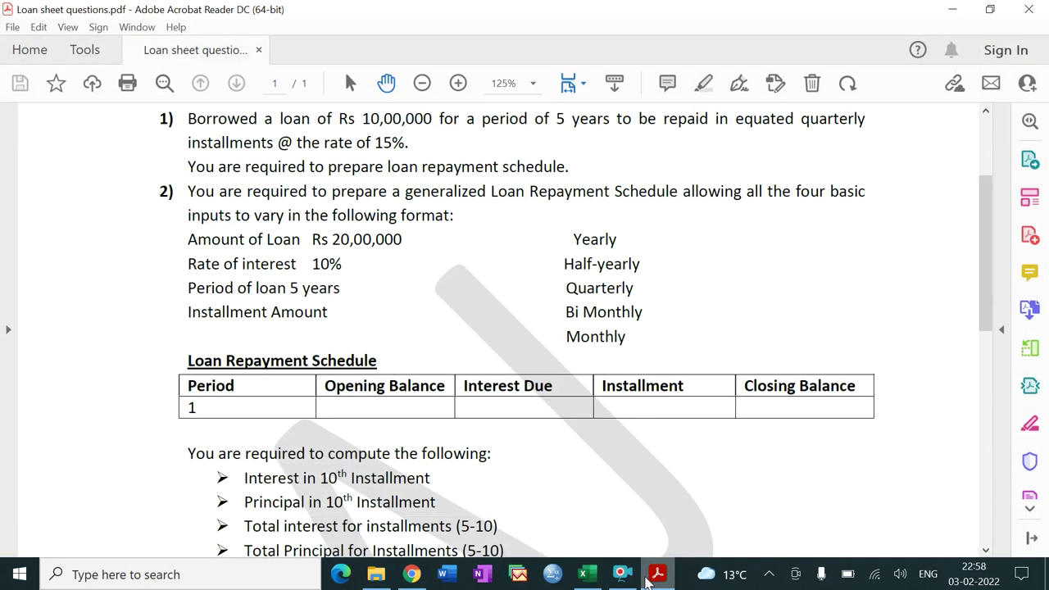
pyautogui.click(647, 581)
pyautogui.write('BI-')
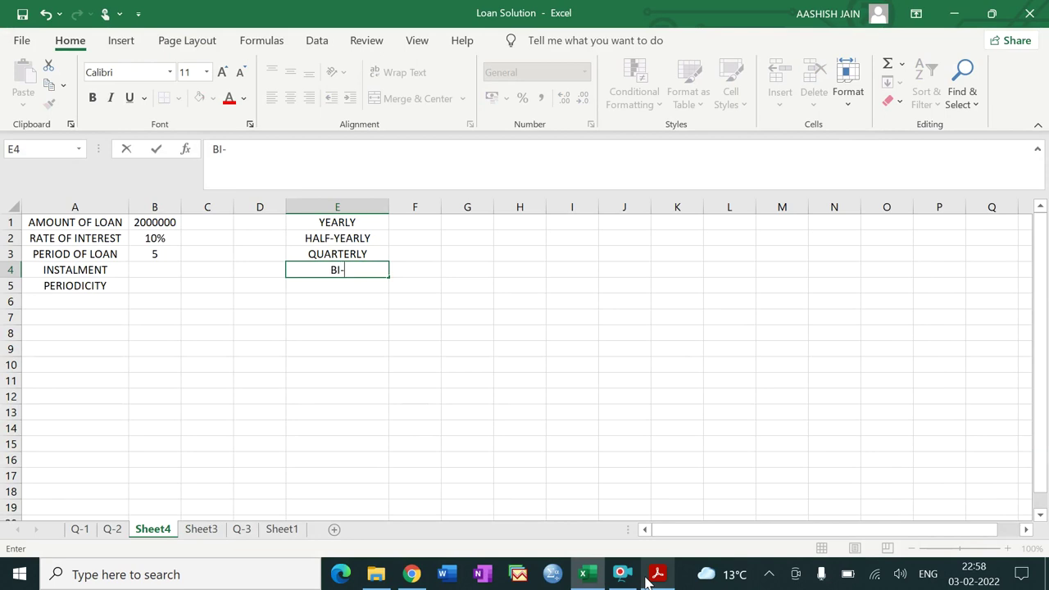
pyautogui.write('MONTHLY')
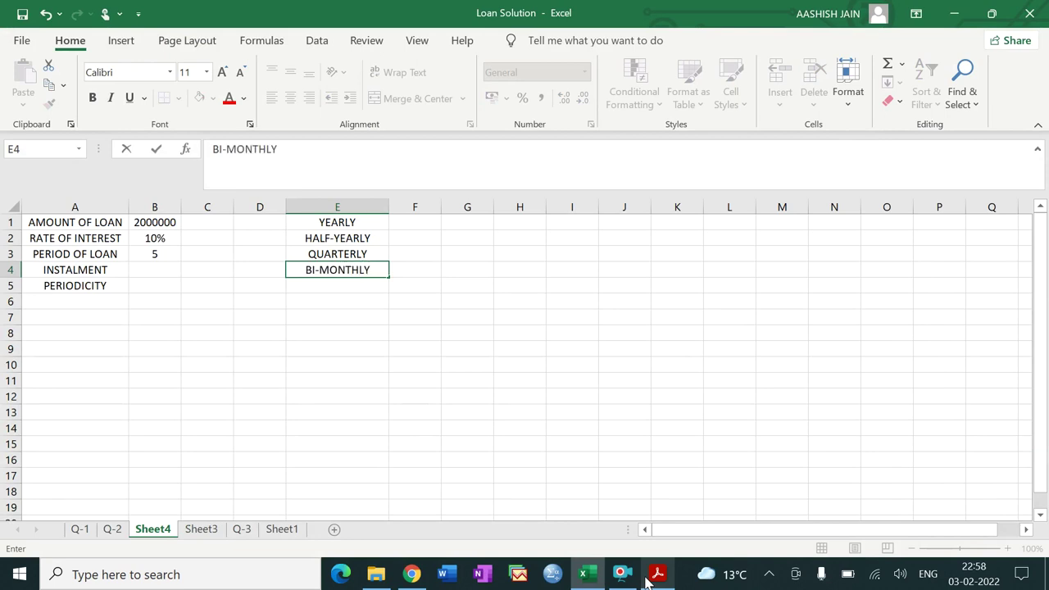
pyautogui.press('Return')
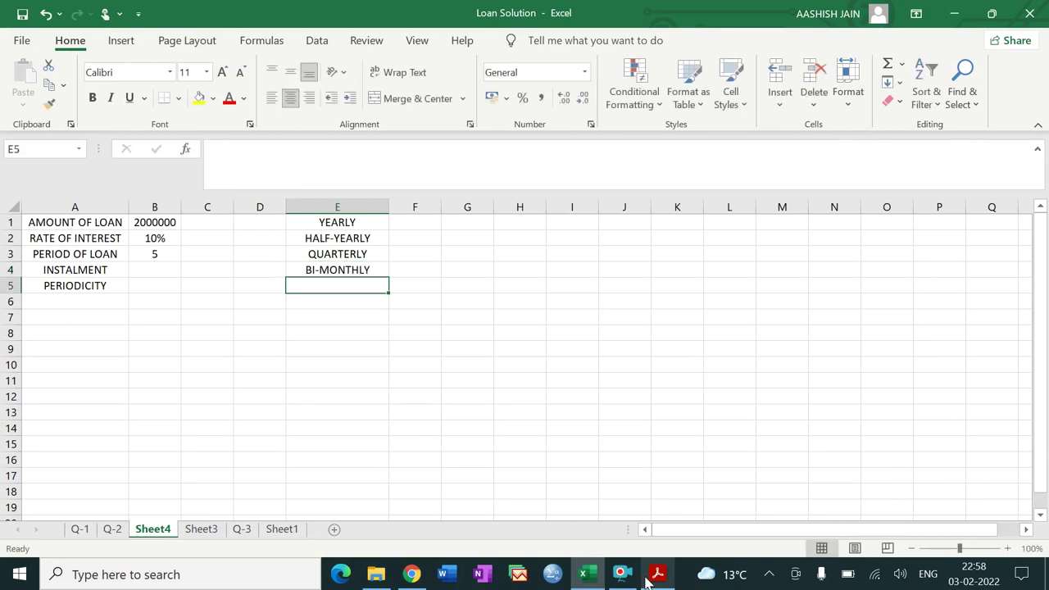
pyautogui.write('MONTHLKY')
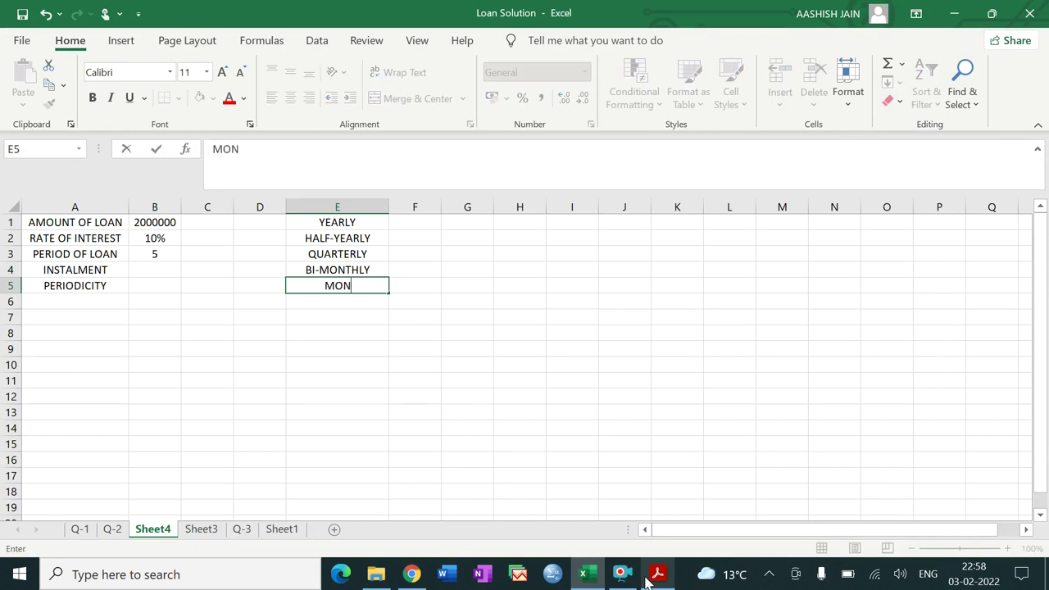
pyautogui.press('BackSpace')
pyautogui.press('BackSpace')
pyautogui.write('Y')
pyautogui.press('Tab')
# Enter the payments per year beside the first two periodicities: 1 in F1 and 2 in F2.
pyautogui.press('Up')
pyautogui.press('Up')
pyautogui.press('Up')
pyautogui.press('Up')
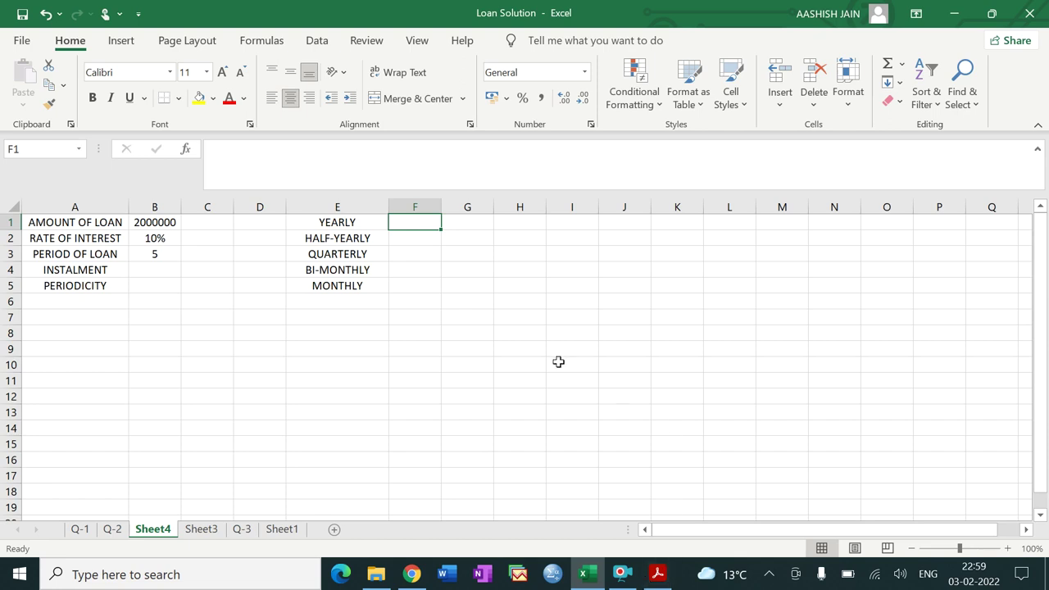
pyautogui.write('1')
pyautogui.press('Return')
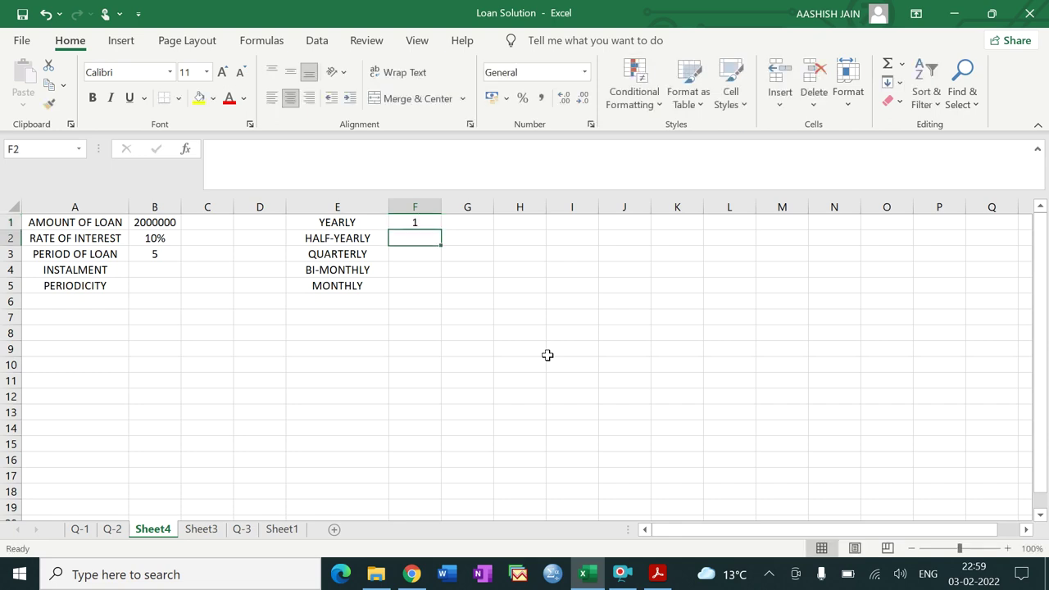
pyautogui.write('2')
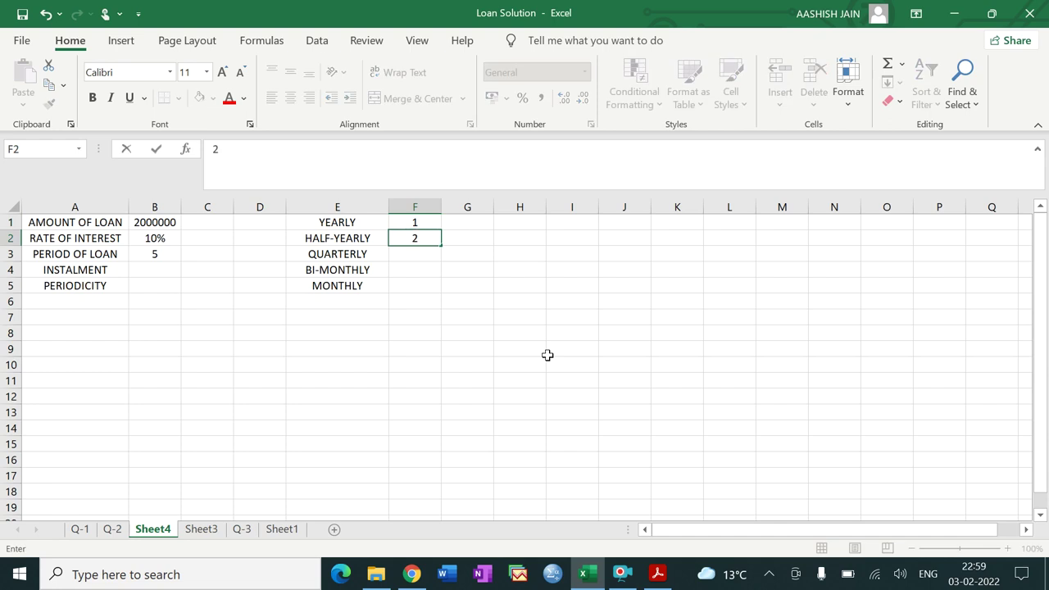
pyautogui.press('Return')
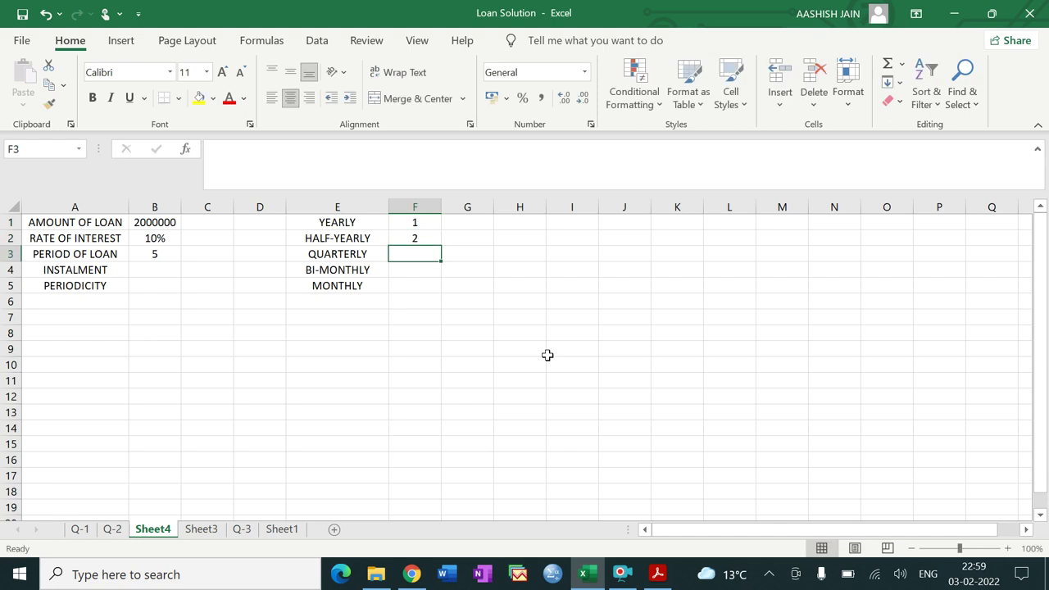
# Enter the payments per year for the remaining periodicities: 4 in F3, 6 in F4 and 12 in F5.
pyautogui.write('4')
pyautogui.press('Return')
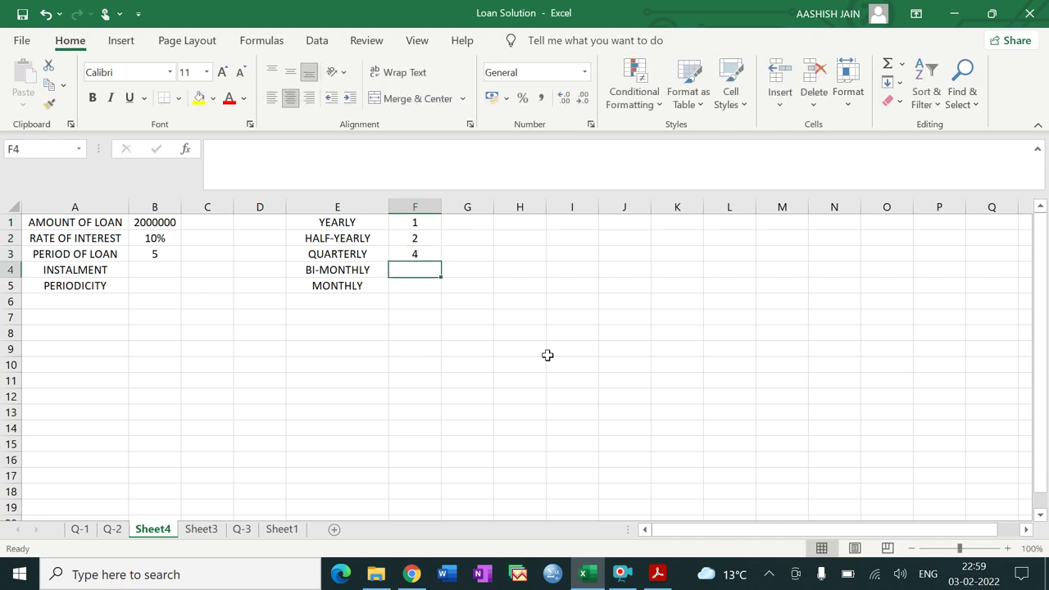
pyautogui.write('6')
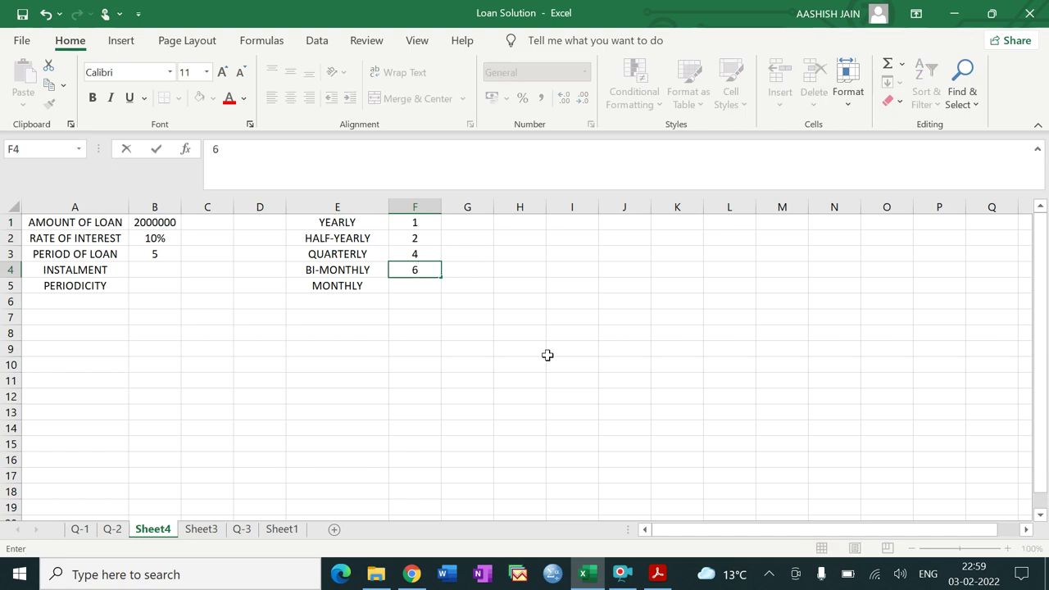
pyautogui.press('Return')
pyautogui.write('12')
pyautogui.press('Return')
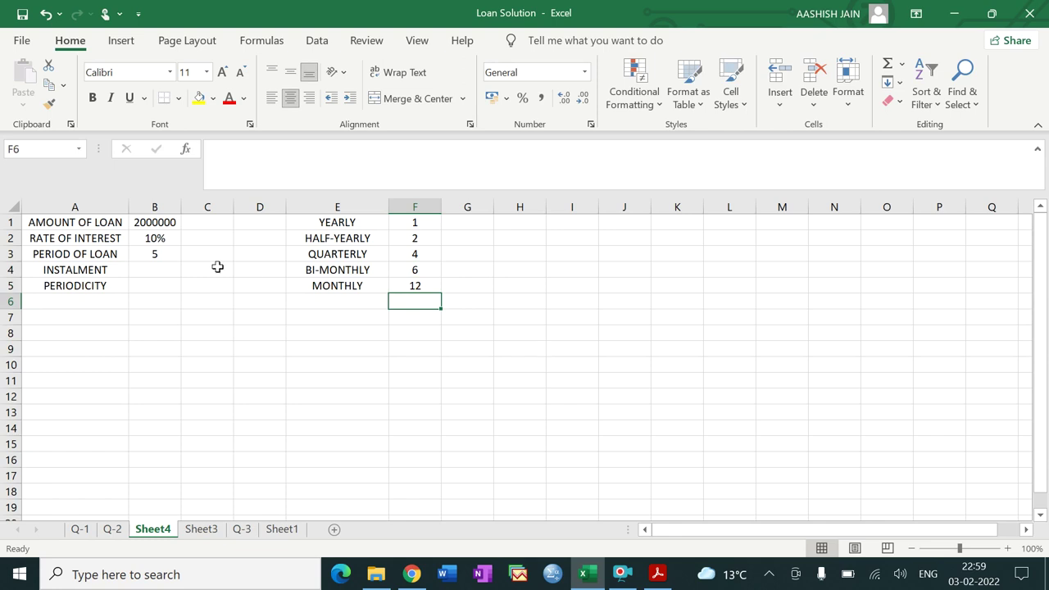
# Make the loan inputs and the periodicity table in A1:F5 bold.
pyautogui.moveTo(108, 222); pyautogui.dragTo(412, 283)
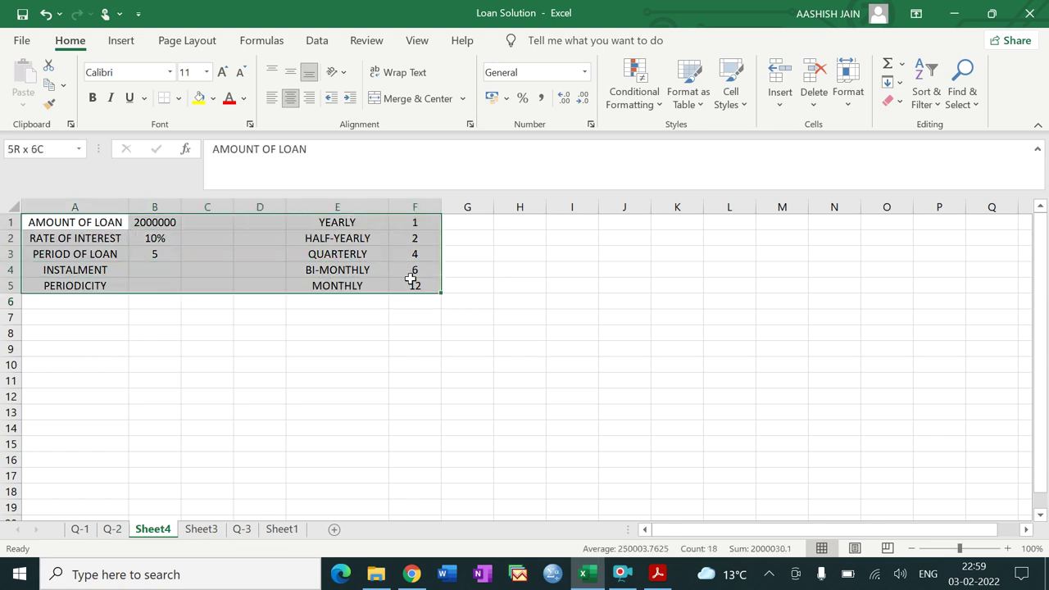
pyautogui.click(92, 97)
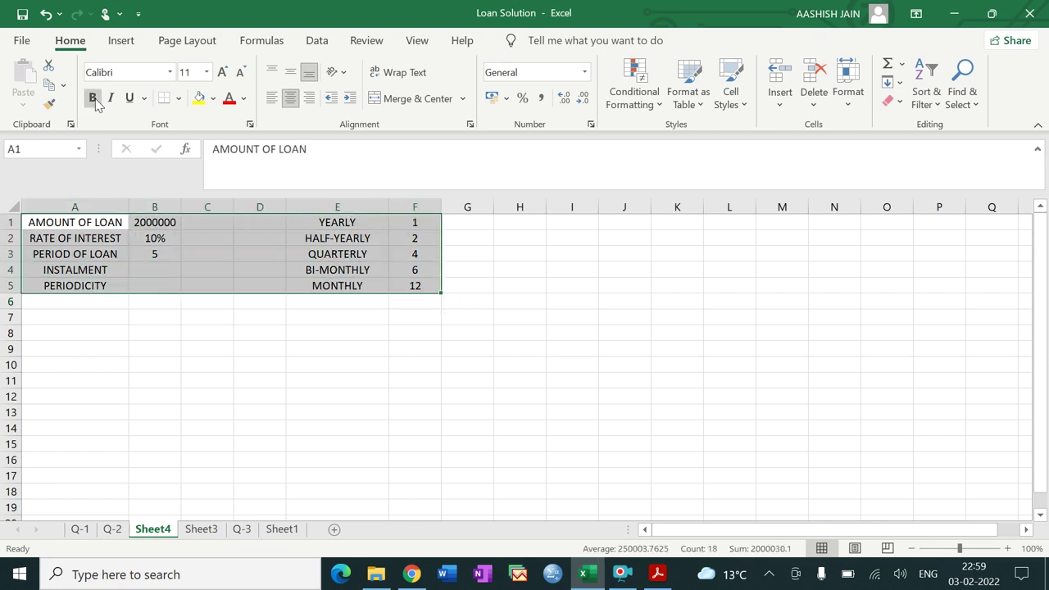
pyautogui.click(457, 332)
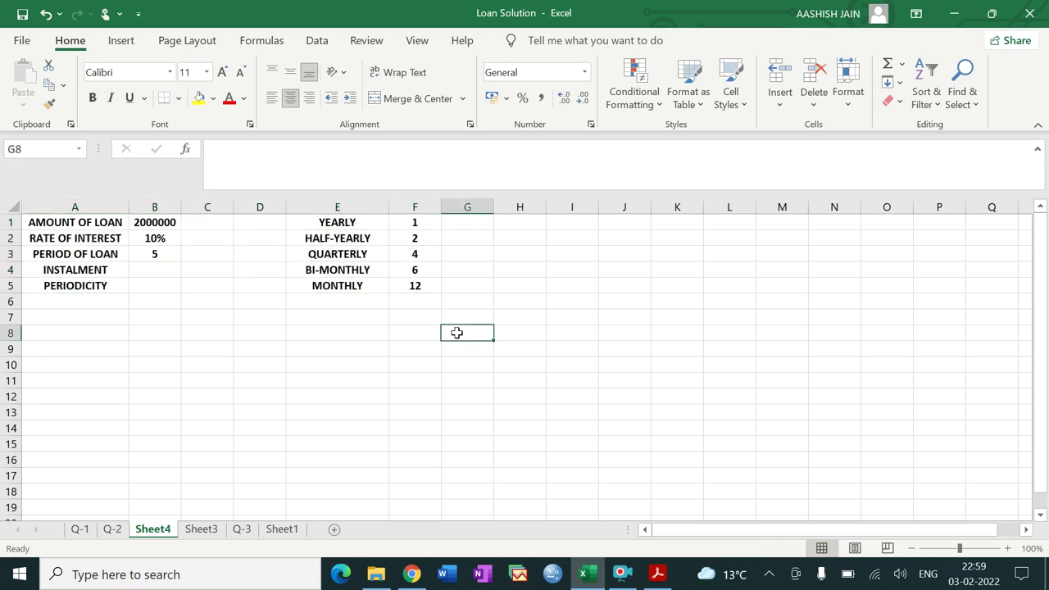
pyautogui.click(156, 285)
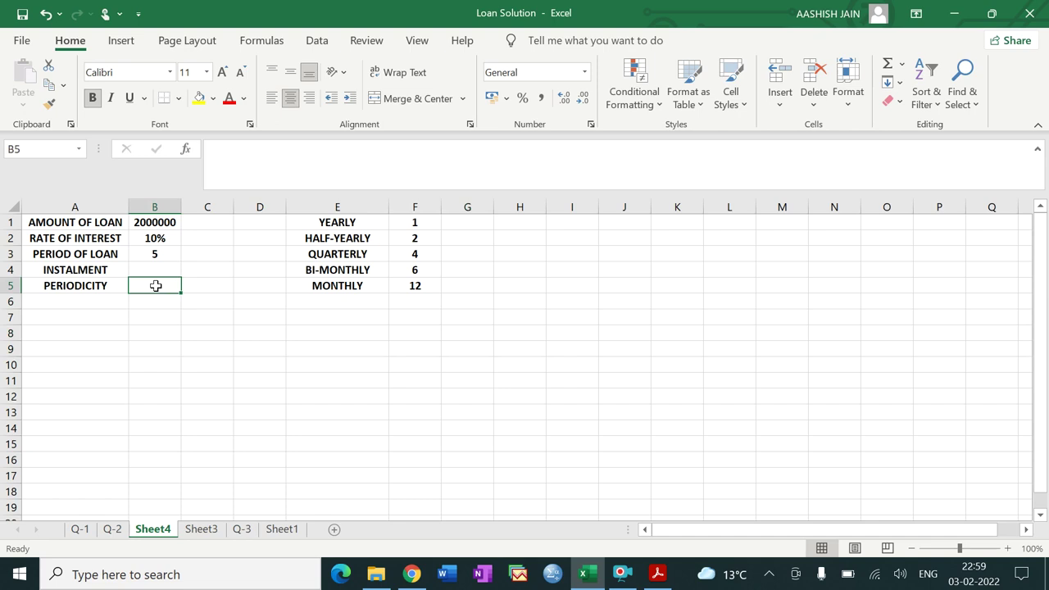
pyautogui.moveTo(321, 222); pyautogui.dragTo(403, 285)
pyautogui.click(384, 348)
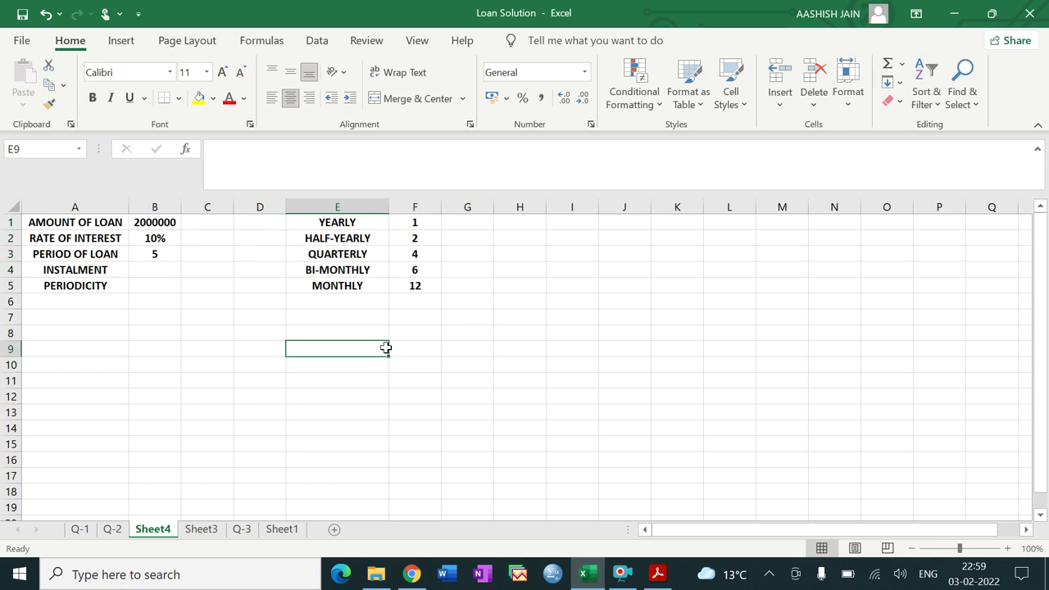
# Add a list data validation to the PERIODICITY cell B5, using the periodicity names in E1:E5 as the source.
pyautogui.click(164, 283)
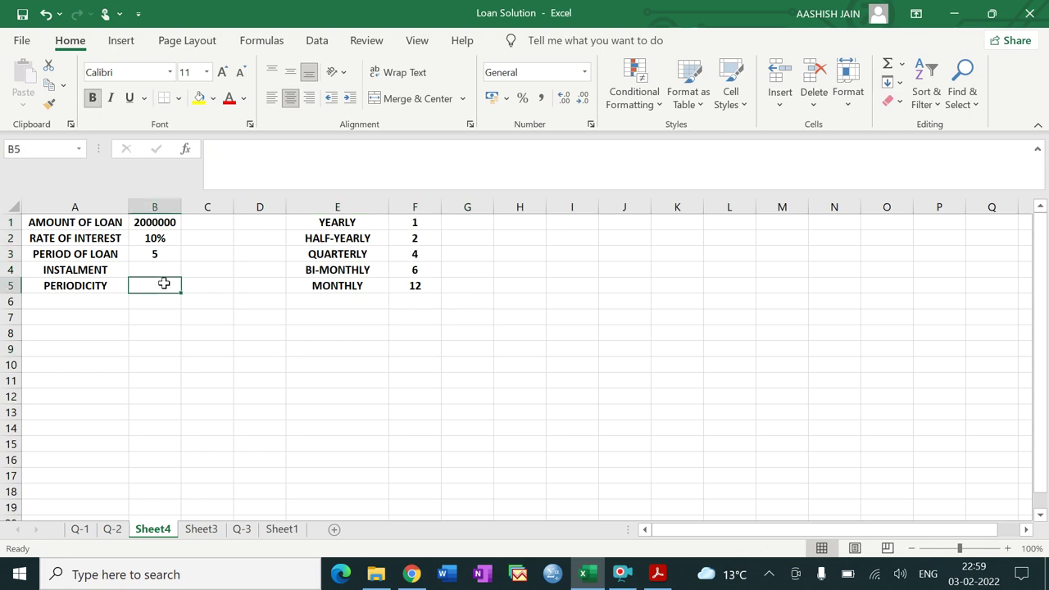
pyautogui.click(318, 42)
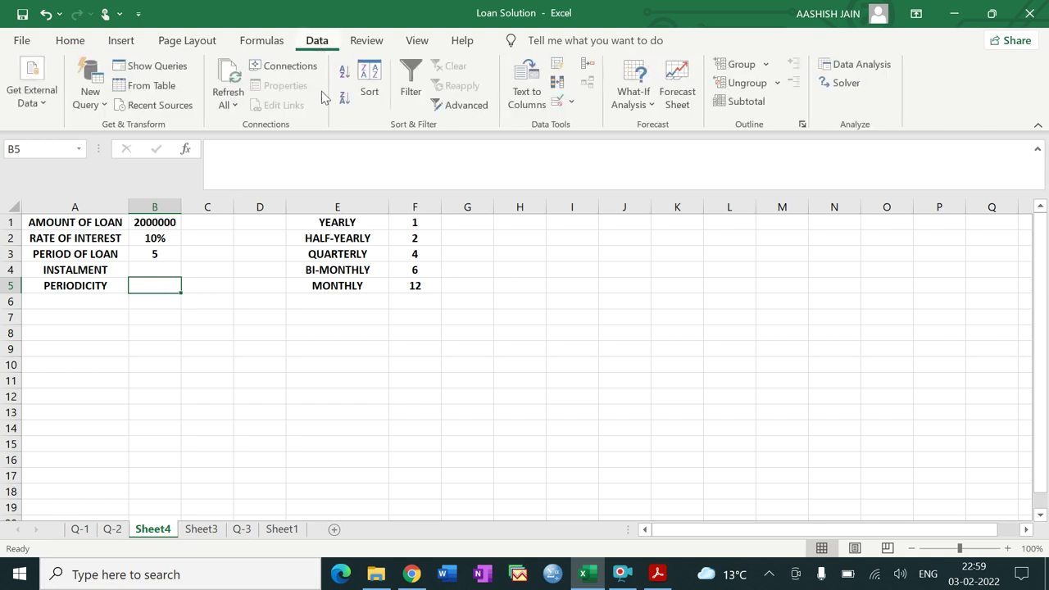
pyautogui.click(571, 103)
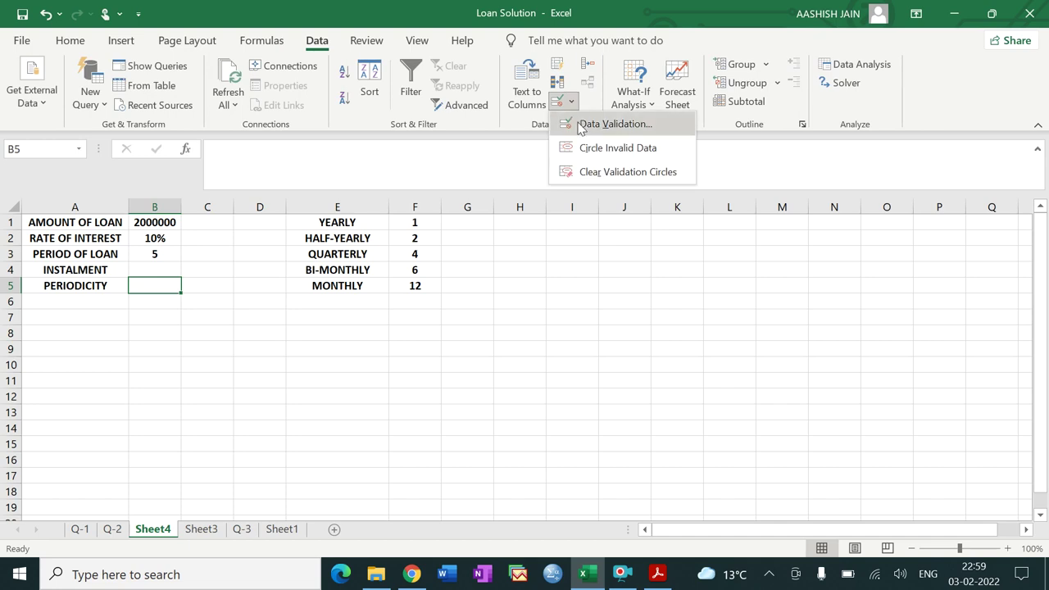
pyautogui.click(584, 123)
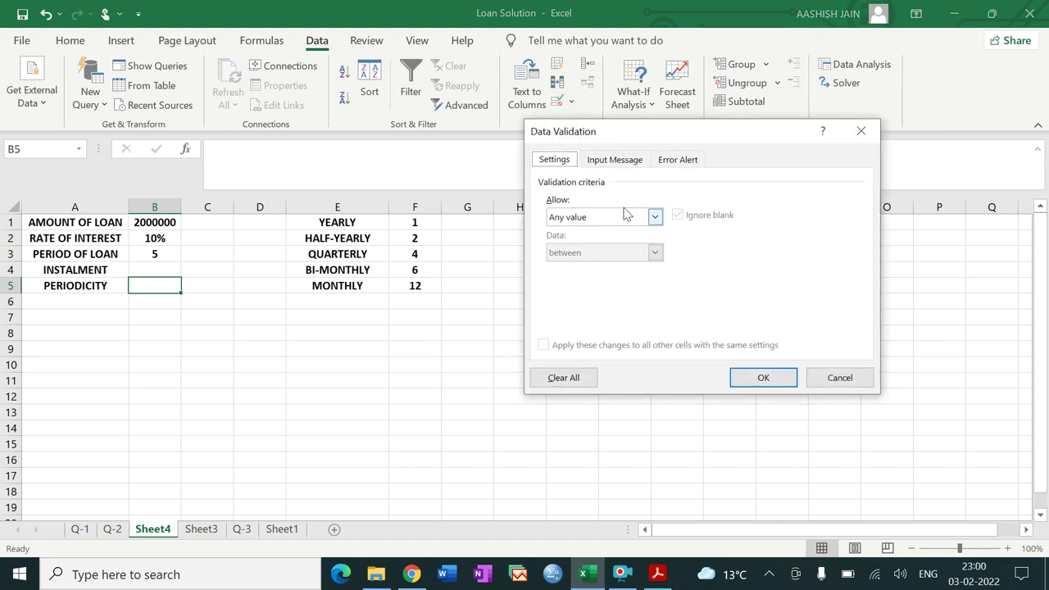
pyautogui.click(655, 218)
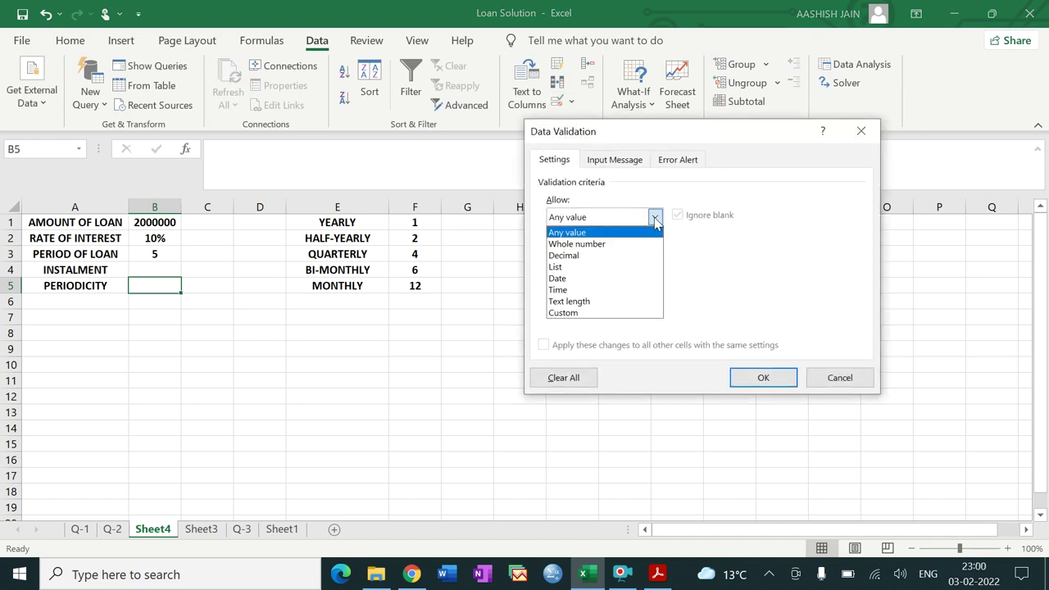
pyautogui.click(611, 267)
pyautogui.click(601, 286)
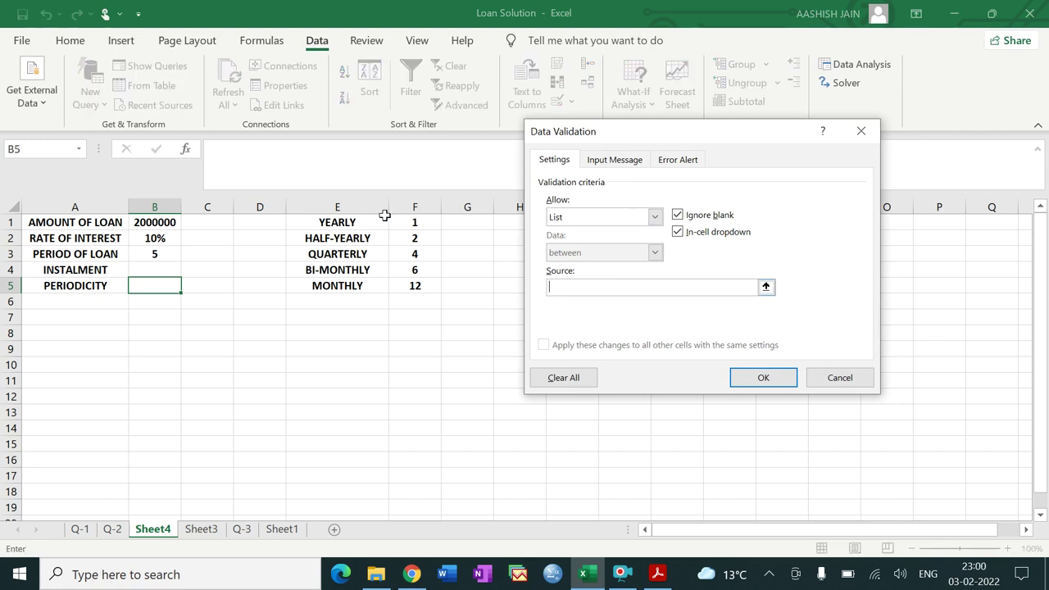
pyautogui.moveTo(355, 220); pyautogui.dragTo(352, 285)
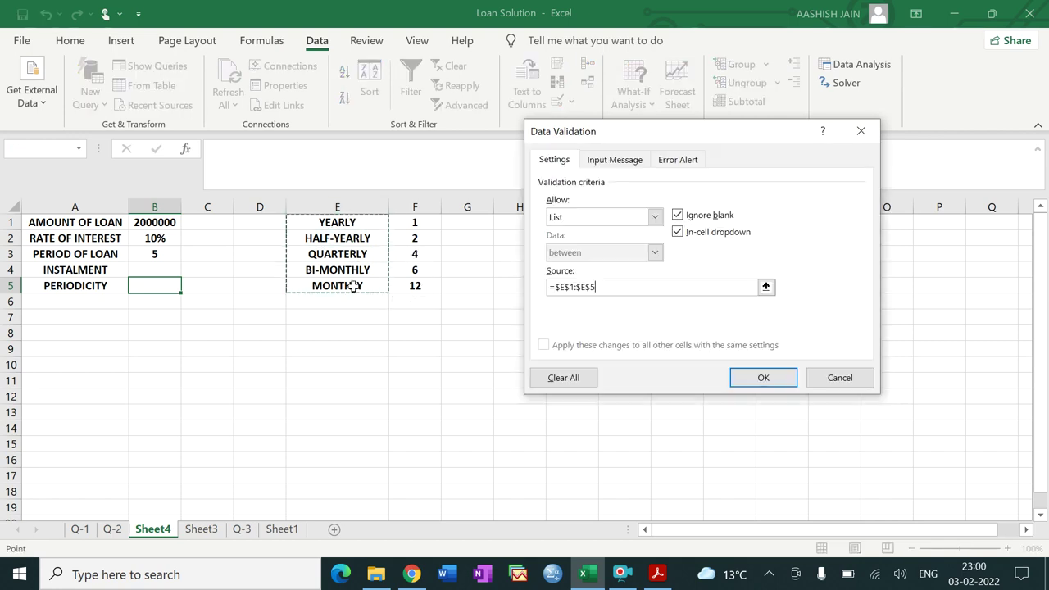
pyautogui.click(762, 379)
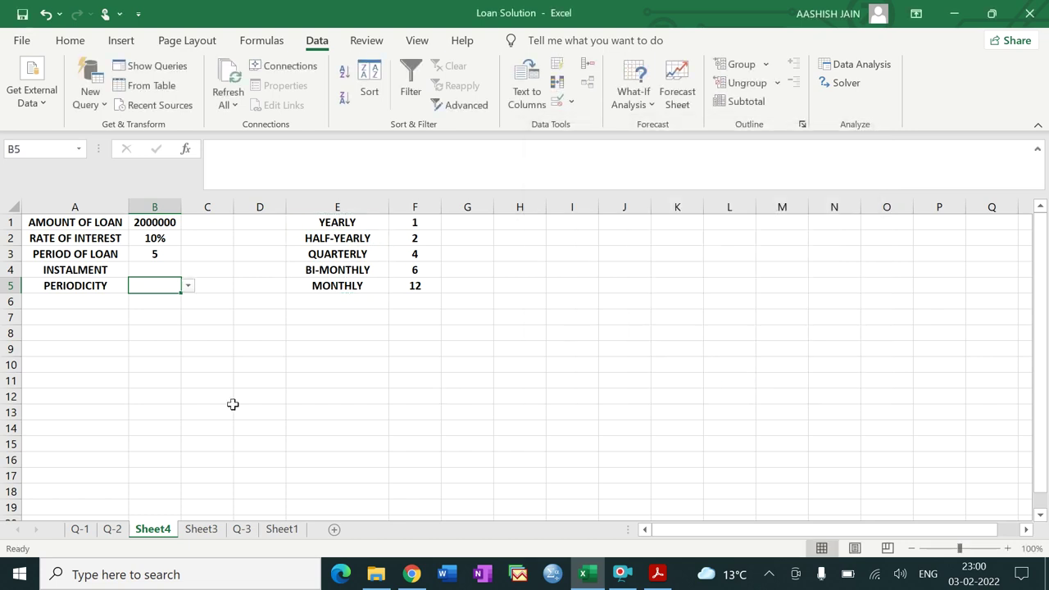
# Choose QUARTERLY from the dropdown in B5 and widen column B to fit the text.
pyautogui.click(190, 287)
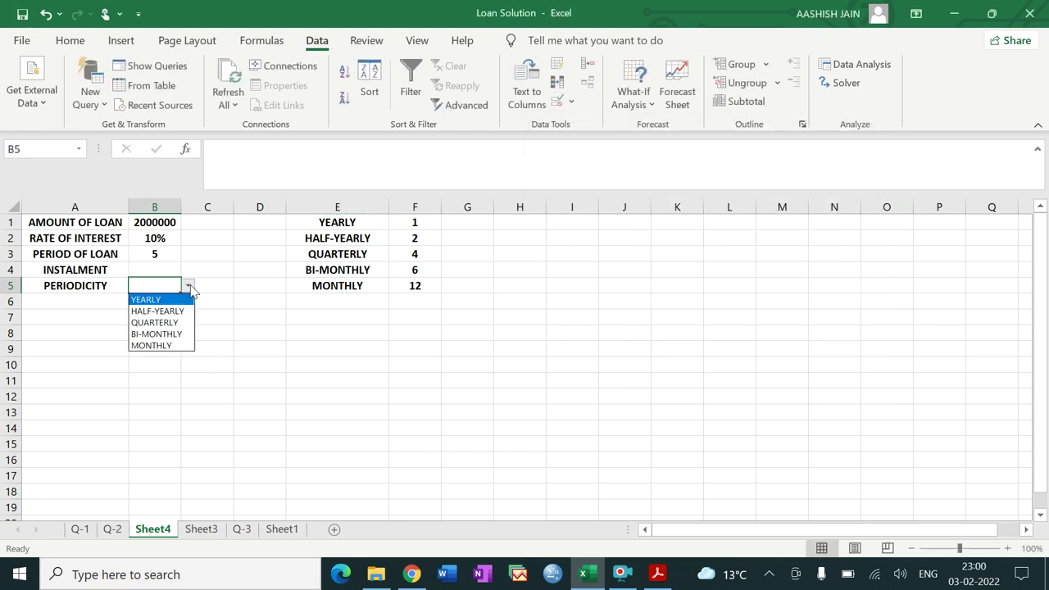
pyautogui.click(155, 322)
pyautogui.click(290, 332)
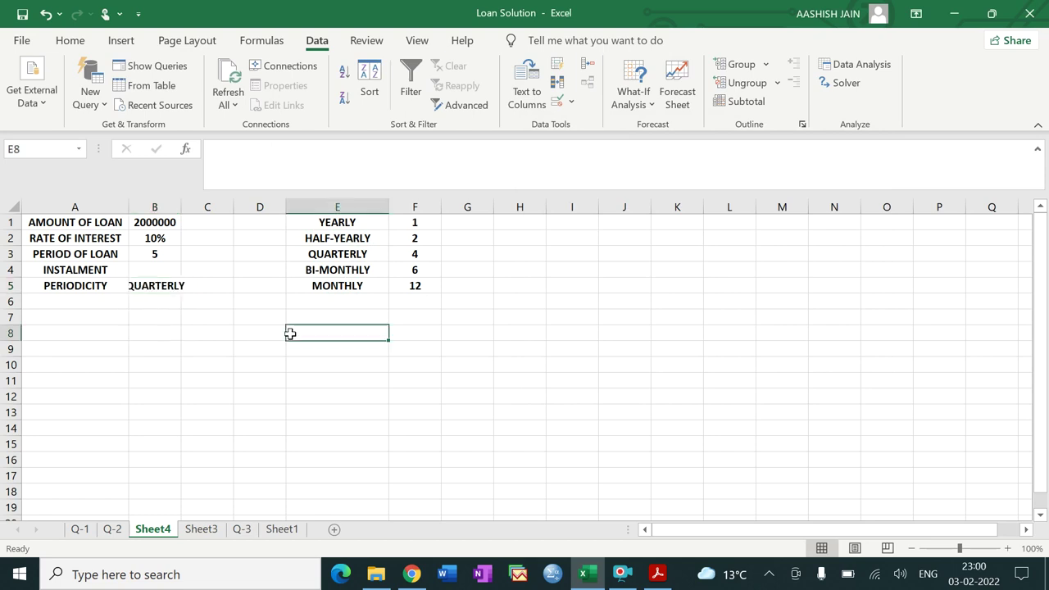
pyautogui.moveTo(182, 207); pyautogui.dragTo(205, 209)
pyautogui.click(224, 330)
# Enter 4 in C5 beside the periodicity, and switch the dropdown in B5 to HALF-YEARLY.
pyautogui.click(240, 287)
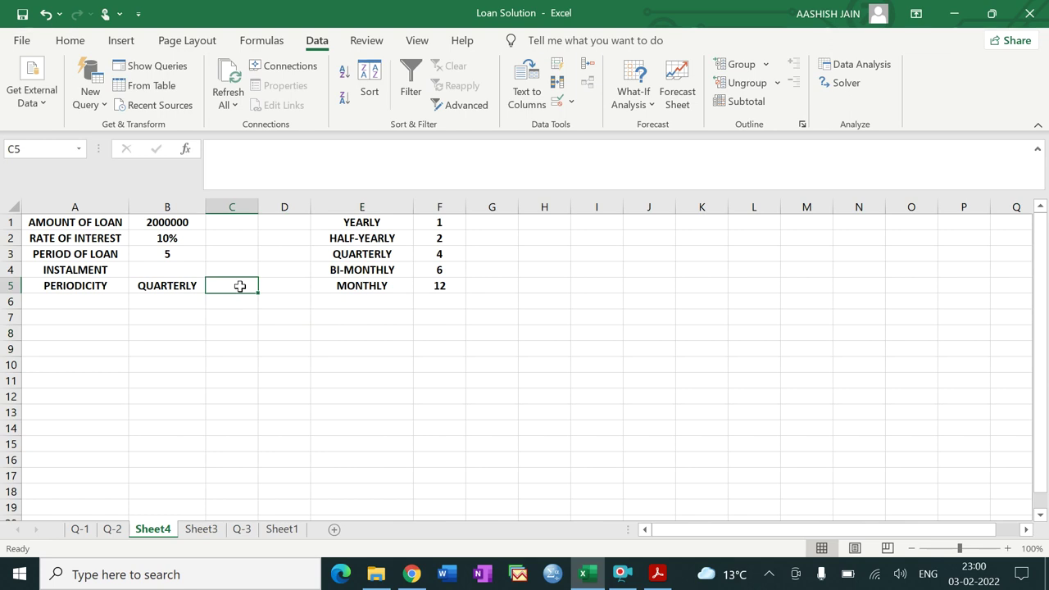
pyautogui.write('4')
pyautogui.press('Return')
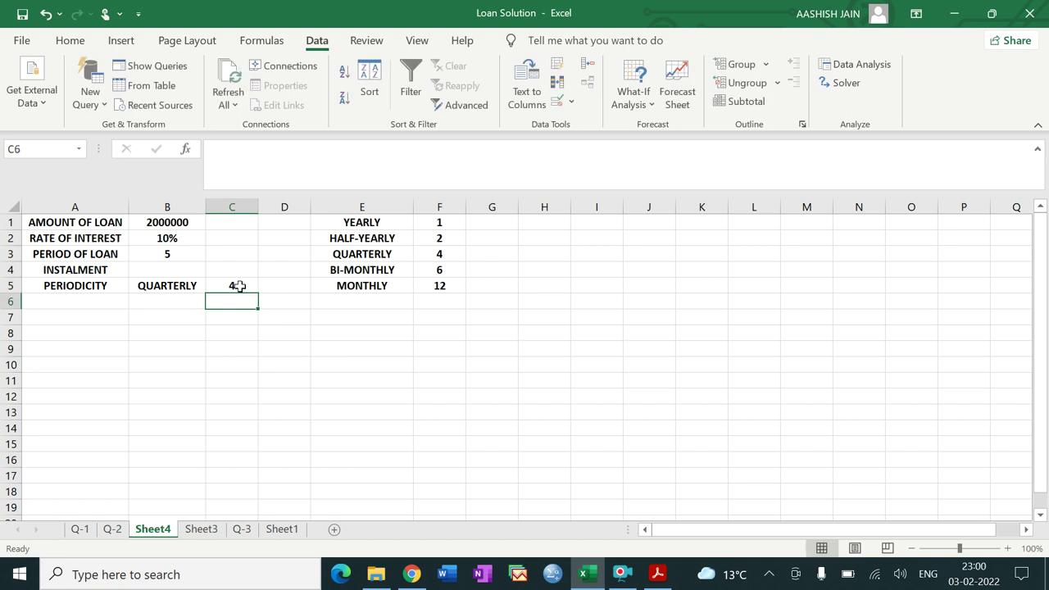
pyautogui.click(186, 283)
pyautogui.click(212, 286)
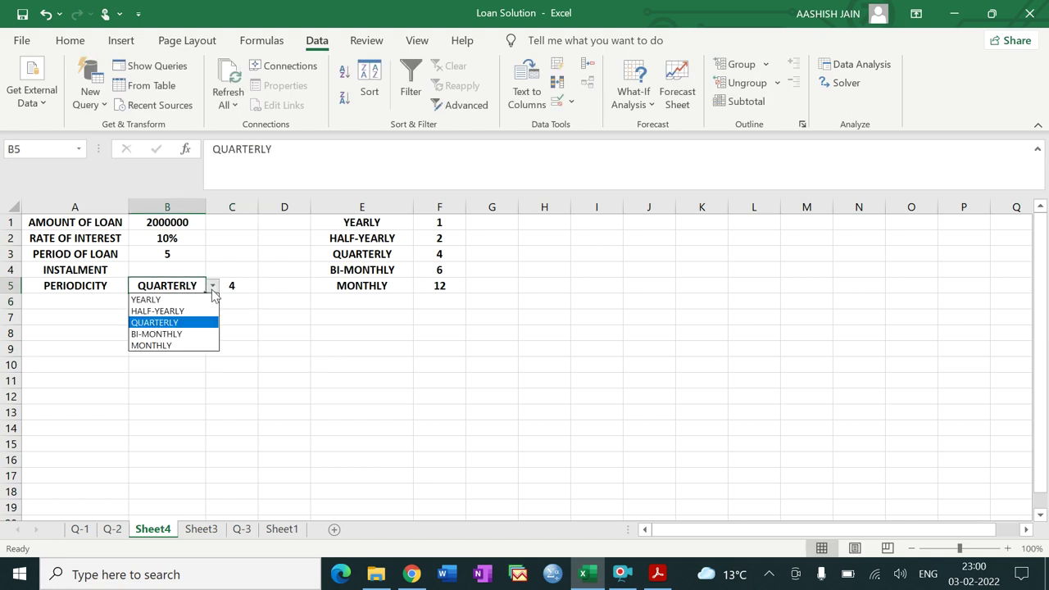
pyautogui.click(200, 311)
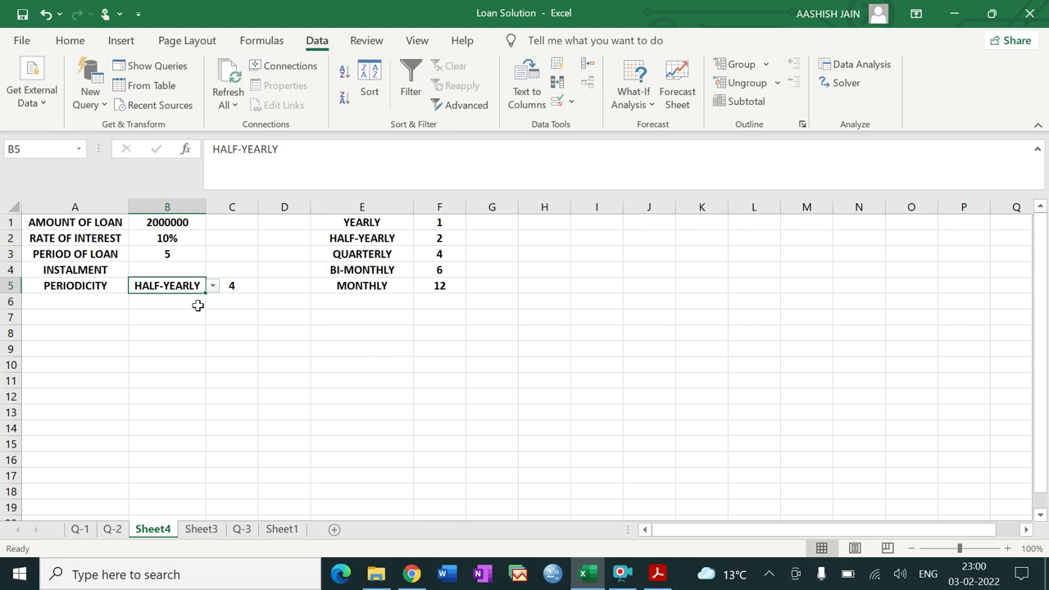
# Replace the content of C5 with a VLOOKUP formula that takes B5 as its lookup value.
pyautogui.click(235, 285)
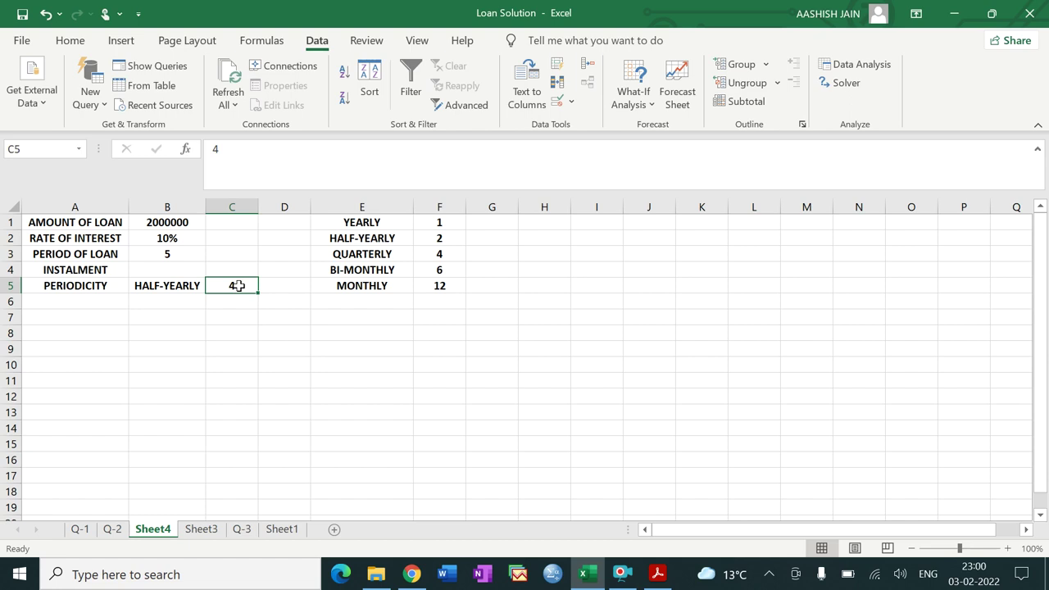
pyautogui.doubleClick(238, 285)
pyautogui.press('BackSpace')
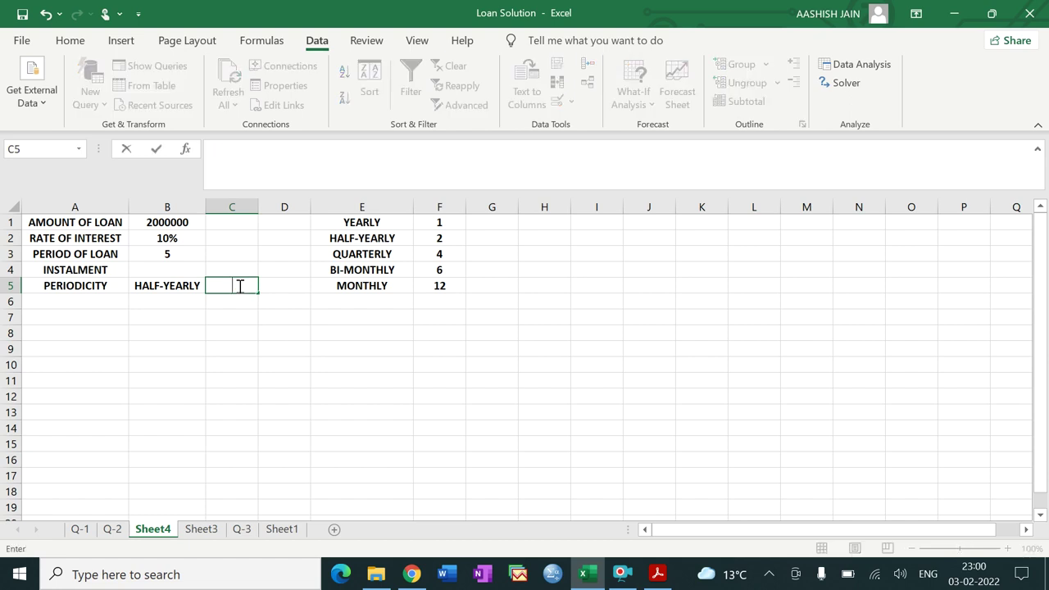
pyautogui.write('=VLLO')
pyautogui.press('BackSpace')
pyautogui.press('BackSpace')
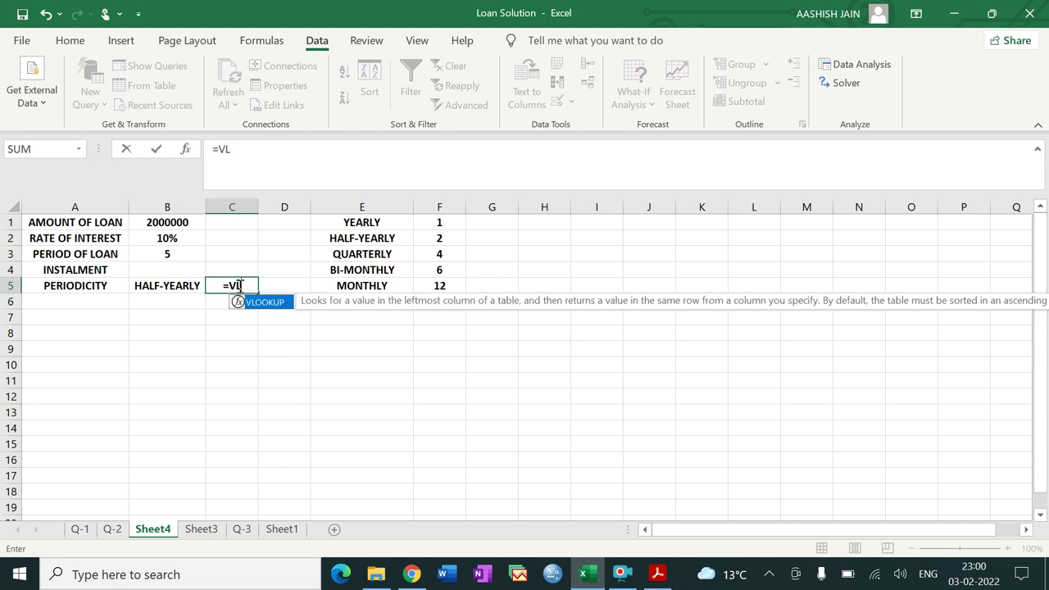
pyautogui.doubleClick(257, 302)
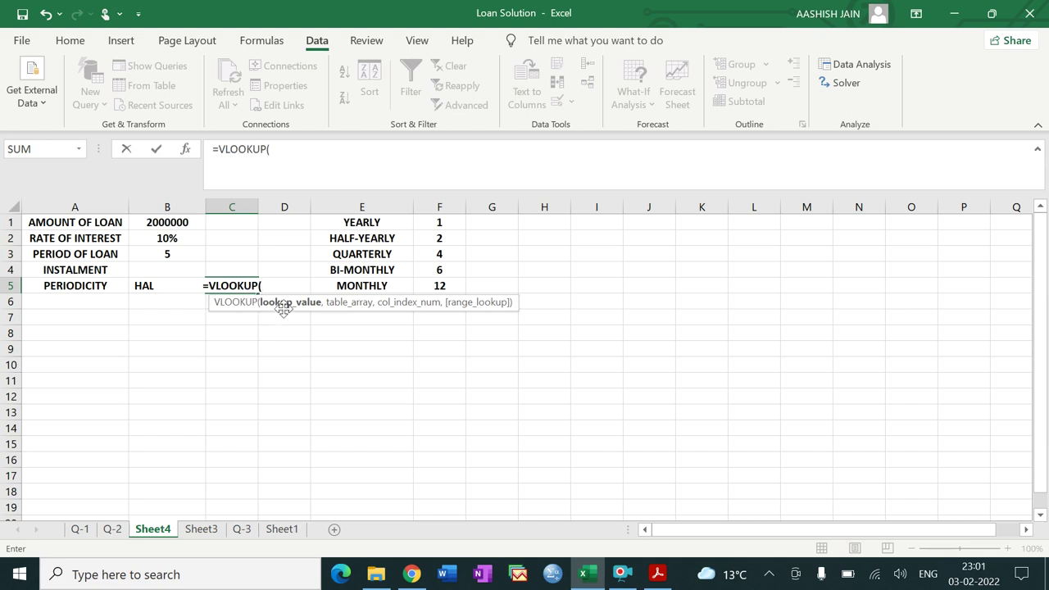
pyautogui.press('F2')
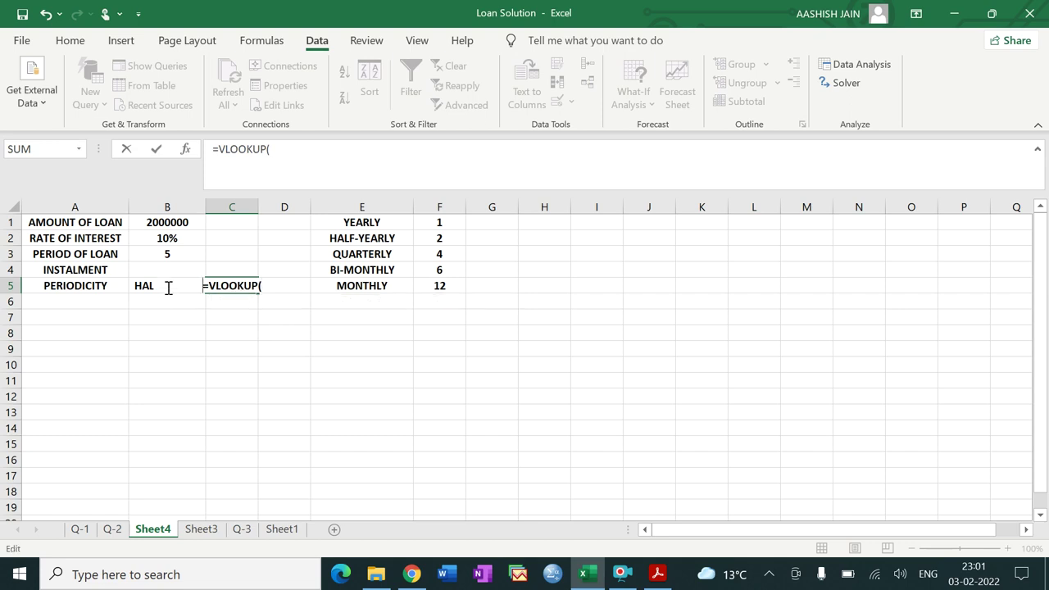
pyautogui.click(264, 284)
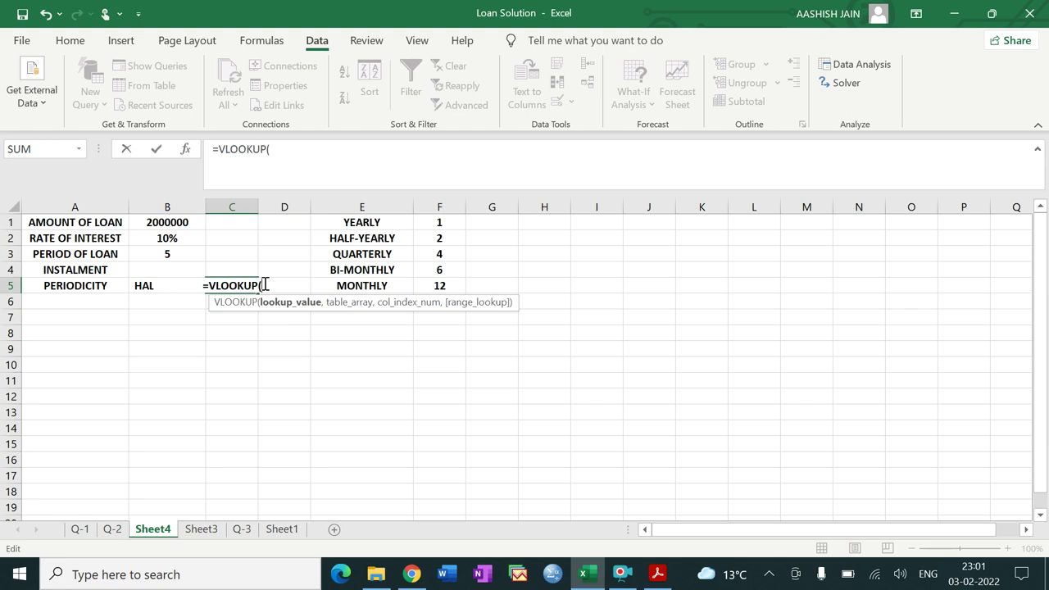
pyautogui.write('B5')
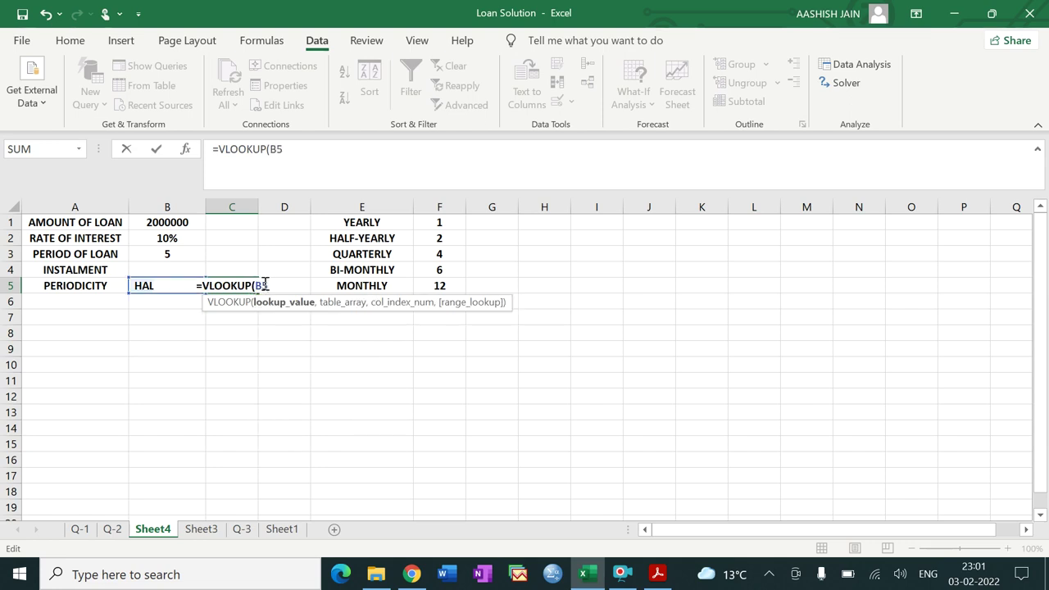
# Complete the VLOOKUP in C5 with table range E1:F5 and column index 2.
pyautogui.write(',')
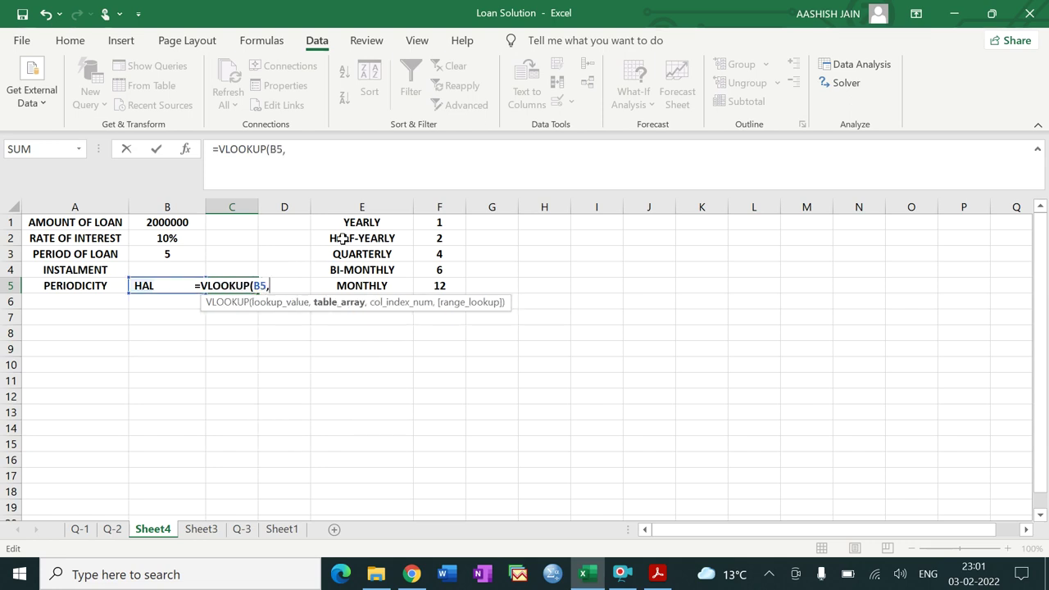
pyautogui.moveTo(360, 222); pyautogui.dragTo(439, 286)
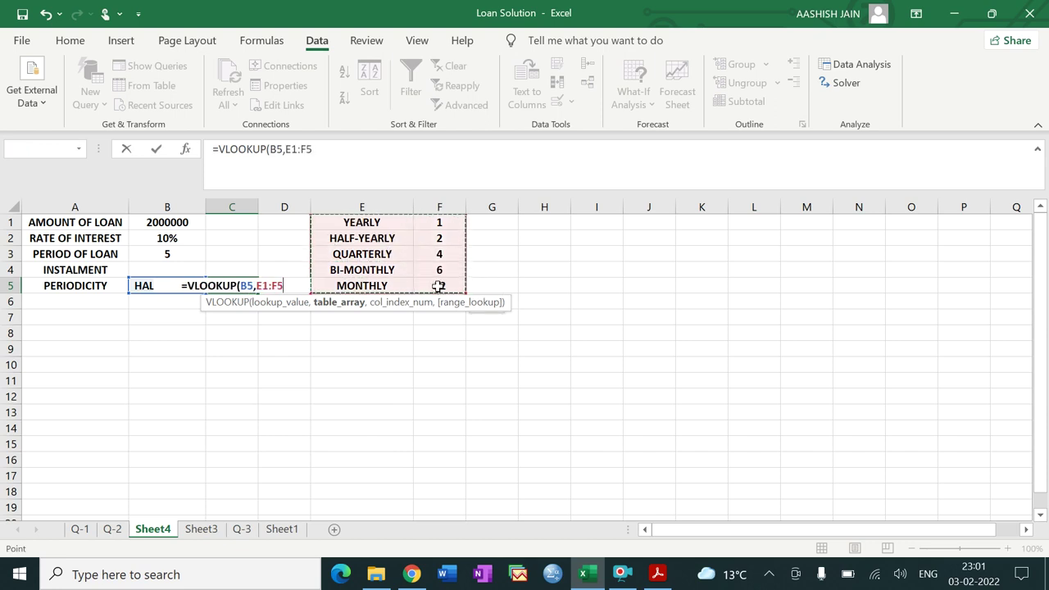
pyautogui.write(',')
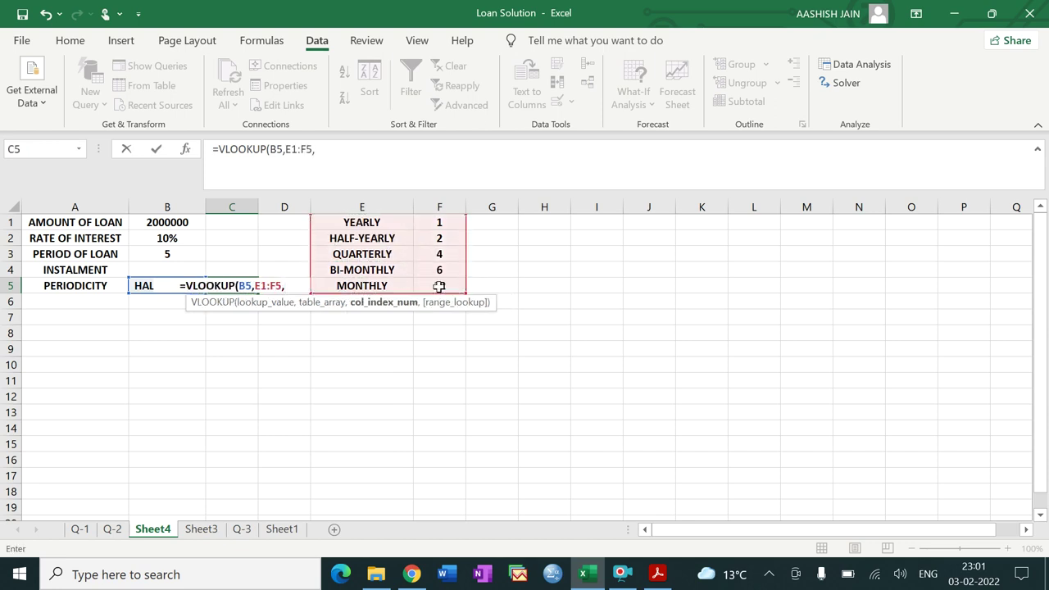
pyautogui.write('2')
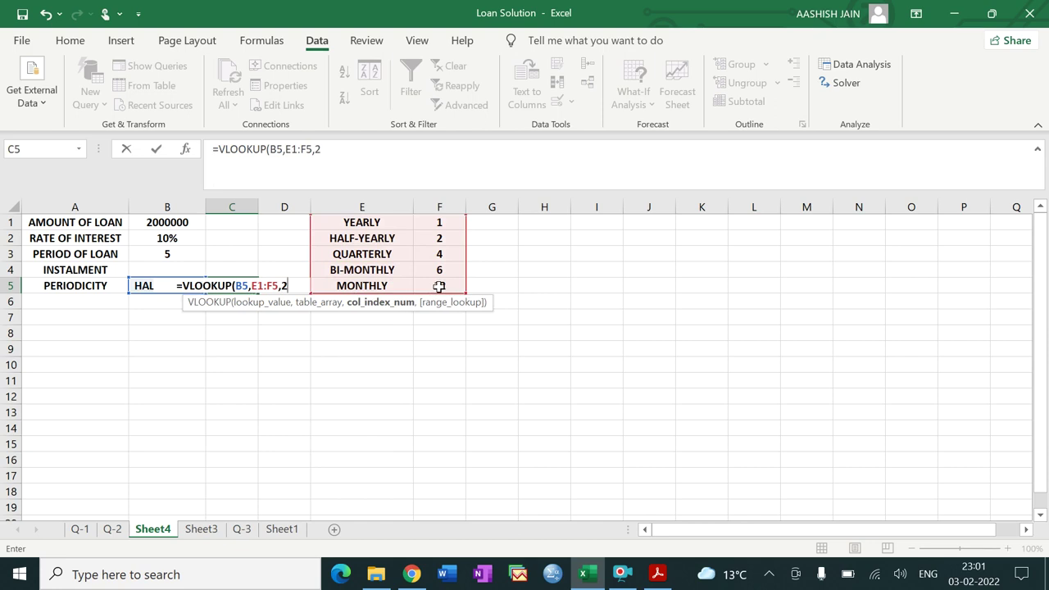
pyautogui.write(')')
pyautogui.press('Return')
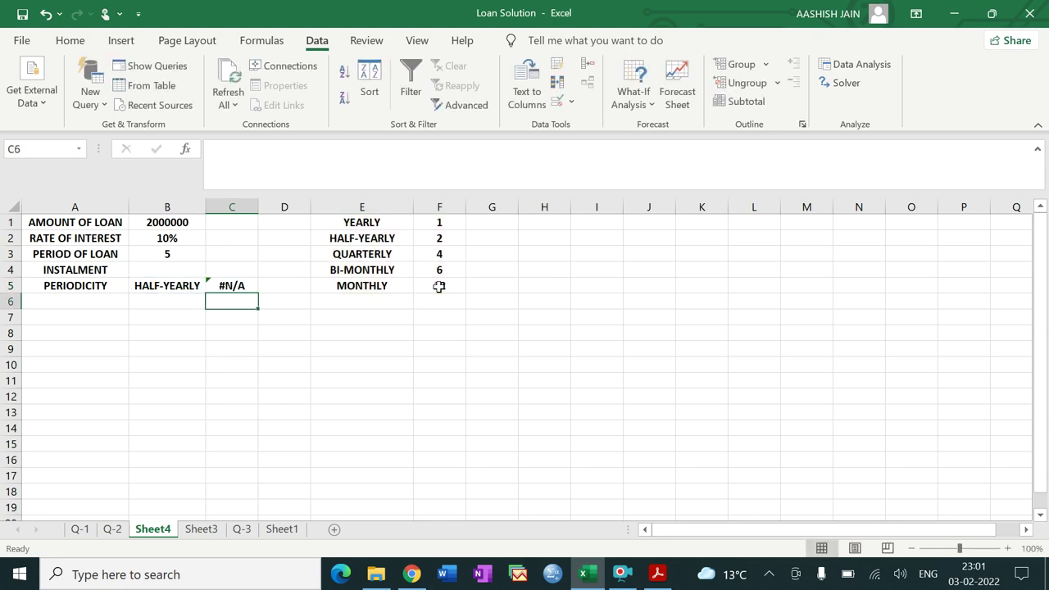
# Add an exact-match argument of 0 to the C5 formula, making it =VLOOKUP(B5,E1:F5,2,0).
pyautogui.click(238, 285)
pyautogui.click(344, 148)
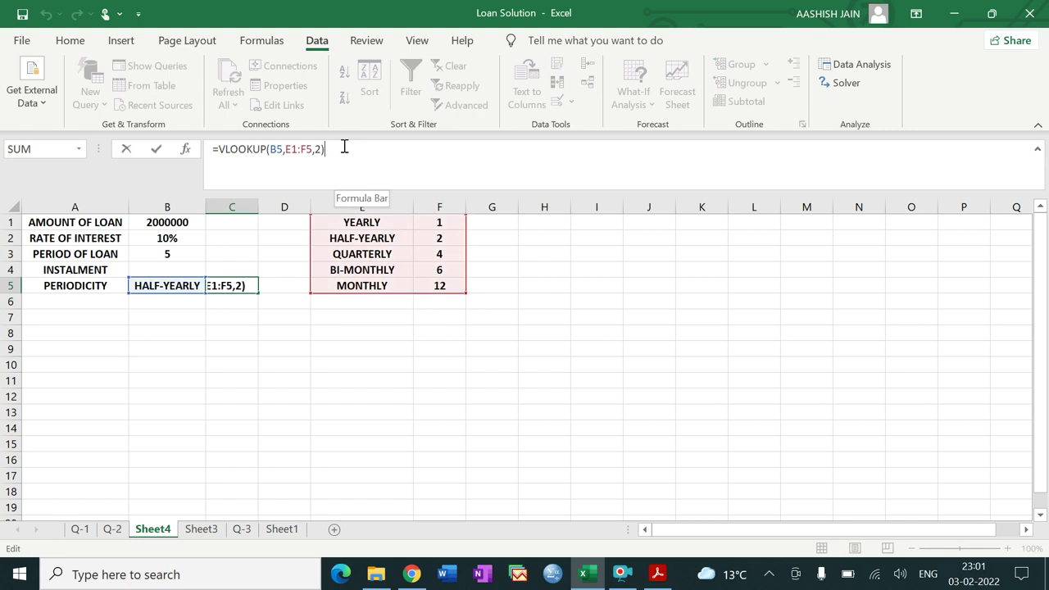
pyautogui.press('BackSpace')
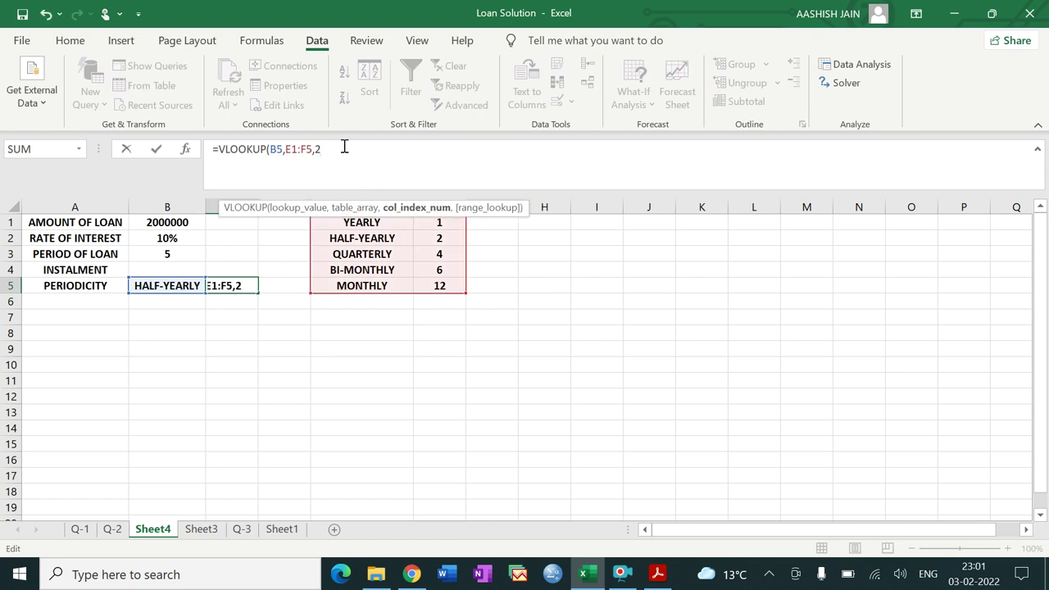
pyautogui.write(',0')
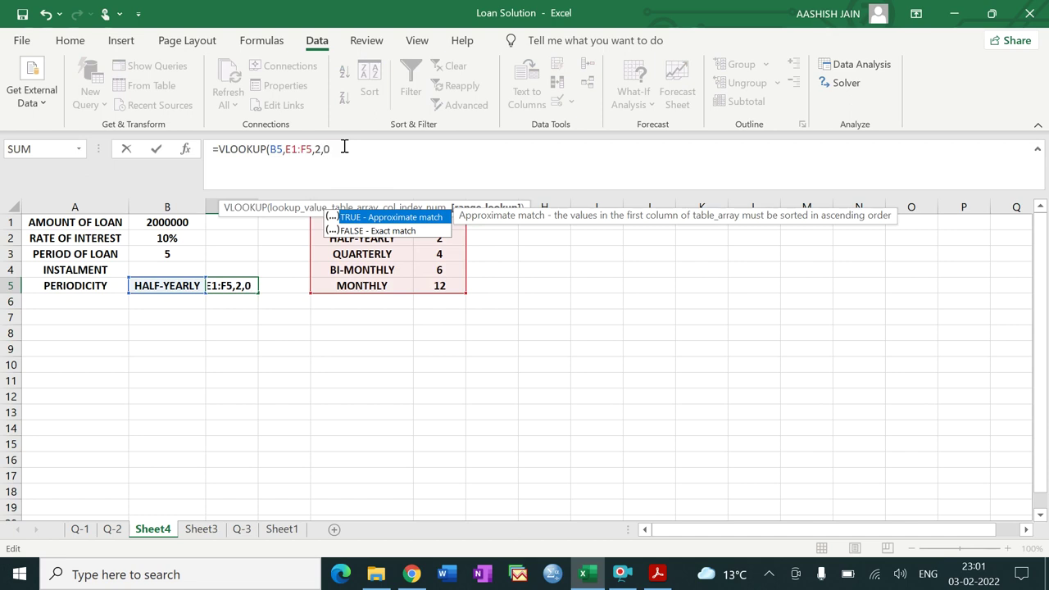
pyautogui.write(')')
pyautogui.press('Return')
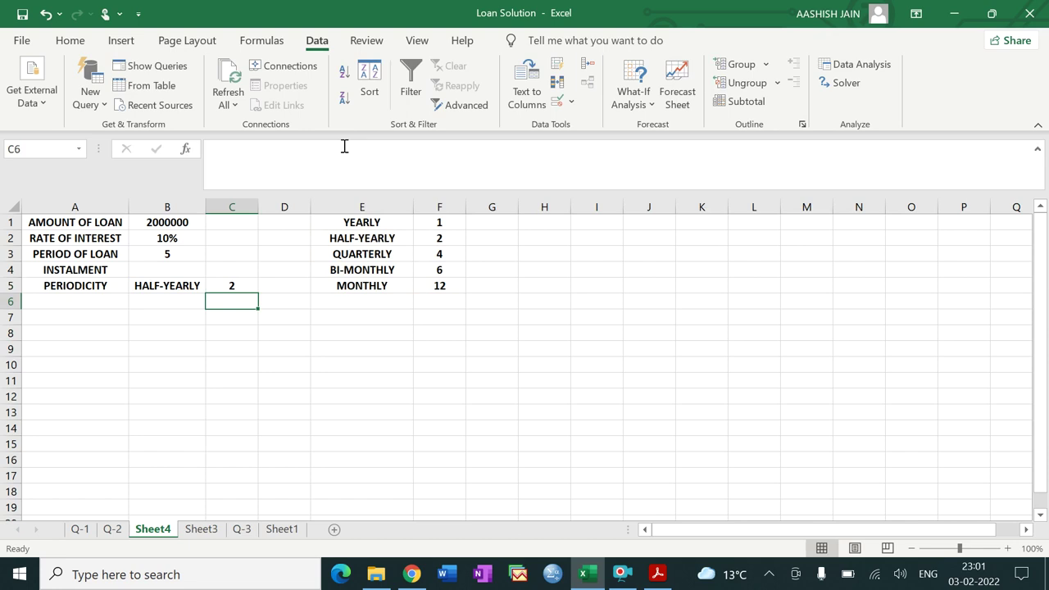
# Test the lookup in C5 by choosing BI-MONTHLY from the periodicity dropdown in B5.
pyautogui.click(179, 283)
pyautogui.click(213, 286)
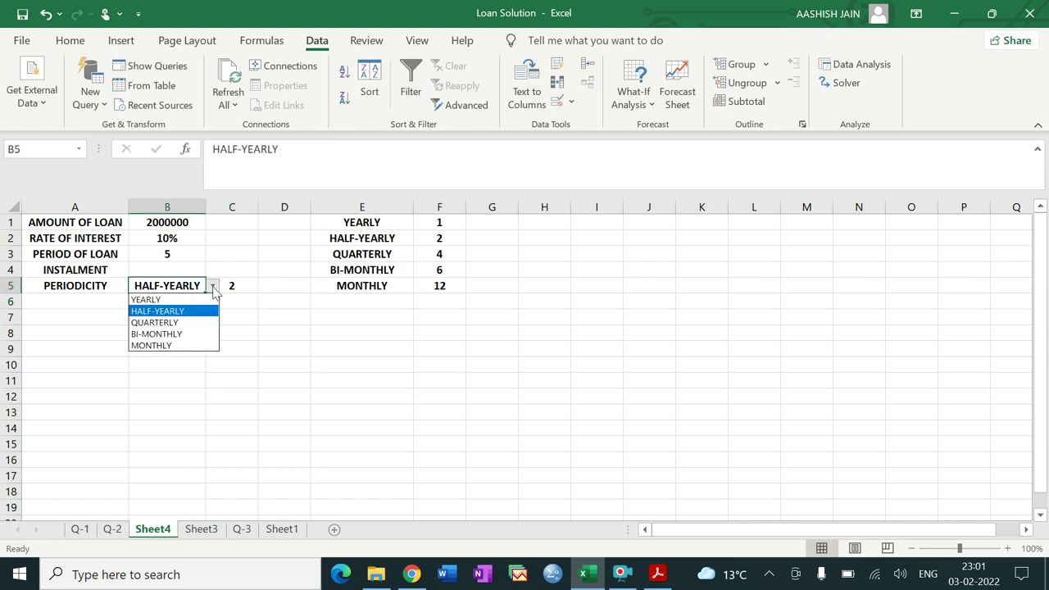
pyautogui.click(189, 335)
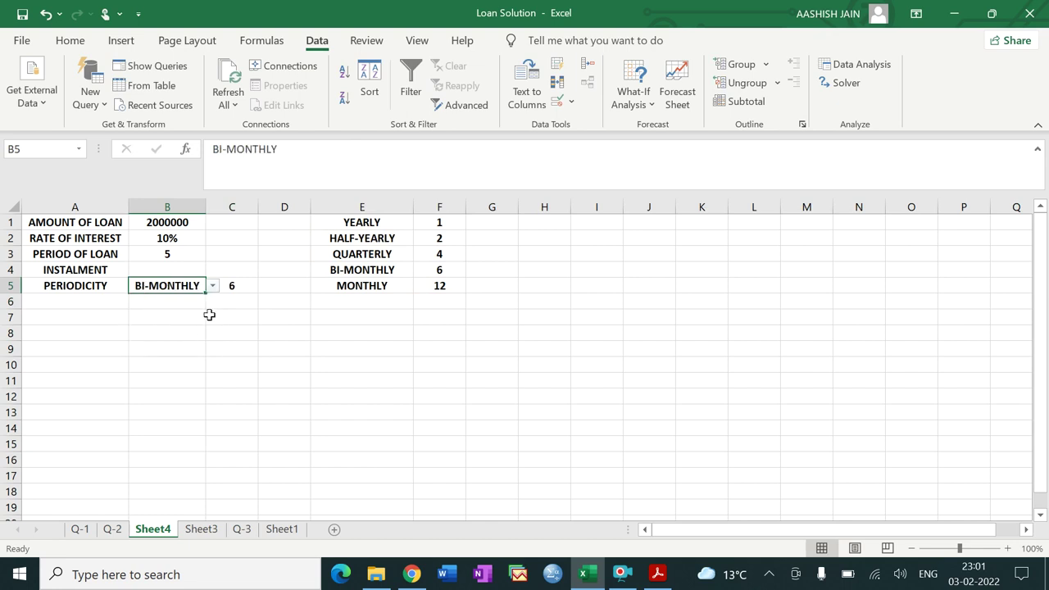
pyautogui.click(237, 286)
pyautogui.click(262, 328)
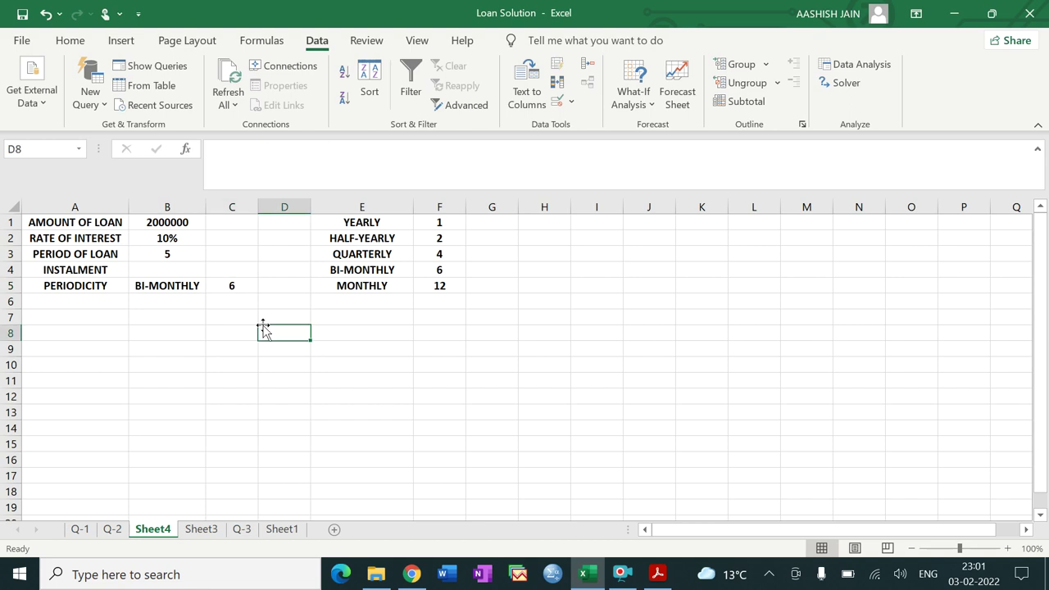
# Set the periodicity in B5 to QUARTERLY and check the lookup cell C5.
pyautogui.click(195, 287)
pyautogui.click(212, 287)
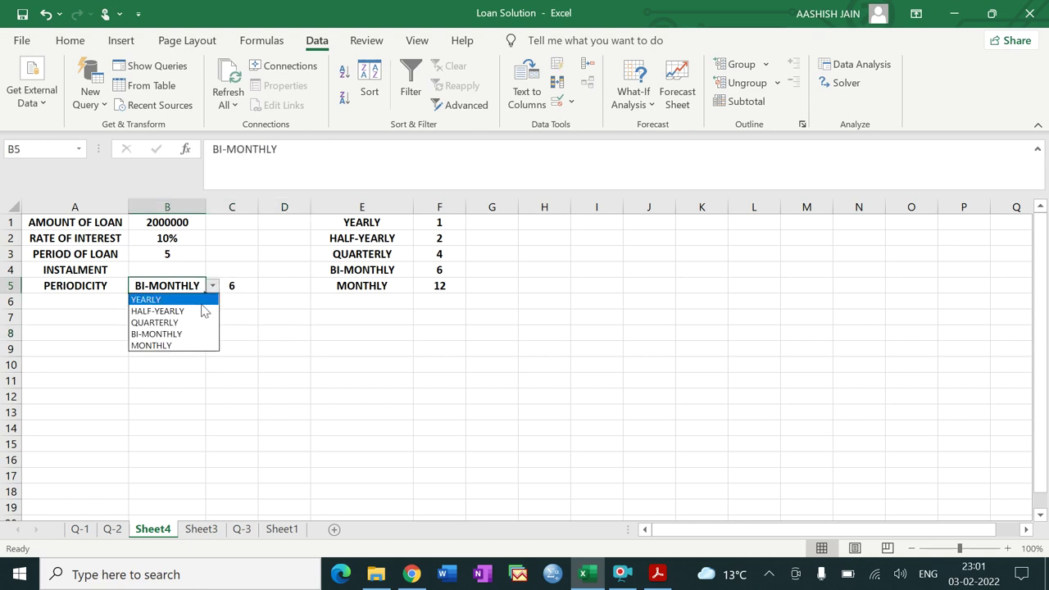
pyautogui.click(190, 320)
pyautogui.click(237, 286)
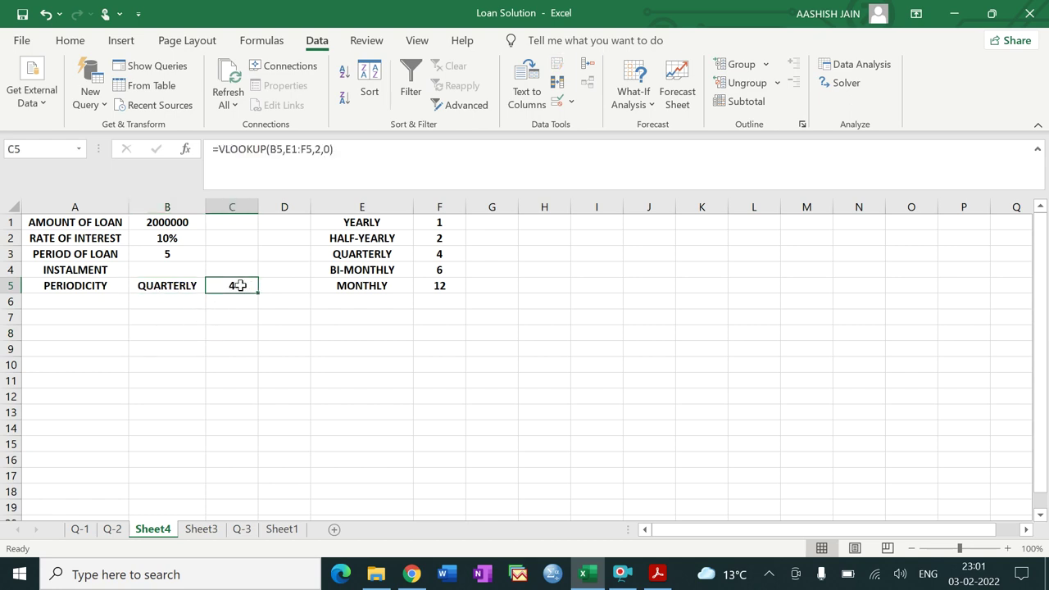
# Check the loan repayment schedule's column format for question 2 in the Acrobat Reader PDF and return to Excel.
pyautogui.click(214, 319)
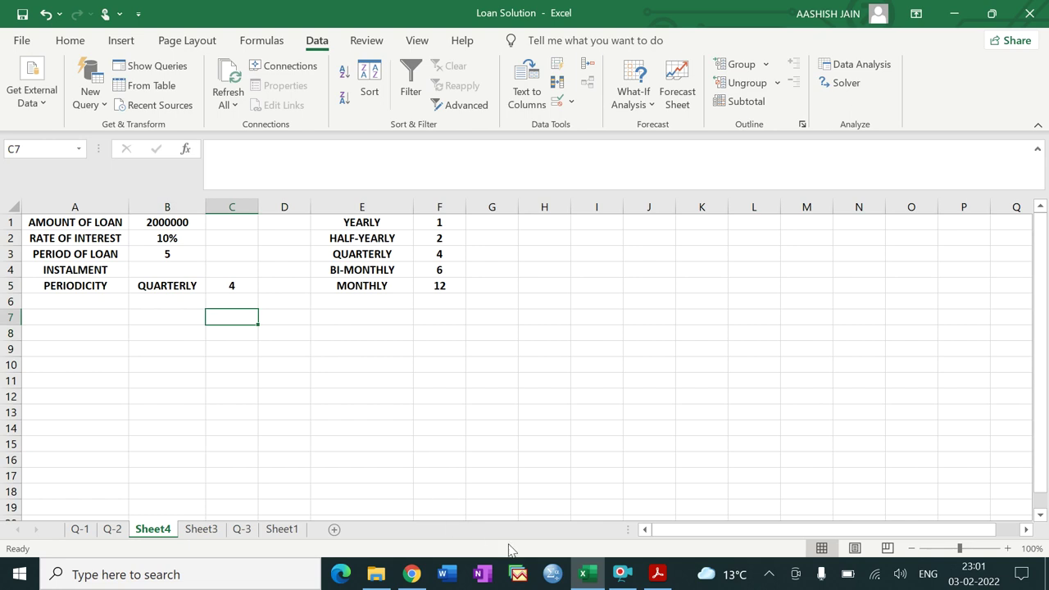
pyautogui.click(585, 577)
pyautogui.click(585, 577)
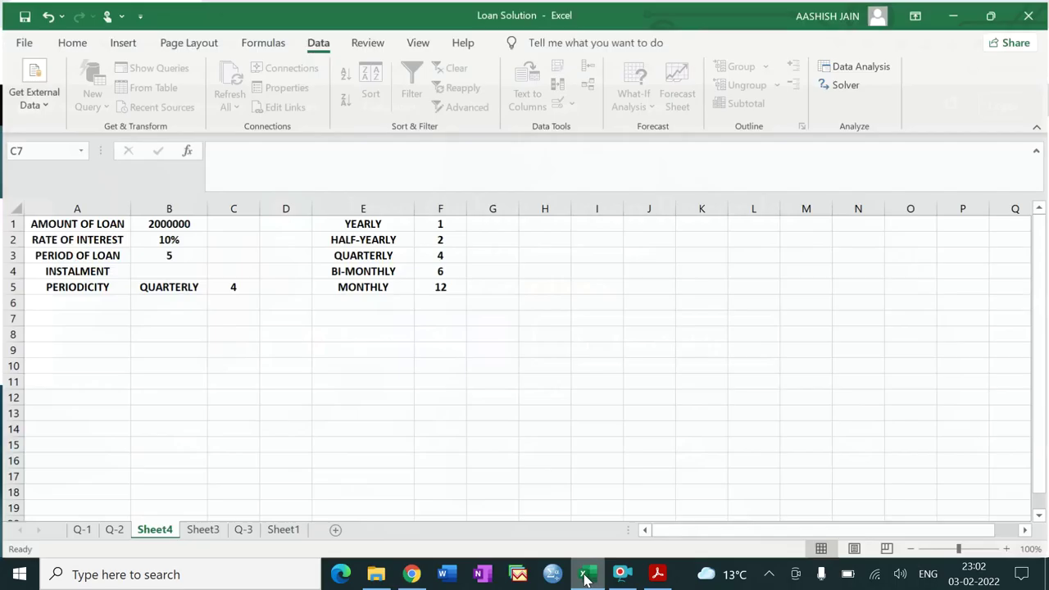
pyautogui.click(656, 576)
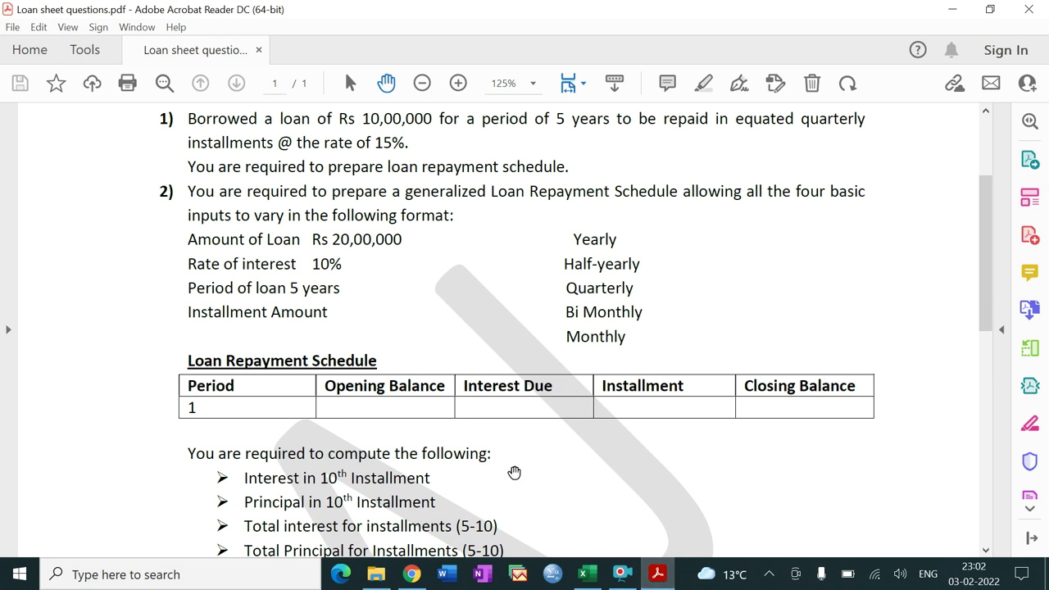
pyautogui.click(592, 578)
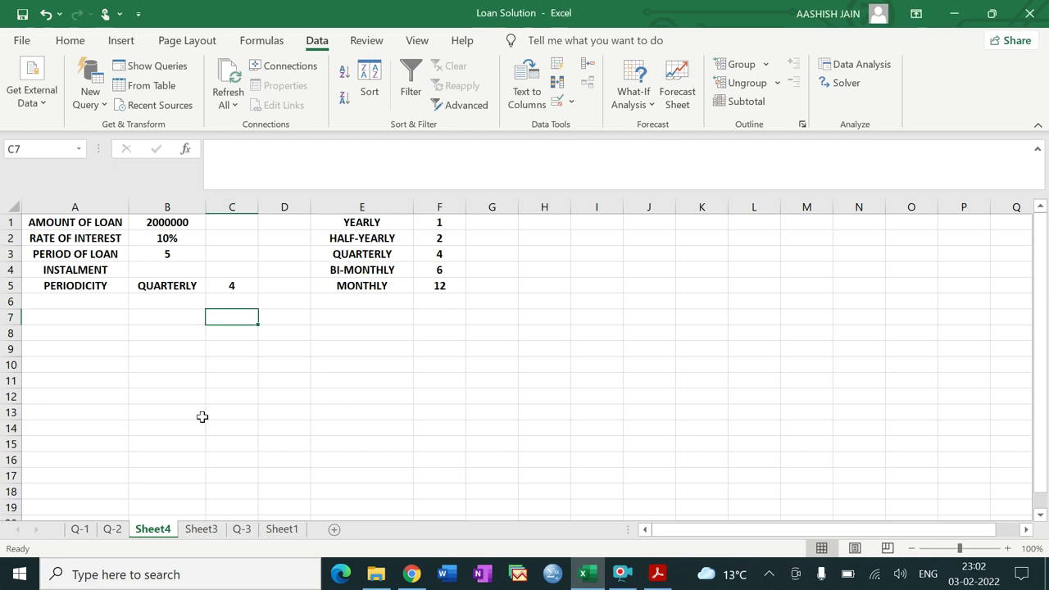
# Enter the first schedule headers in row 8: PERIOD in A8 and OPENING BALANCE in B8.
pyautogui.click(97, 332)
pyautogui.write('PERIOD')
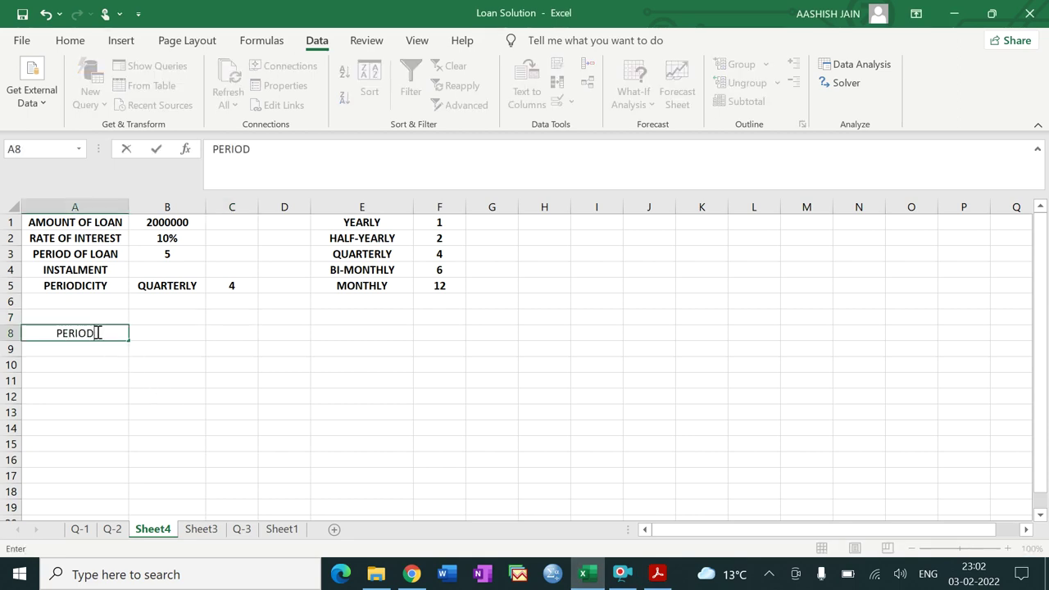
pyautogui.press('Tab')
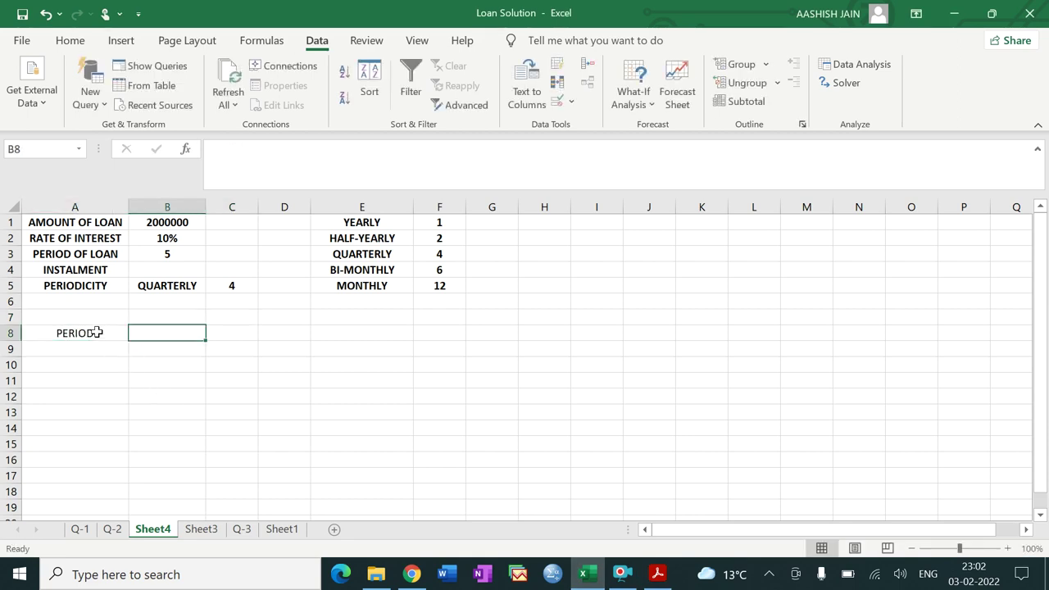
pyautogui.write('OPE')
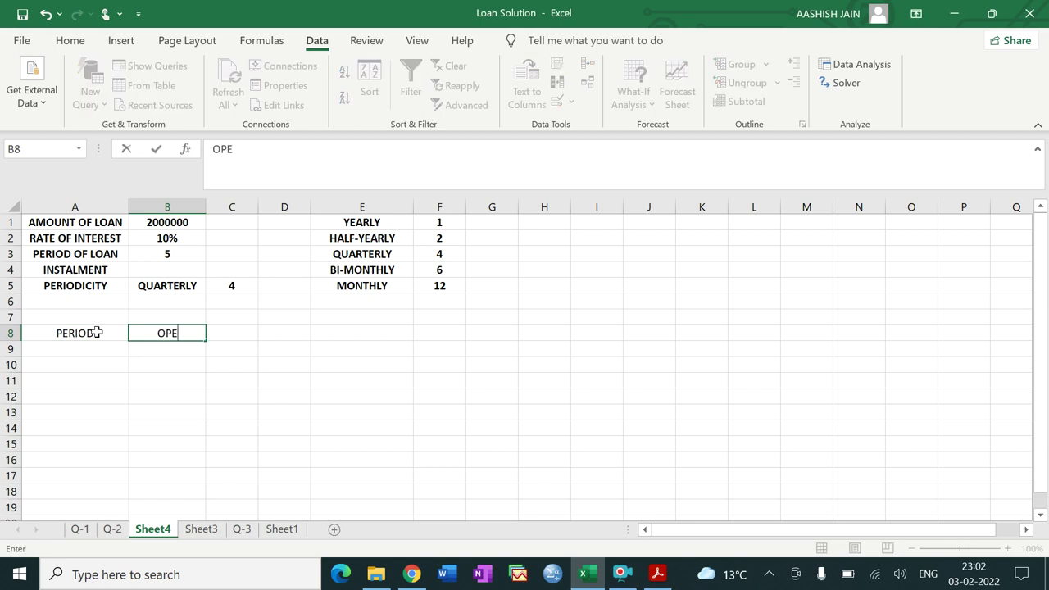
pyautogui.write('NING BALANC')
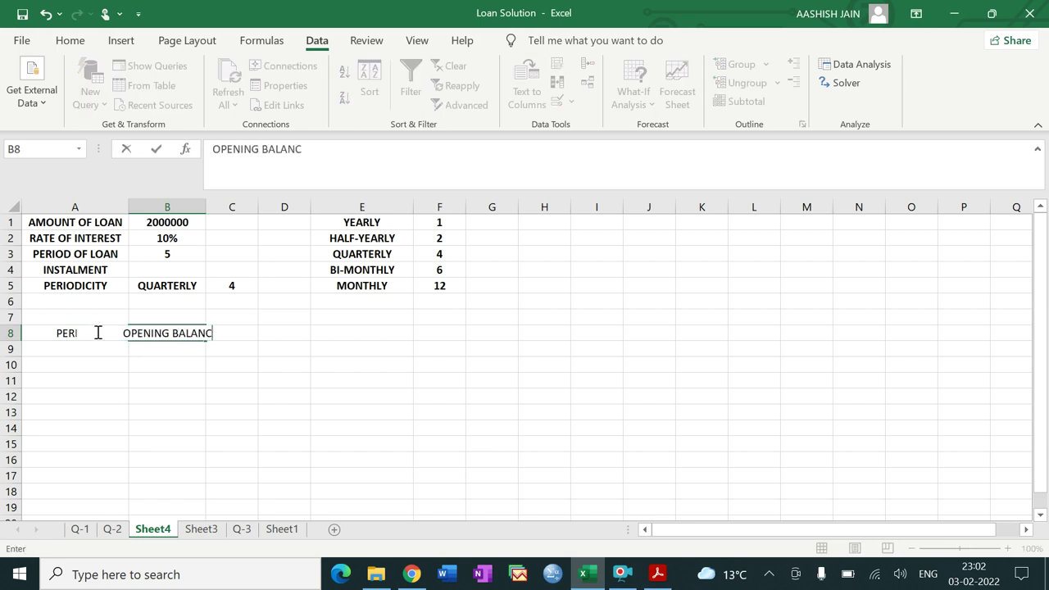
pyautogui.press('BackSpace')
pyautogui.write('CE')
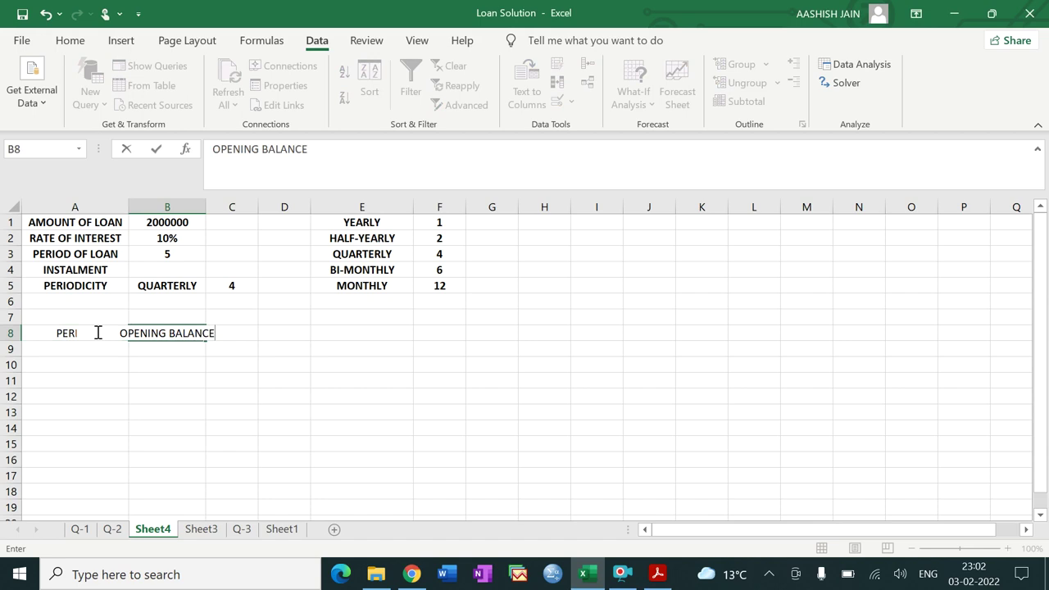
pyautogui.press('Tab')
# Enter the remaining schedule headers: INTEREST in C8, INSTALMENT in D8 and CLOSING BALANCE in E8.
pyautogui.write('INTERSE')
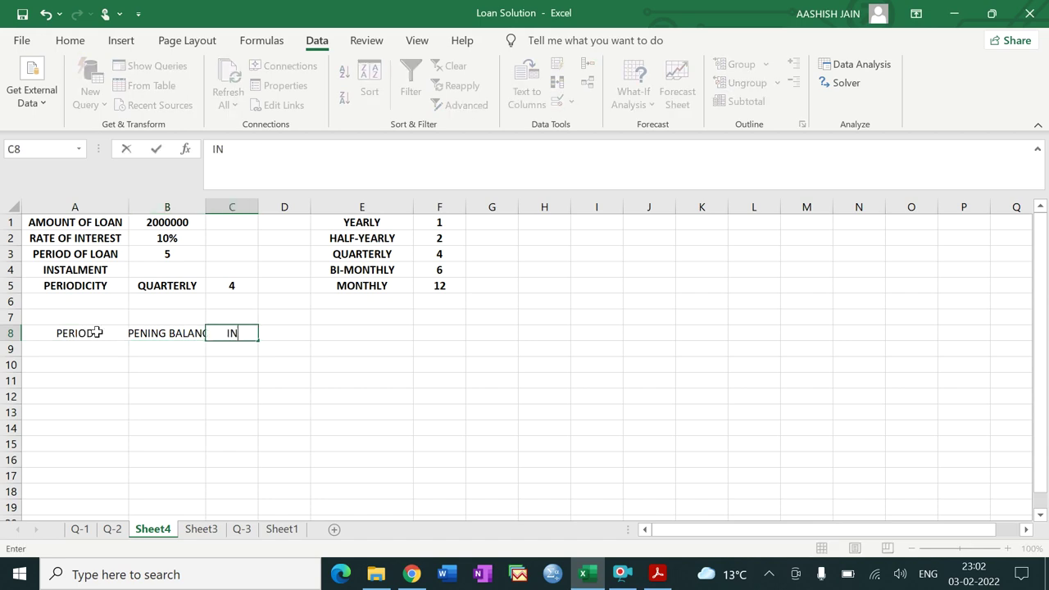
pyautogui.press('BackSpace')
pyautogui.press('BackSpace')
pyautogui.write('EST')
pyautogui.press('Tab')
pyautogui.write('INSTALMENT')
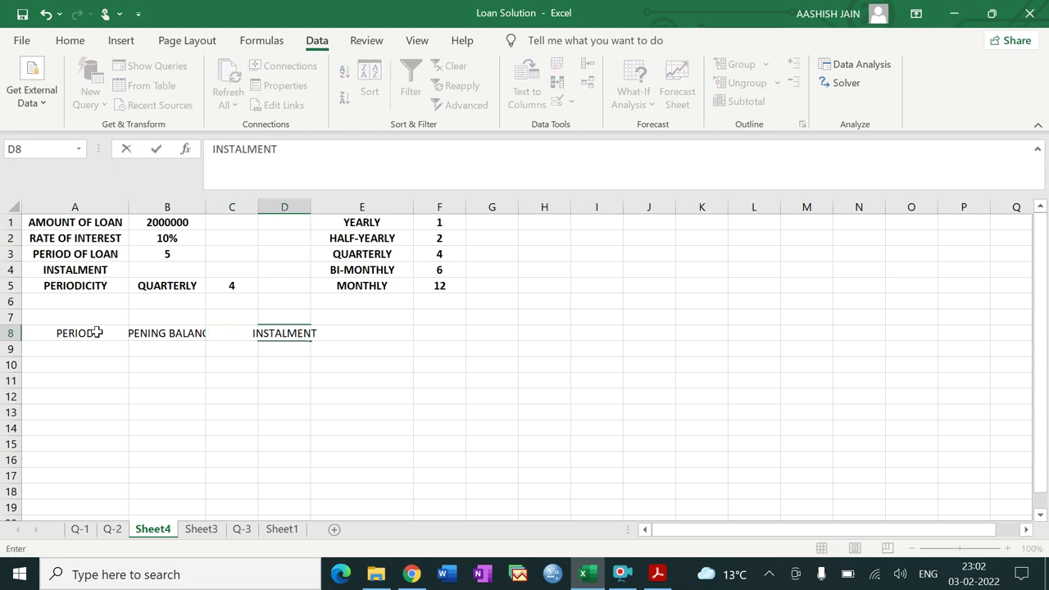
pyautogui.press('Tab')
pyautogui.write('CLOSING ')
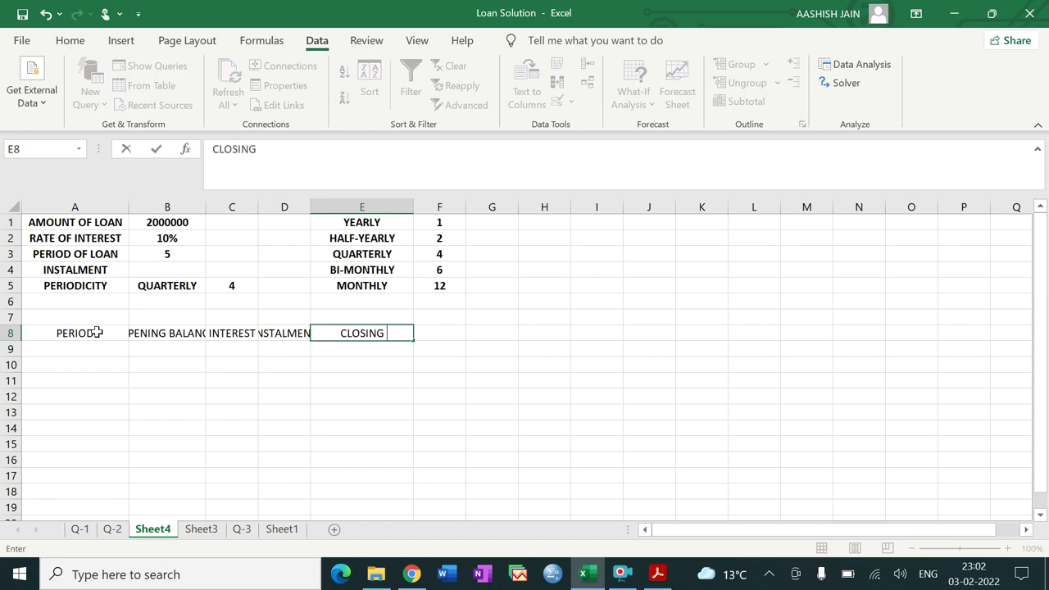
pyautogui.write('BALA')
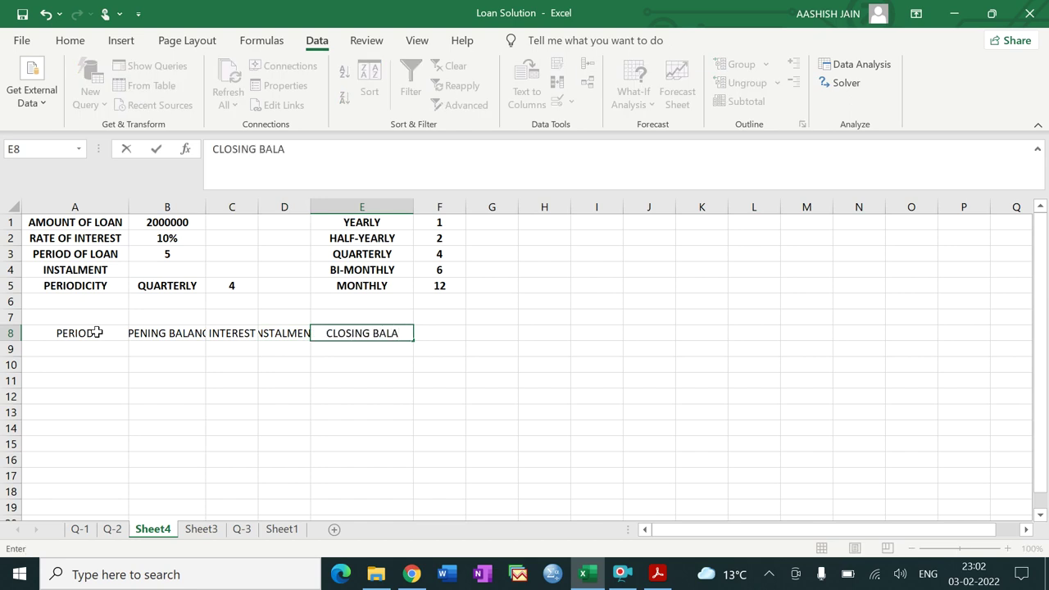
pyautogui.write('NCE')
pyautogui.press('Return')
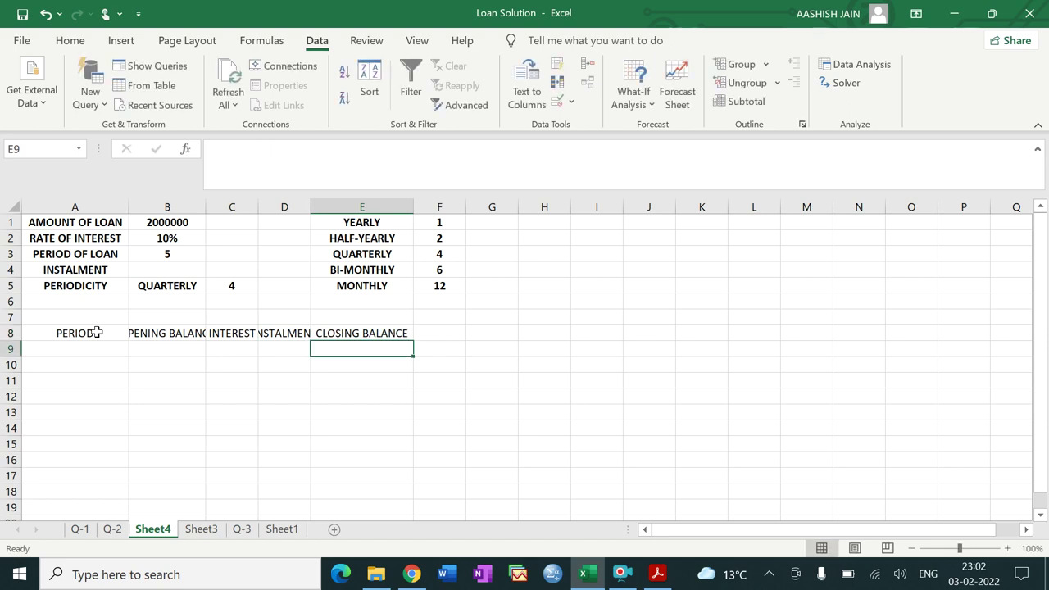
# Widen columns B, C and D so the row 8 headers fit fully within their cells.
pyautogui.moveTo(206, 202); pyautogui.dragTo(233, 203)
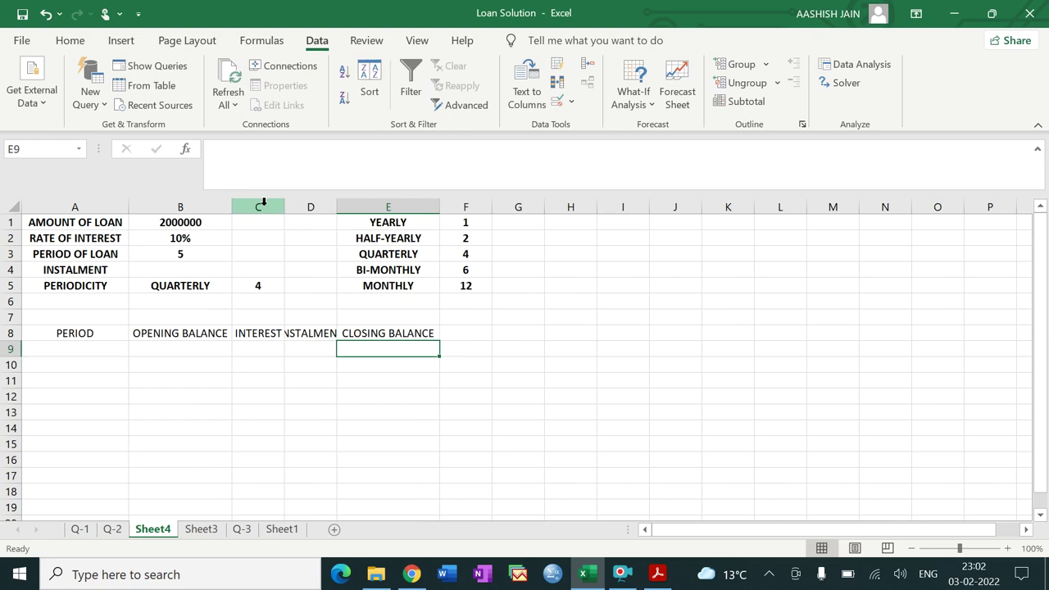
pyautogui.moveTo(286, 205); pyautogui.dragTo(383, 204)
pyautogui.click(702, 396)
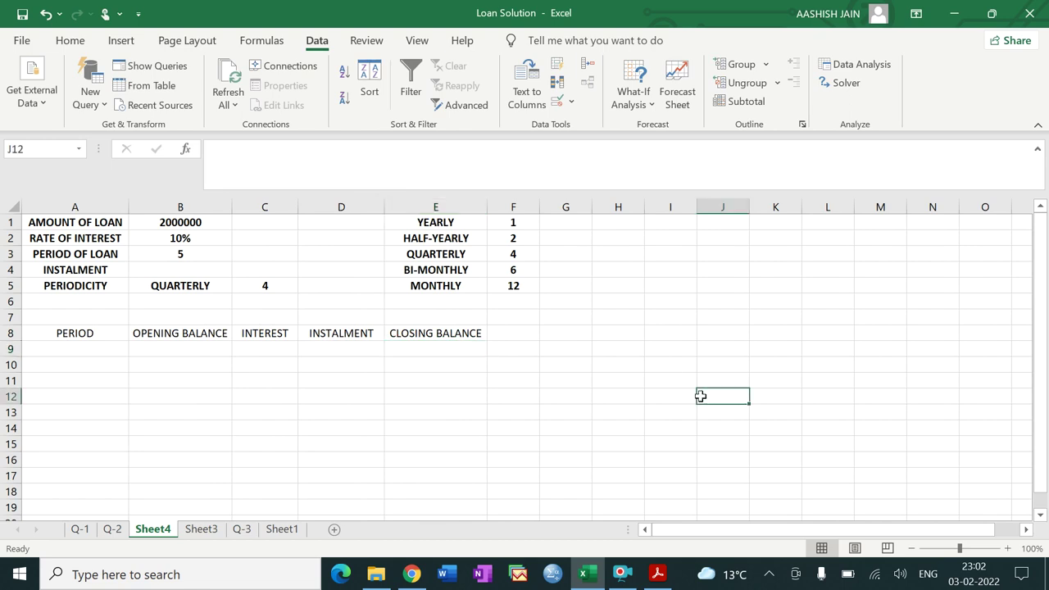
# Make the schedule headers in A8:E8 bold.
pyautogui.moveTo(73, 333); pyautogui.dragTo(422, 333)
pyautogui.hotkey('ctrl', 'b')
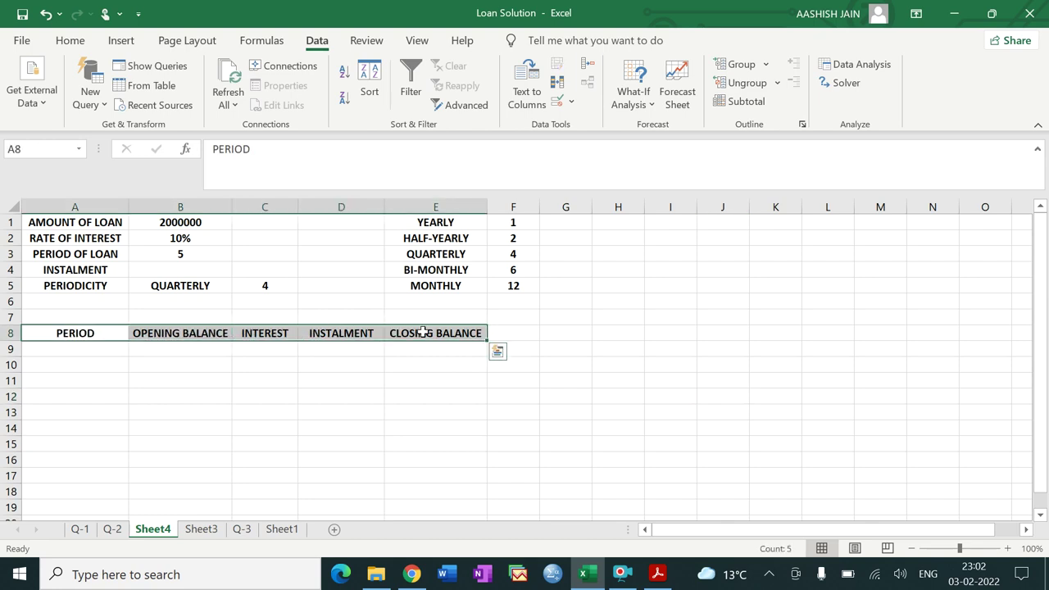
pyautogui.click(364, 412)
pyautogui.click(115, 345)
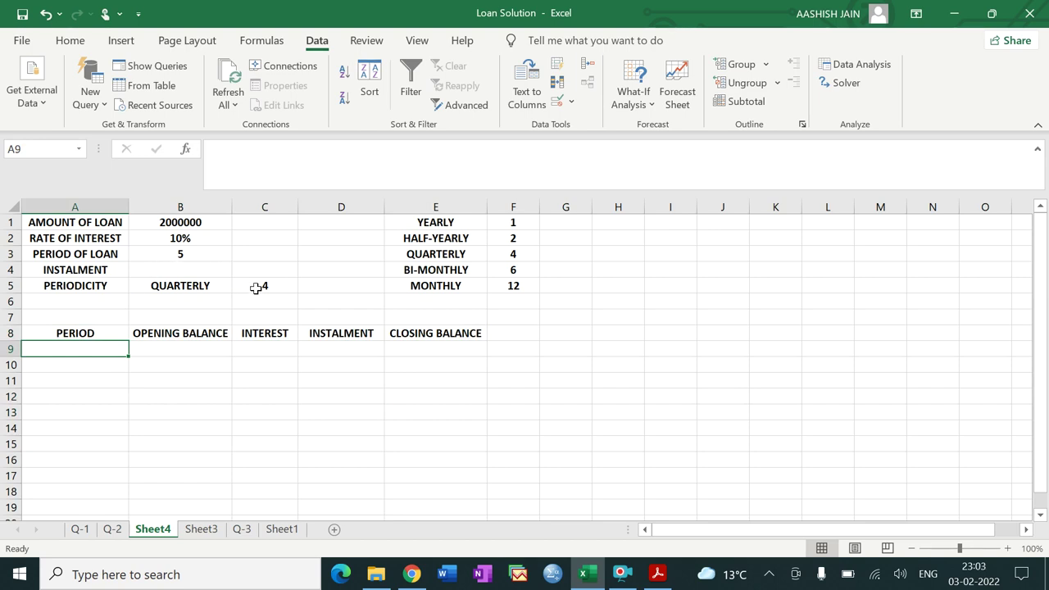
# Start a PMT formula in the instalment cell B4 with B2/C5 as the rate argument.
pyautogui.click(195, 270)
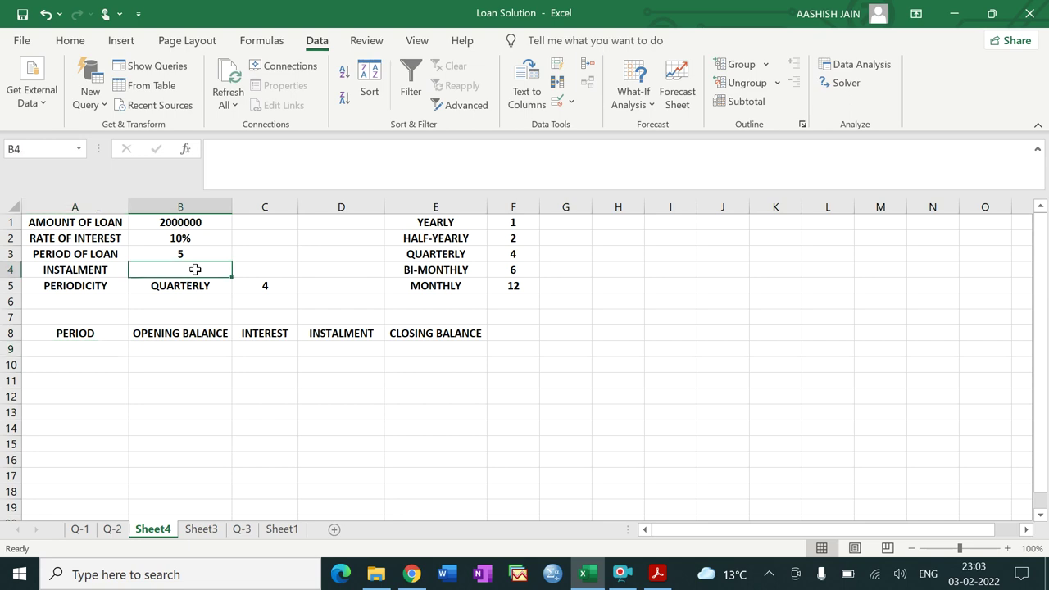
pyautogui.write('=P')
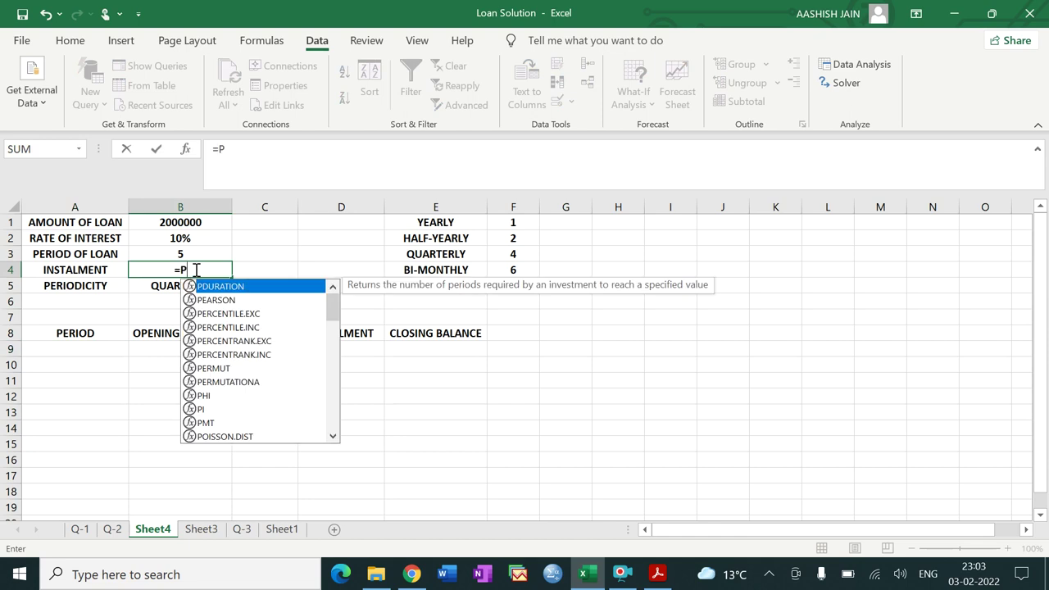
pyautogui.write('MT(')
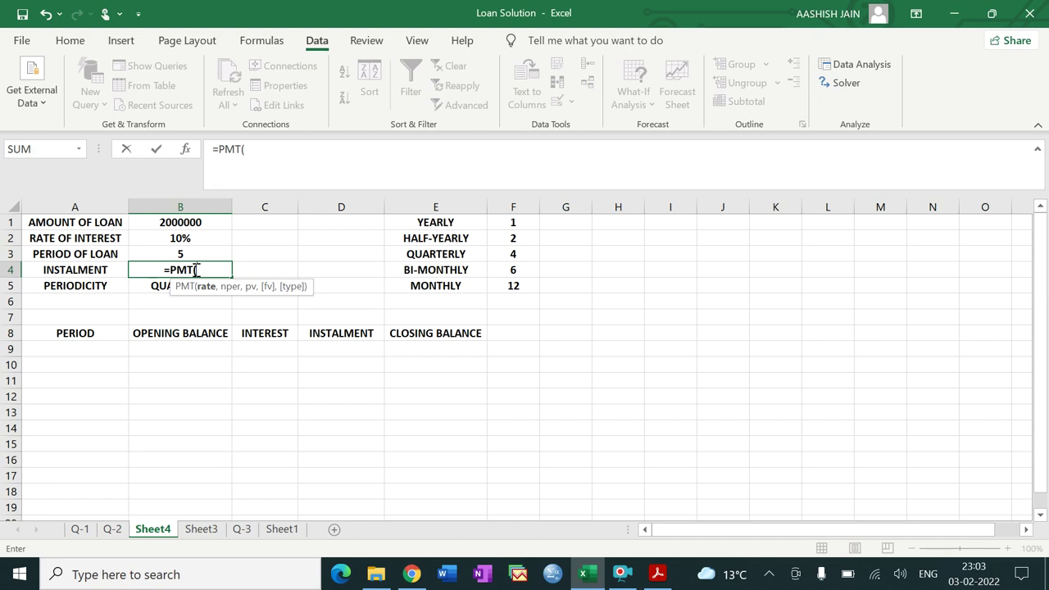
pyautogui.click(181, 238)
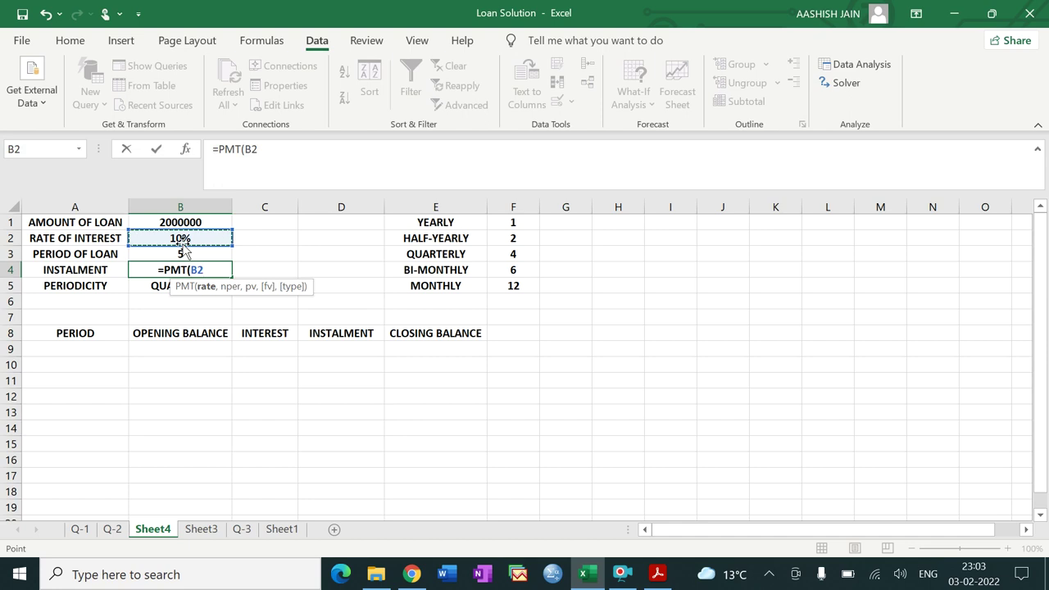
pyautogui.write('/')
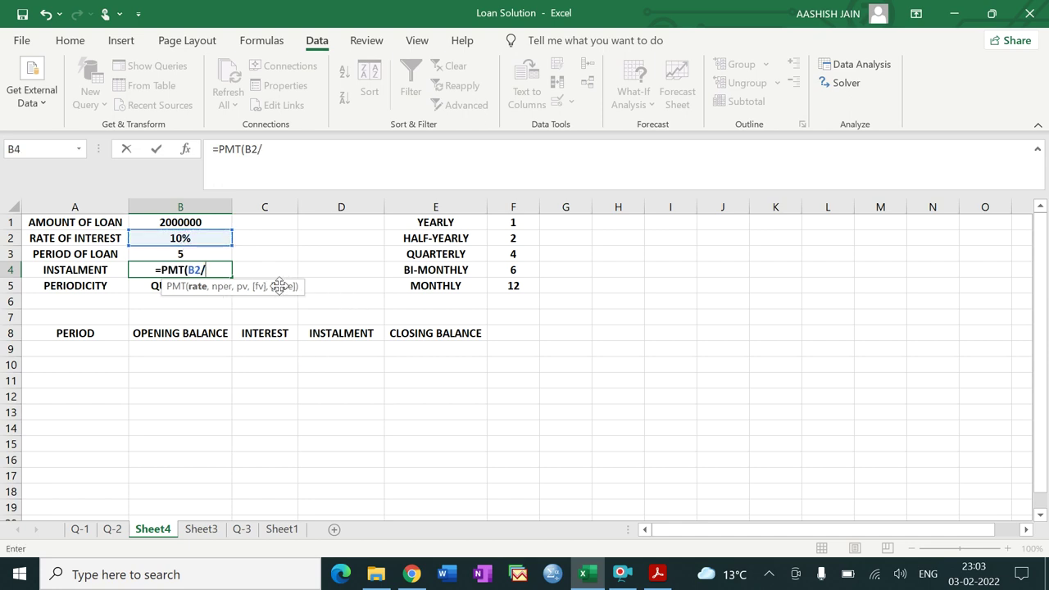
pyautogui.write('C5')
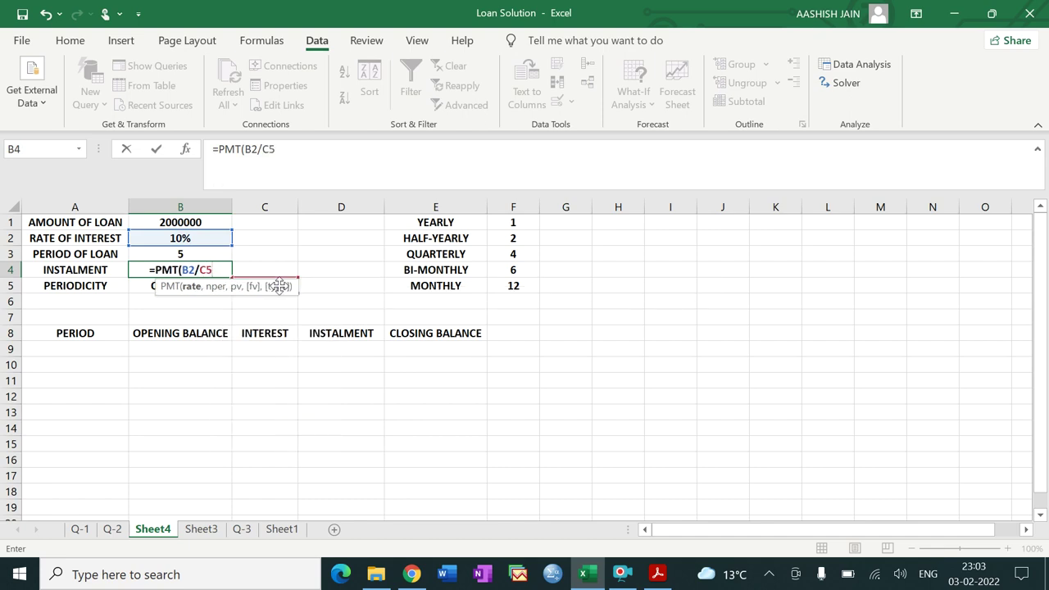
pyautogui.write(',')
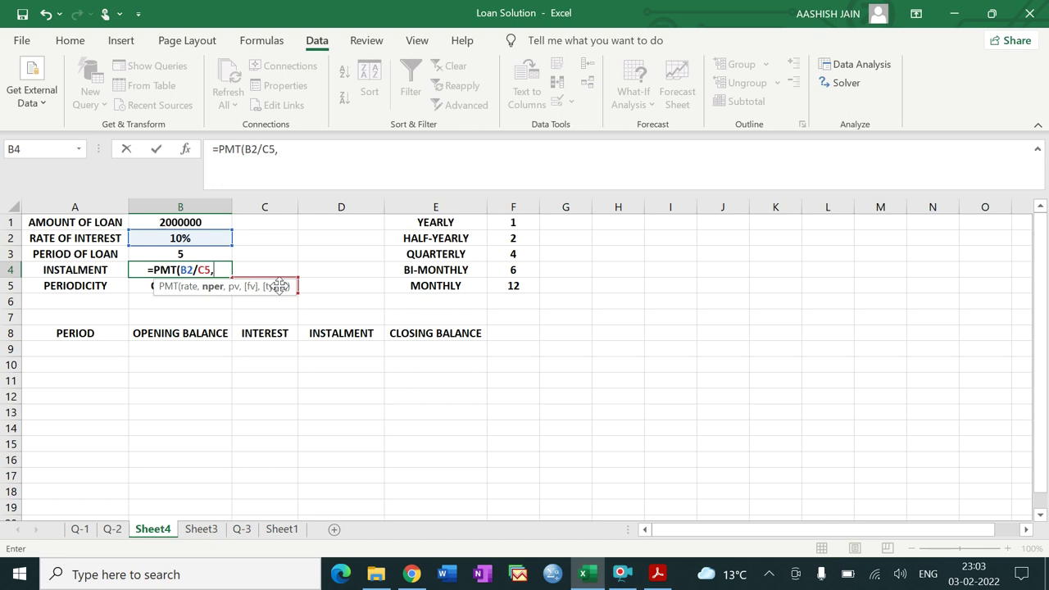
# Complete the B4 formula with B3*C5 as the number of periods and -B1 as present value, making =PMT(B2/C5,B3*C5,-B1).
pyautogui.click(201, 255)
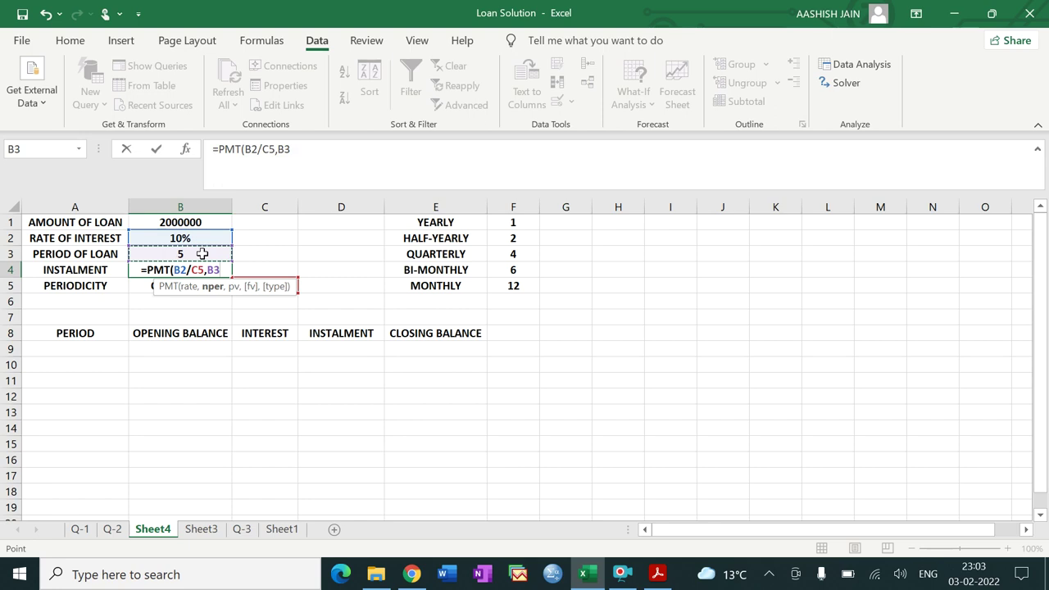
pyautogui.write('*')
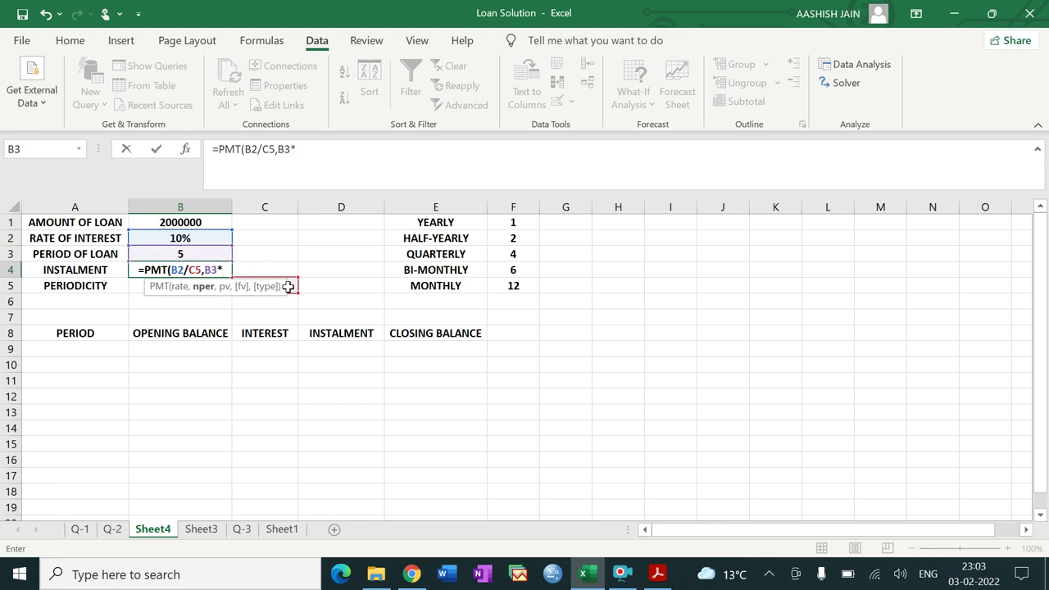
pyautogui.click(289, 286)
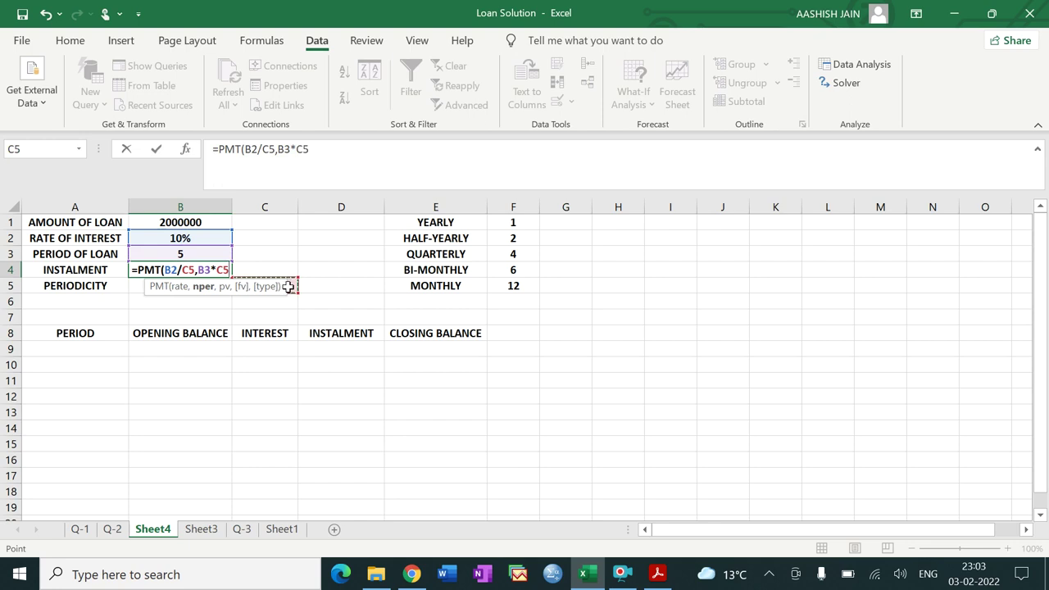
pyautogui.write(',')
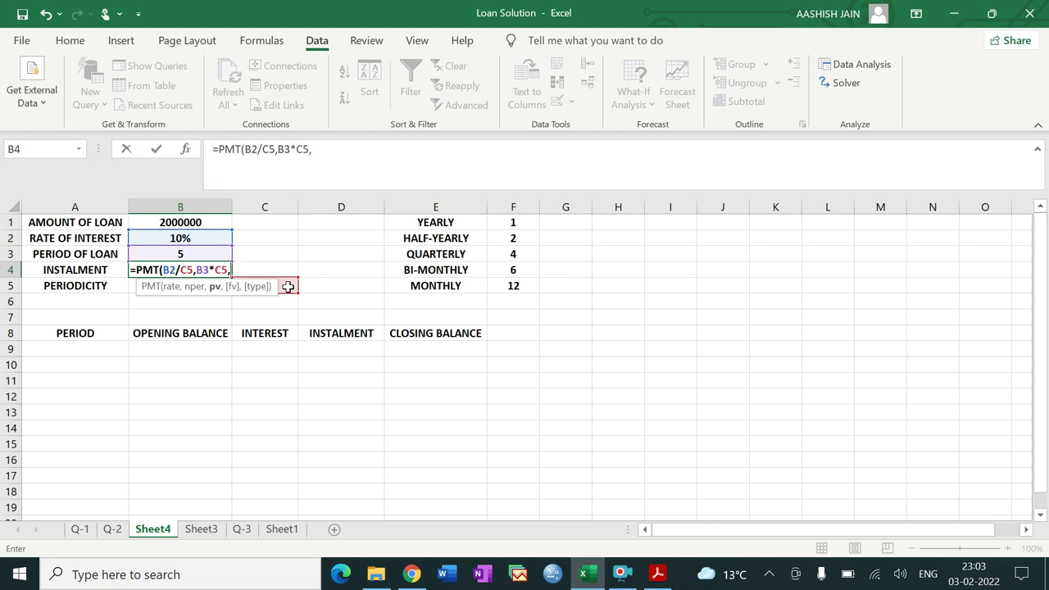
pyautogui.write('-')
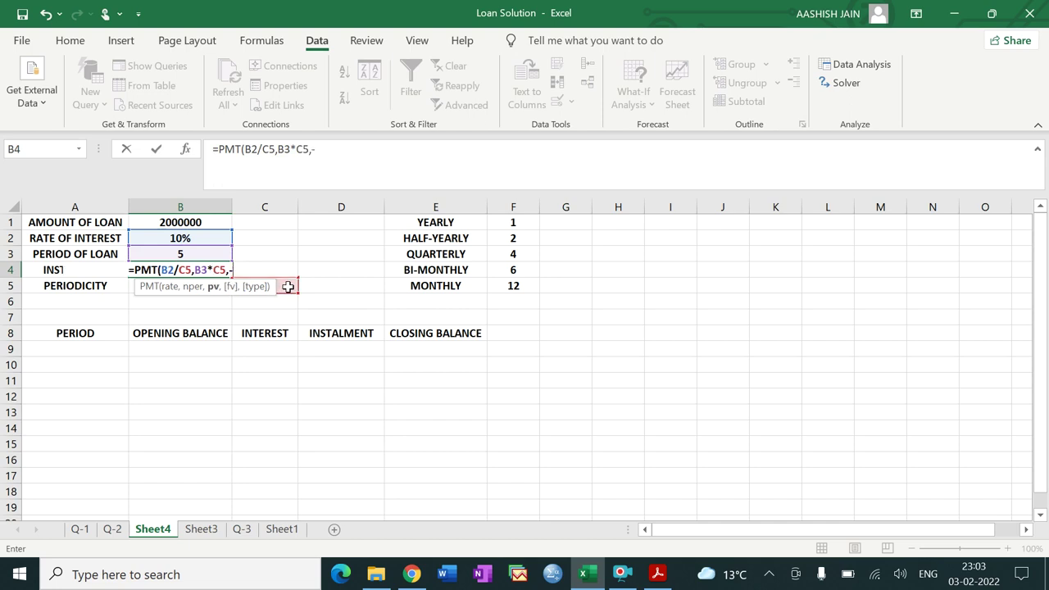
pyautogui.click(193, 222)
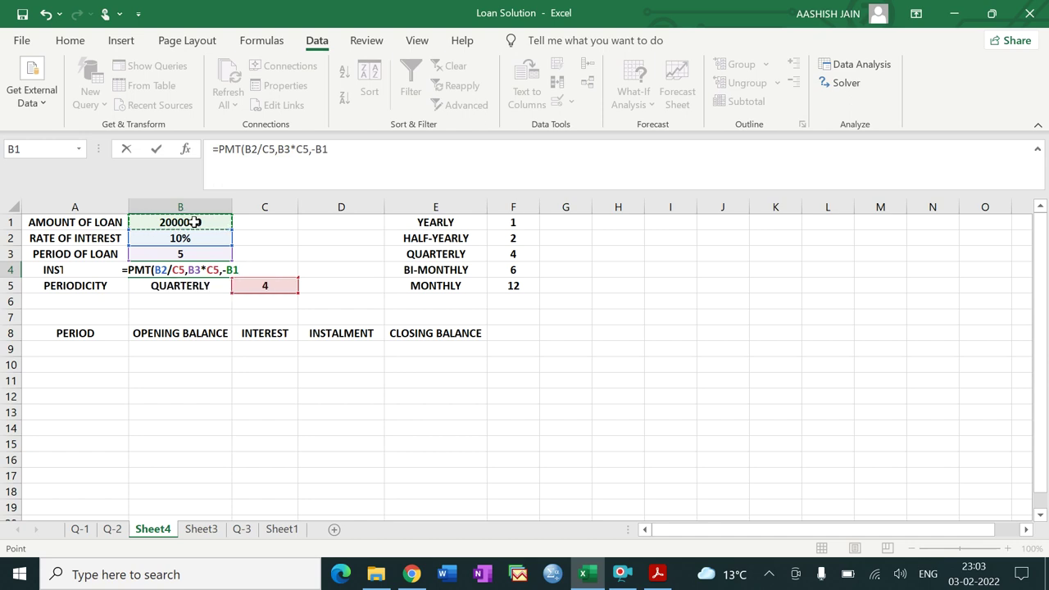
pyautogui.press('Return')
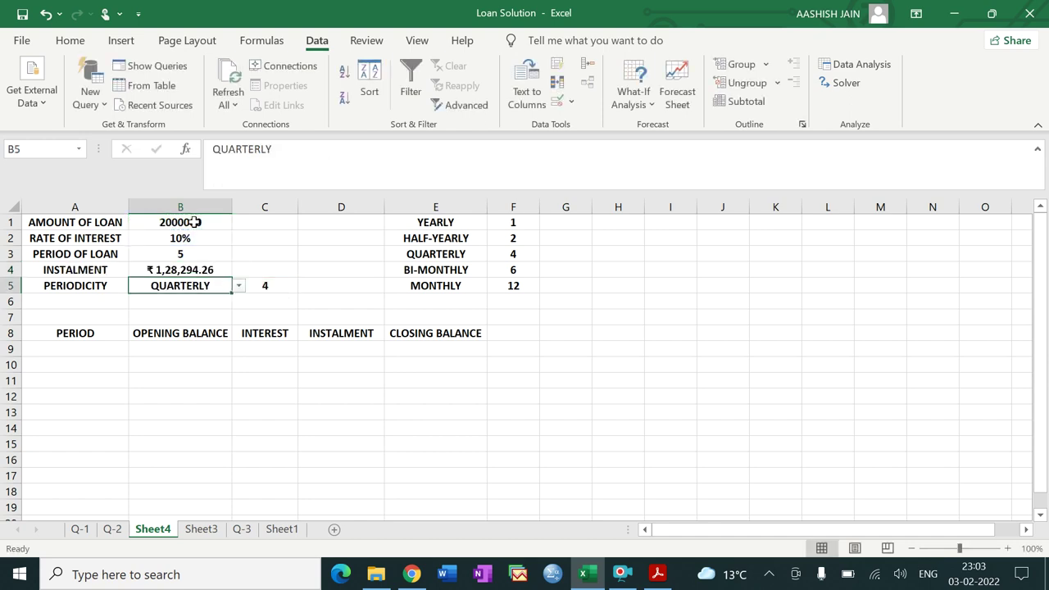
# Reduce the number of decimal places displayed for the instalment amount in B4.
pyautogui.click(193, 269)
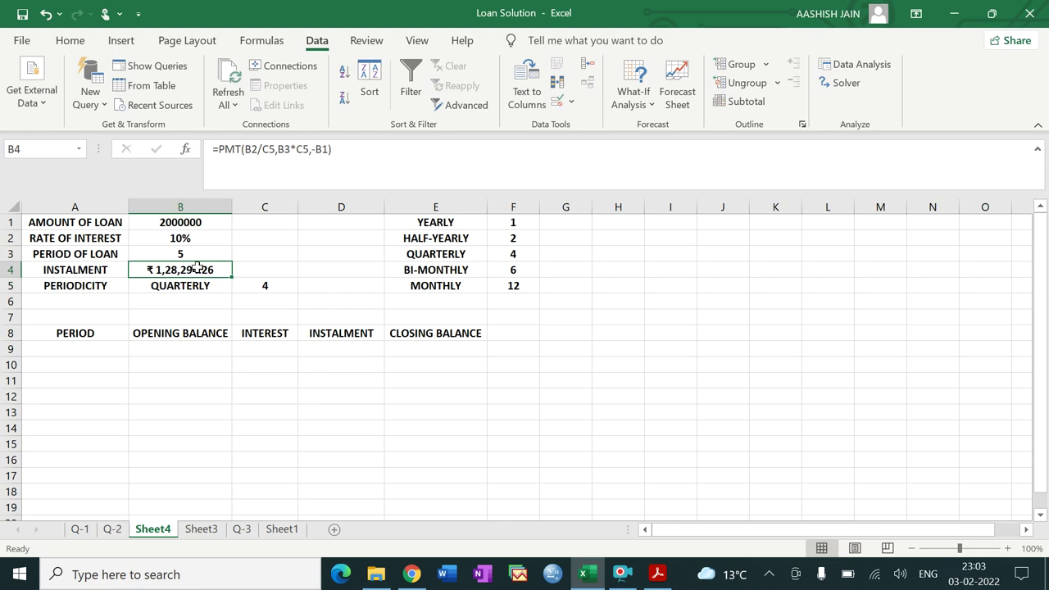
pyautogui.click(70, 43)
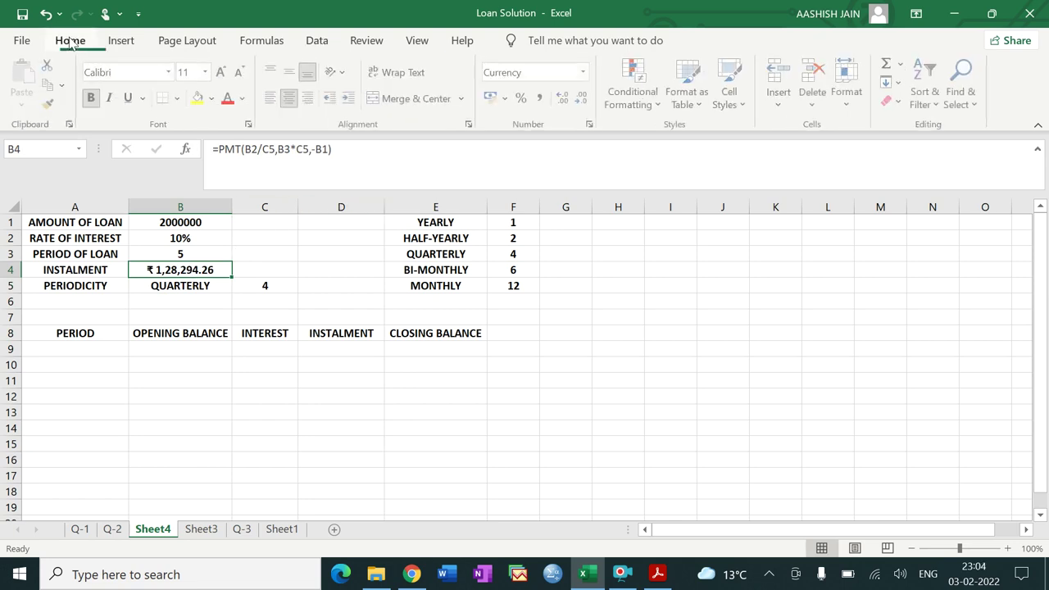
pyautogui.click(582, 98)
pyautogui.click(582, 98)
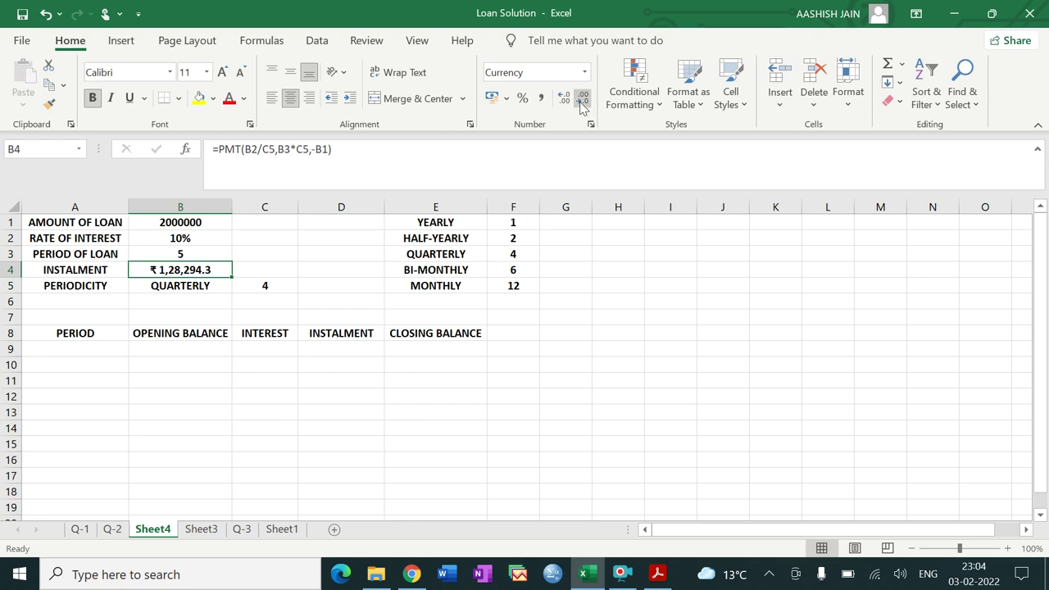
# Enter 1 as the first period in cell A9 under the PERIOD header.
pyautogui.click(644, 345)
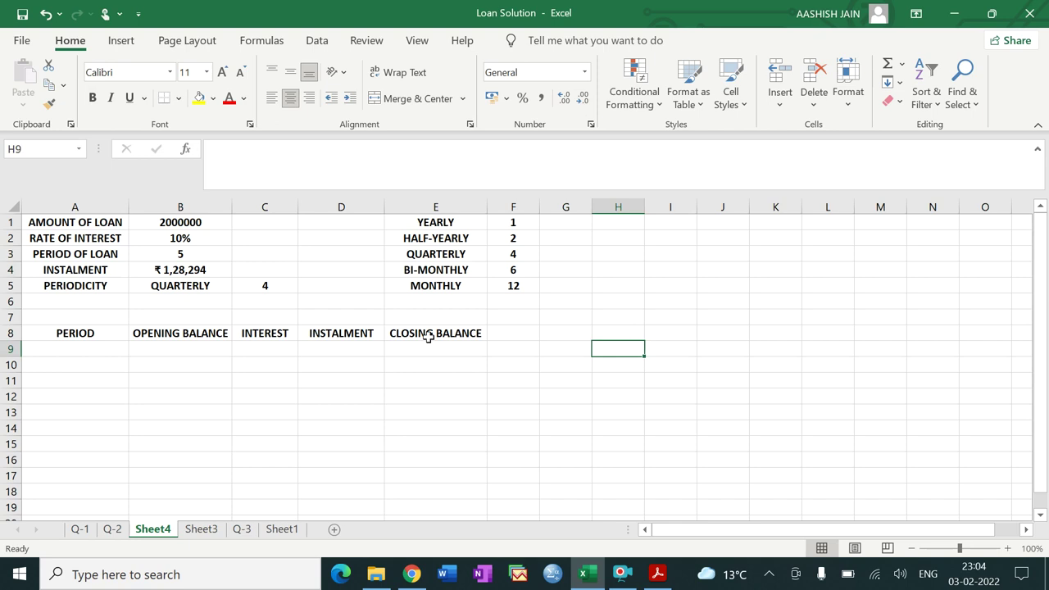
pyautogui.click(108, 351)
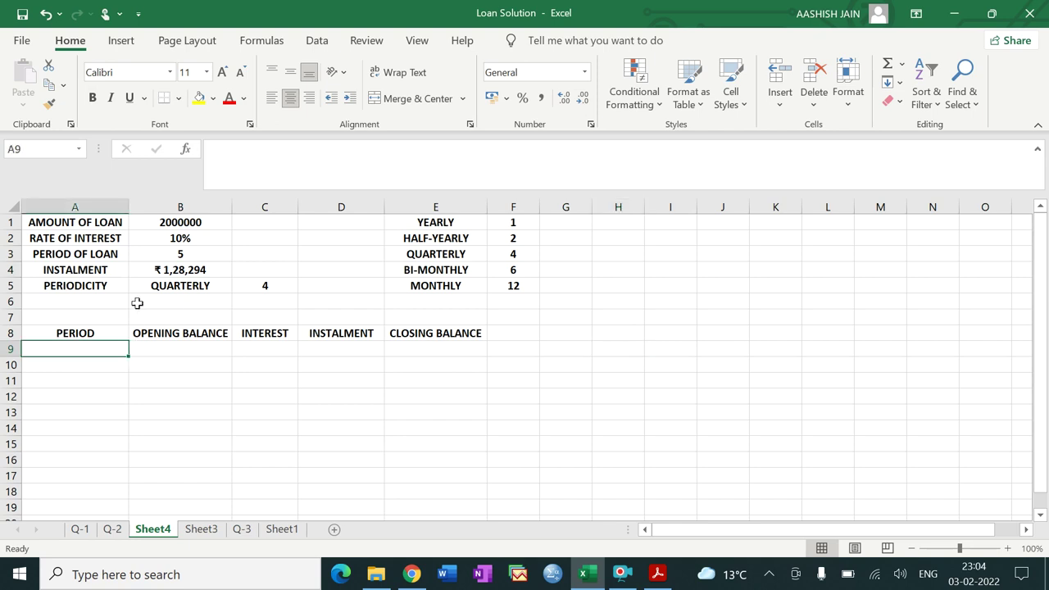
pyautogui.click(187, 256)
pyautogui.hotkey('ctrl', 'b')
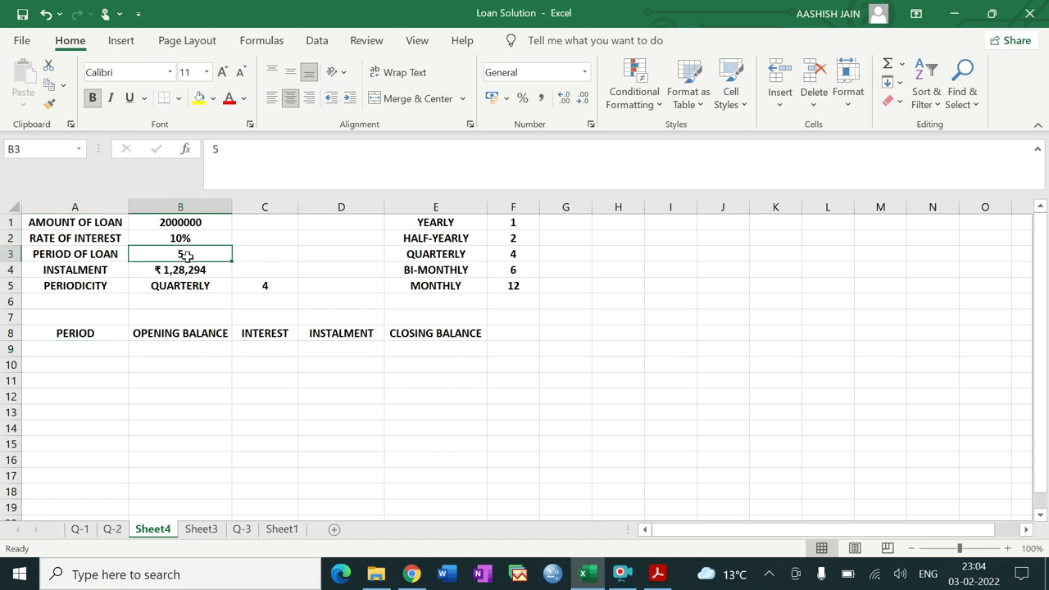
pyautogui.click(264, 286)
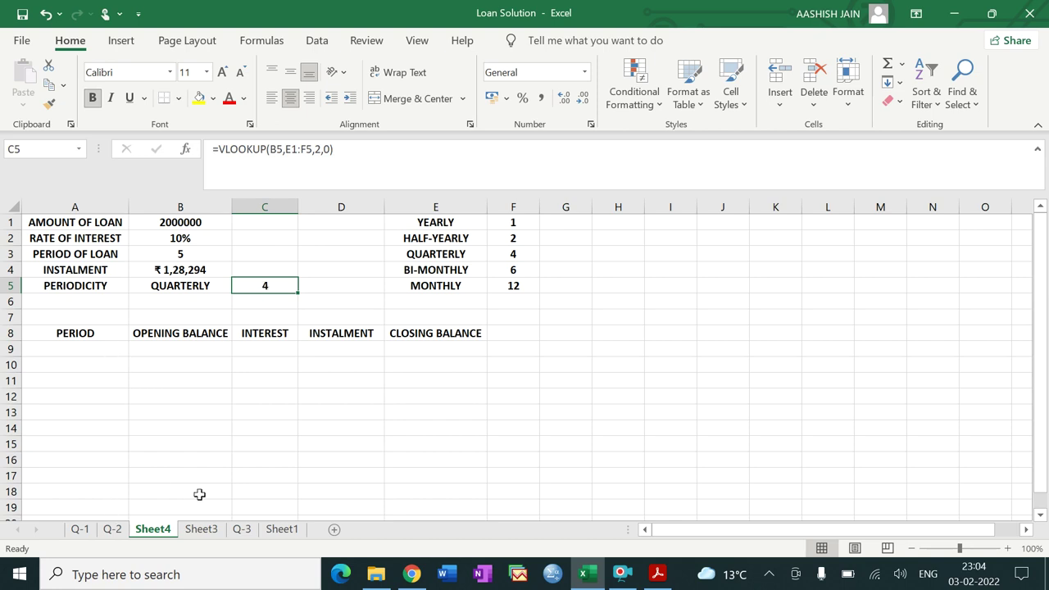
pyautogui.click(109, 350)
pyautogui.write('1')
pyautogui.press('Return')
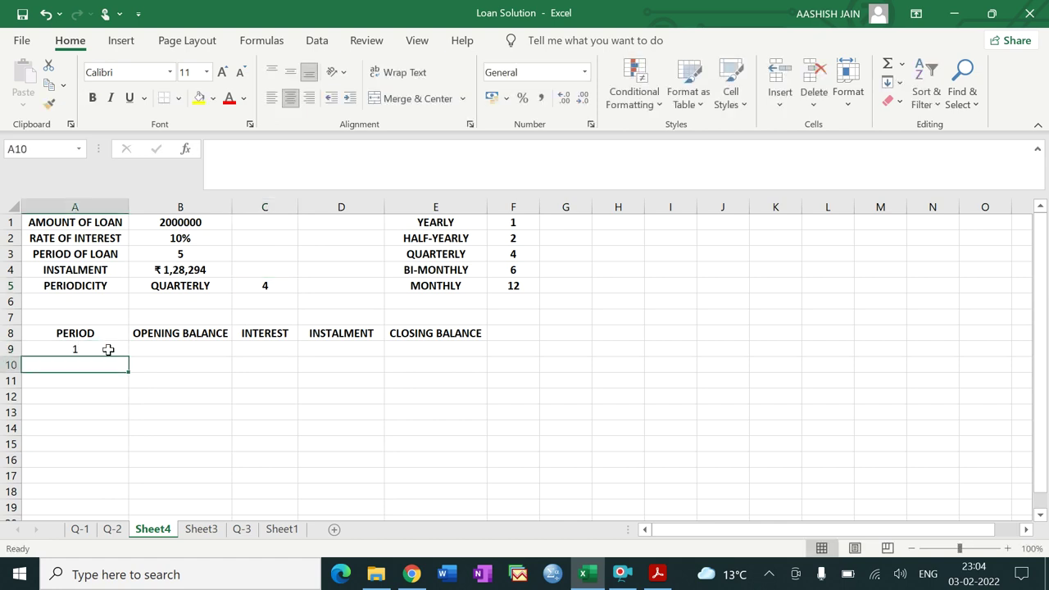
# Switch the periodicity in B5 to BI-MONTHLY and back to QUARTERLY.
pyautogui.click(191, 250)
pyautogui.click(209, 285)
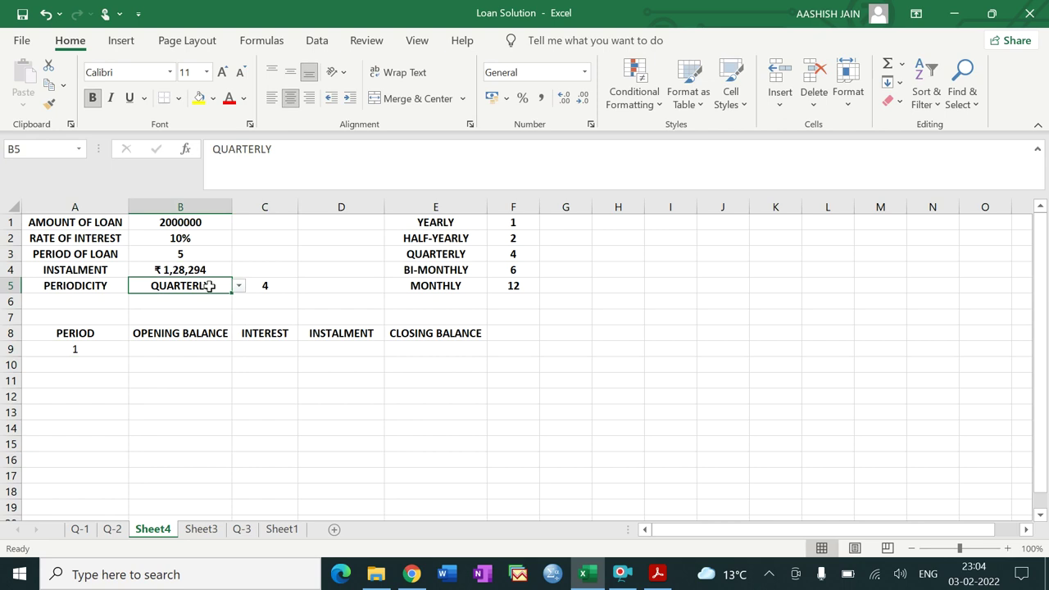
pyautogui.click(238, 286)
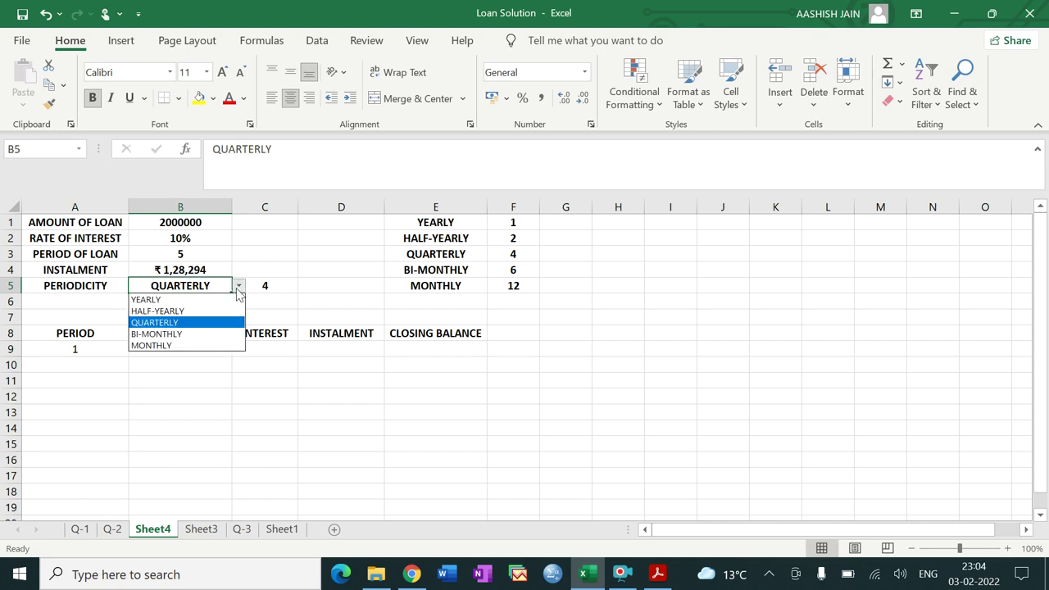
pyautogui.click(202, 334)
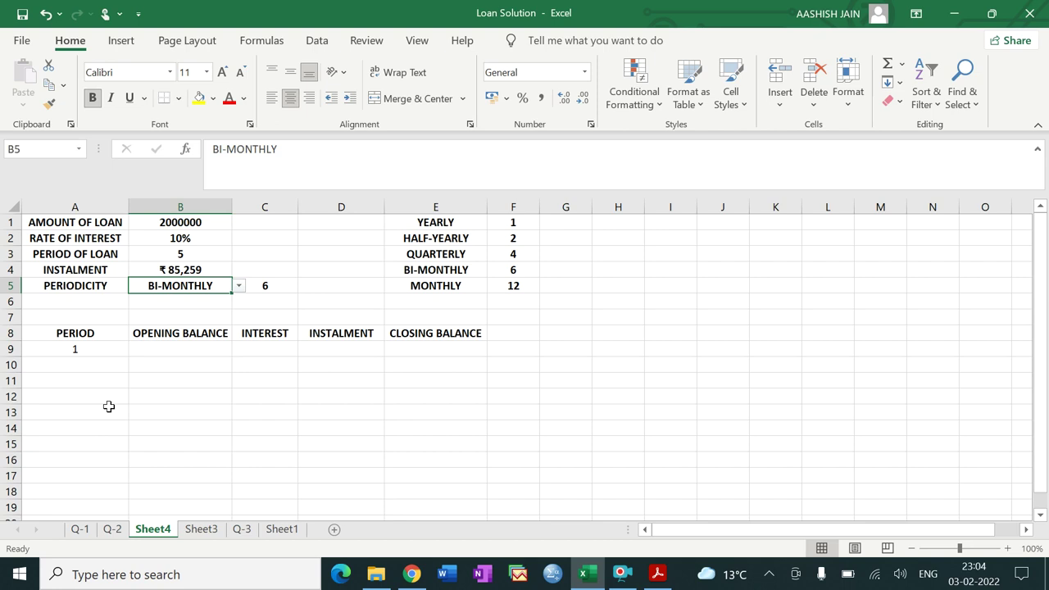
pyautogui.click(241, 289)
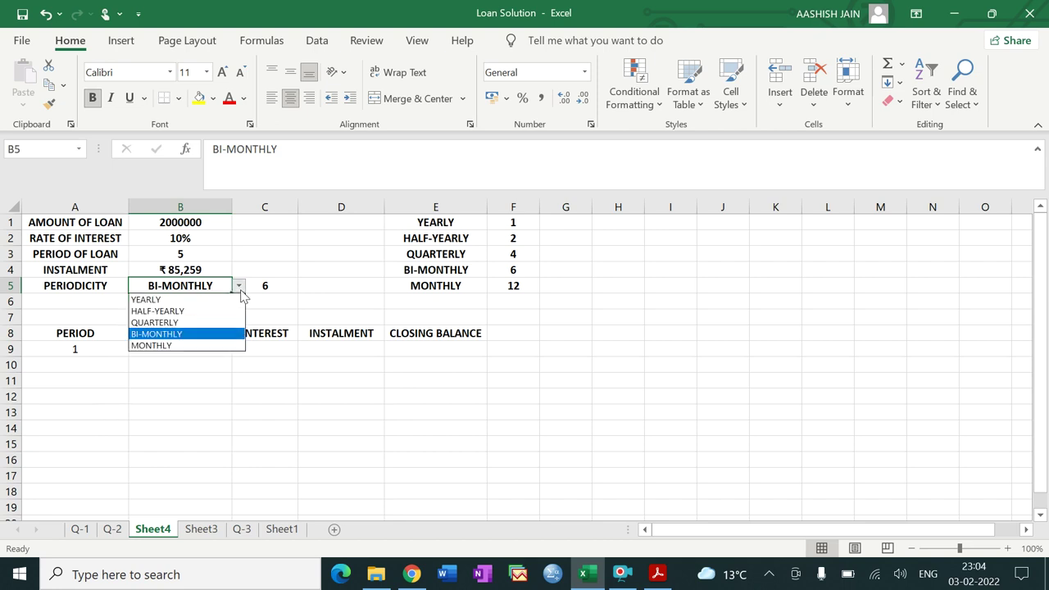
pyautogui.click(201, 323)
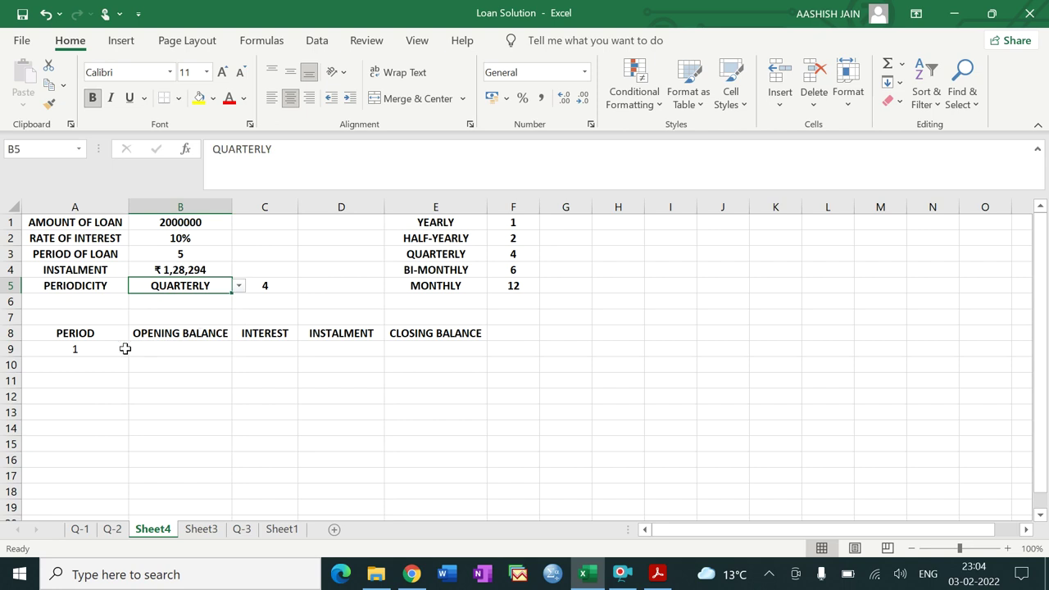
# Start an IF formula in A10 with A9<B3*C5 as the logical test.
pyautogui.click(87, 367)
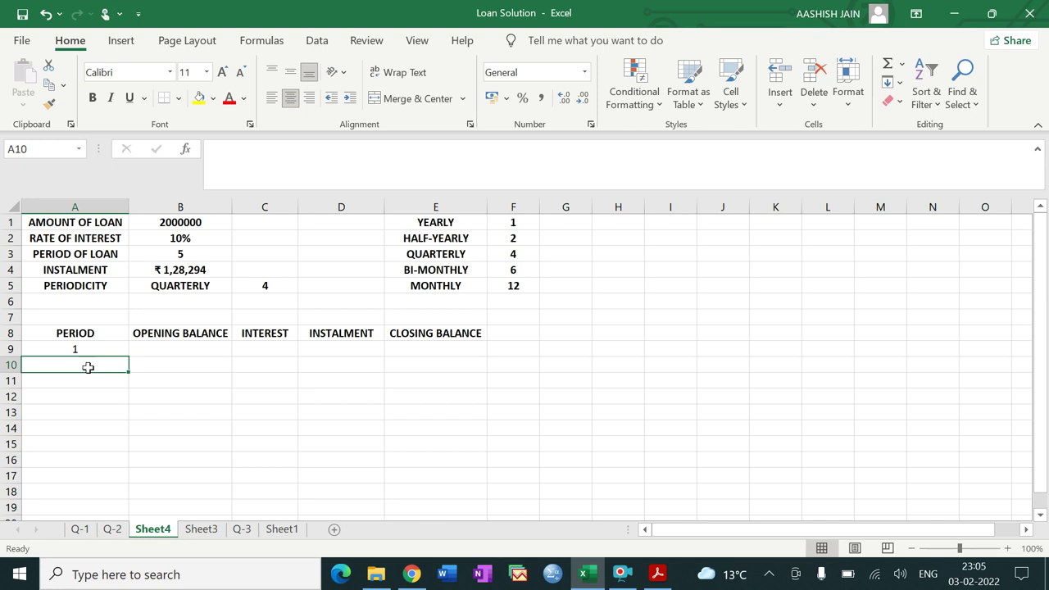
pyautogui.write('=')
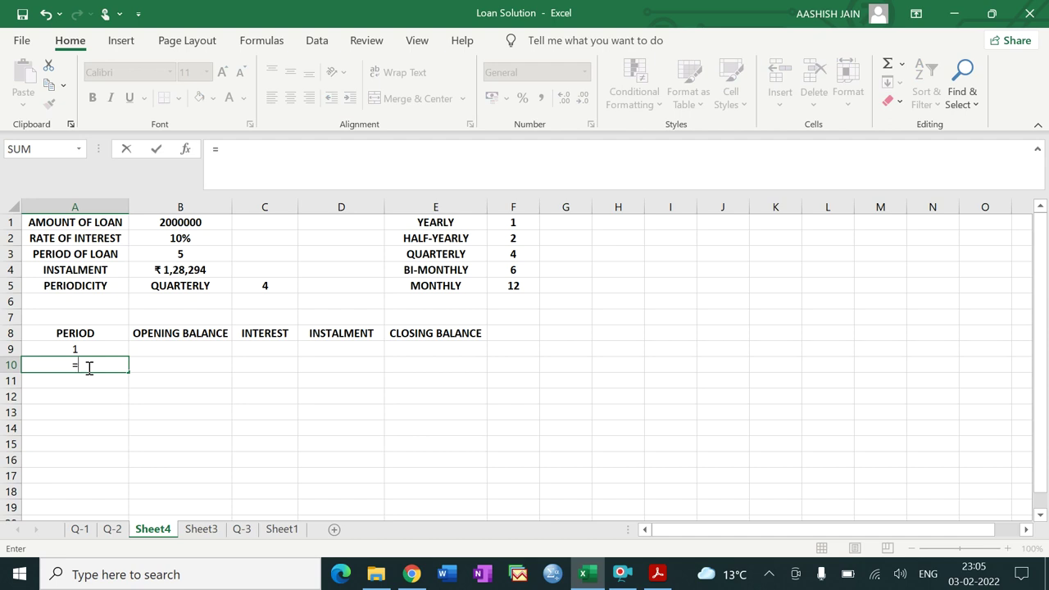
pyautogui.write('IF')
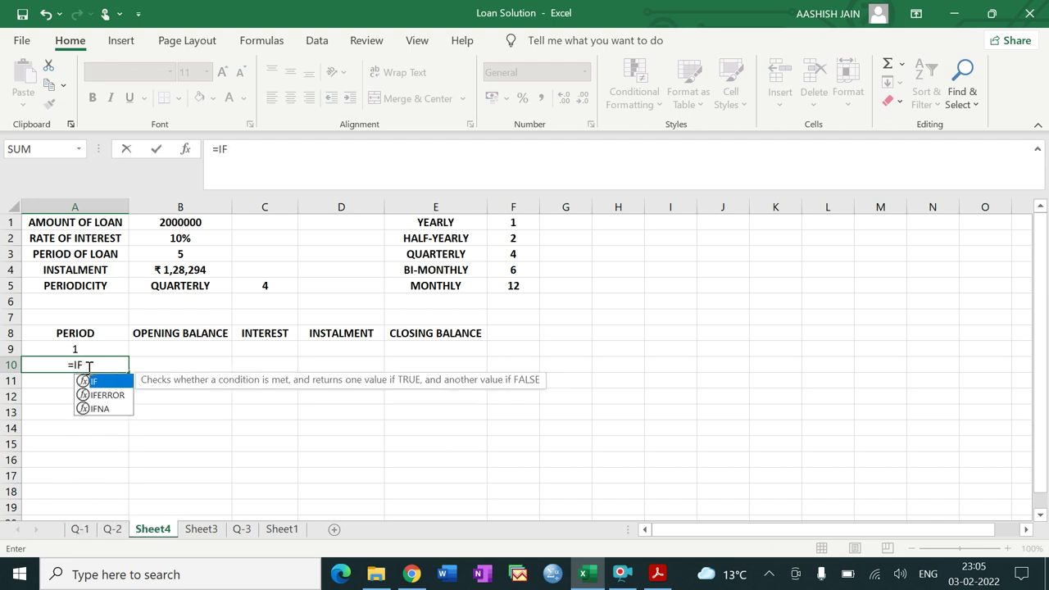
pyautogui.write('(')
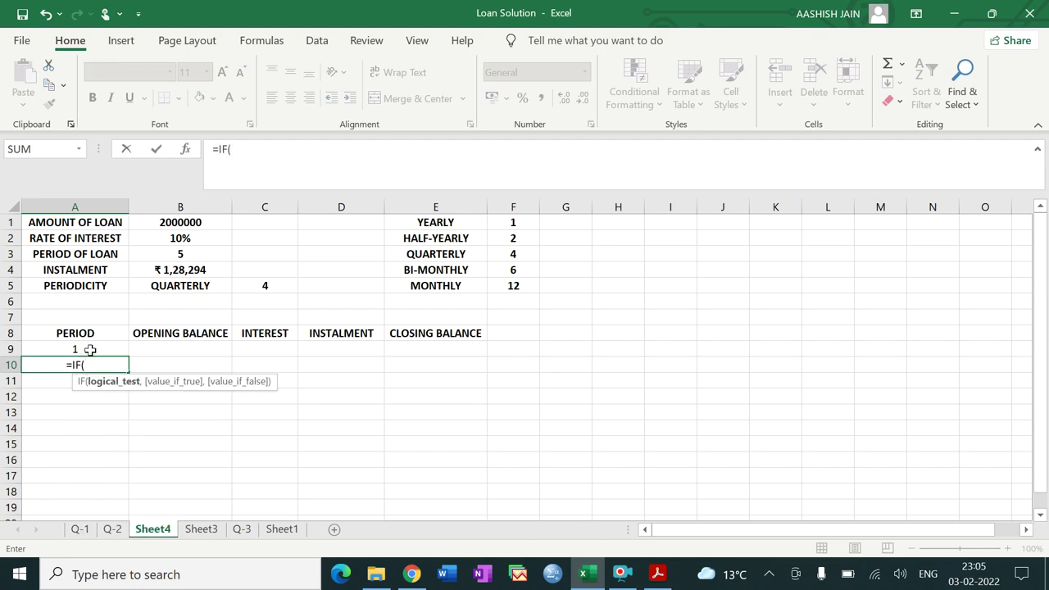
pyautogui.click(89, 345)
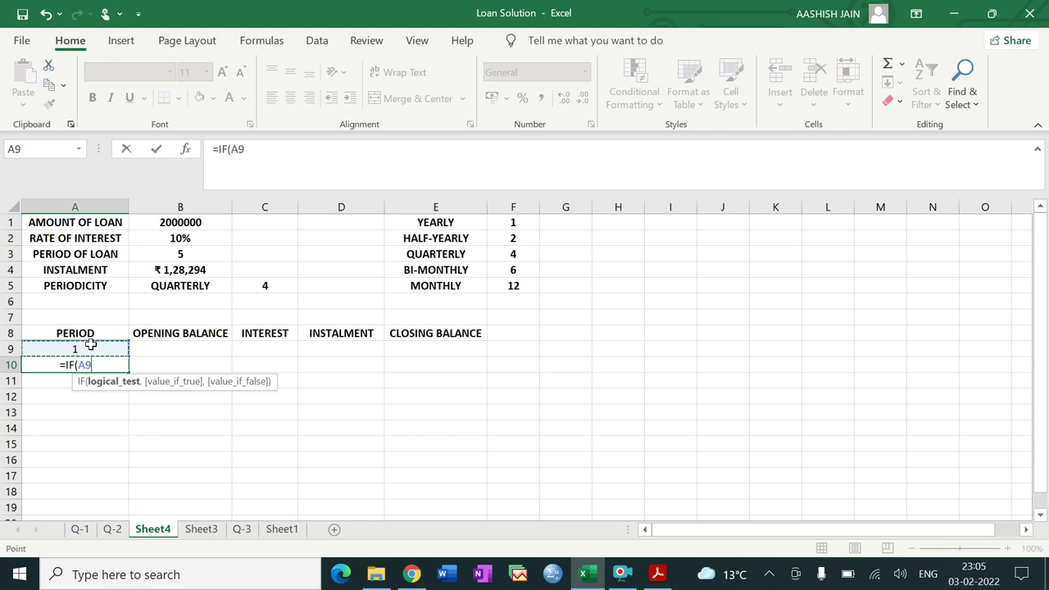
pyautogui.write('<')
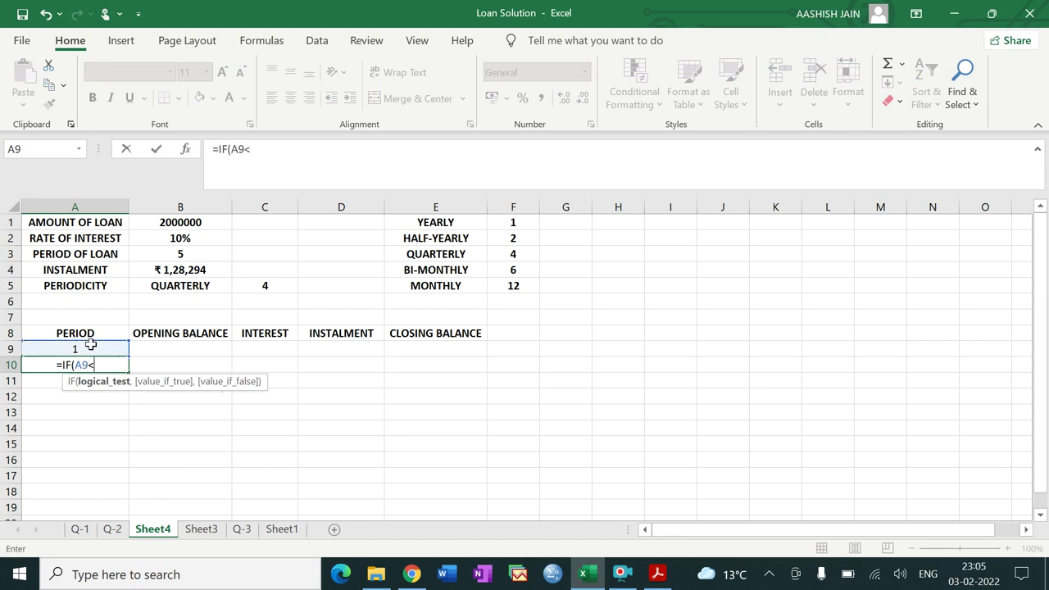
pyautogui.click(181, 255)
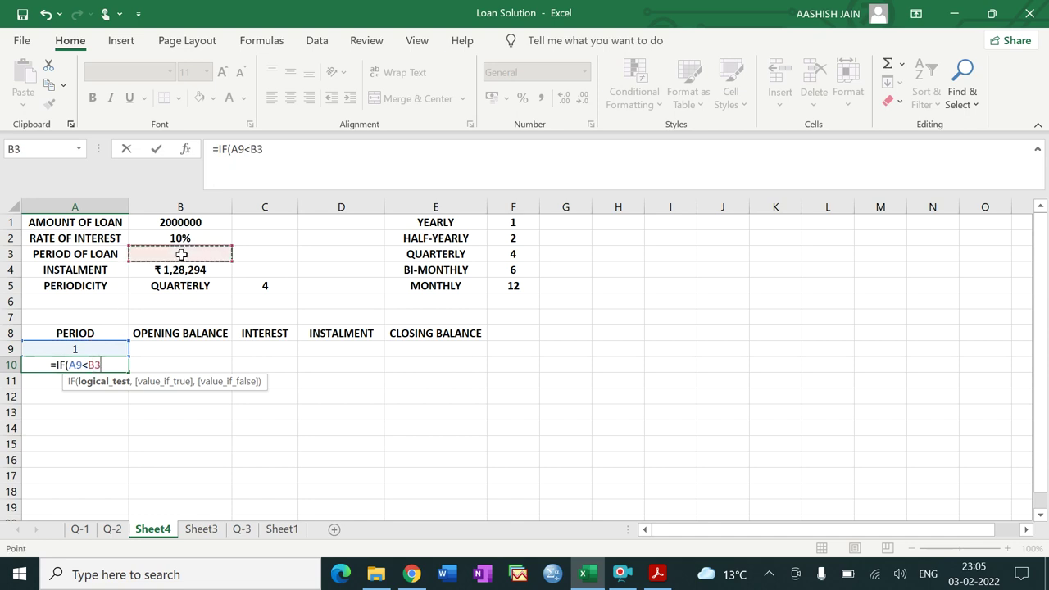
pyautogui.write('*')
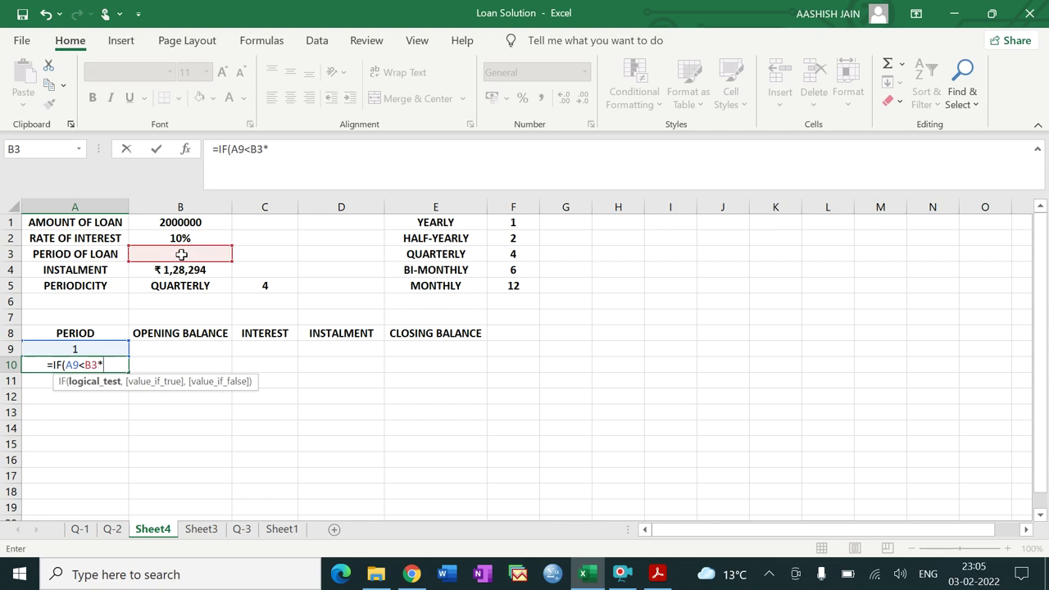
pyautogui.click(259, 285)
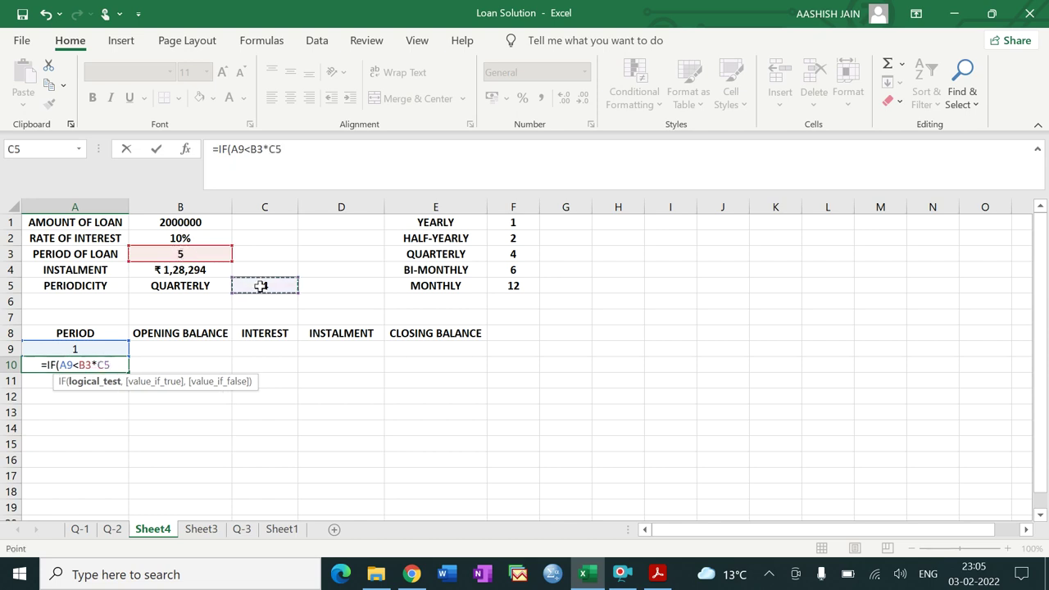
pyautogui.write(',')
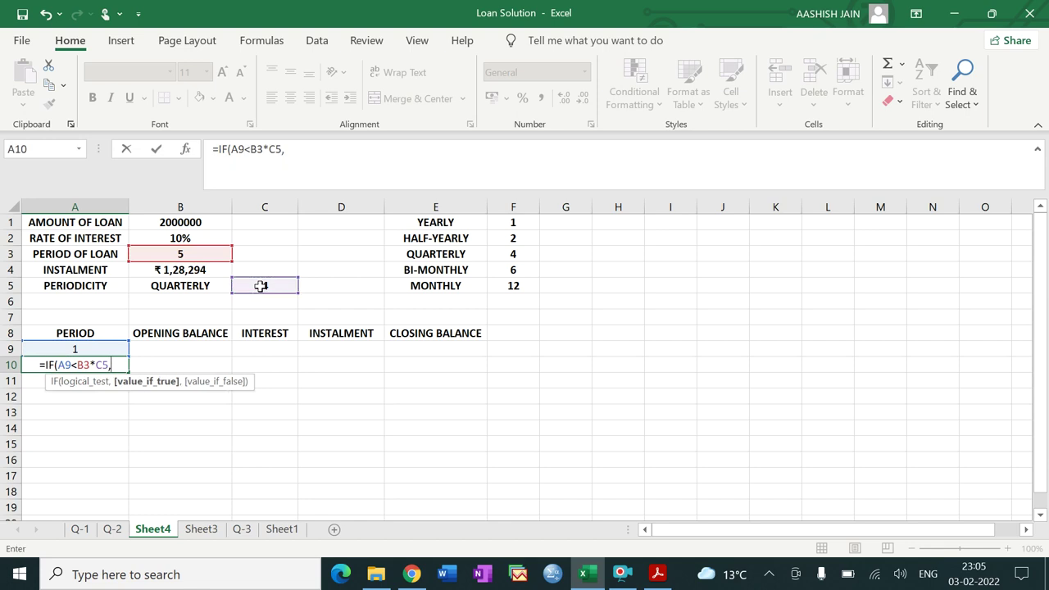
# Complete the A10 formula with A9+1 if true and an empty string if false, making =IF(A9<B3*C5,A9+1,"").
pyautogui.click(76, 349)
pyautogui.write('+1,""')
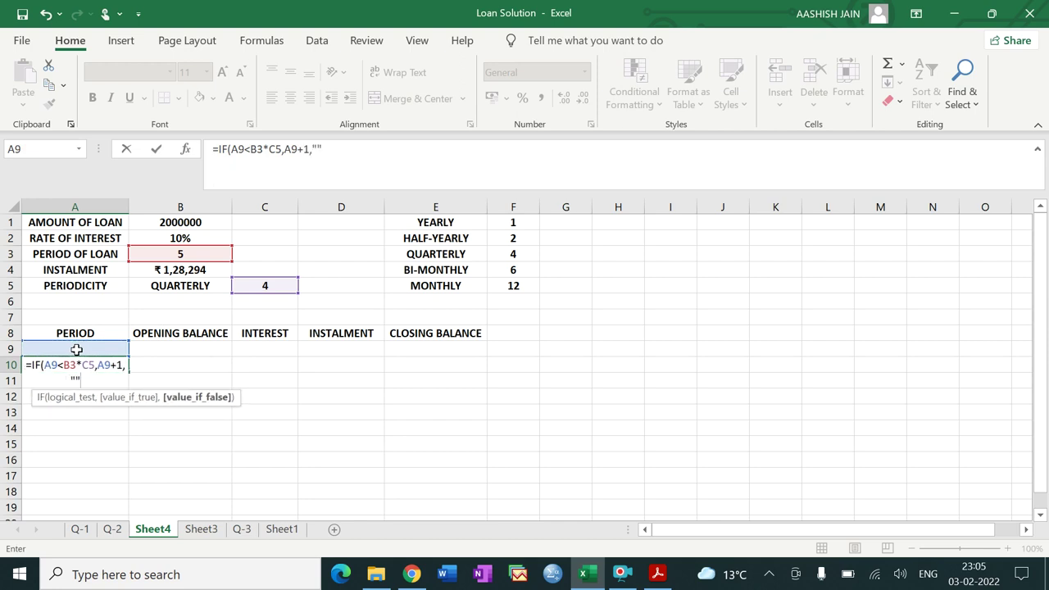
pyautogui.write(')')
pyautogui.press('Return')
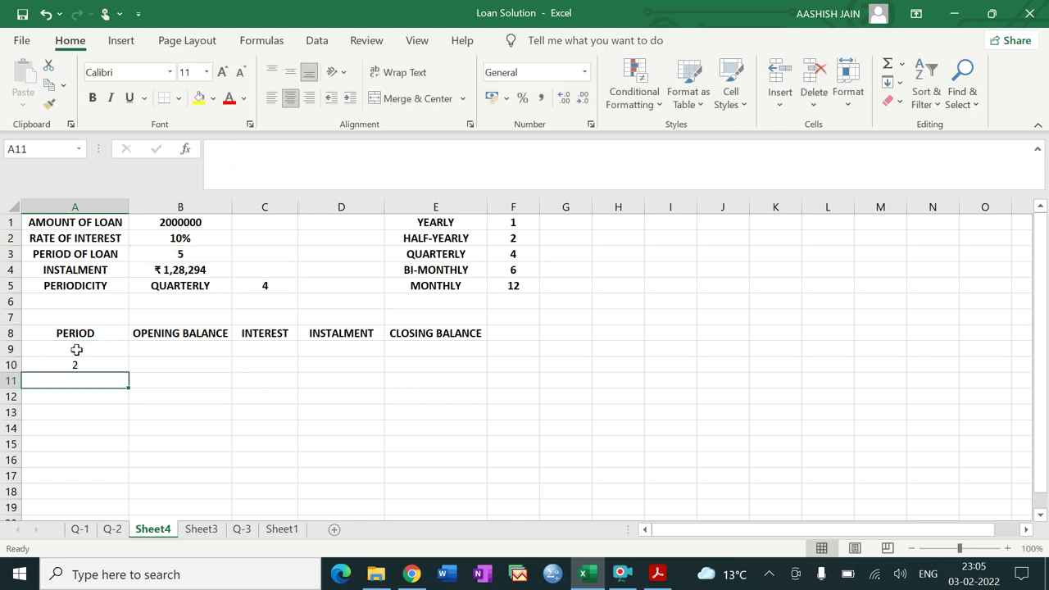
# Fill the A10 formula down the PERIOD column to A156 and check the copied formula in A11.
pyautogui.click(80, 366)
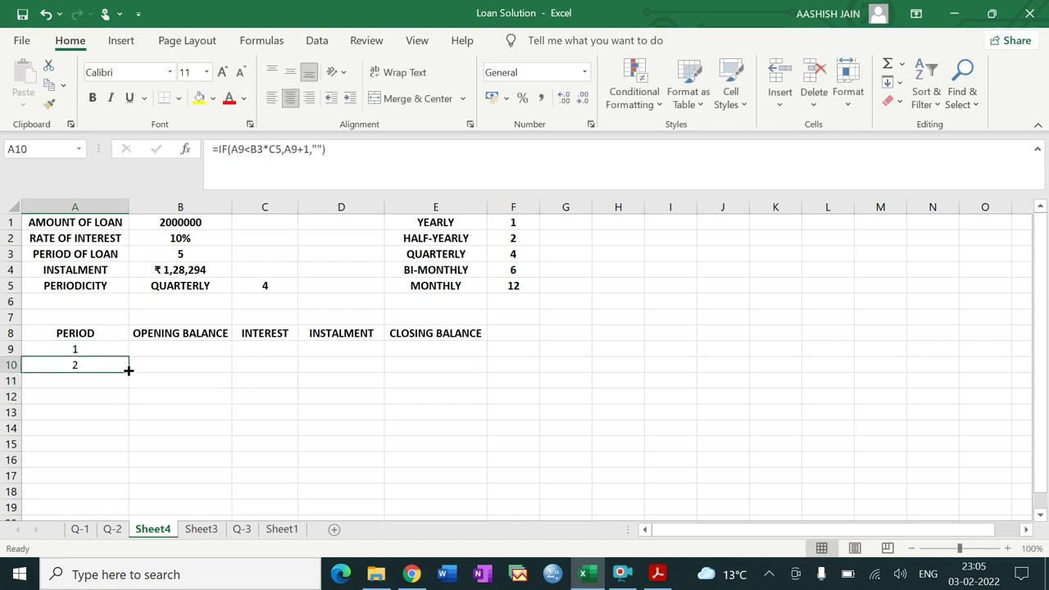
pyautogui.moveTo(130, 371); pyautogui.dragTo(114, 485)
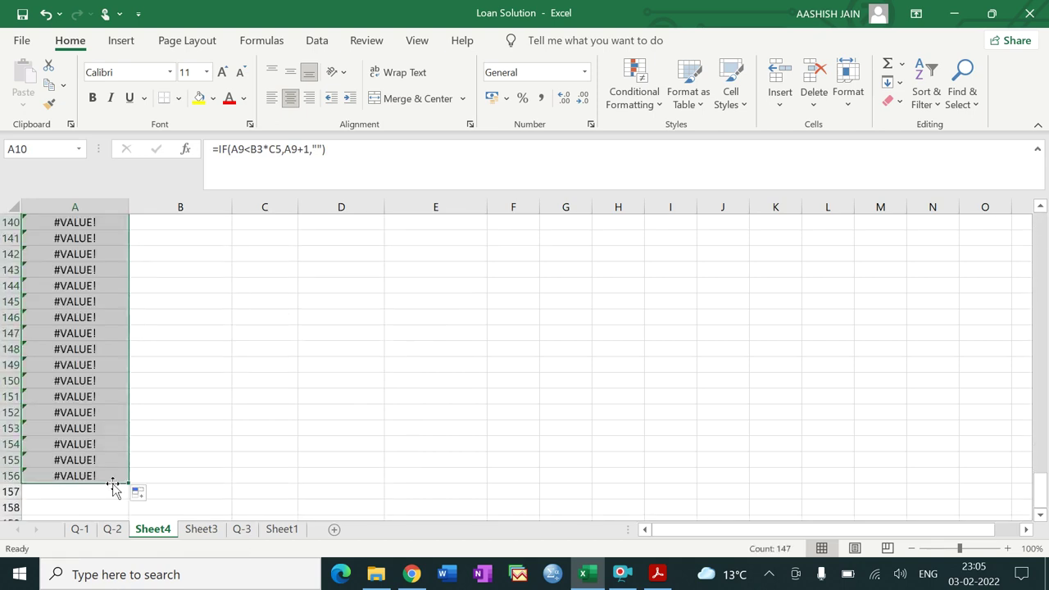
pyautogui.click(414, 427)
pyautogui.moveTo(1039, 490); pyautogui.dragTo(1041, 222)
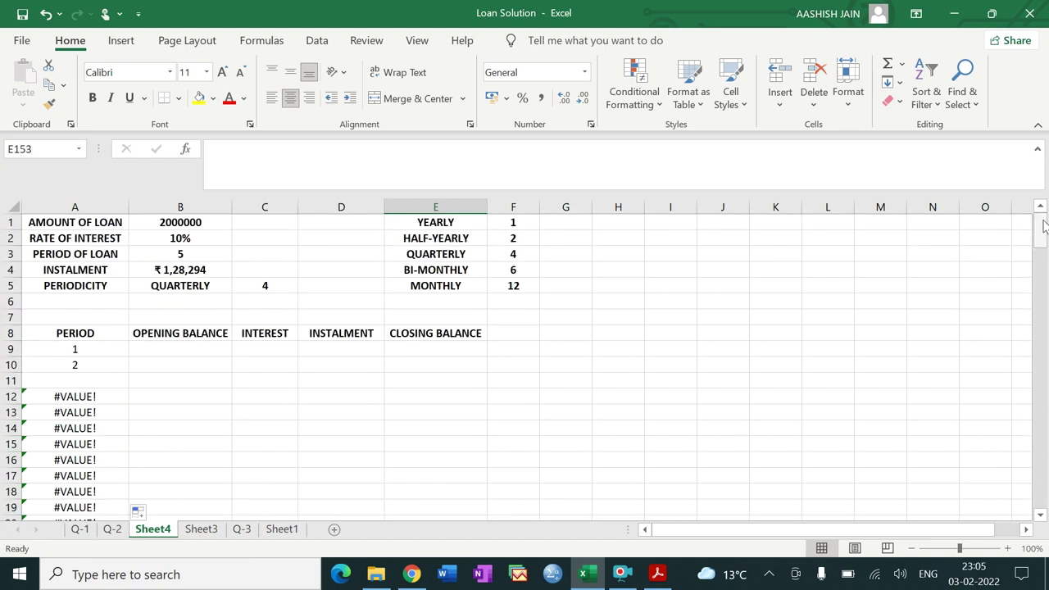
pyautogui.click(107, 368)
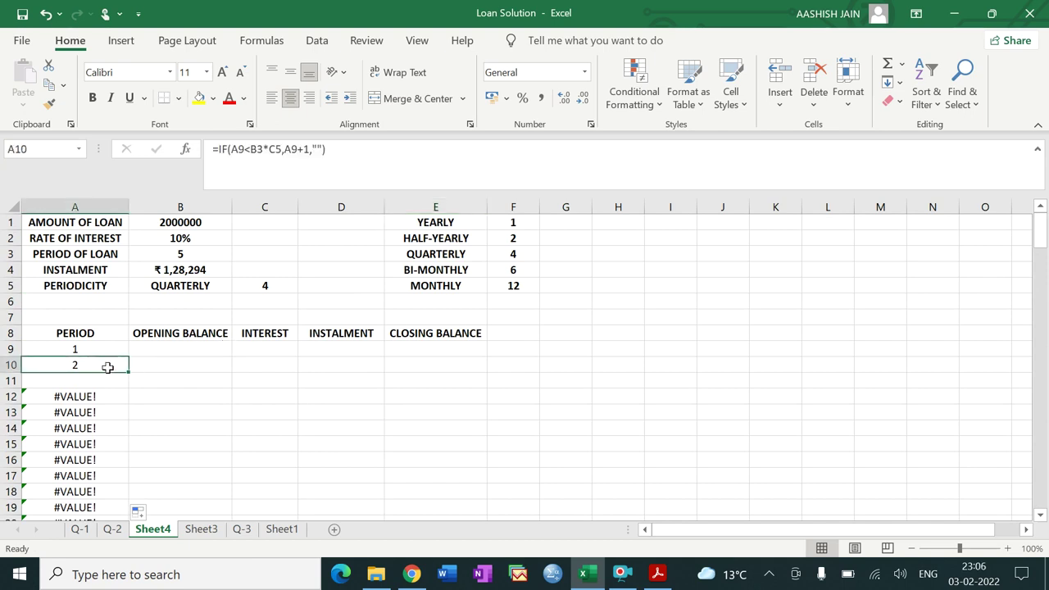
pyautogui.click(105, 352)
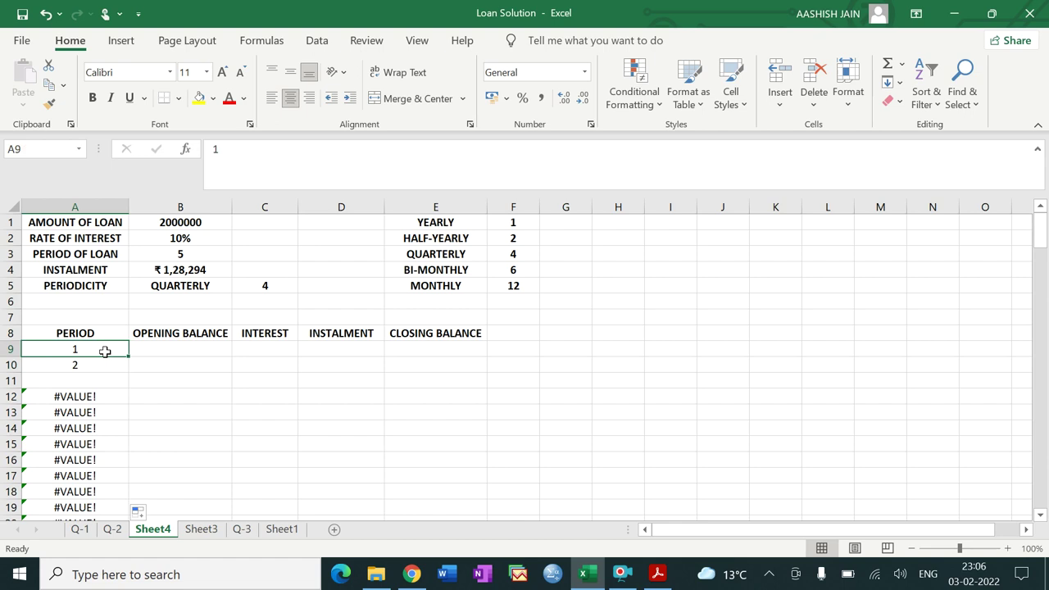
pyautogui.click(104, 363)
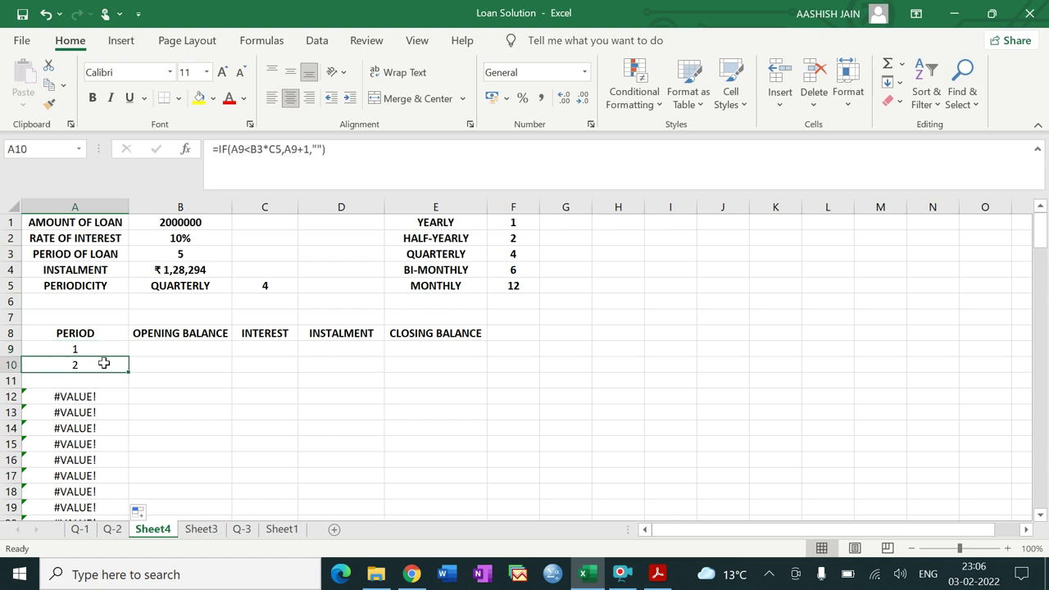
pyautogui.click(103, 379)
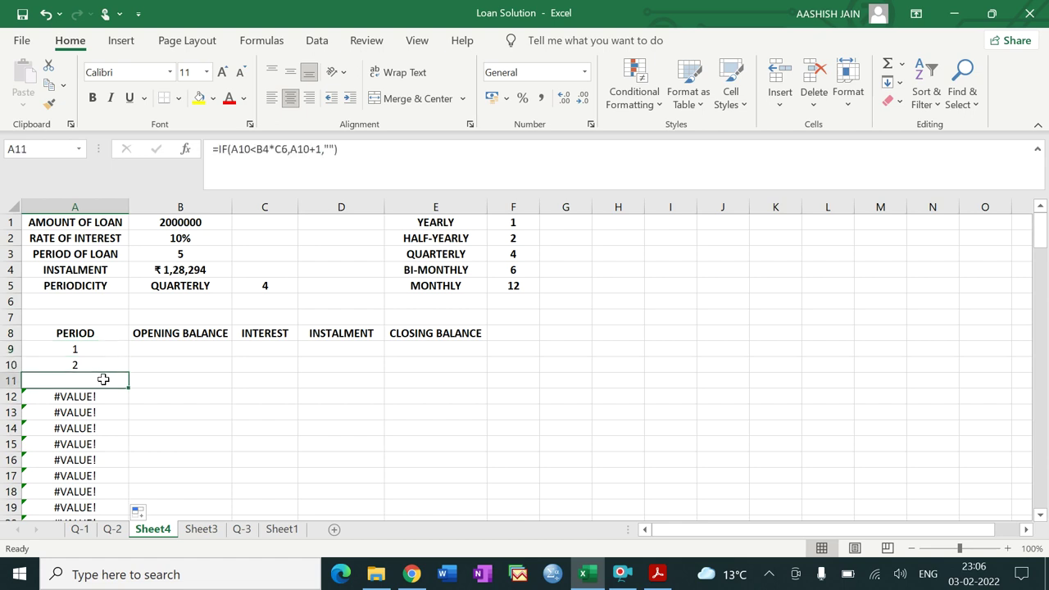
# Make the B3 and C5 references in the A10 formula absolute, giving =IF(A9<$B$3*$C$5,A9+1,"").
pyautogui.click(104, 367)
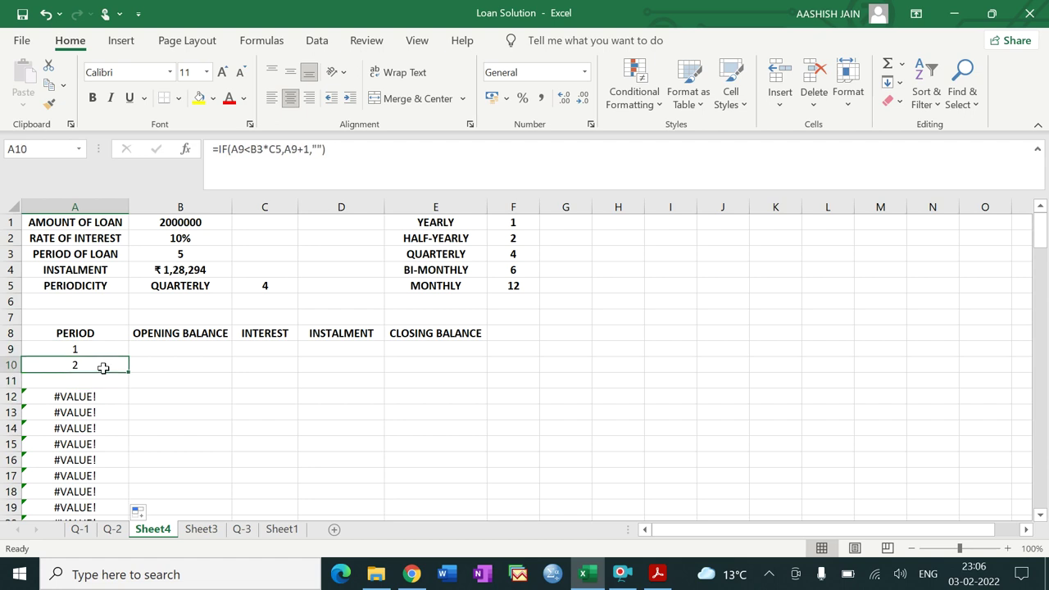
pyautogui.click(252, 149)
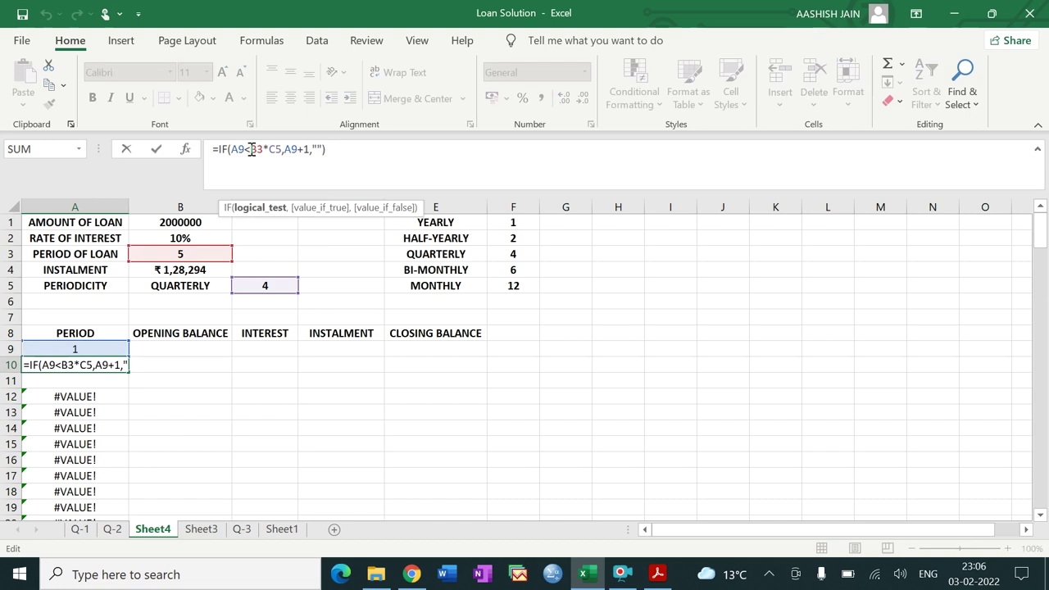
pyautogui.write('$')
pyautogui.press('Right')
pyautogui.write('$B')
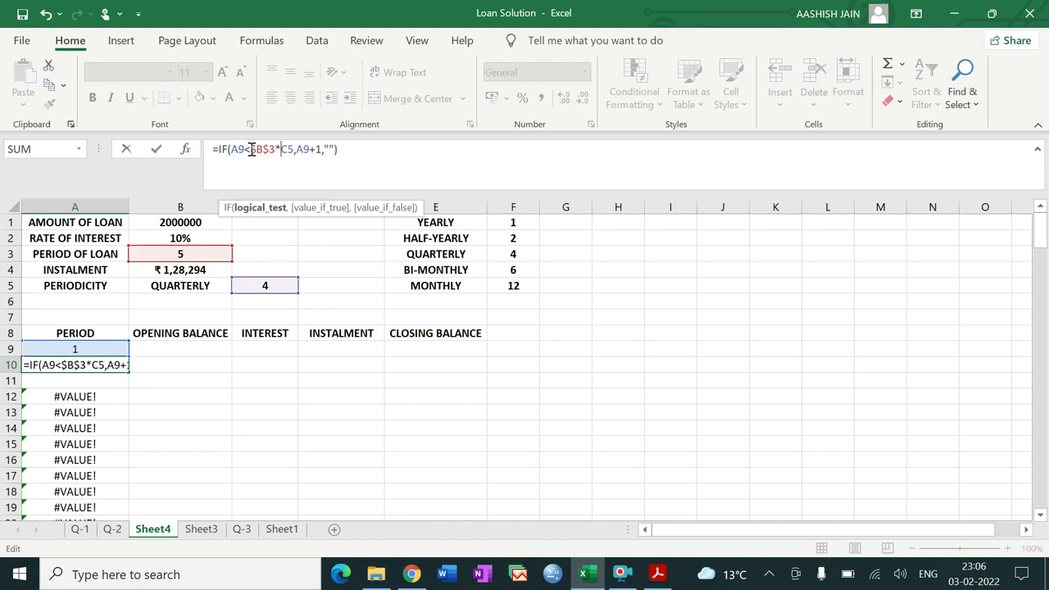
pyautogui.write('$')
pyautogui.press('Right')
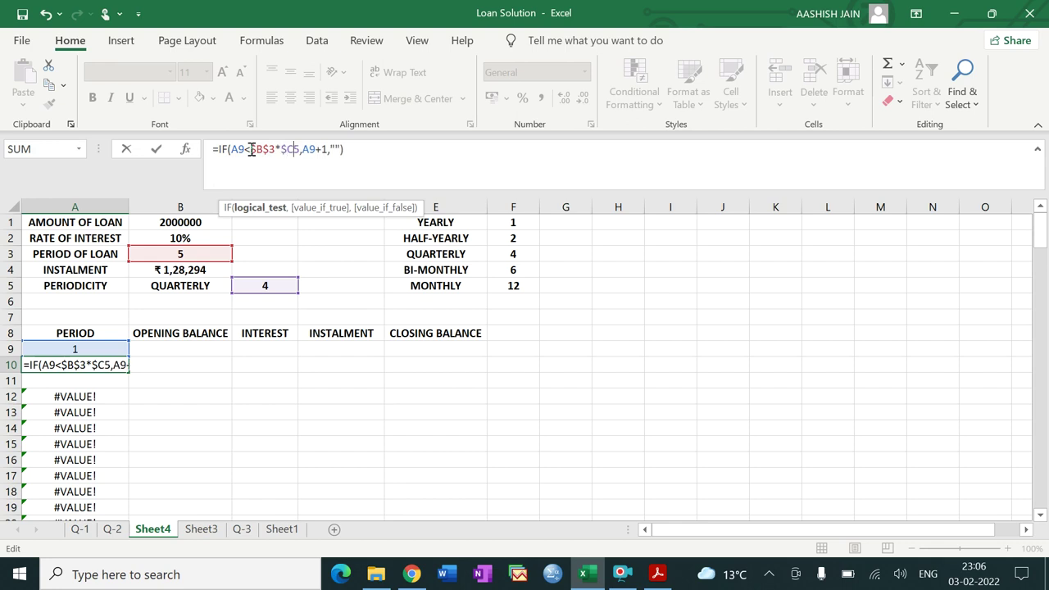
pyautogui.write('$')
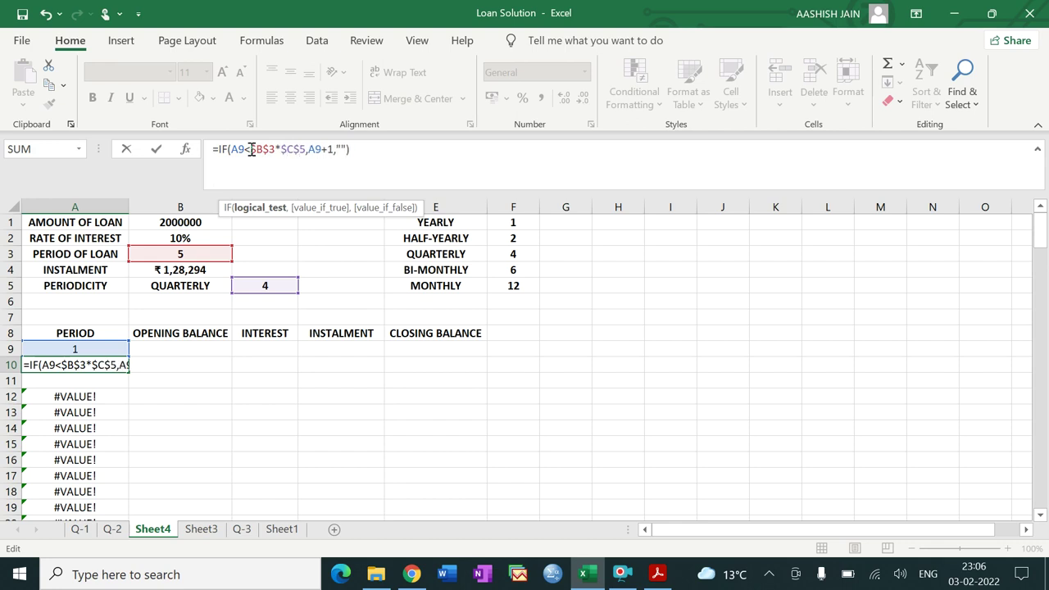
pyautogui.click(372, 144)
pyautogui.press('Return')
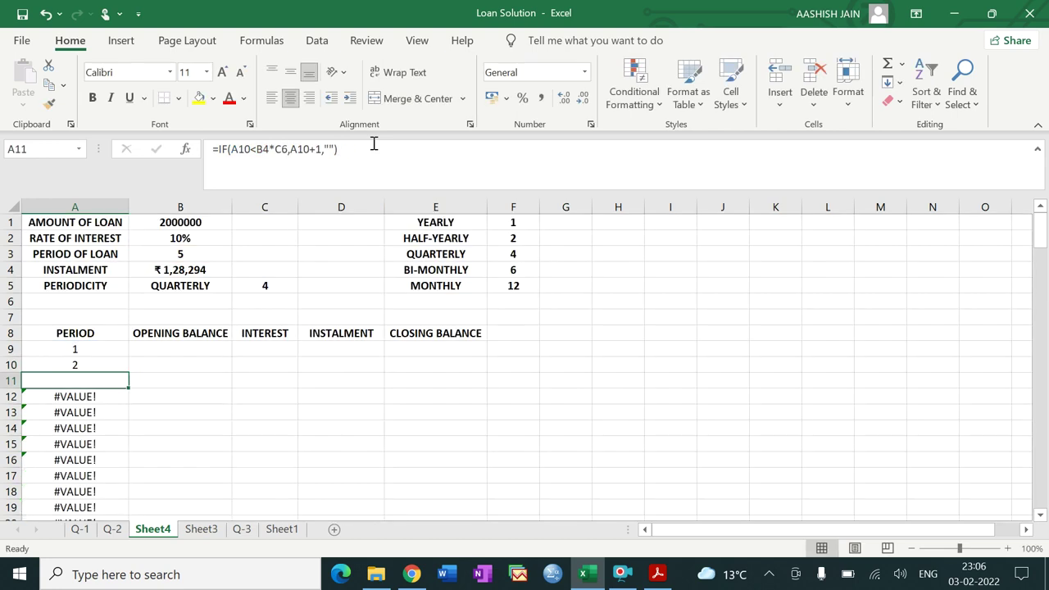
# Fill the corrected A10 formula with absolute references down the PERIOD column to A156 and check the resulting period numbers.
pyautogui.click(93, 364)
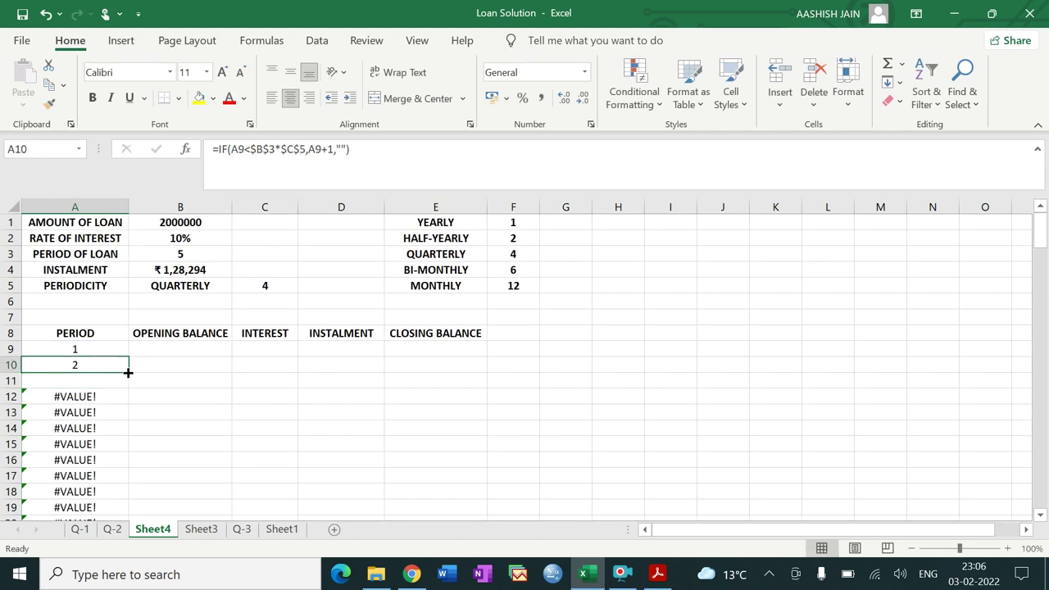
pyautogui.moveTo(129, 372); pyautogui.dragTo(104, 478)
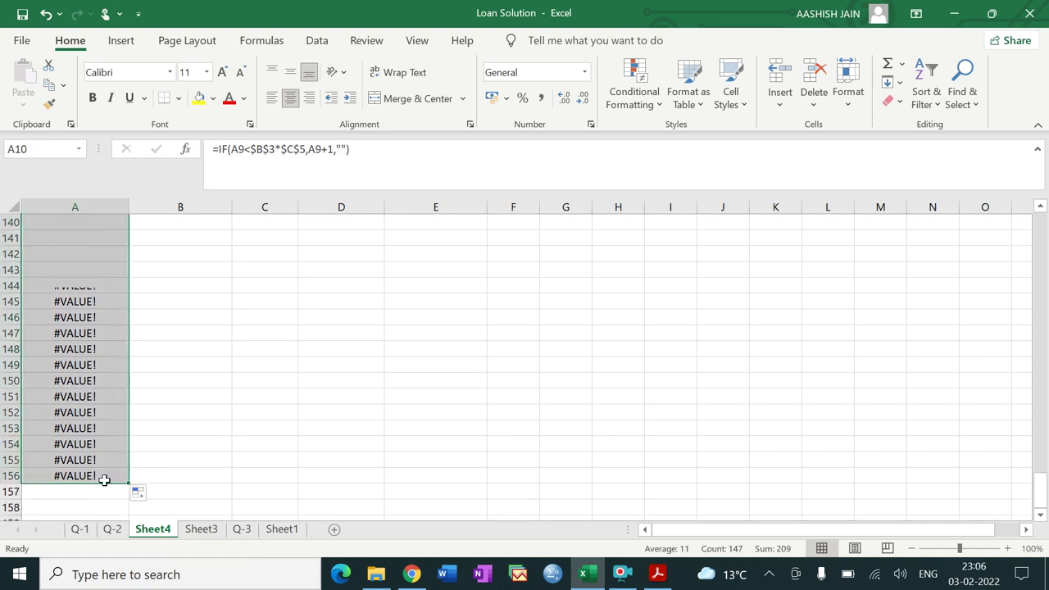
pyautogui.click(446, 401)
pyautogui.moveTo(1040, 488); pyautogui.dragTo(1045, 256)
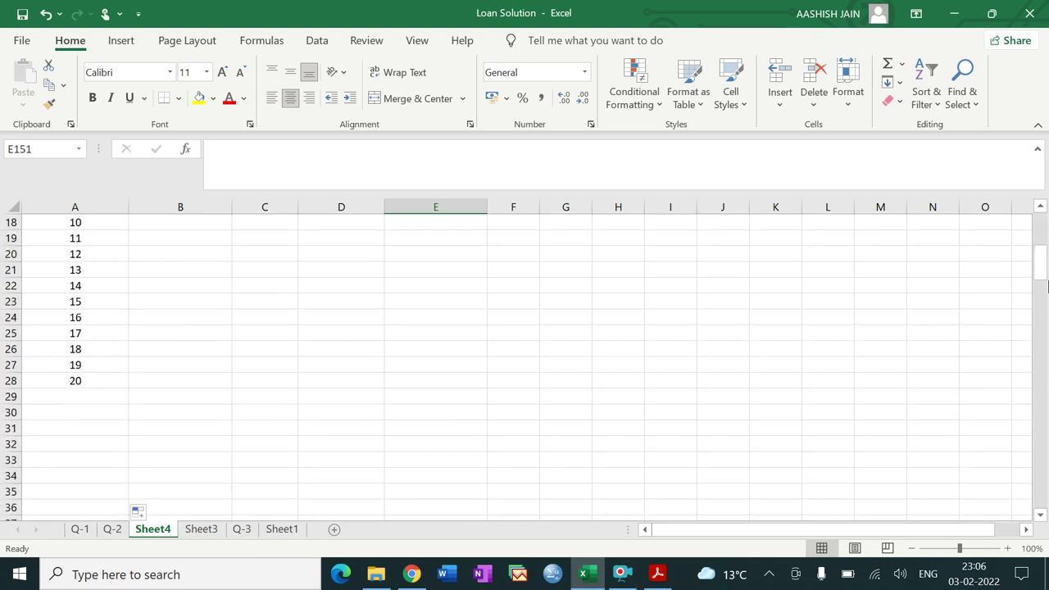
pyautogui.moveTo(1043, 271); pyautogui.dragTo(1041, 220)
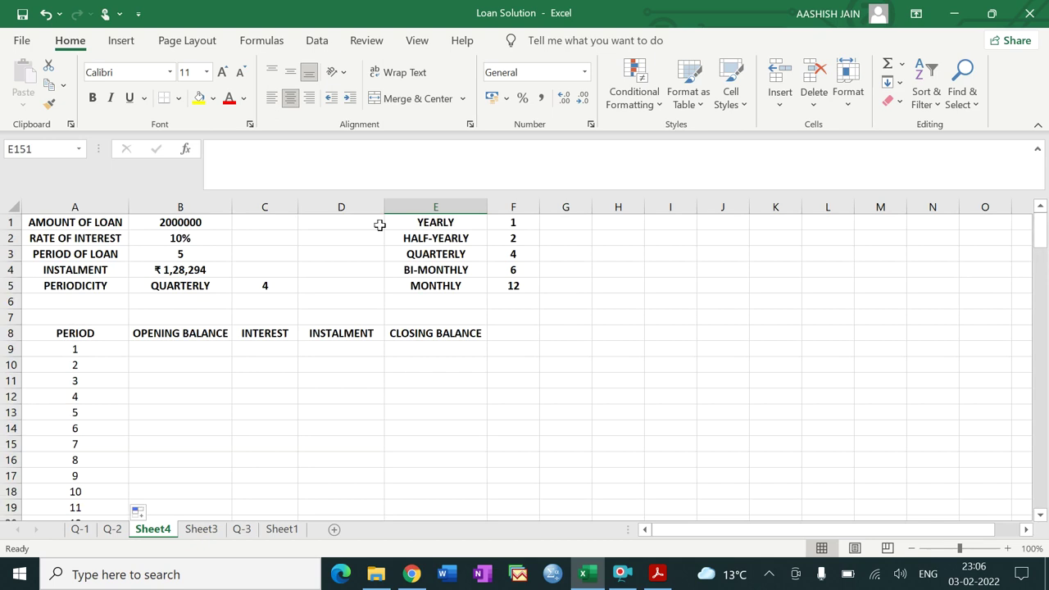
# Test the period numbering by switching the periodicity in B5 to MONTHLY and checking where the numbering ends.
pyautogui.click(197, 282)
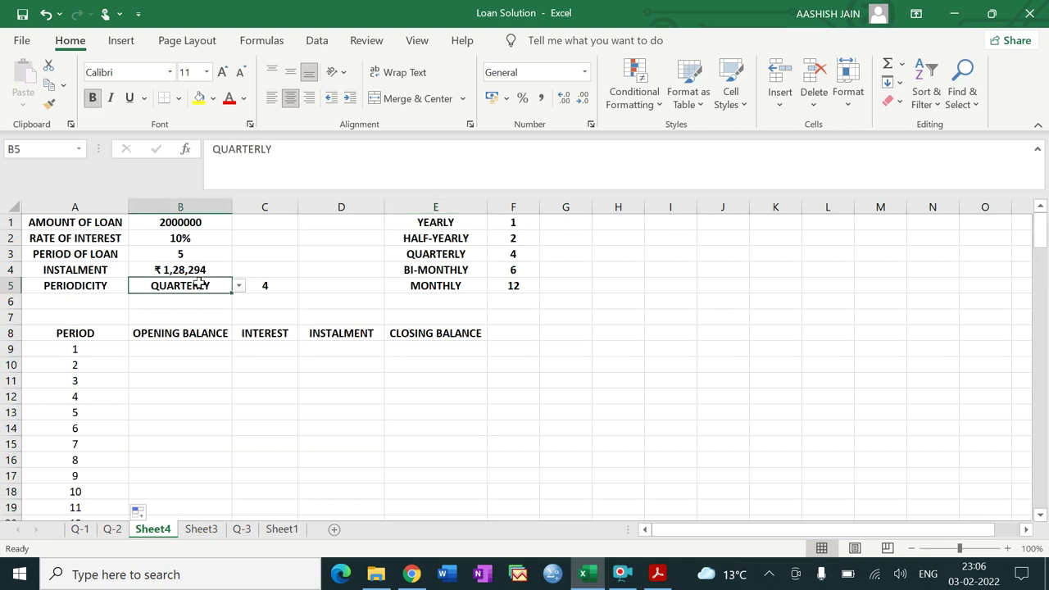
pyautogui.click(238, 287)
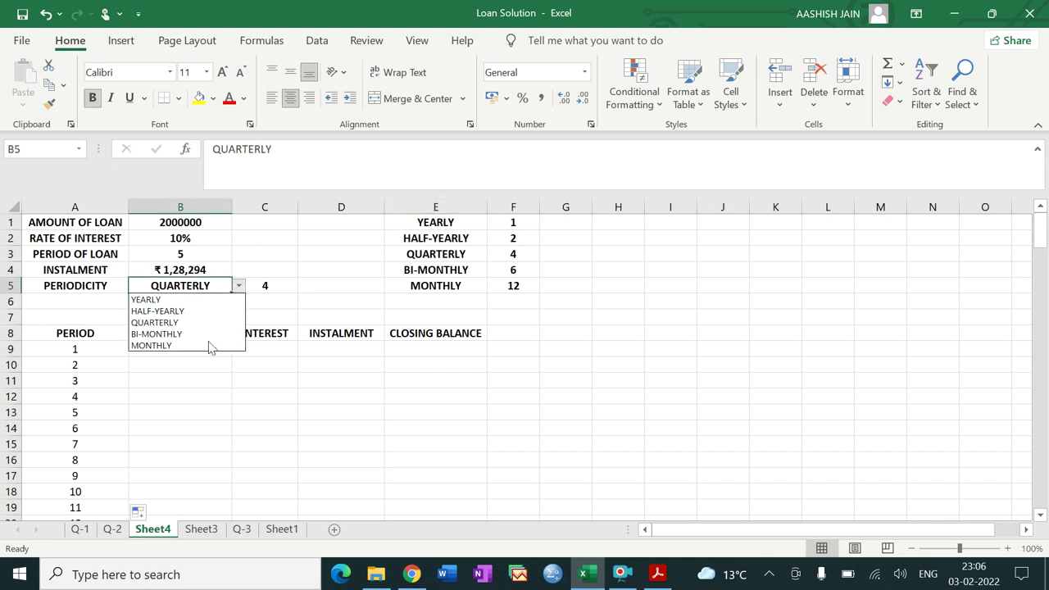
pyautogui.click(211, 346)
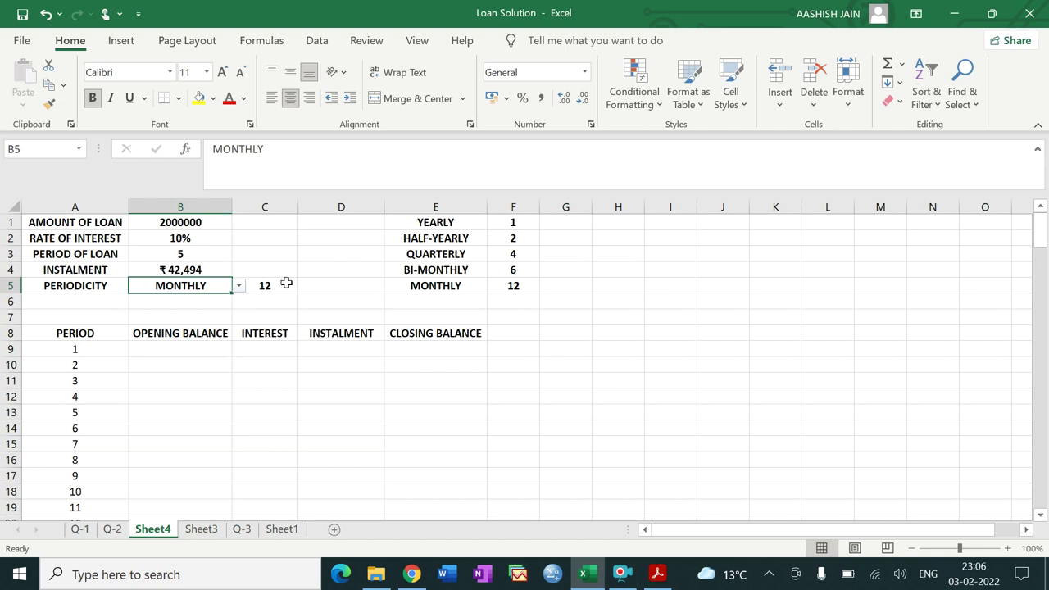
pyautogui.moveTo(1040, 237); pyautogui.dragTo(1039, 344)
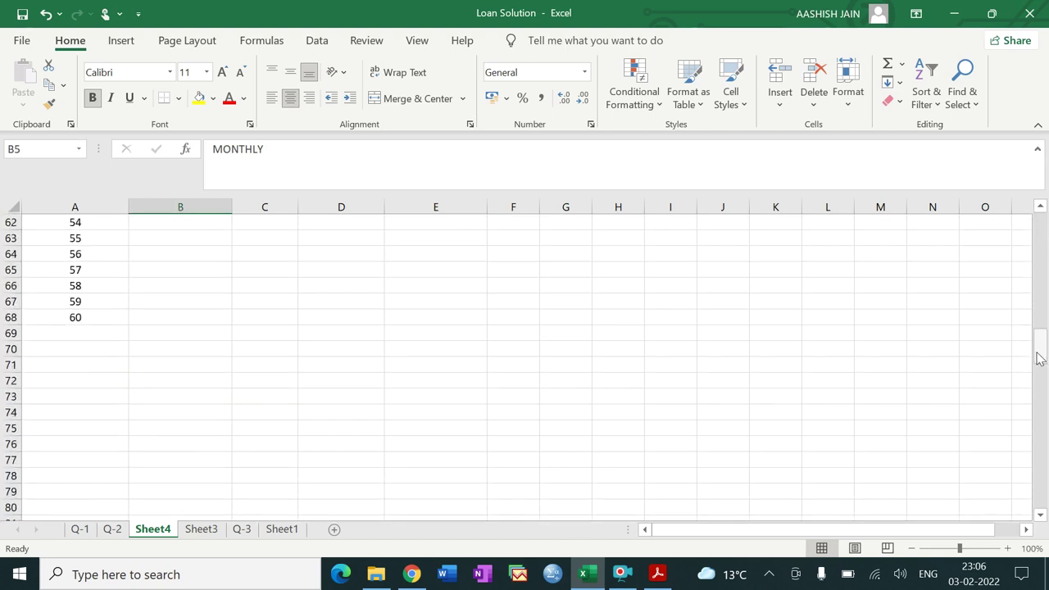
pyautogui.moveTo(1039, 349); pyautogui.dragTo(1039, 232)
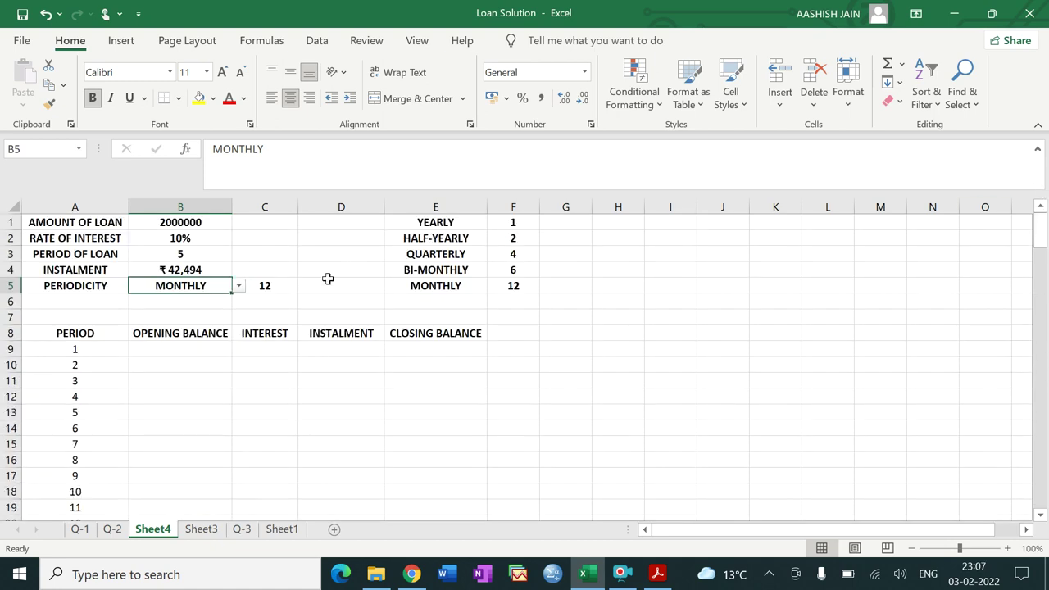
# Switch the periodicity in B5 to YEARLY and inspect the period formulas in A10 and A14.
pyautogui.click(239, 285)
pyautogui.click(215, 301)
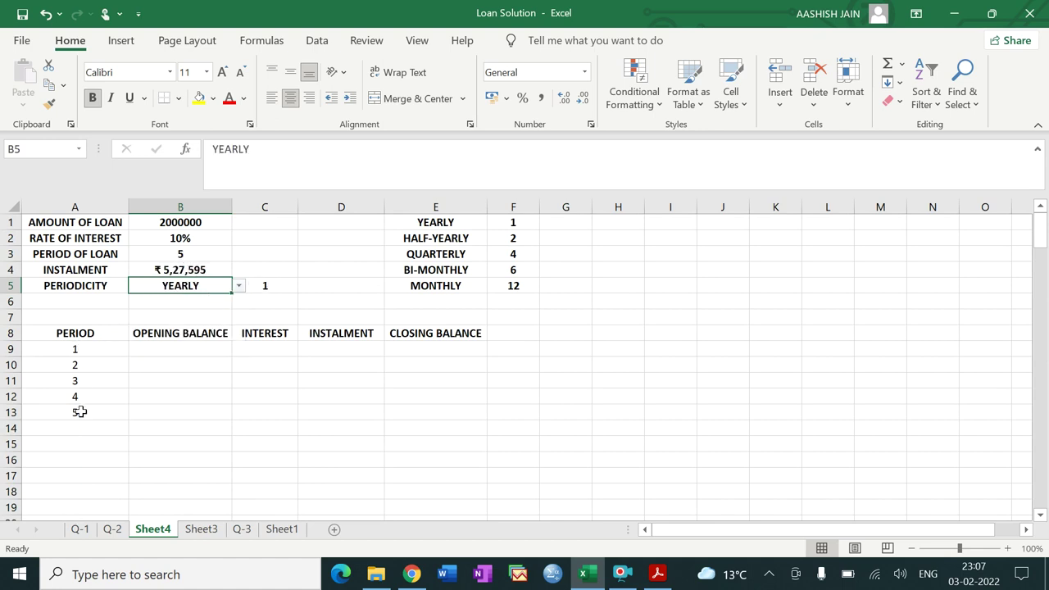
pyautogui.click(83, 365)
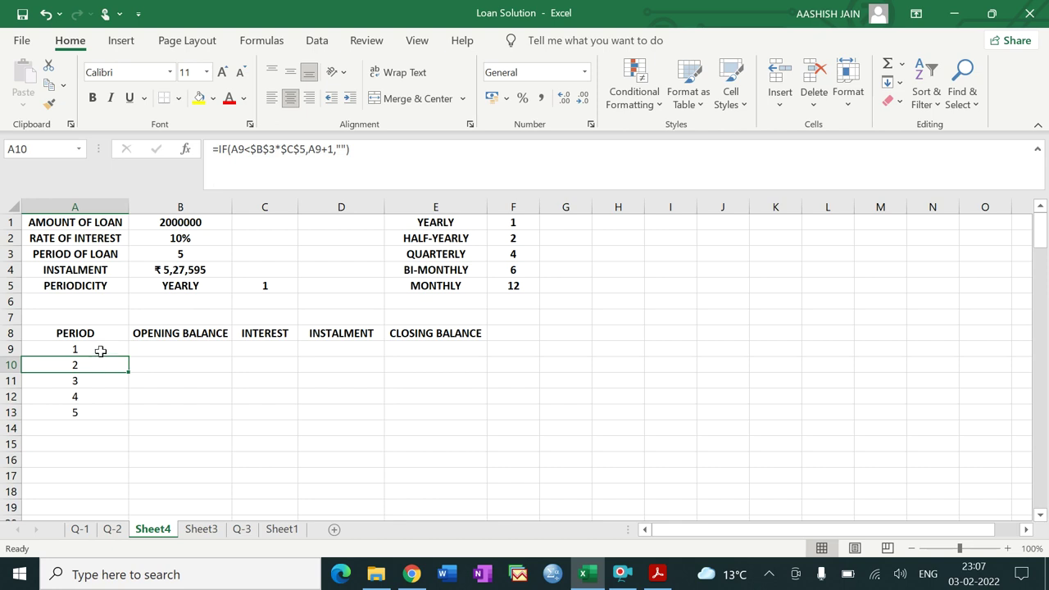
pyautogui.click(91, 423)
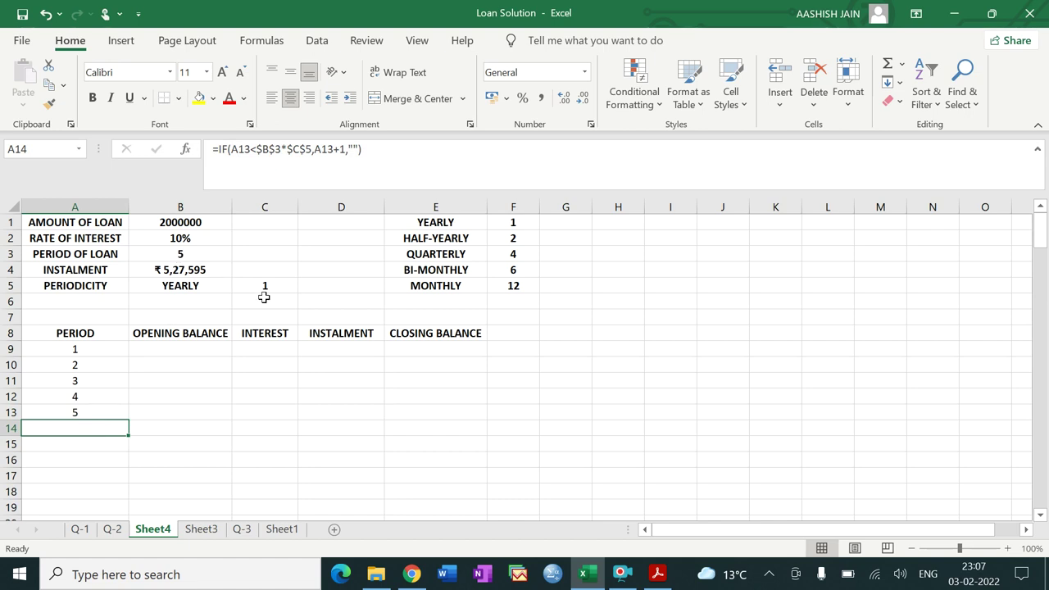
# Set the periodicity in B5 back to QUARTERLY.
pyautogui.click(206, 285)
pyautogui.click(239, 285)
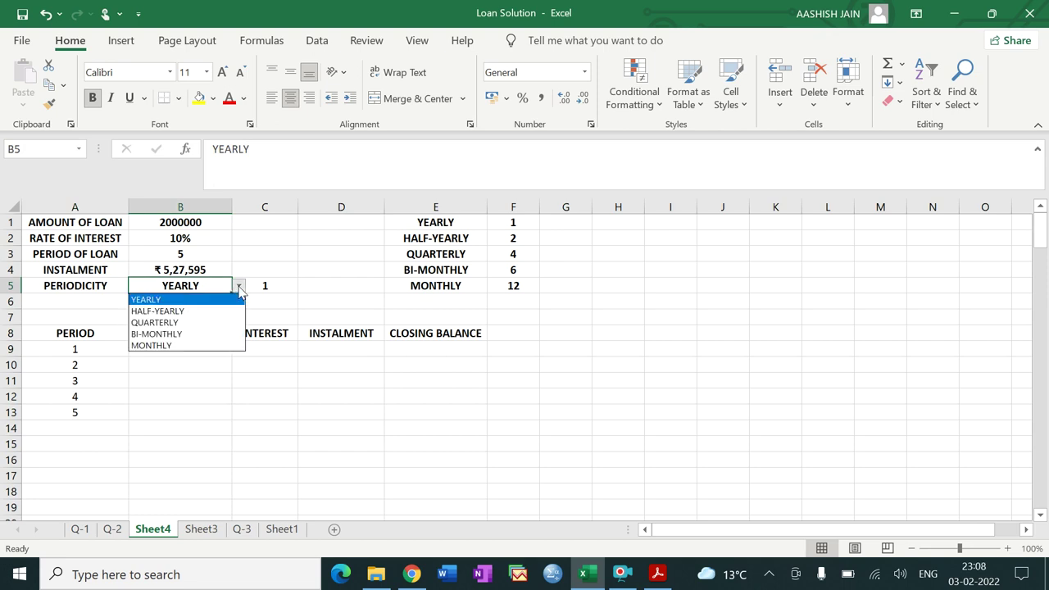
pyautogui.click(215, 321)
pyautogui.click(519, 461)
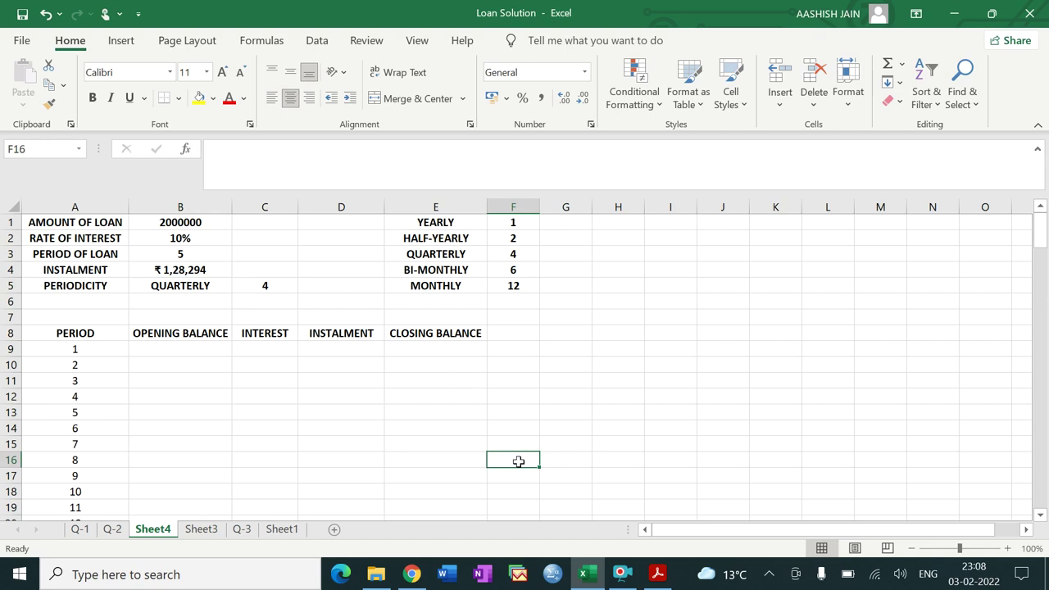
# Link the first opening balance in B9 to the loan amount with =B1.
pyautogui.click(202, 347)
pyautogui.write('=')
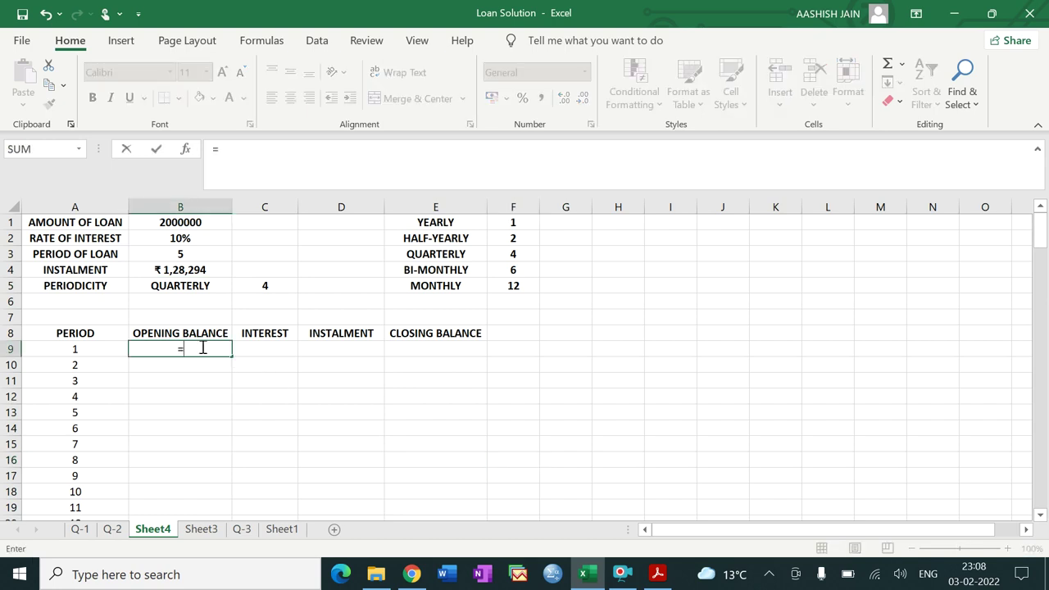
pyautogui.click(196, 222)
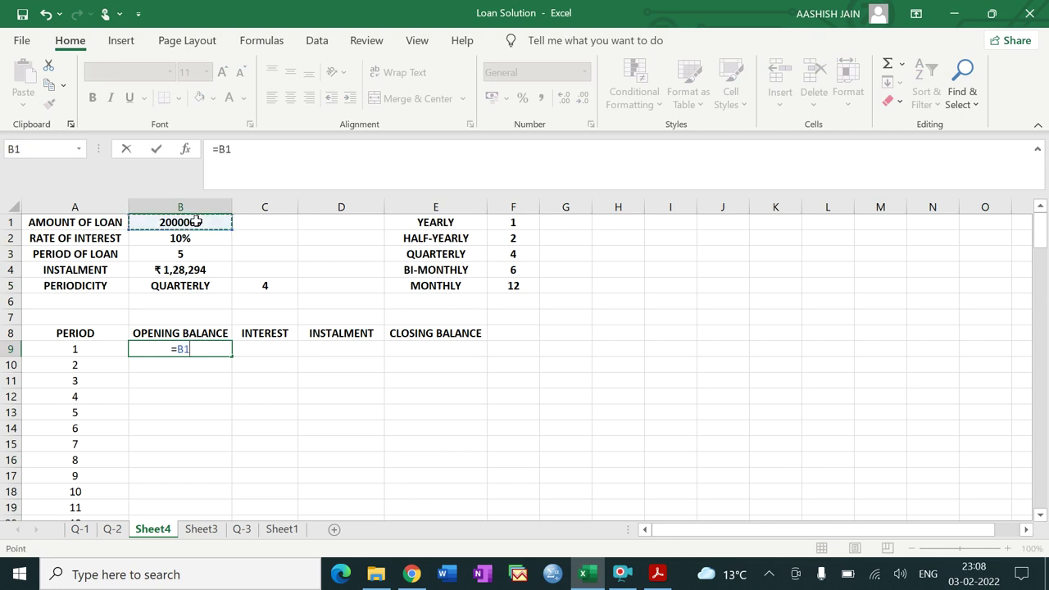
pyautogui.press('Return')
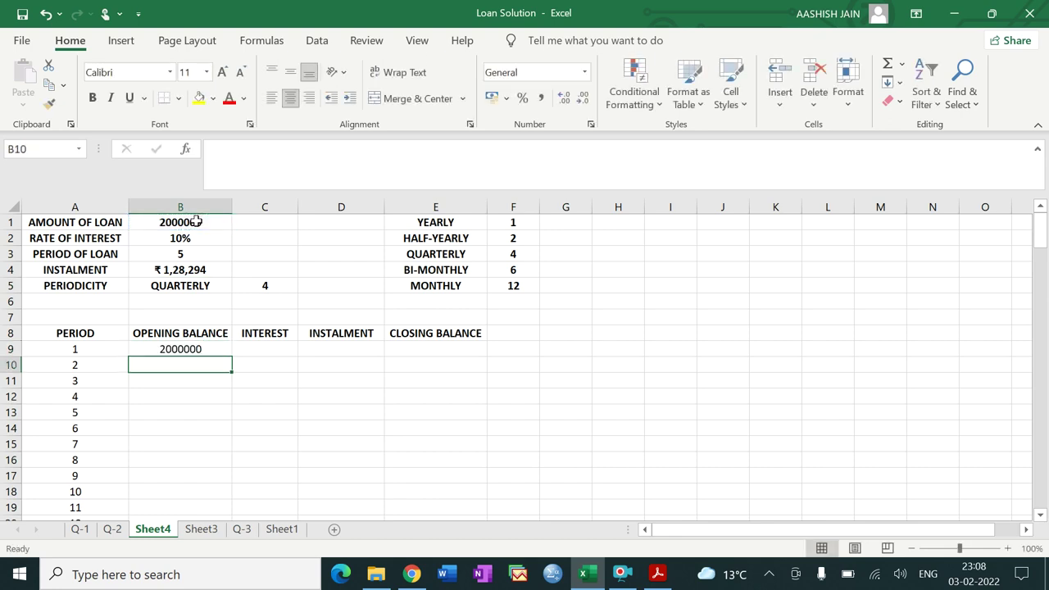
# Start an IF formula in D9 under INSTALMENT with COUNT(A9)=1 as the logical test.
pyautogui.click(341, 345)
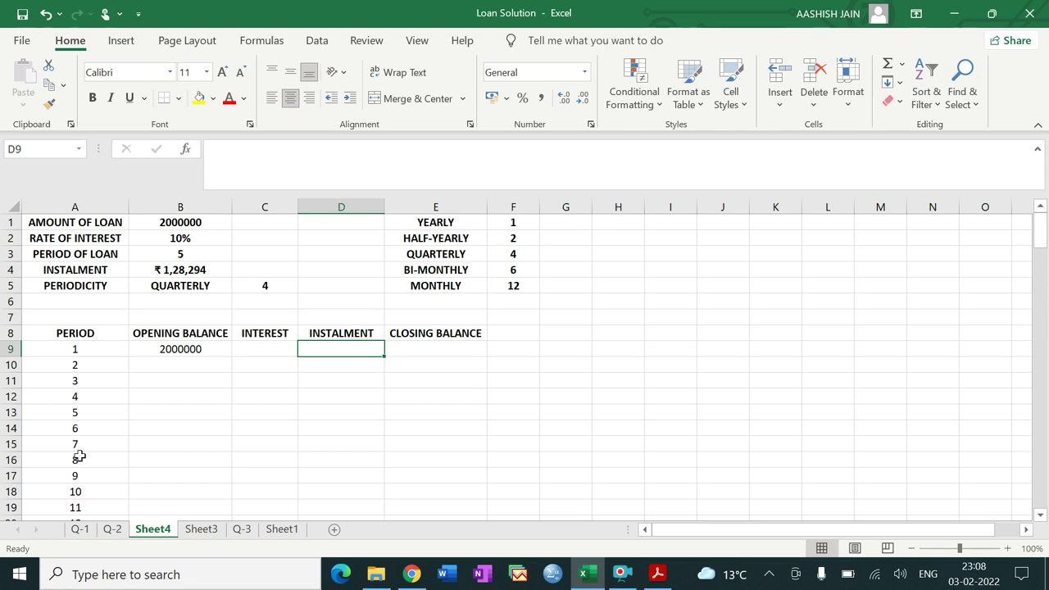
pyautogui.write('=IF')
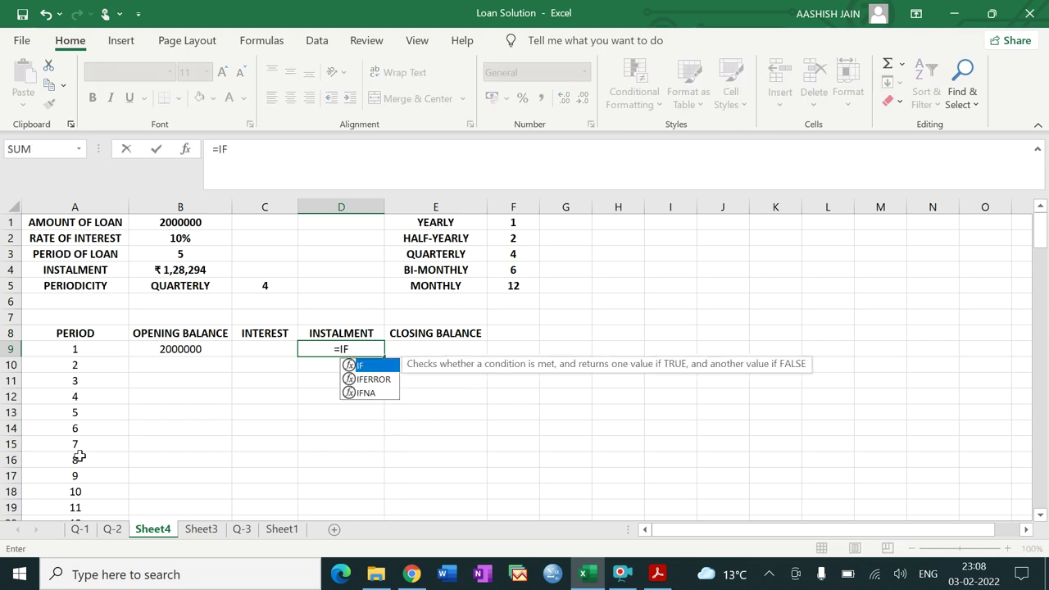
pyautogui.write('(')
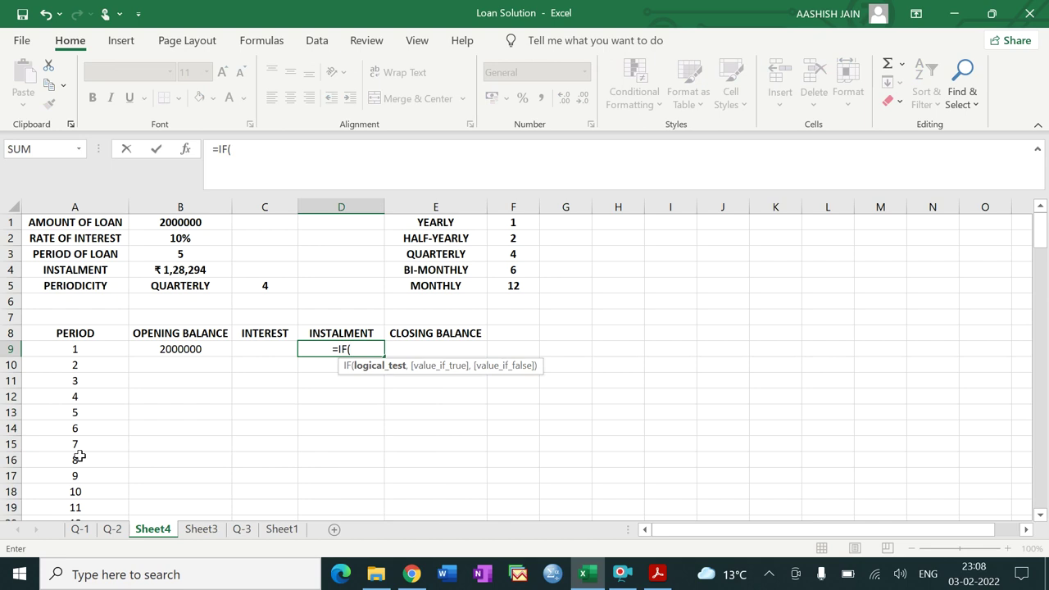
pyautogui.write('COUNT')
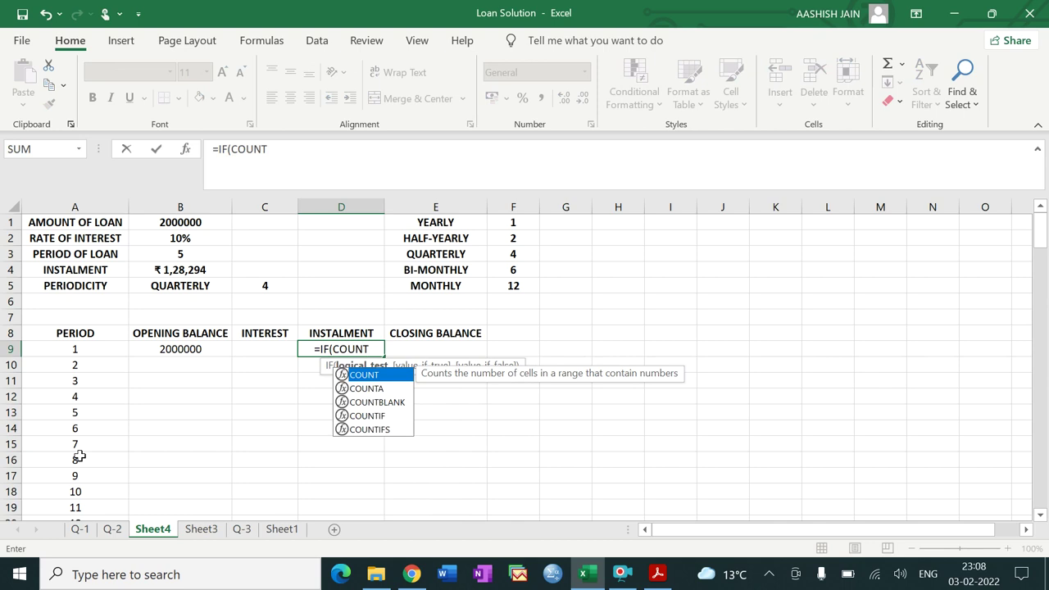
pyautogui.write('(')
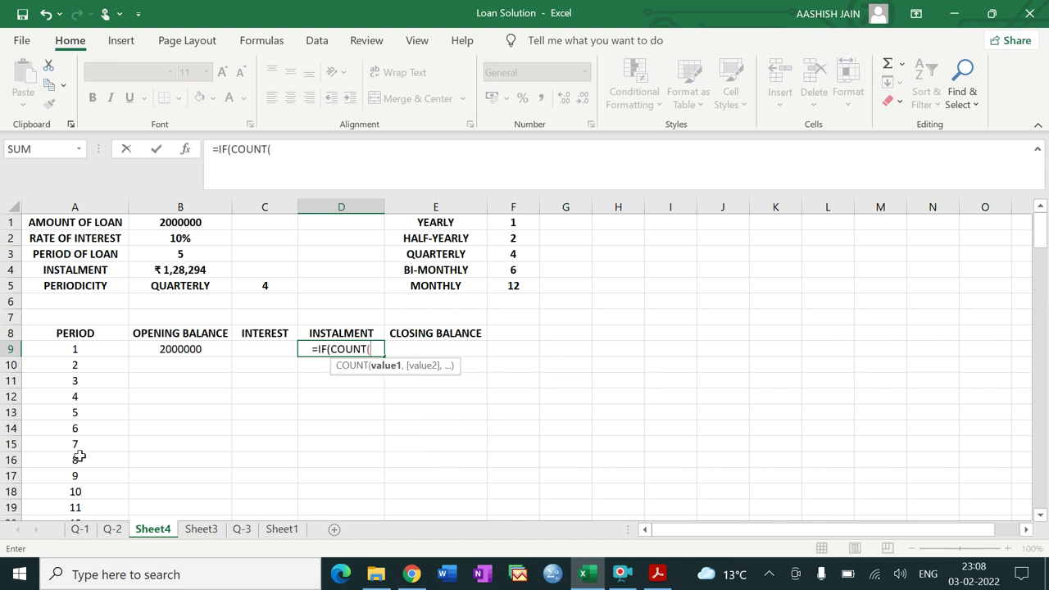
pyautogui.click(45, 349)
pyautogui.write(')')
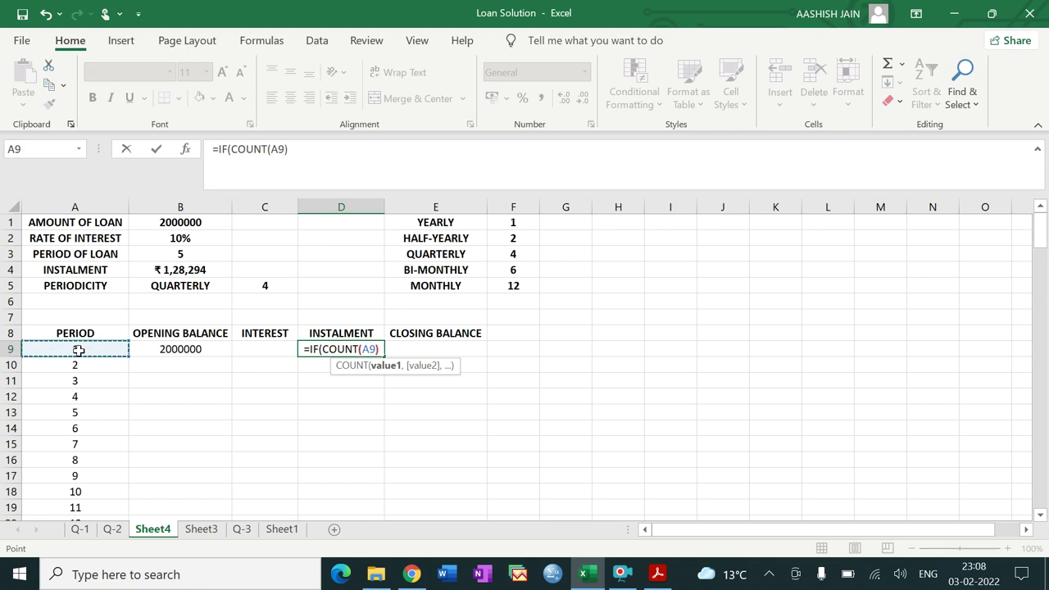
pyautogui.write('=1')
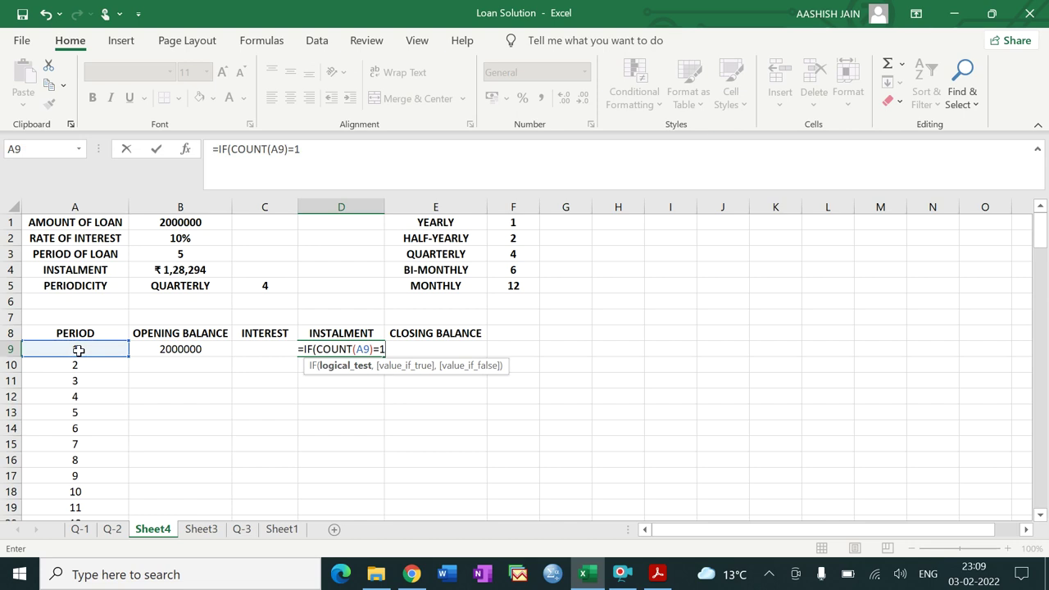
# Complete the D9 formula with B4 if true and an empty string if false, making =IF(COUNT(A9)=1,B4,"").
pyautogui.write(',')
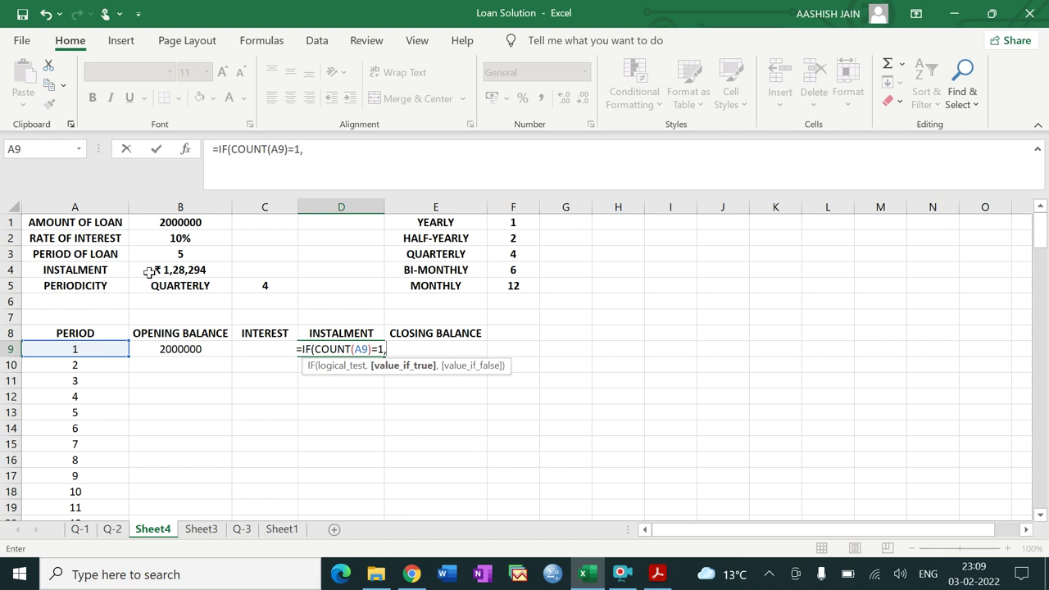
pyautogui.click(173, 271)
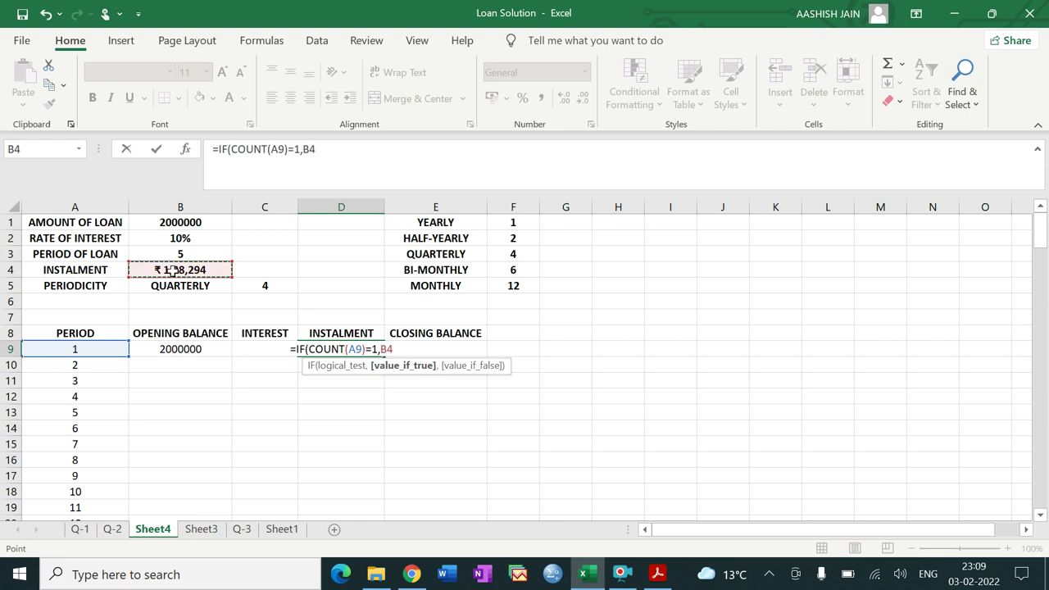
pyautogui.write(',""')
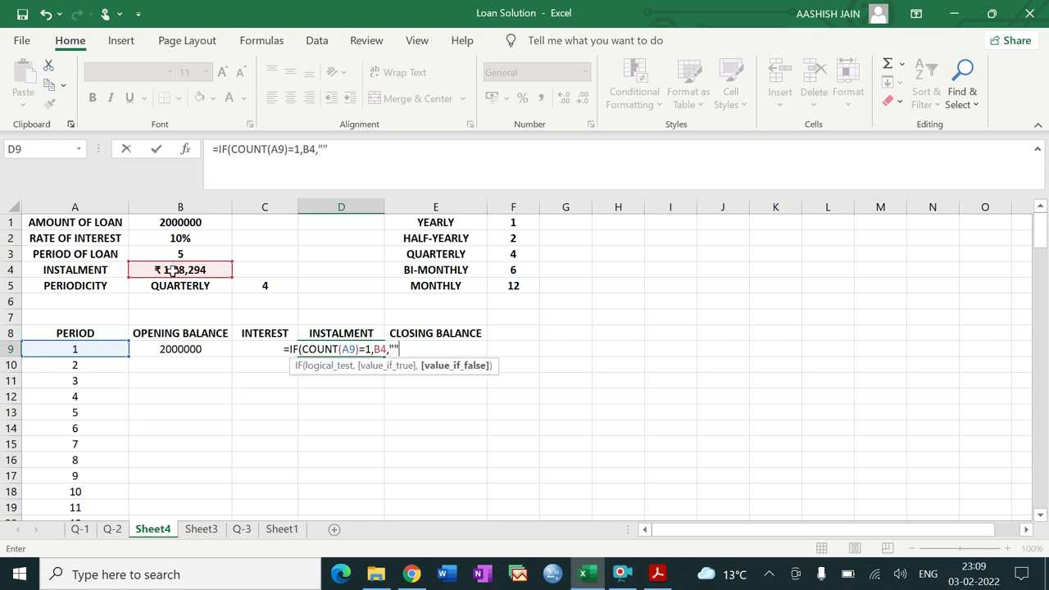
pyautogui.write(')')
pyautogui.press('Return')
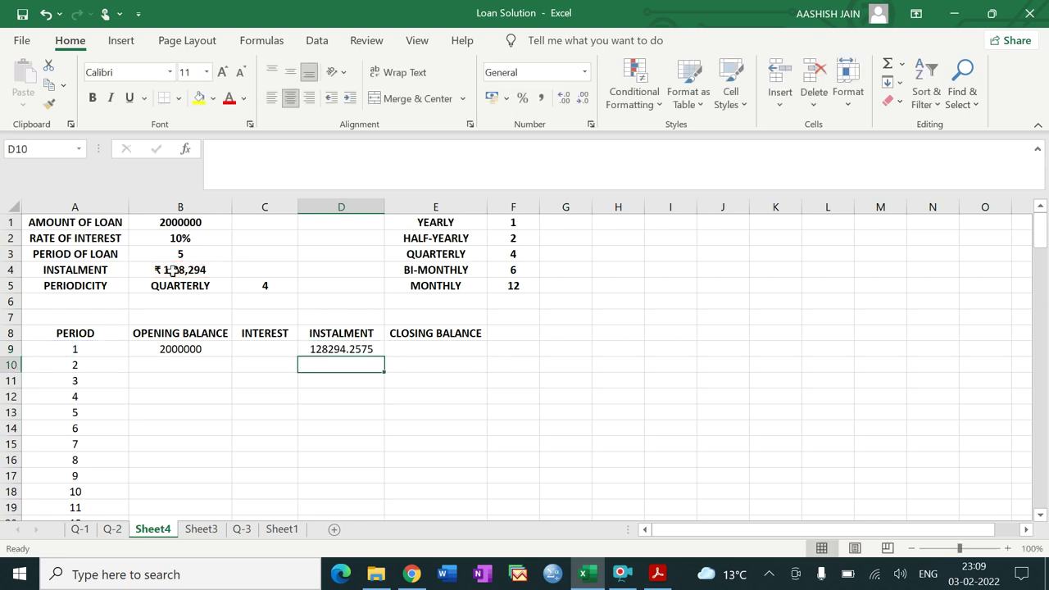
# Format the instalment in D9 to show no decimal places.
pyautogui.click(345, 349)
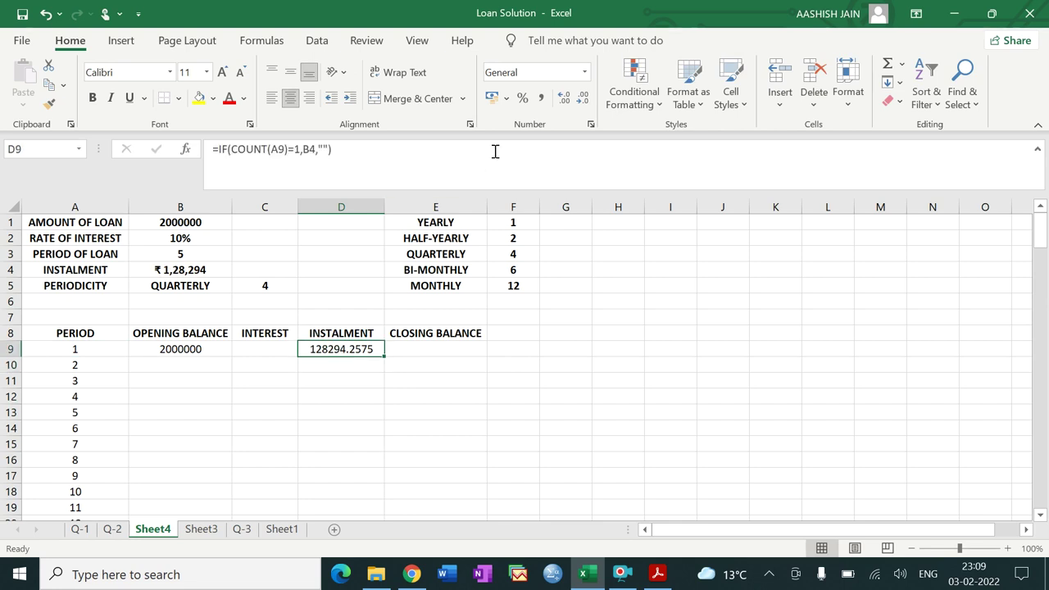
pyautogui.click(583, 100)
pyautogui.click(583, 100)
pyautogui.click(583, 100)
pyautogui.click(583, 100)
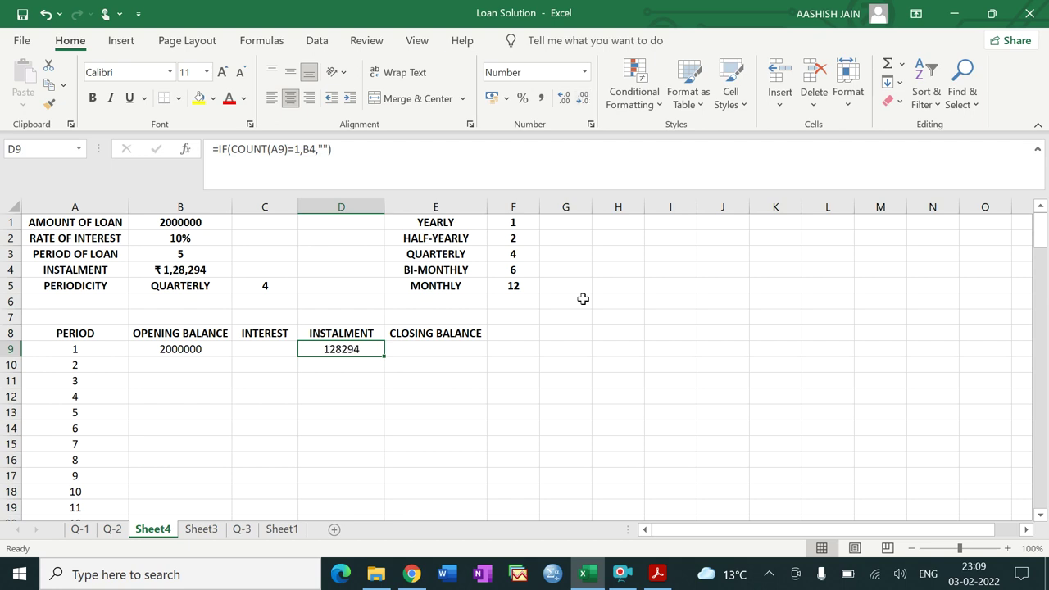
pyautogui.click(555, 301)
# Make the B4 reference in the D9 formula absolute, giving =IF(COUNT(A9)=1,$B$4,"").
pyautogui.click(348, 350)
pyautogui.click(303, 150)
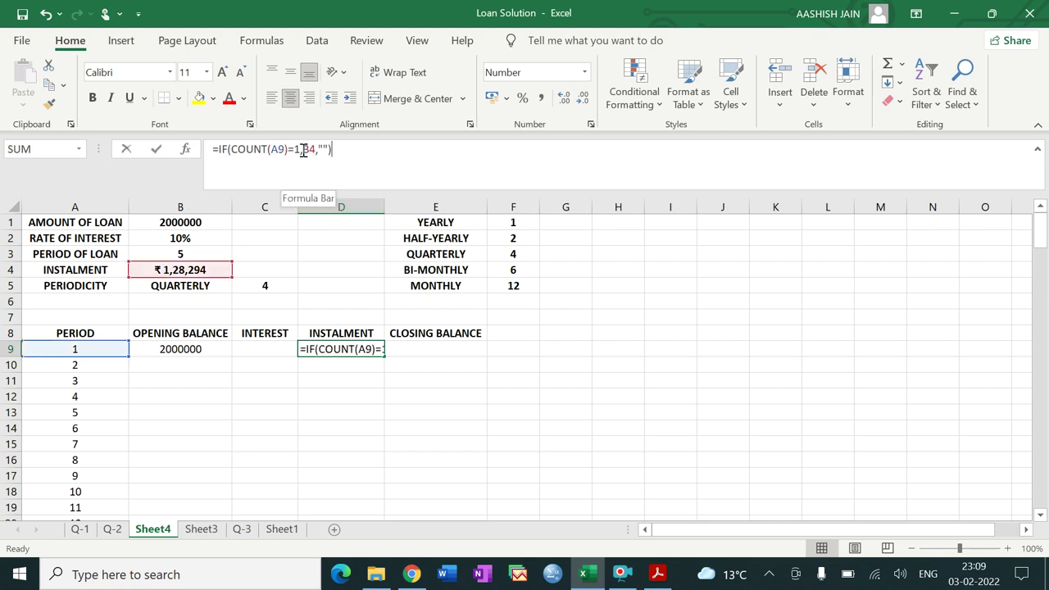
pyautogui.write('$B$')
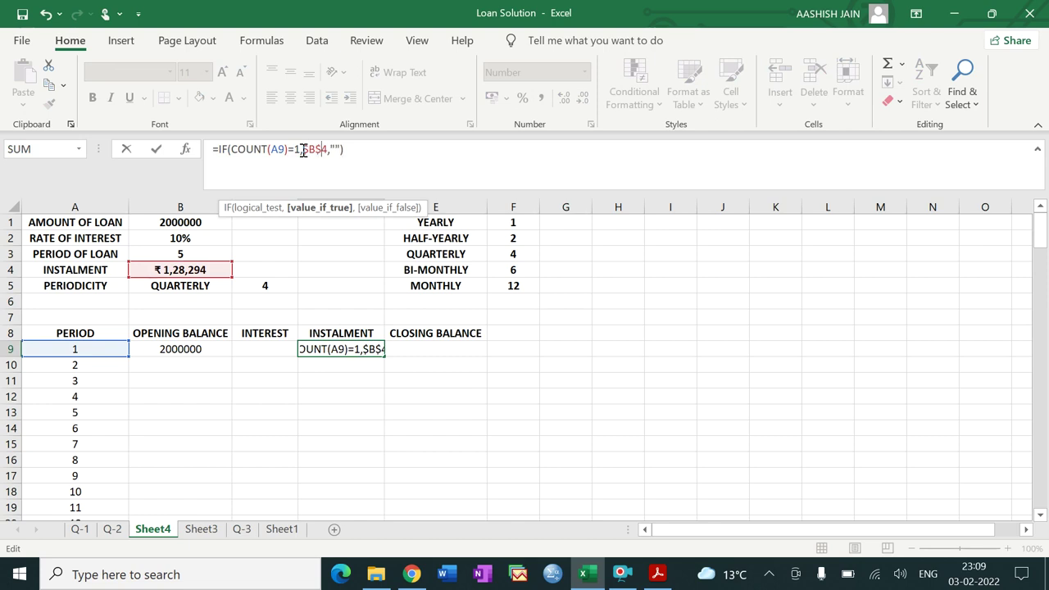
pyautogui.press('Return')
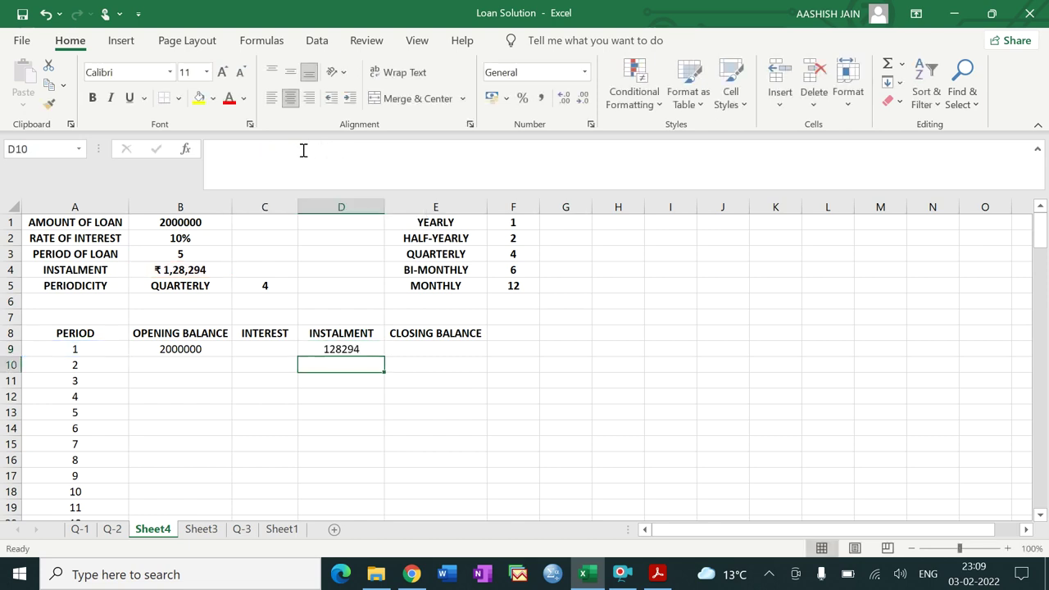
# Fill the D9 formula down the INSTALMENT column to row 146.
pyautogui.click(347, 348)
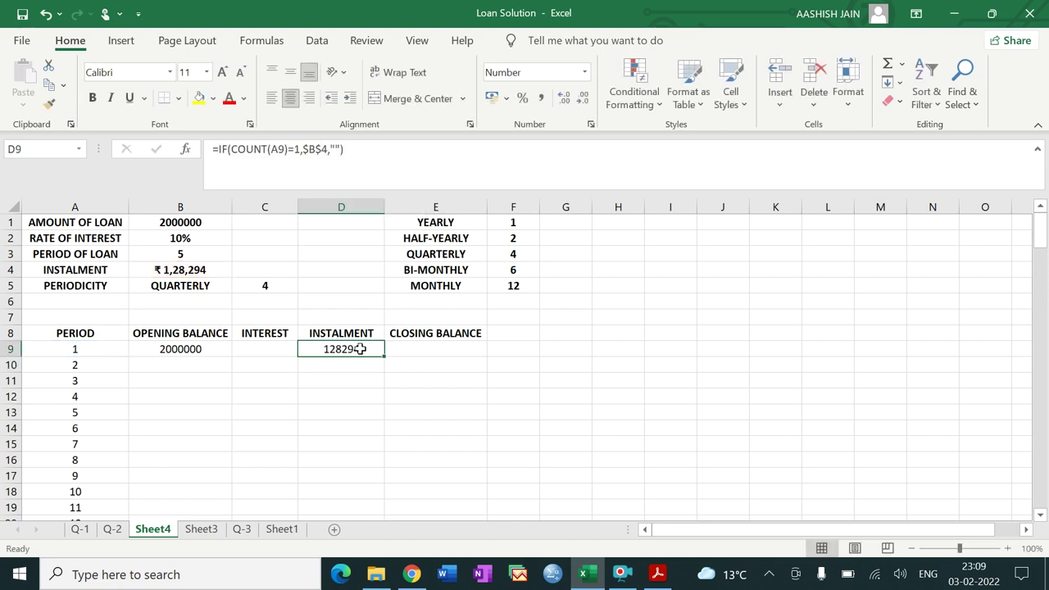
pyautogui.moveTo(383, 356); pyautogui.dragTo(361, 464)
pyautogui.click(618, 427)
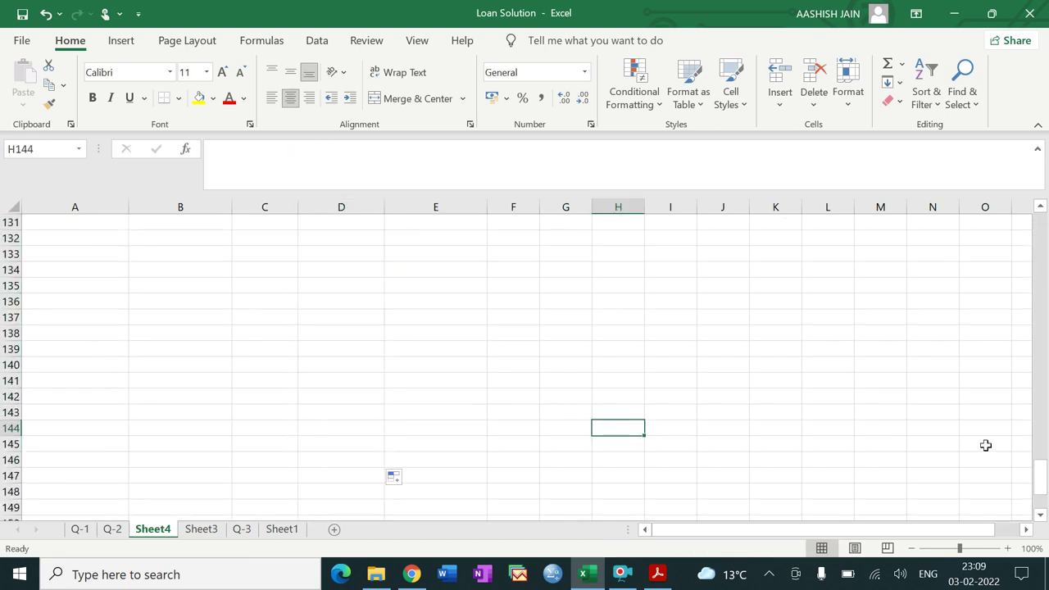
# Check the period and instalment formulas in row 29, just below the last numbered period.
pyautogui.moveTo(1039, 474); pyautogui.dragTo(1044, 259)
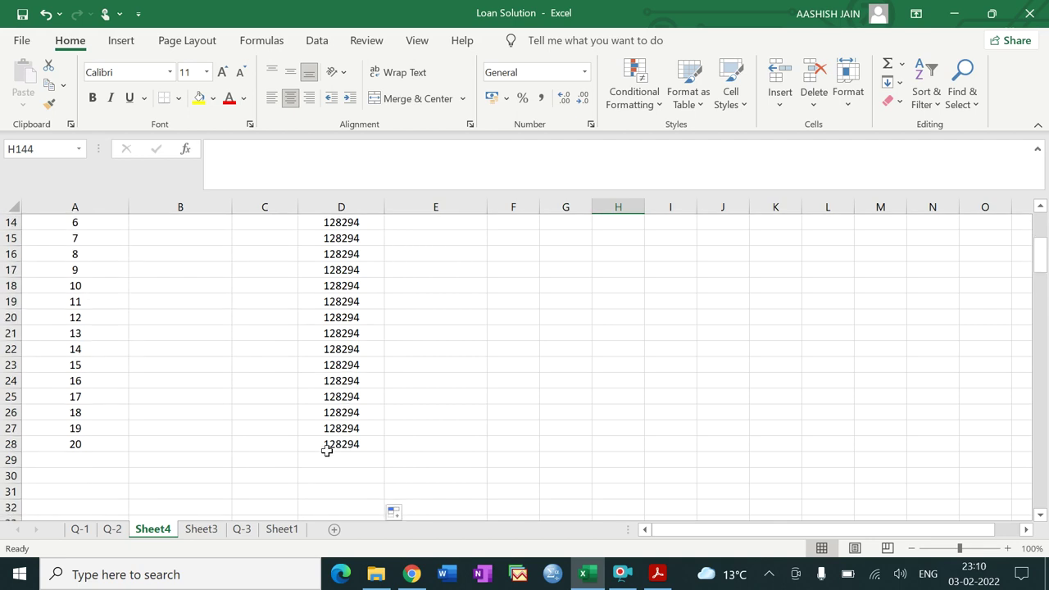
pyautogui.click(74, 458)
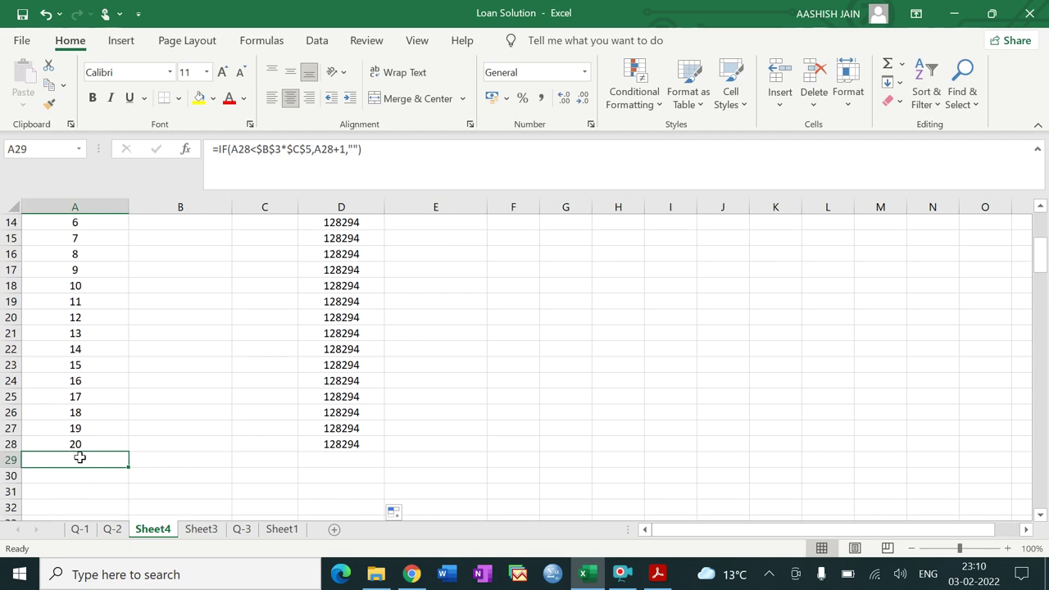
pyautogui.click(328, 465)
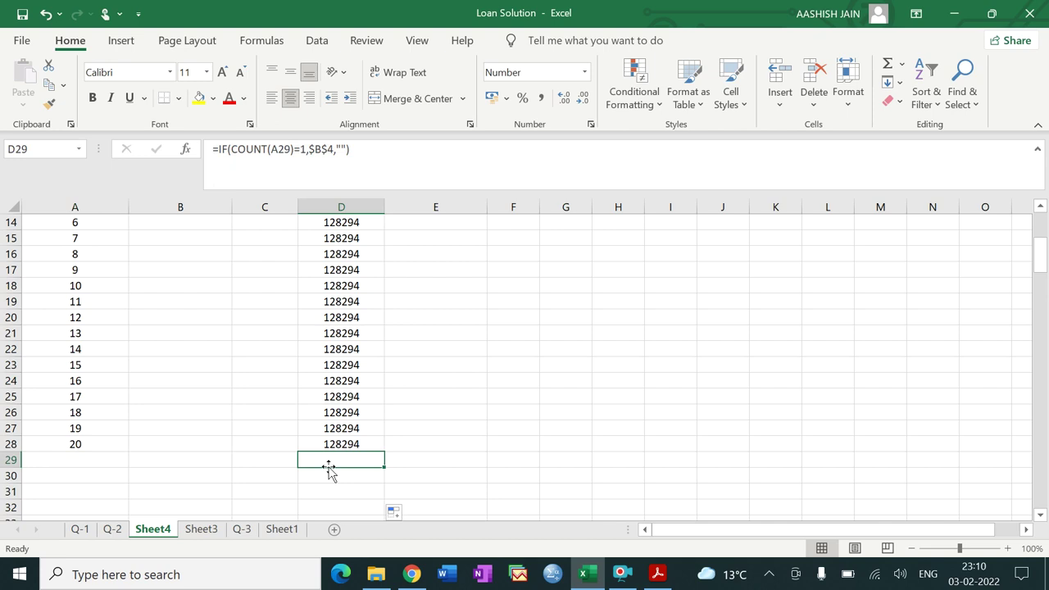
pyautogui.click(771, 423)
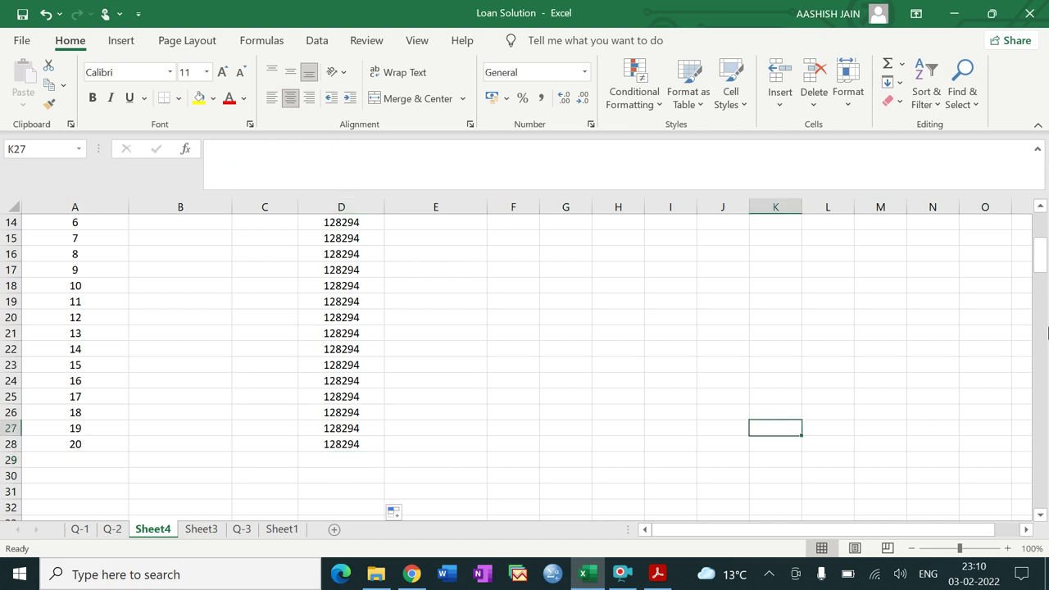
pyautogui.moveTo(1042, 275); pyautogui.dragTo(1041, 234)
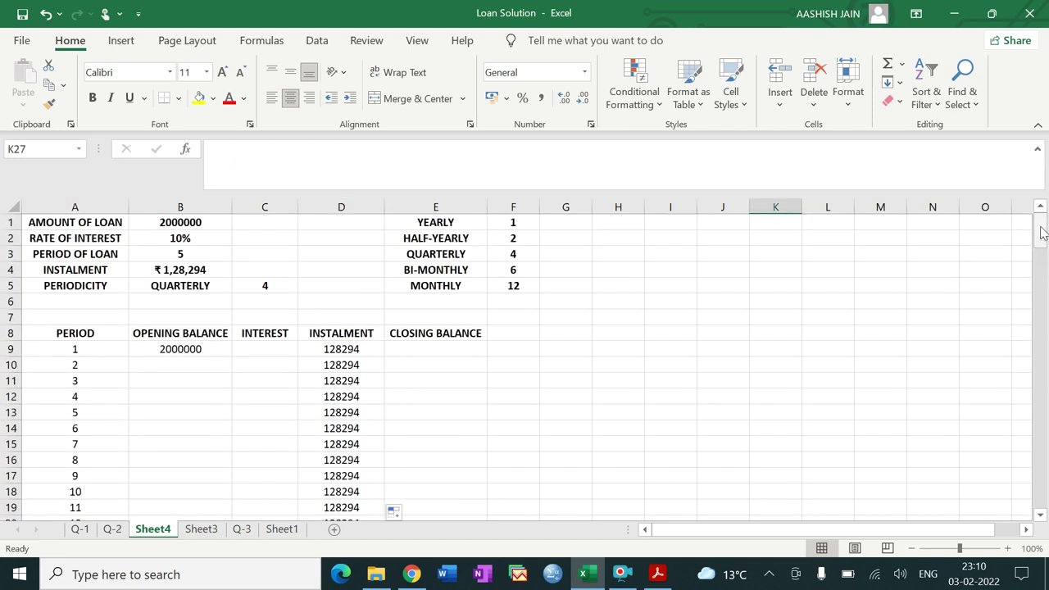
pyautogui.click(546, 425)
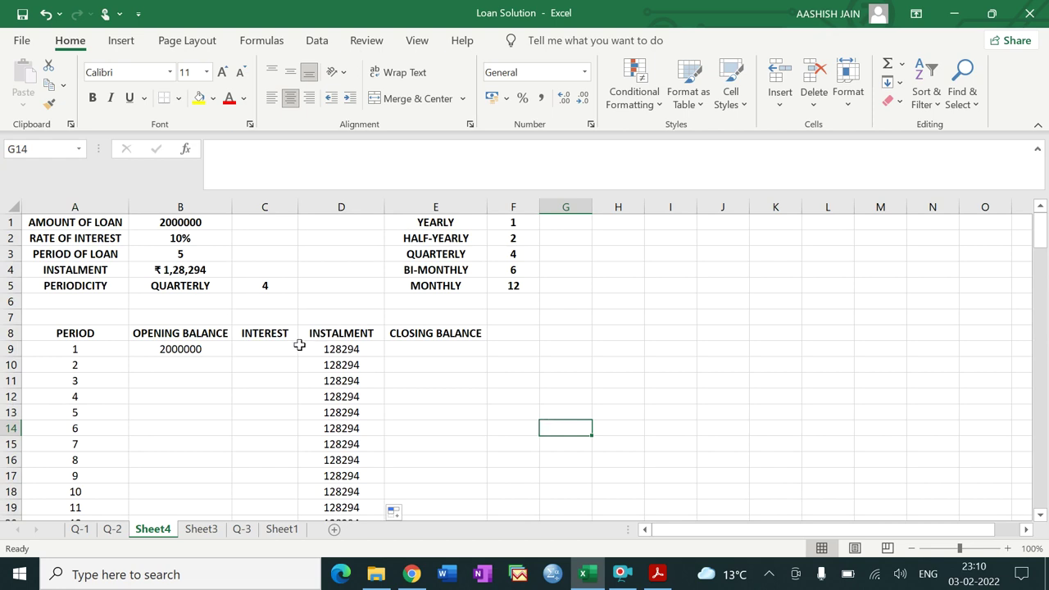
# Start an IF formula in the first INTEREST cell, C9, with the logical test COUNT(A9)=1.
pyautogui.click(271, 345)
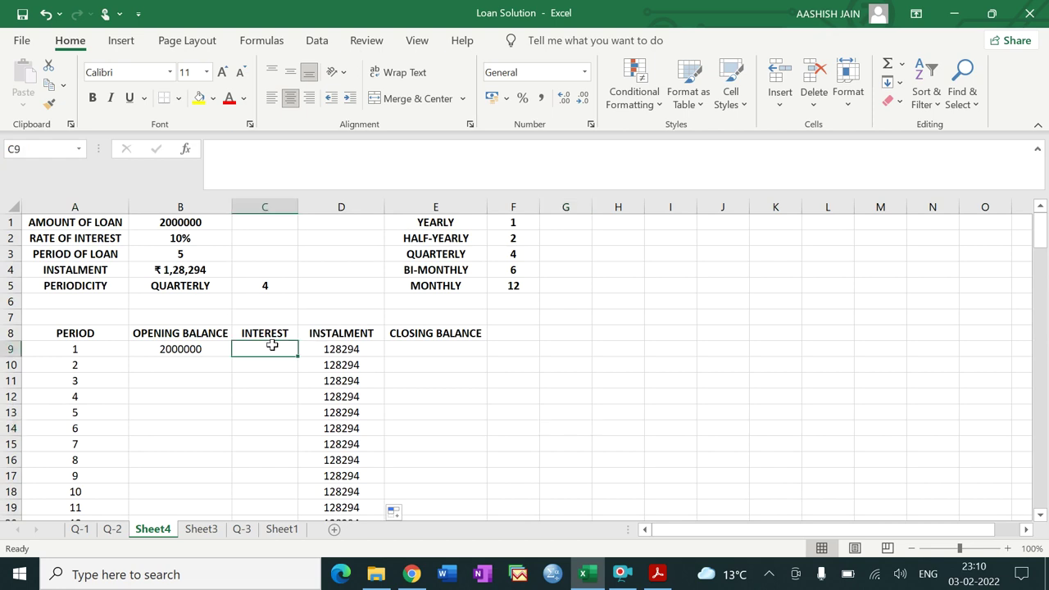
pyautogui.write('=I')
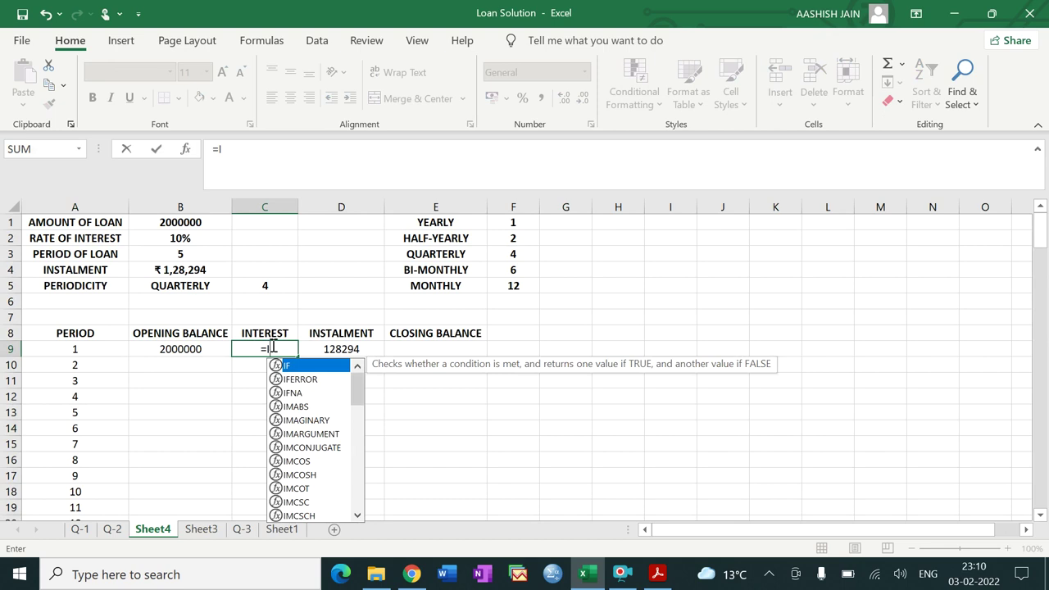
pyautogui.write('F(COU')
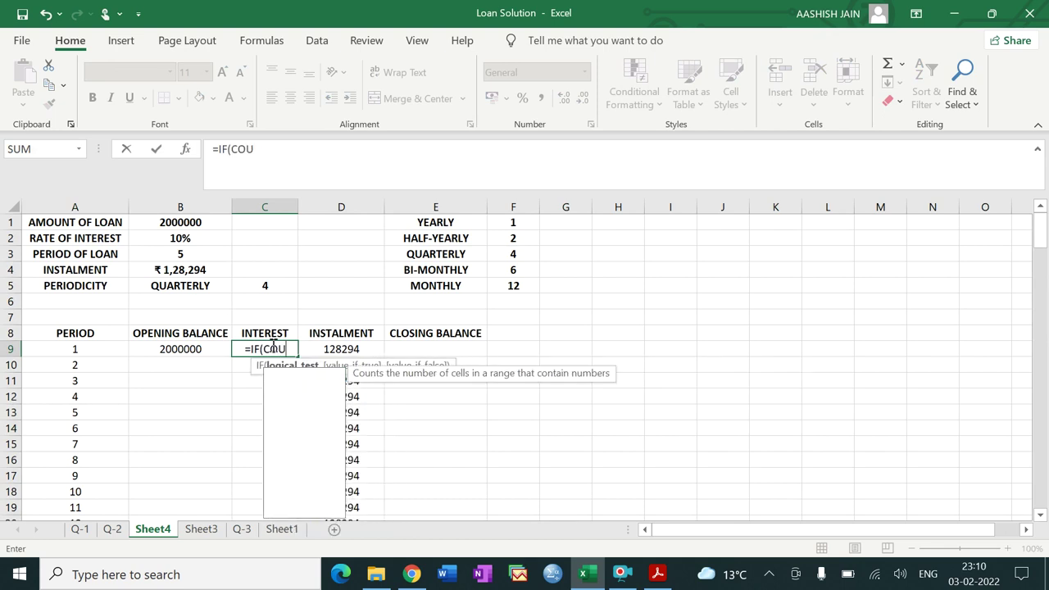
pyautogui.write('NT(')
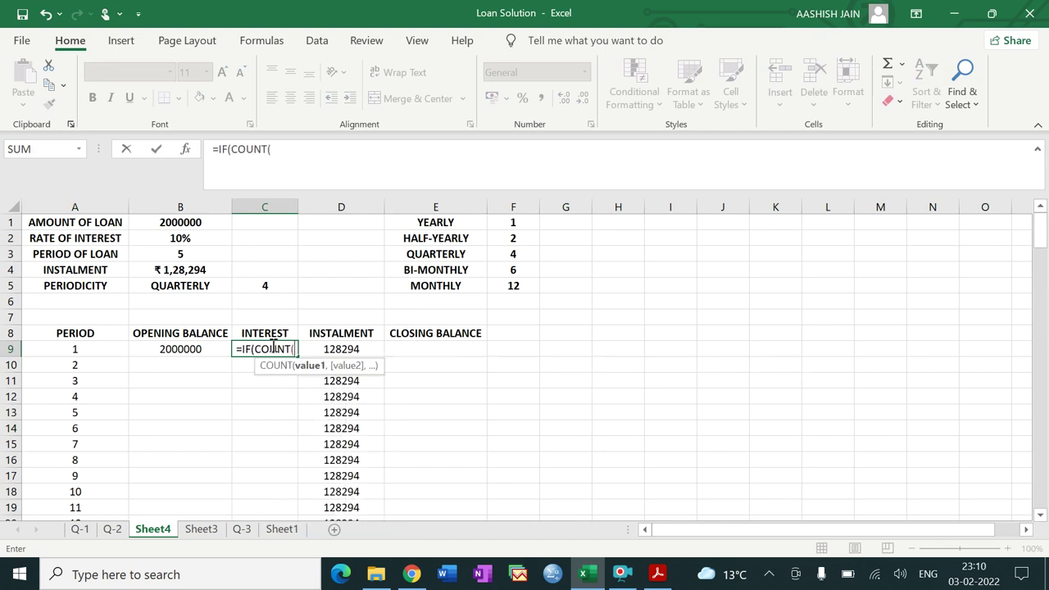
pyautogui.click(92, 347)
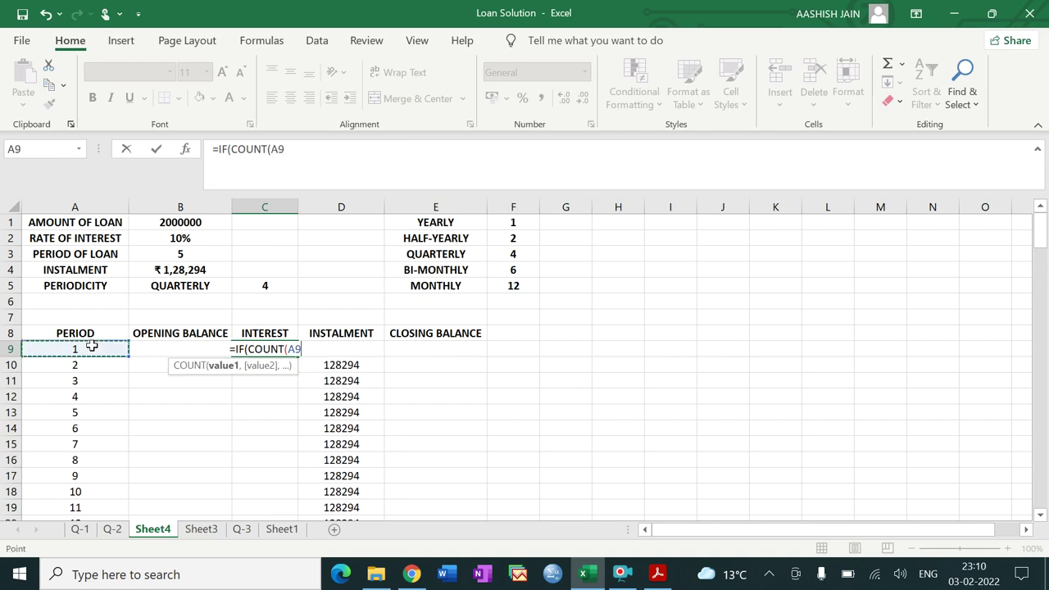
pyautogui.write(')=1,')
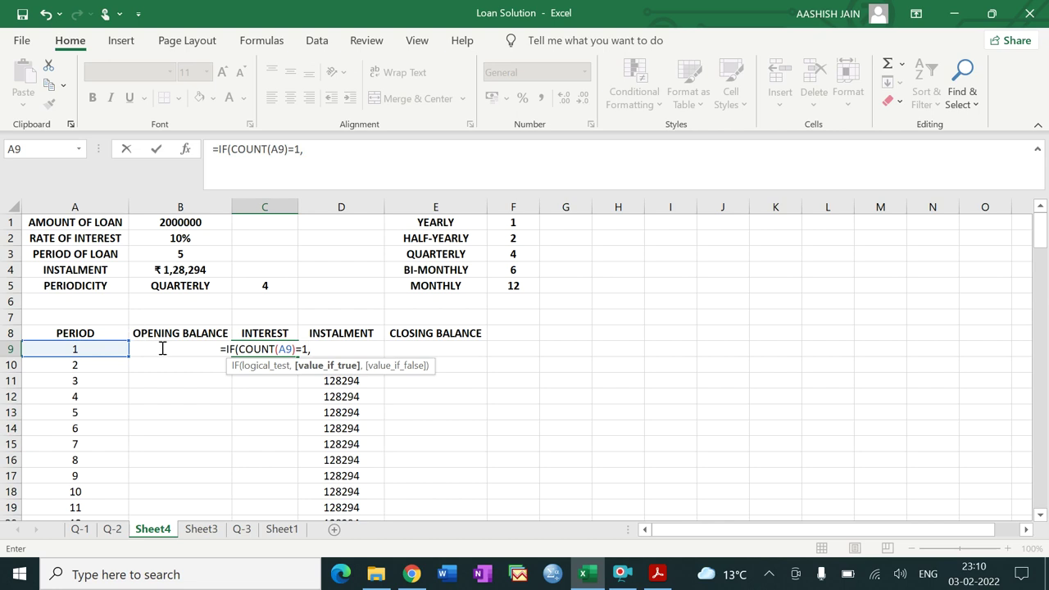
# Complete the C9 formula with B1*B2/C5 if true and an empty string if false, making =IF(COUNT(A9)=1,B1*B2/C5,"").
pyautogui.click(188, 222)
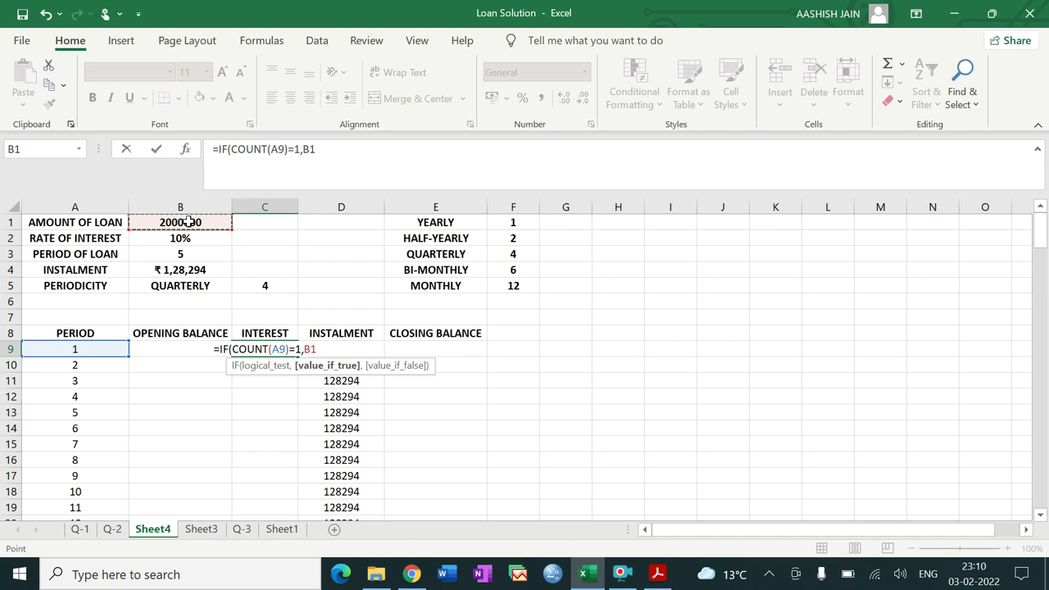
pyautogui.write('*')
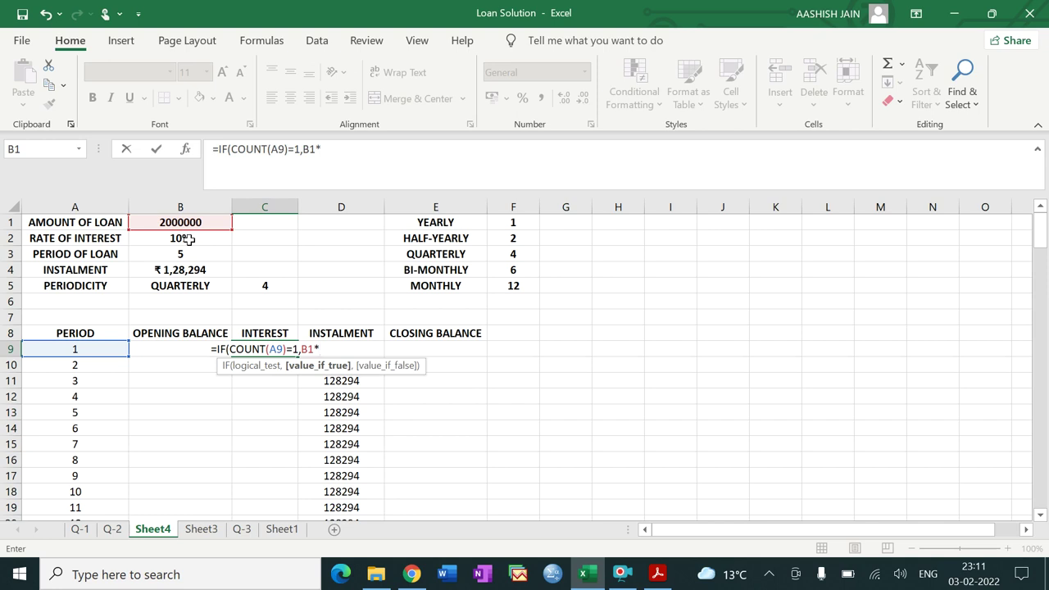
pyautogui.click(188, 239)
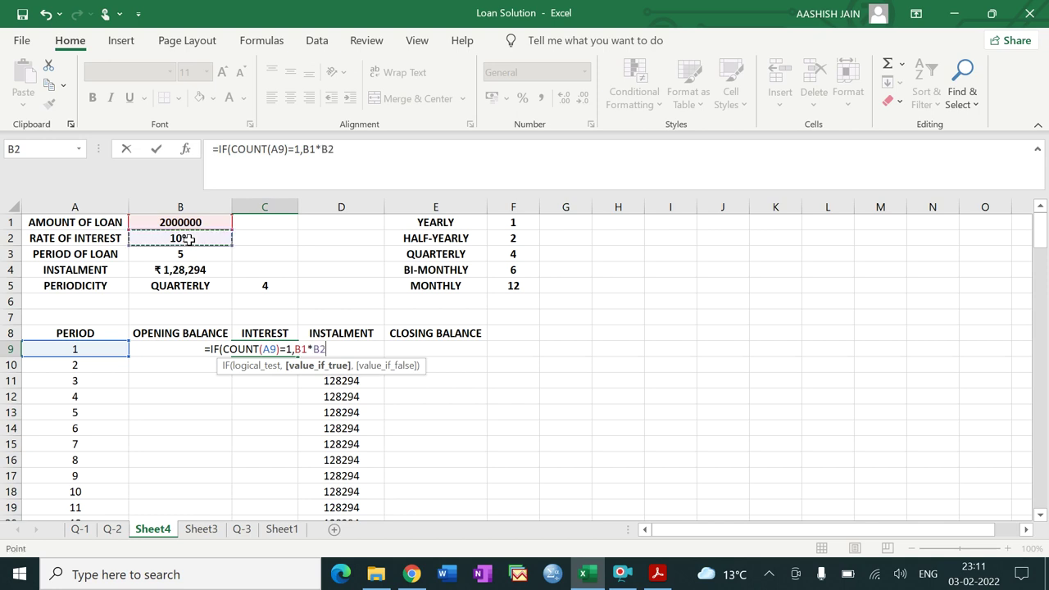
pyautogui.write('/')
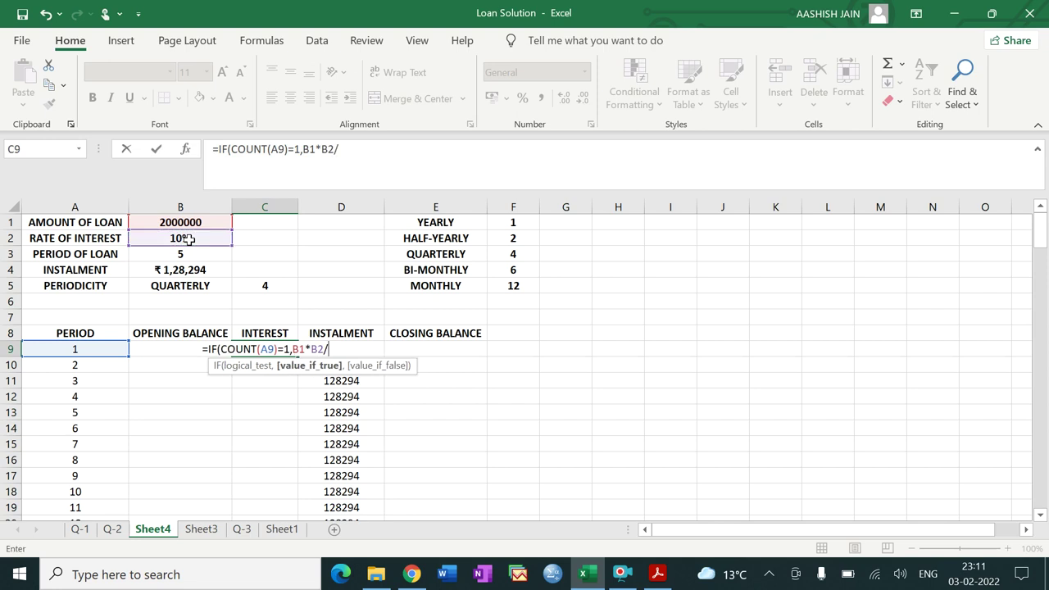
pyautogui.click(264, 287)
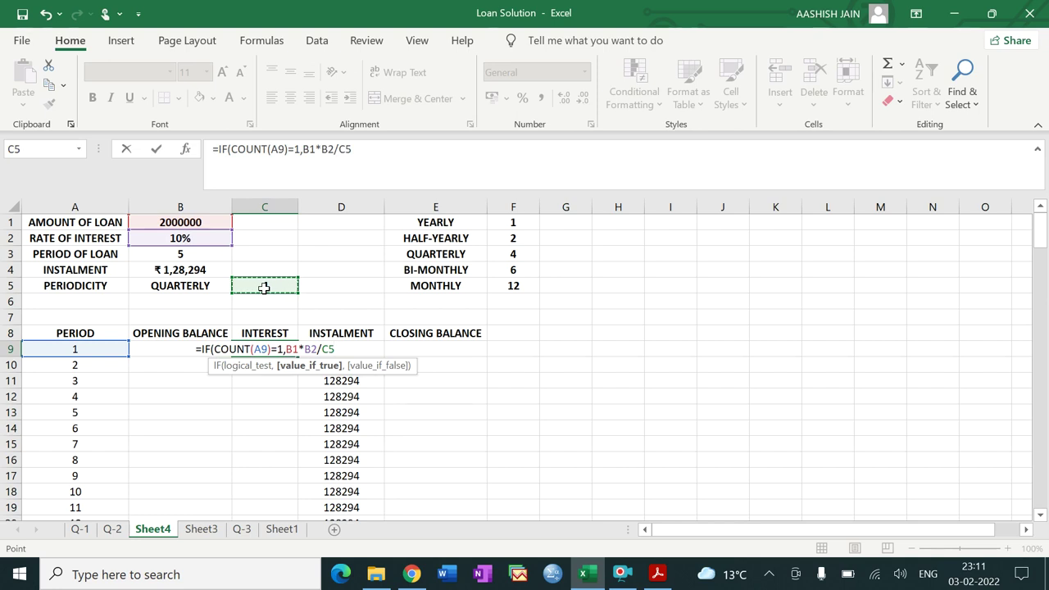
pyautogui.write(',""')
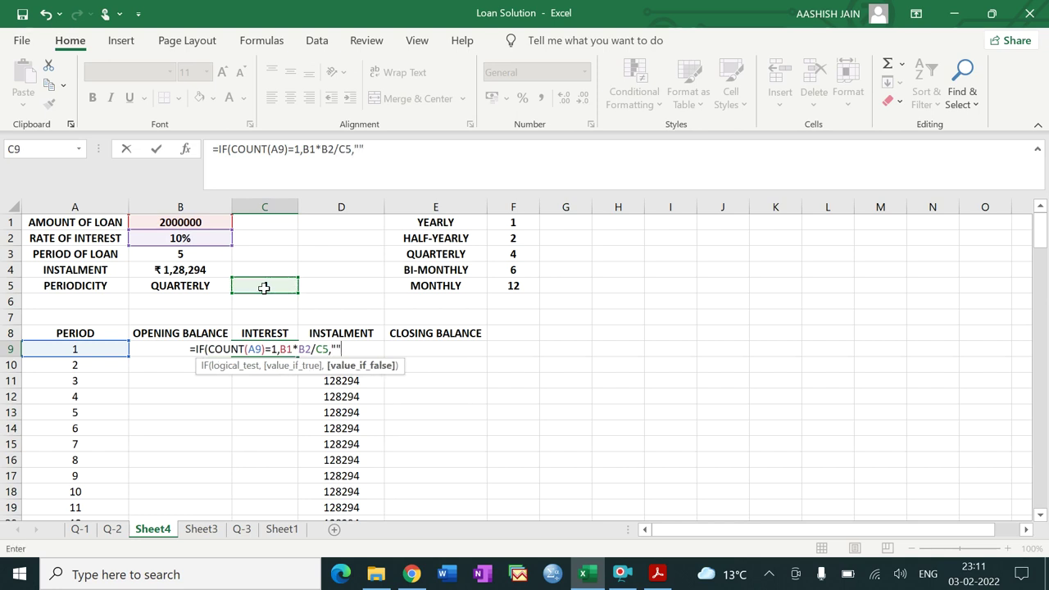
pyautogui.write(')')
pyautogui.press('Return')
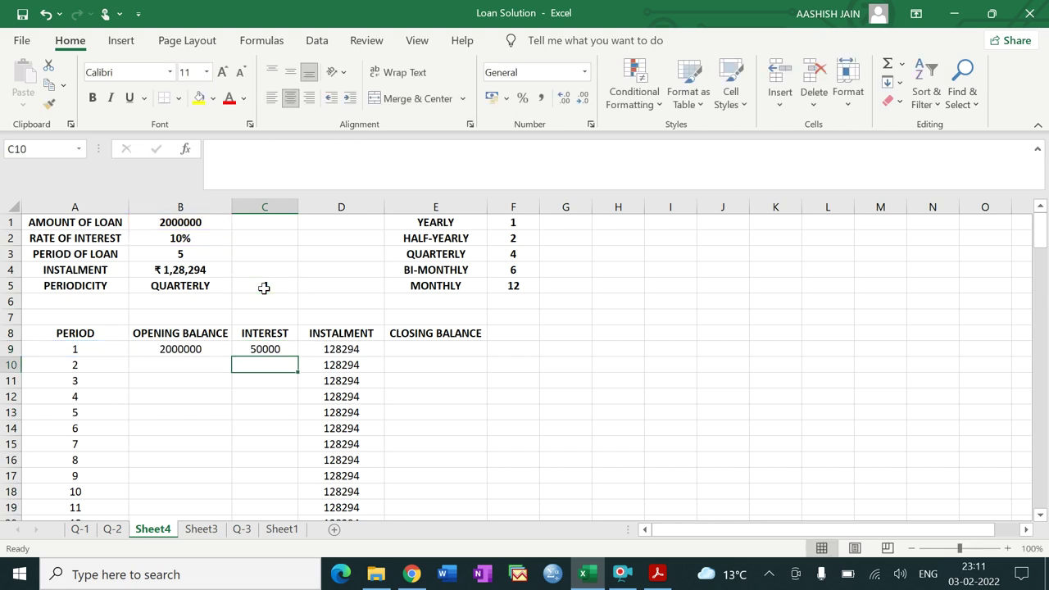
# Make the B1, B2 and C5 references in the C9 formula absolute, giving =IF(COUNT(A9)=1,$B$1*$B$2/$C$5,"").
pyautogui.click(270, 349)
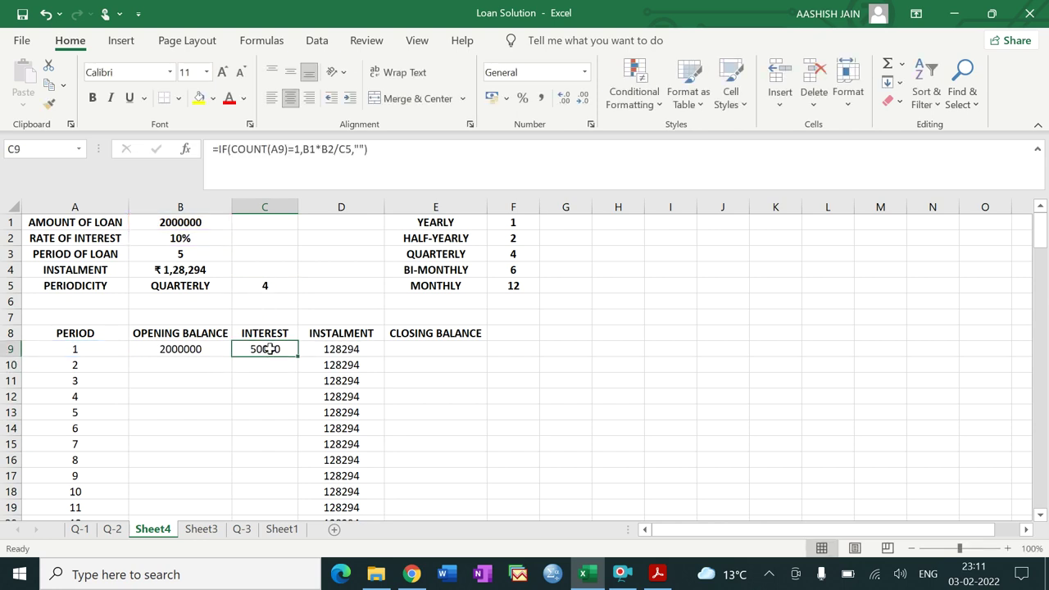
pyautogui.click(304, 153)
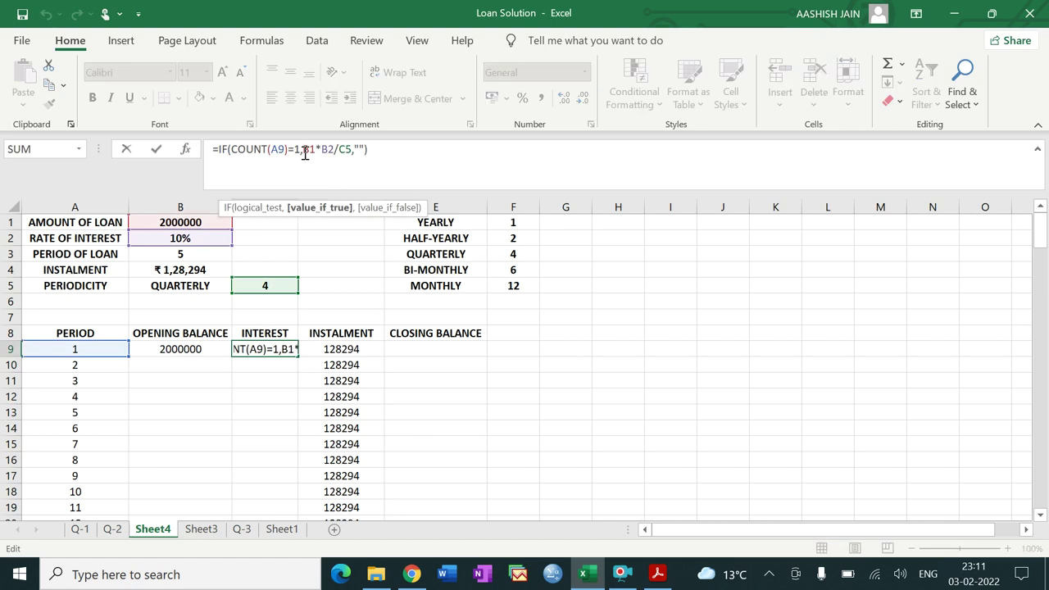
pyautogui.write('$')
pyautogui.press('Right')
pyautogui.write('$')
pyautogui.press('Right')
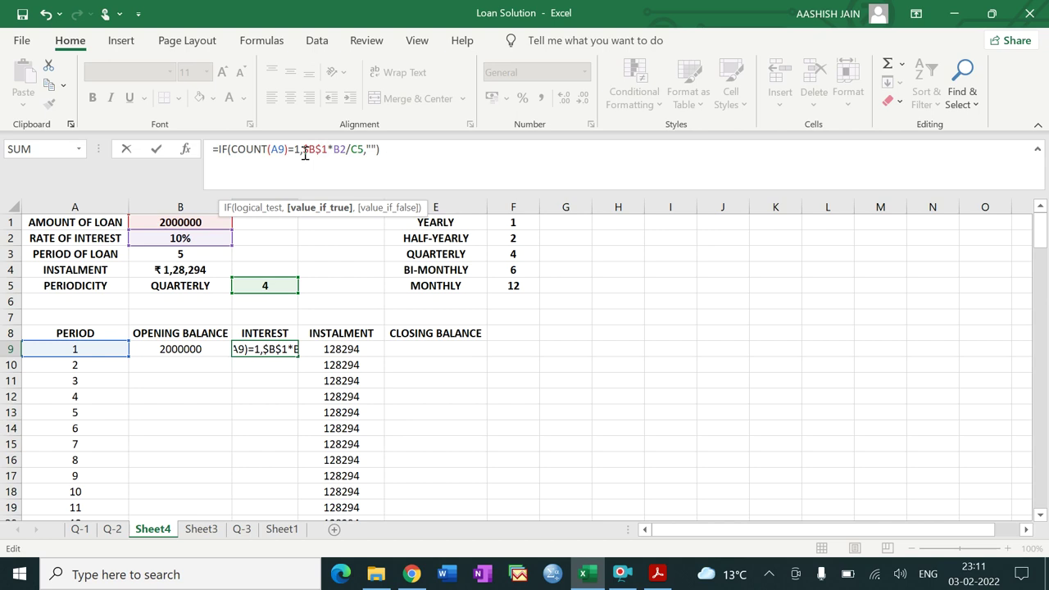
pyautogui.write('$')
pyautogui.press('Right')
pyautogui.write('$')
pyautogui.press('Right')
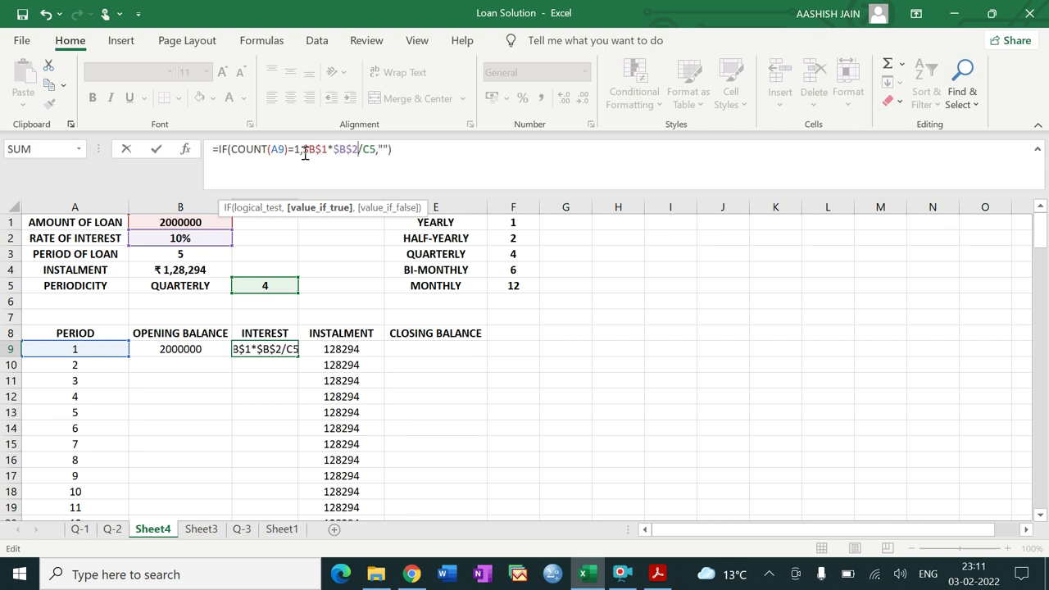
pyautogui.write('$')
pyautogui.press('Right')
pyautogui.write('$')
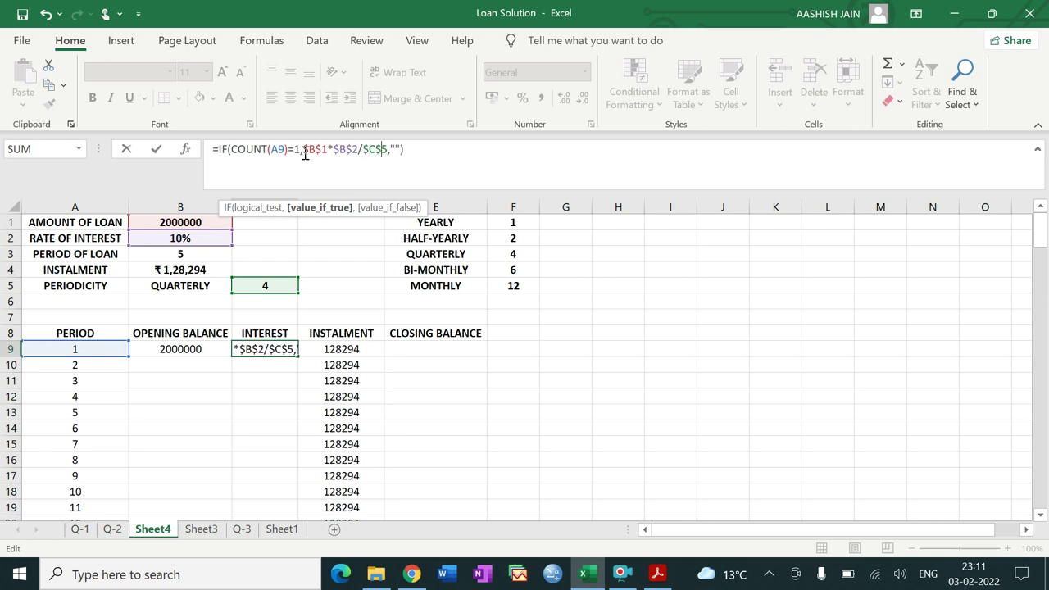
pyautogui.press('Return')
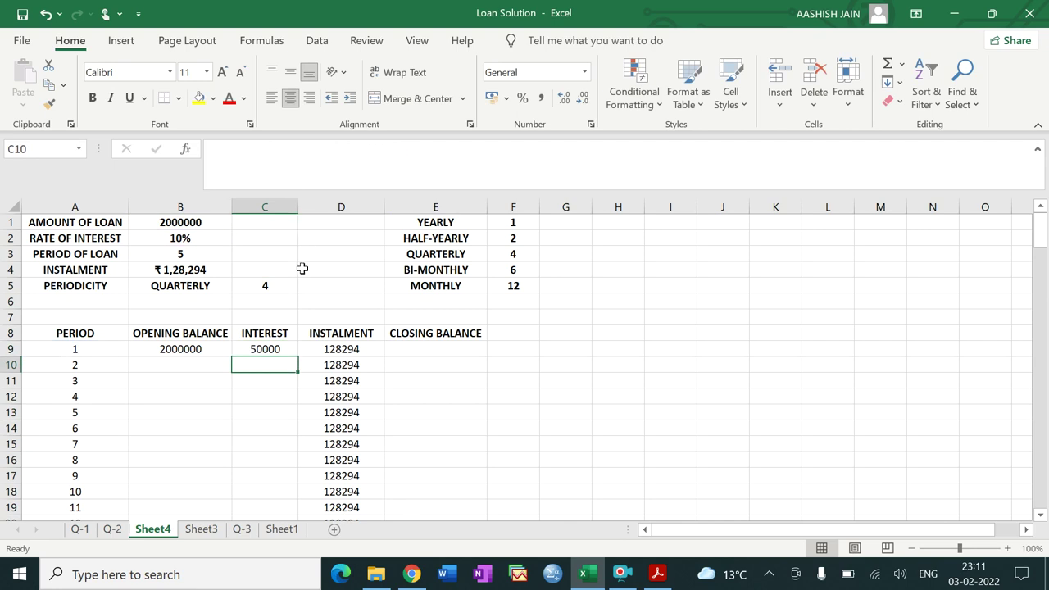
# Fill the C9 formula down the INTEREST column and check the copied formula in C10.
pyautogui.click(279, 349)
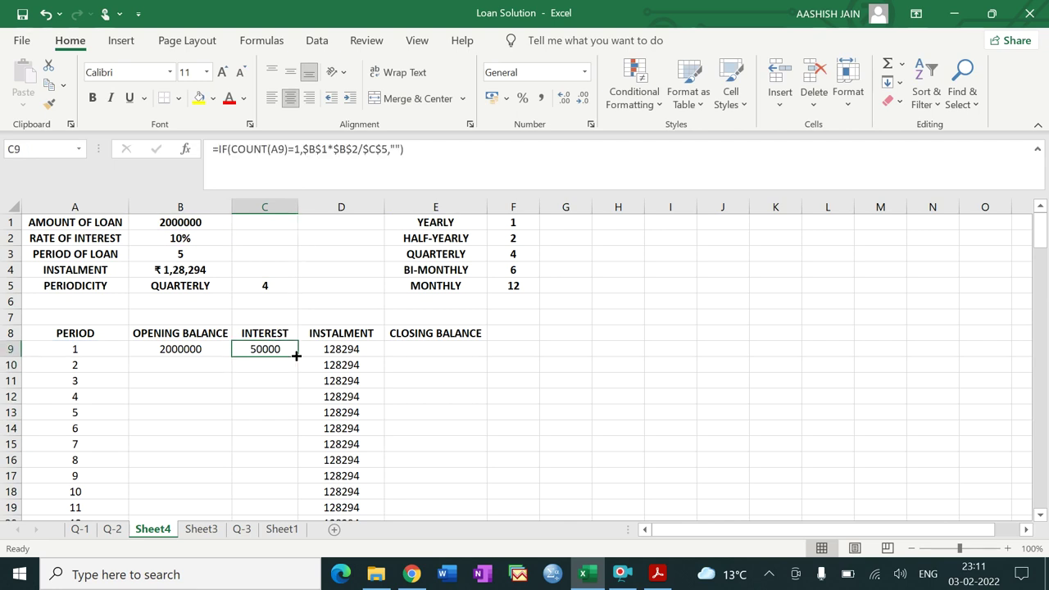
pyautogui.moveTo(297, 356); pyautogui.dragTo(275, 482)
pyautogui.click(562, 427)
pyautogui.moveTo(1039, 414); pyautogui.dragTo(1041, 247)
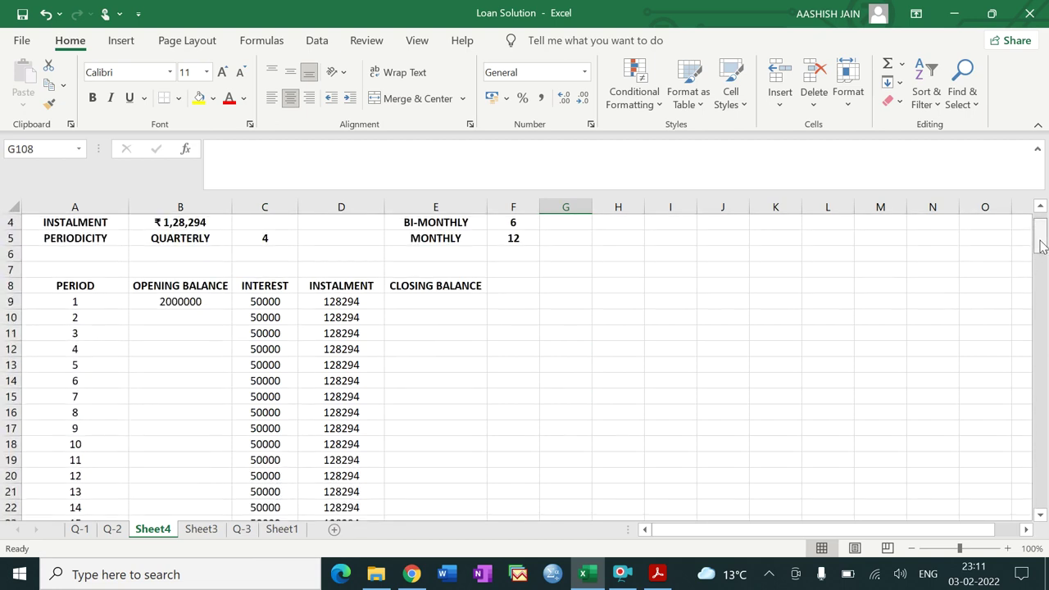
pyautogui.click(281, 299)
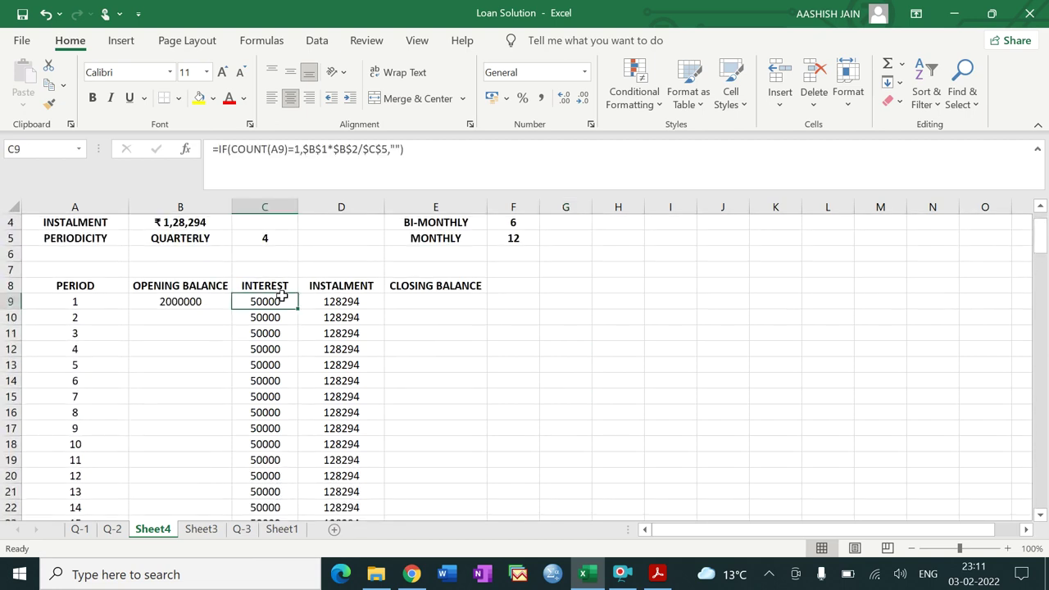
pyautogui.moveTo(1041, 247); pyautogui.dragTo(1044, 239)
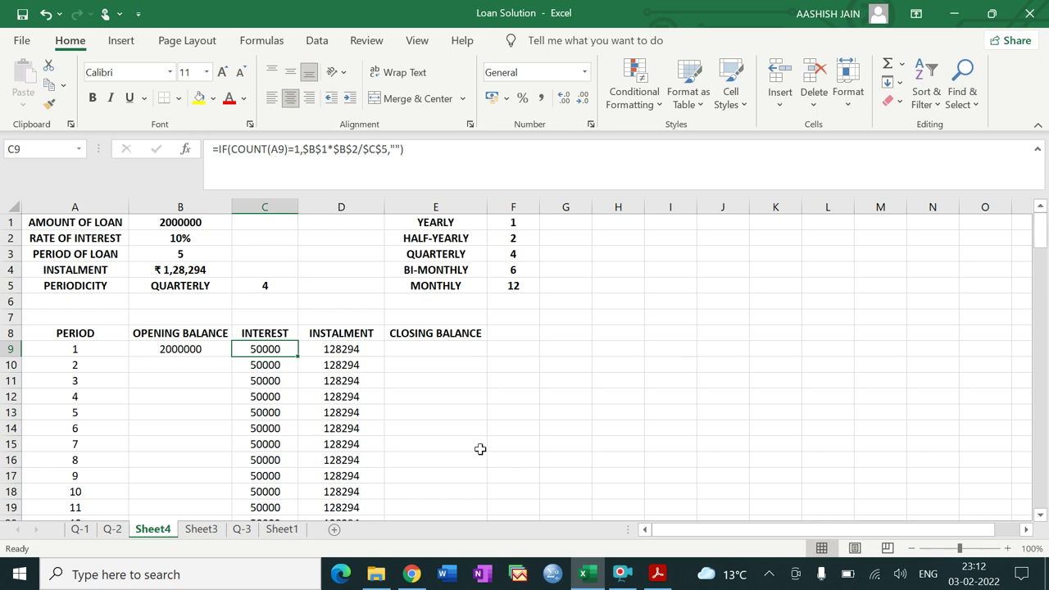
pyautogui.click(279, 370)
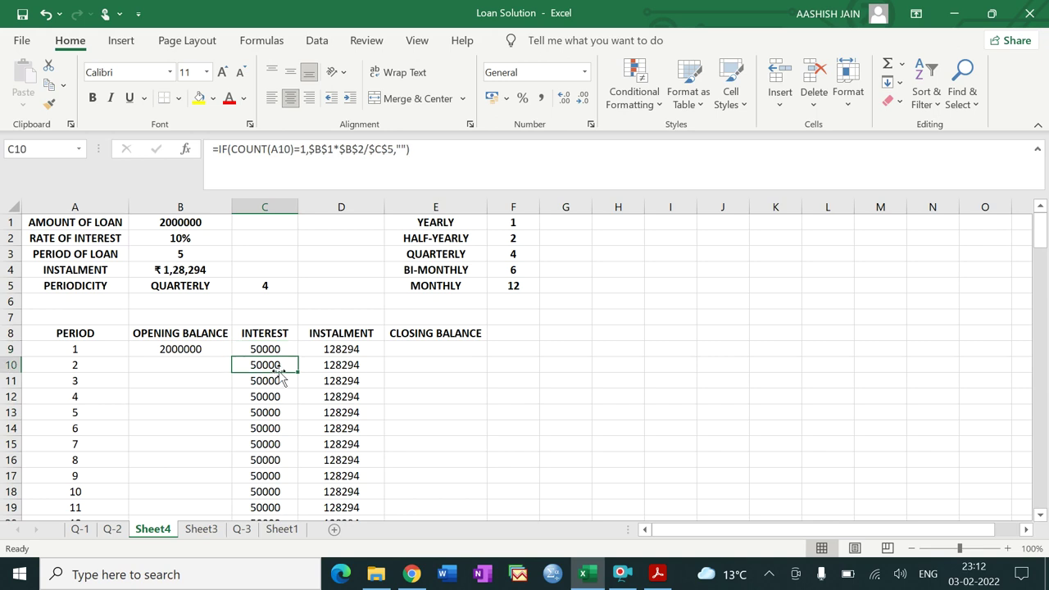
# Replace $B$1 in the C9 formula with the opening balance cell B9, giving =IF(COUNT(A9)=1,B9*$B$2/$C$5,"").
pyautogui.click(277, 352)
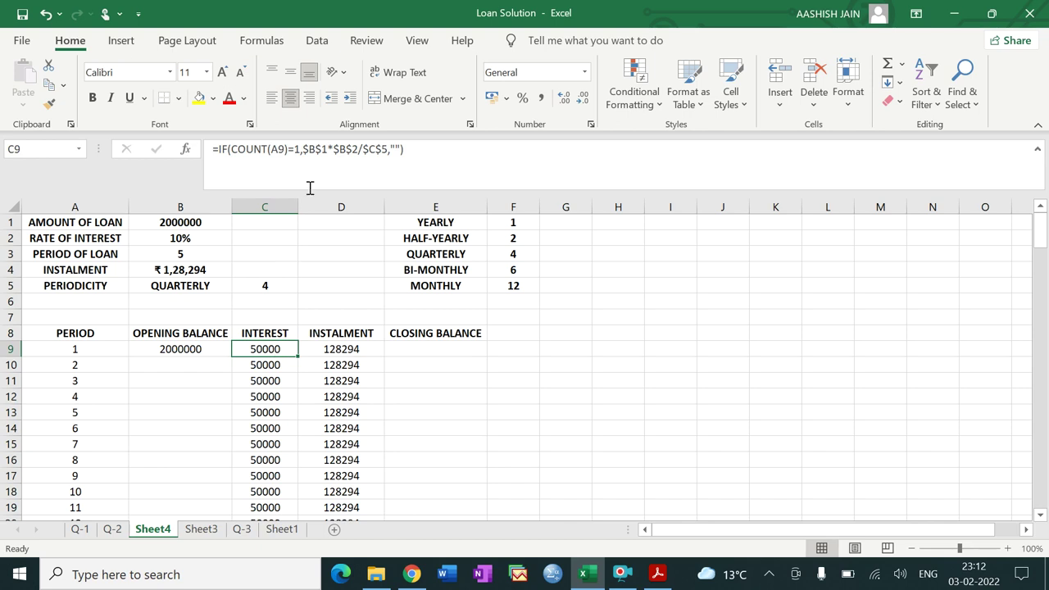
pyautogui.click(327, 149)
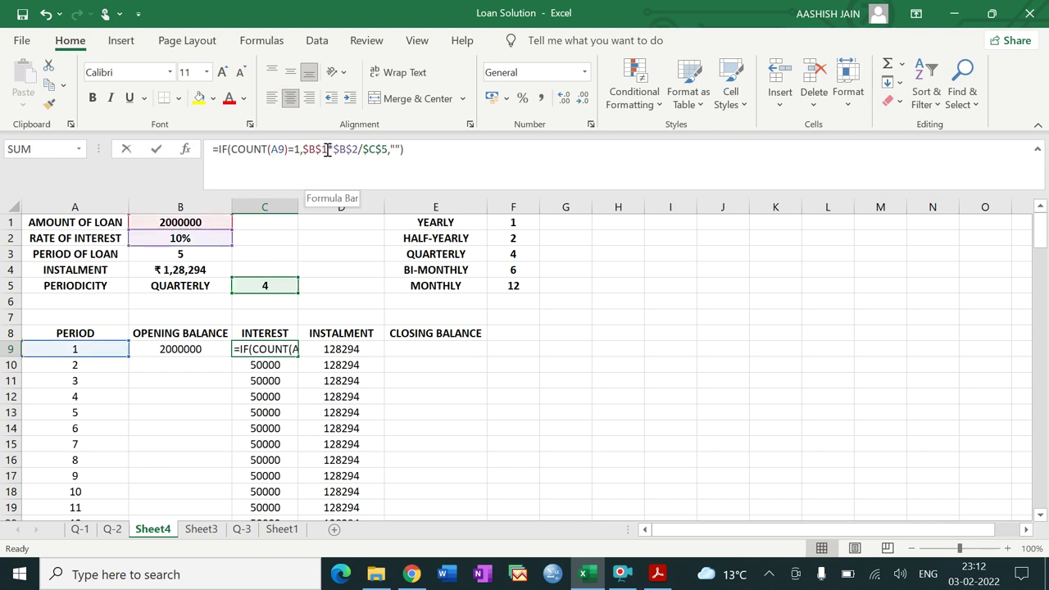
pyautogui.press('BackSpace')
pyautogui.press('BackSpace')
pyautogui.press('BackSpace')
pyautogui.press('BackSpace')
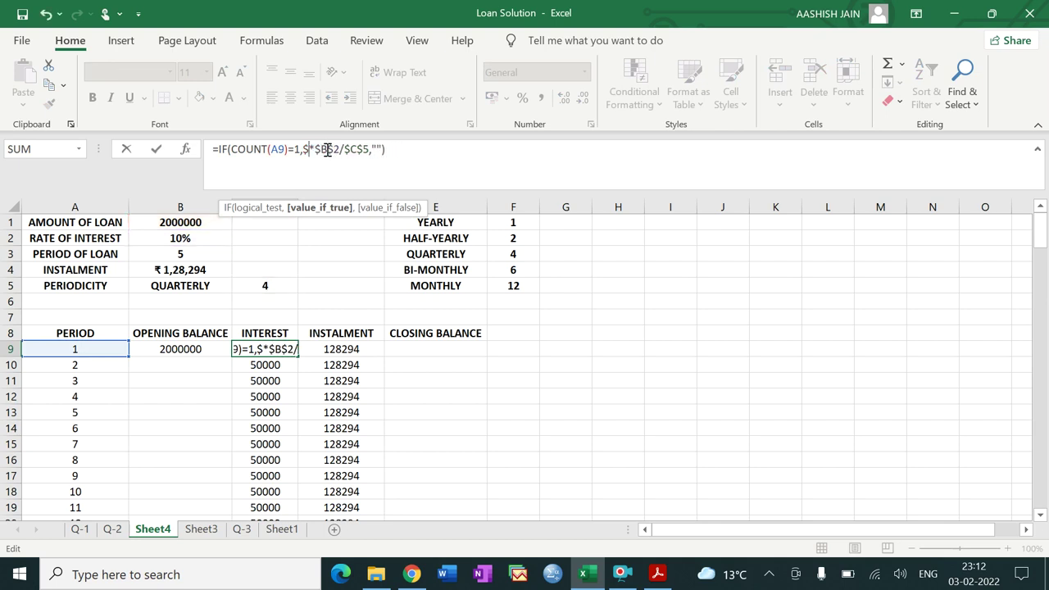
pyautogui.click(195, 349)
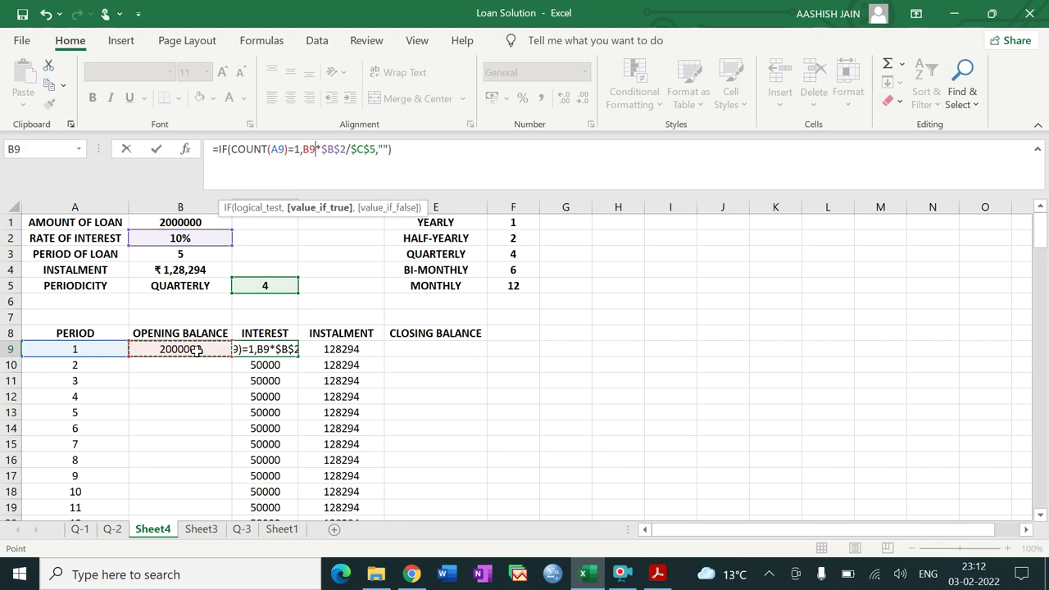
pyautogui.press('Return')
pyautogui.click(266, 351)
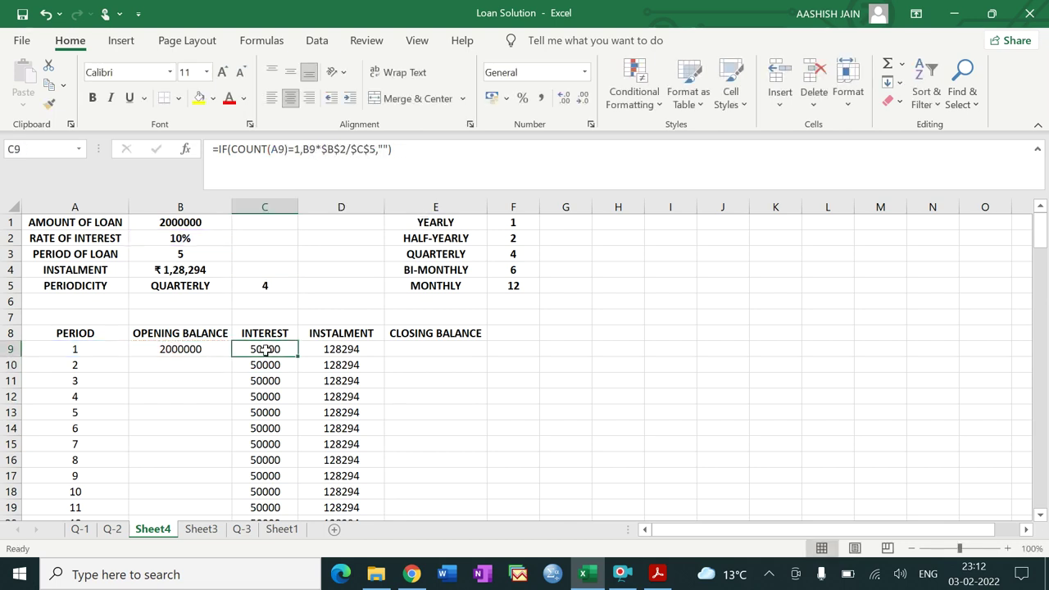
# Fill the revised C9 interest formula down the INTEREST column, well beyond the last period row.
pyautogui.moveTo(299, 357); pyautogui.dragTo(286, 584)
pyautogui.click(639, 489)
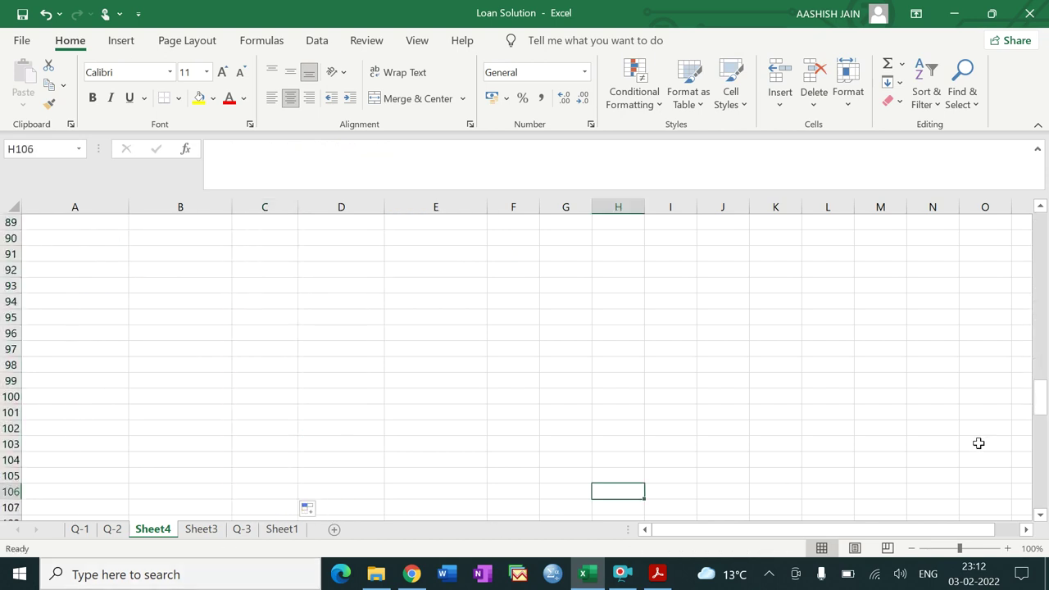
pyautogui.moveTo(1041, 412); pyautogui.dragTo(1044, 161)
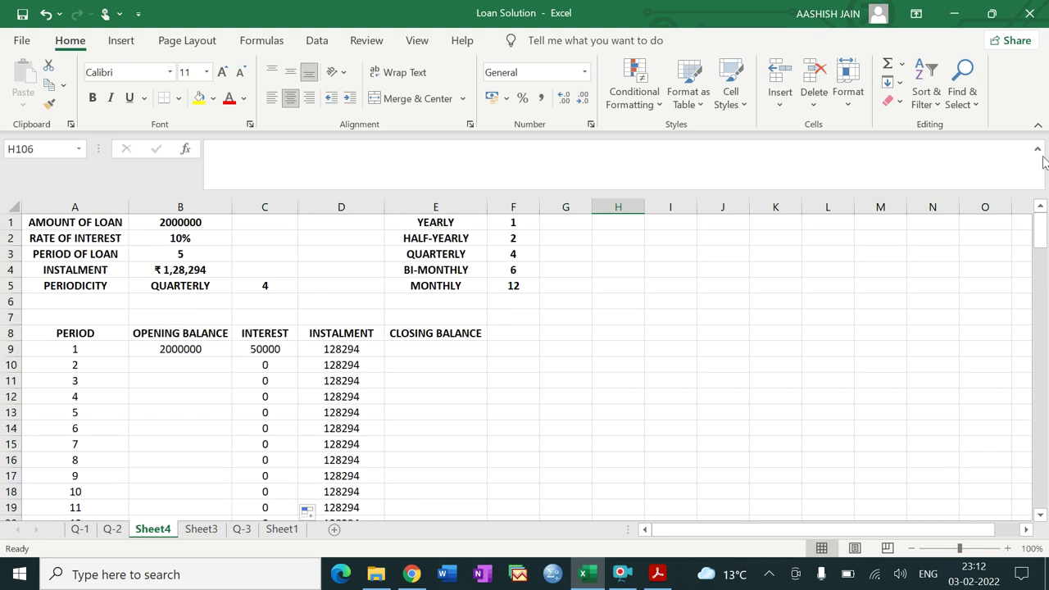
# Start the closing balance formula in E9 with a test that A9 holds a number, =IF(COUNT(A9)=1,.
pyautogui.click(409, 350)
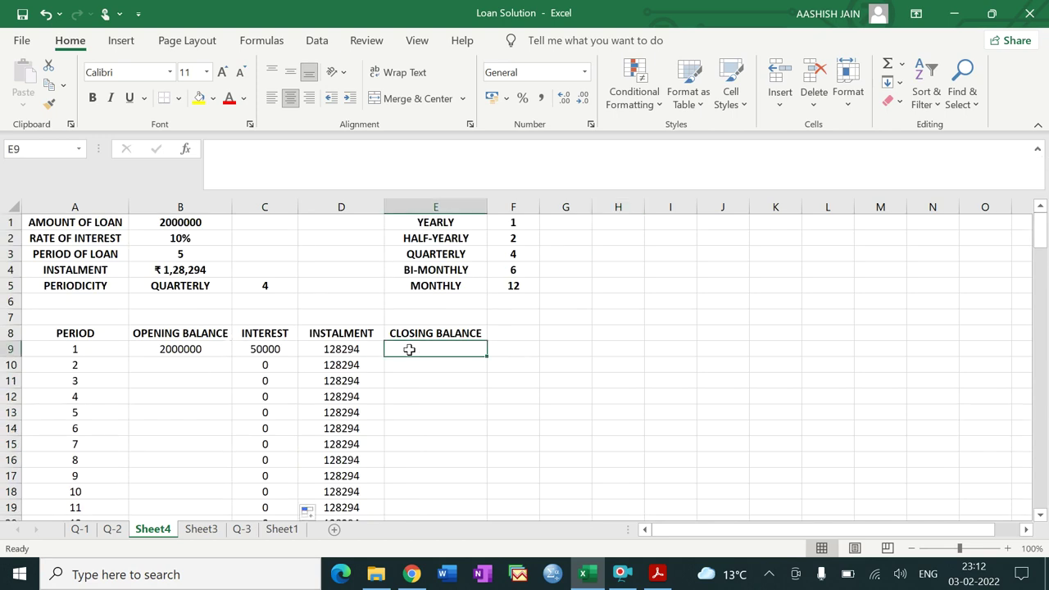
pyautogui.write('=I')
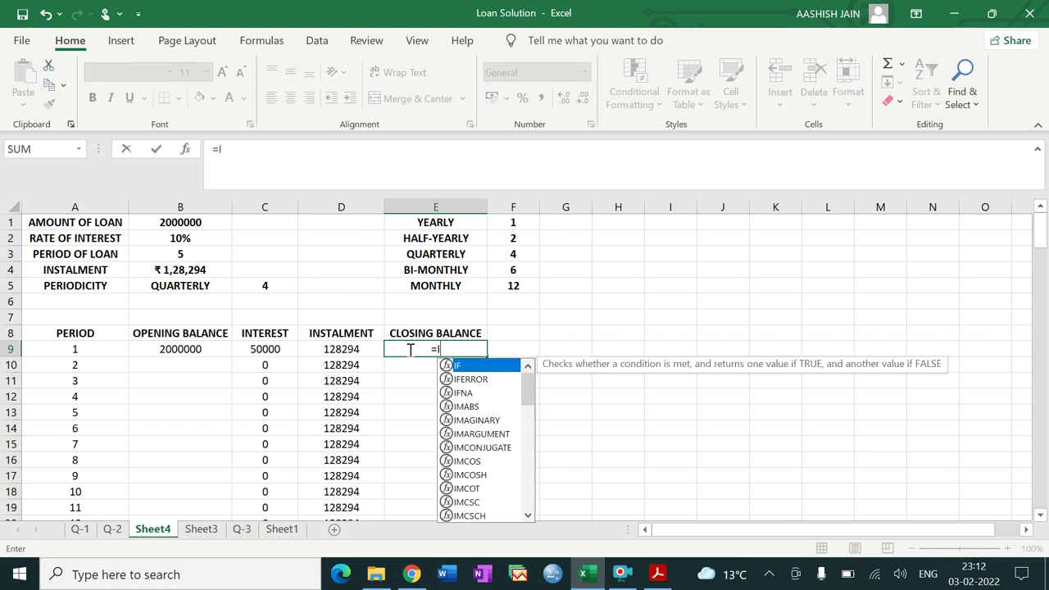
pyautogui.write('F(COU')
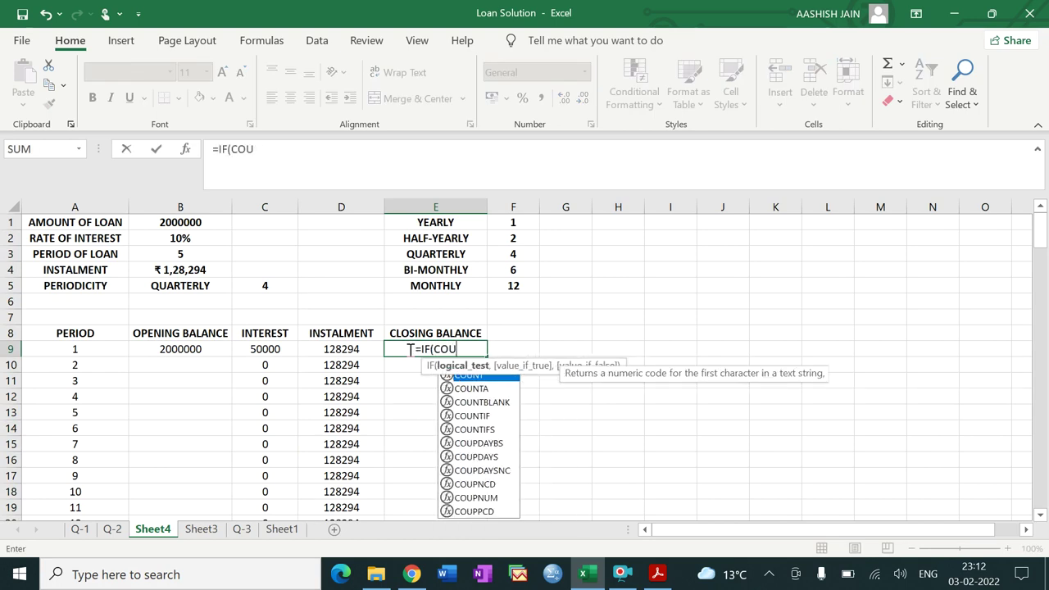
pyautogui.write('NT(')
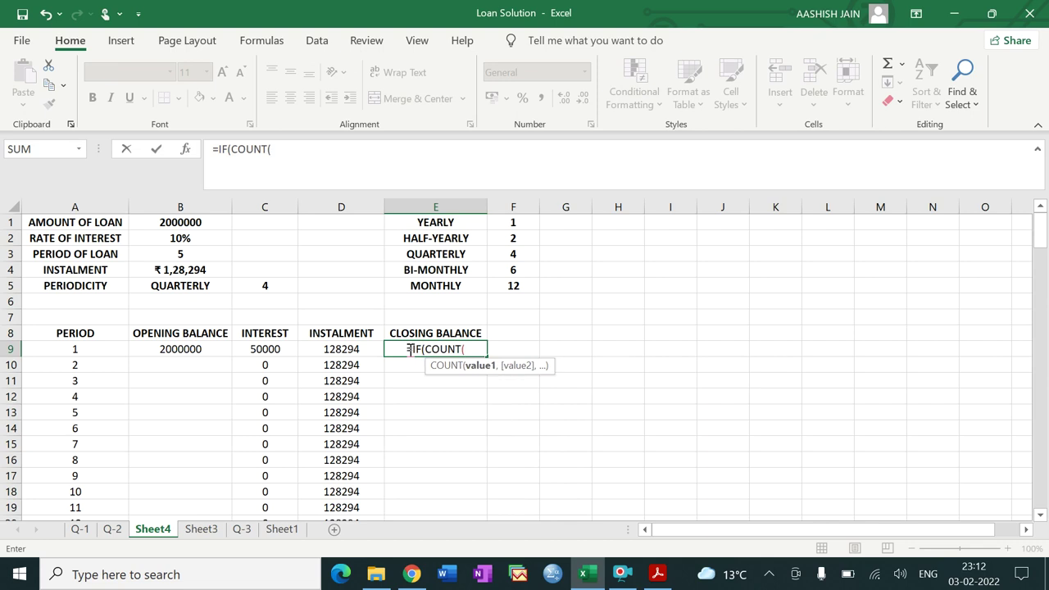
pyautogui.click(85, 349)
pyautogui.write(')=1,')
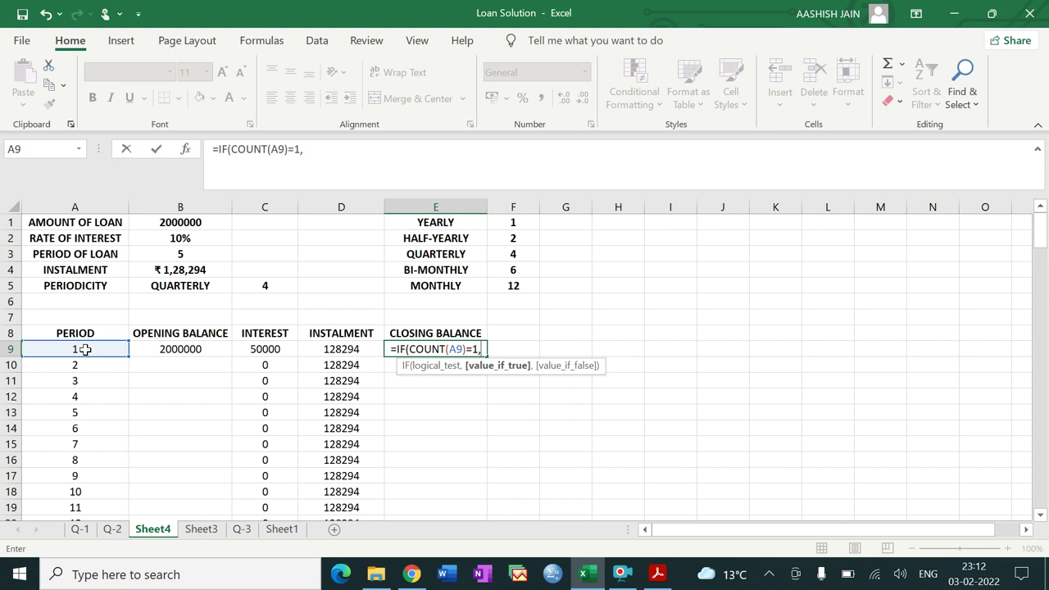
# Complete the E9 formula with B9-(D9-C9) if true and an empty string if false, making =IF(COUNT(A9)=1,B9-(D9-C9),"").
pyautogui.click(169, 351)
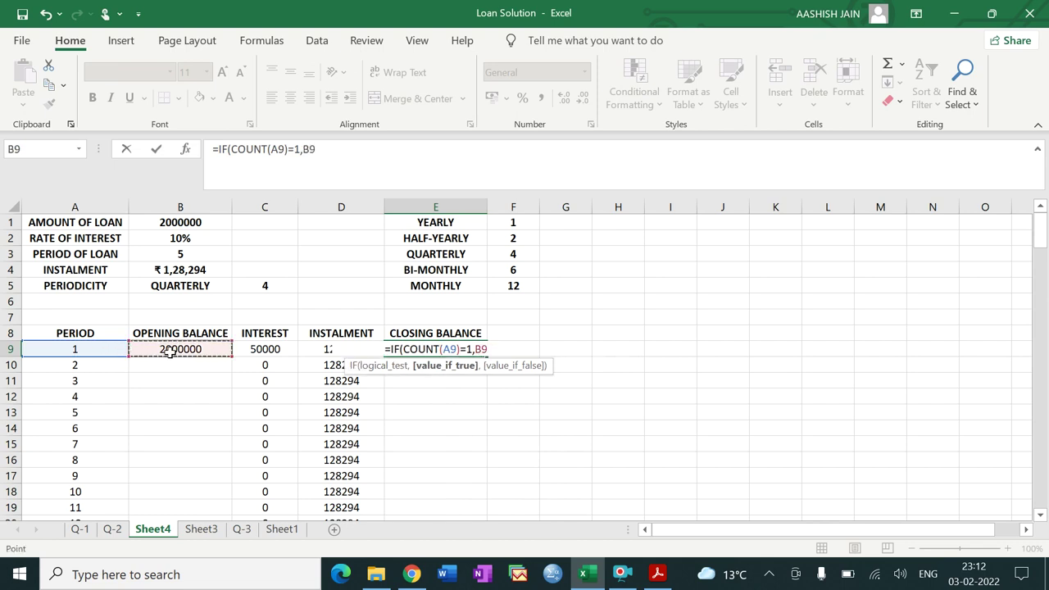
pyautogui.write('-(')
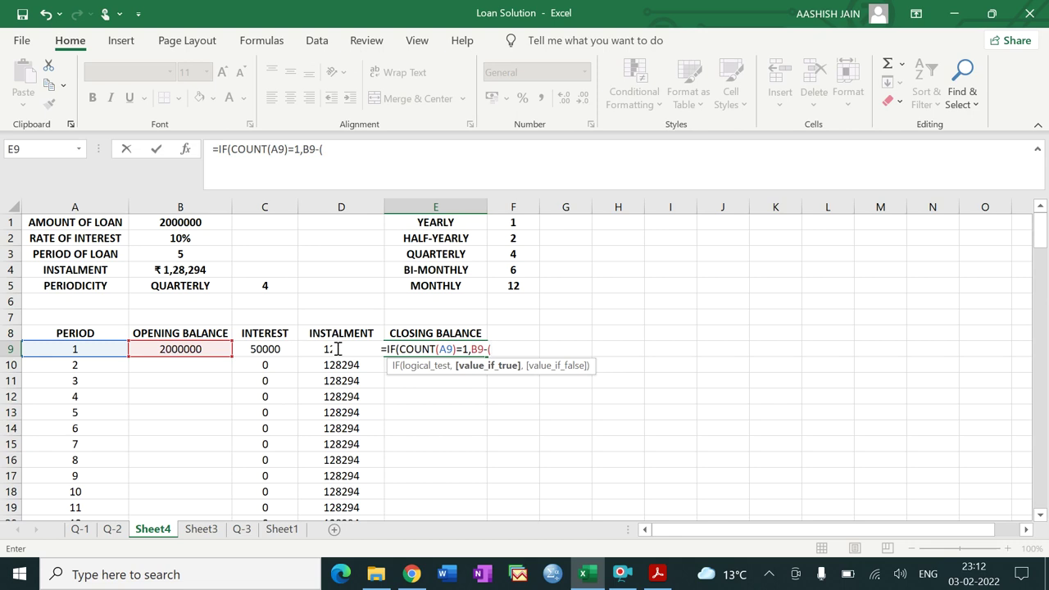
pyautogui.write('D9')
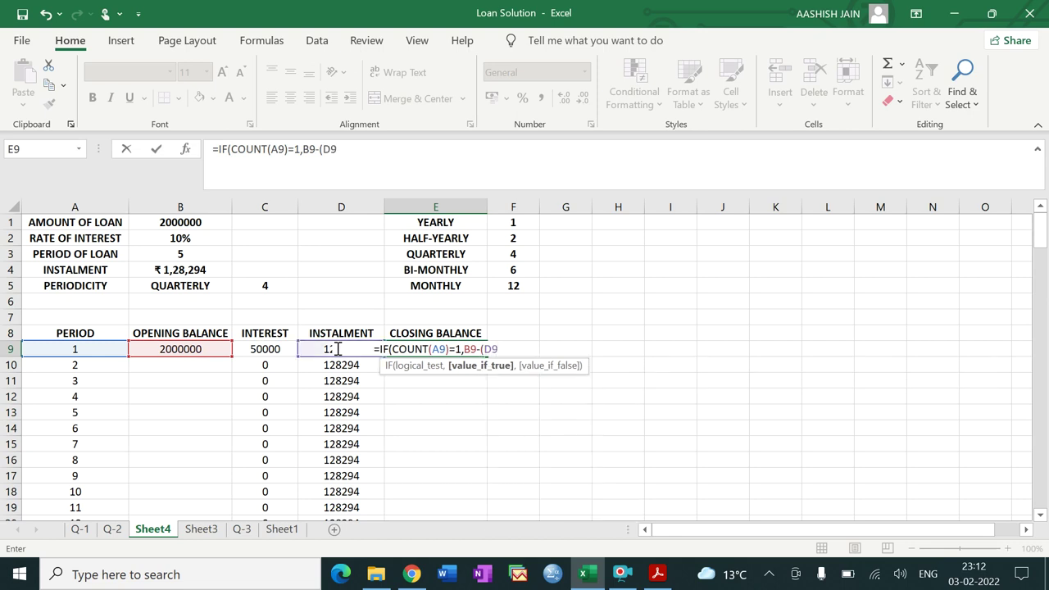
pyautogui.write('-')
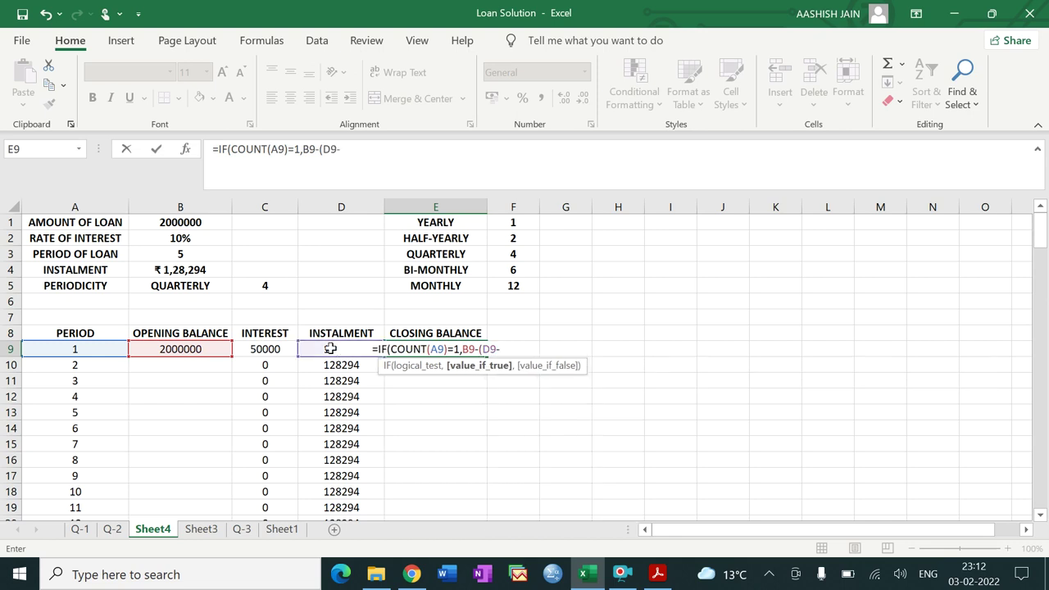
pyautogui.click(269, 349)
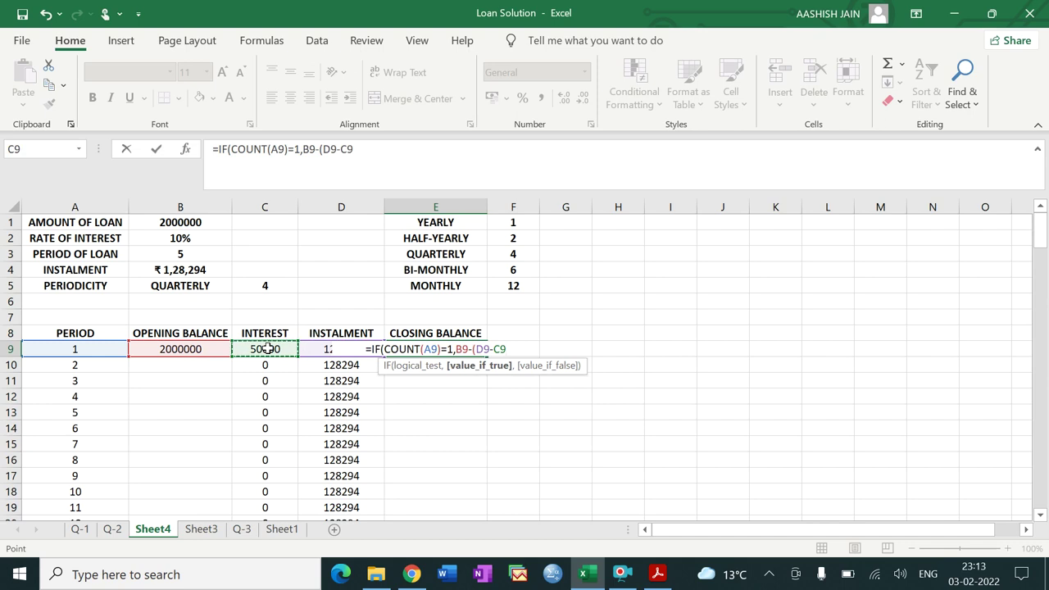
pyautogui.write('),')
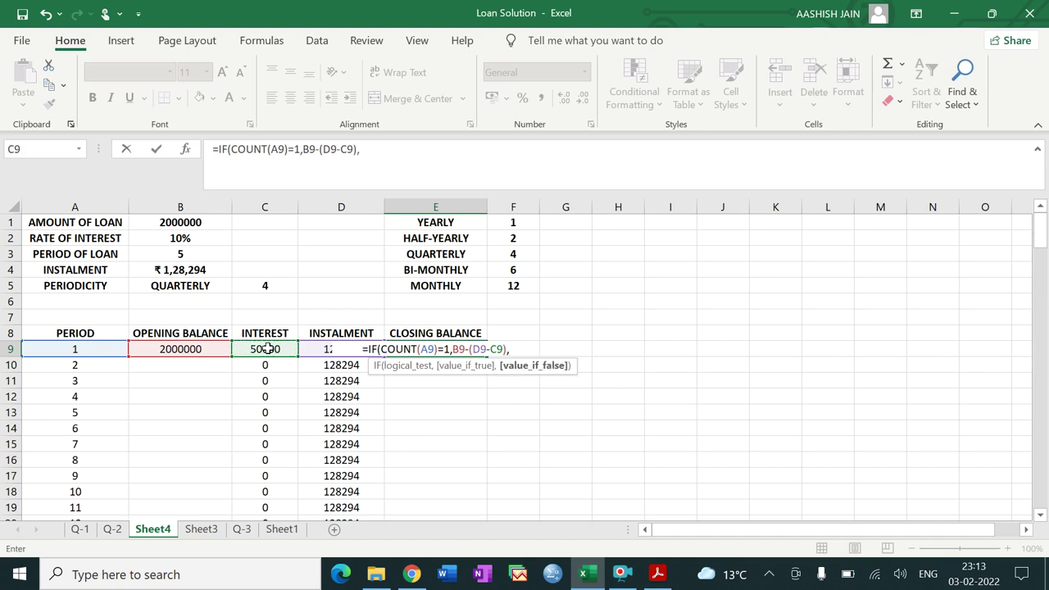
pyautogui.write('""')
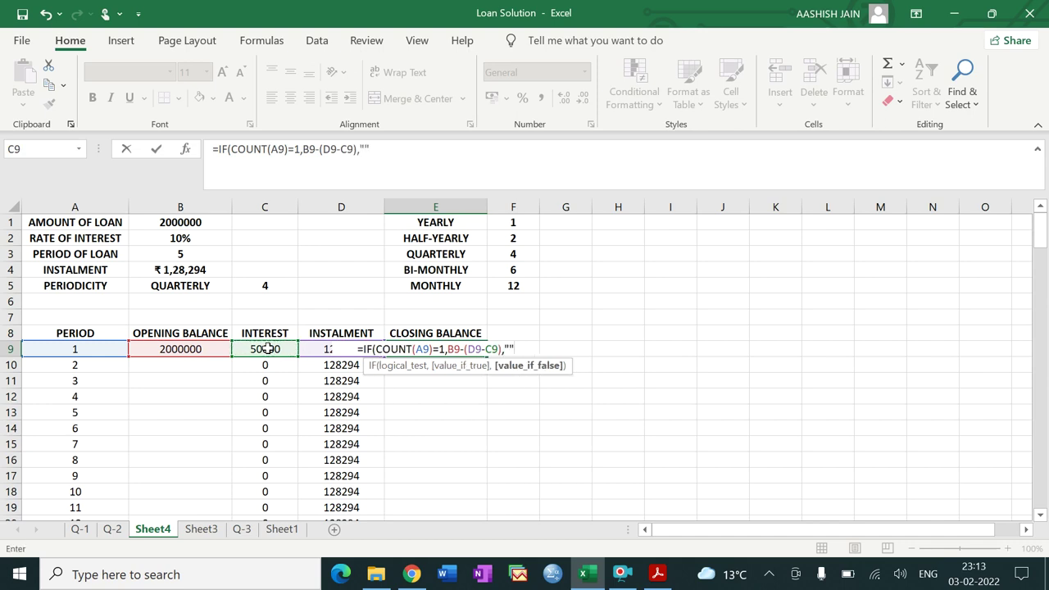
pyautogui.write(')')
pyautogui.press('Return')
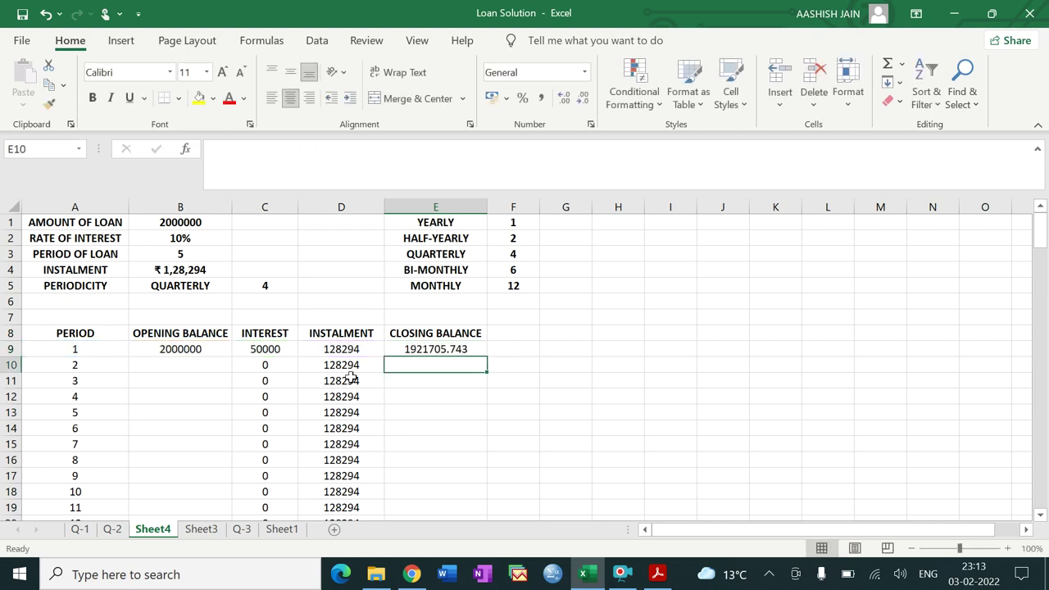
# Display the closing balance in E9 without decimal places and check its formula.
pyautogui.click(462, 350)
pyautogui.click(587, 103)
pyautogui.click(586, 102)
pyautogui.click(586, 102)
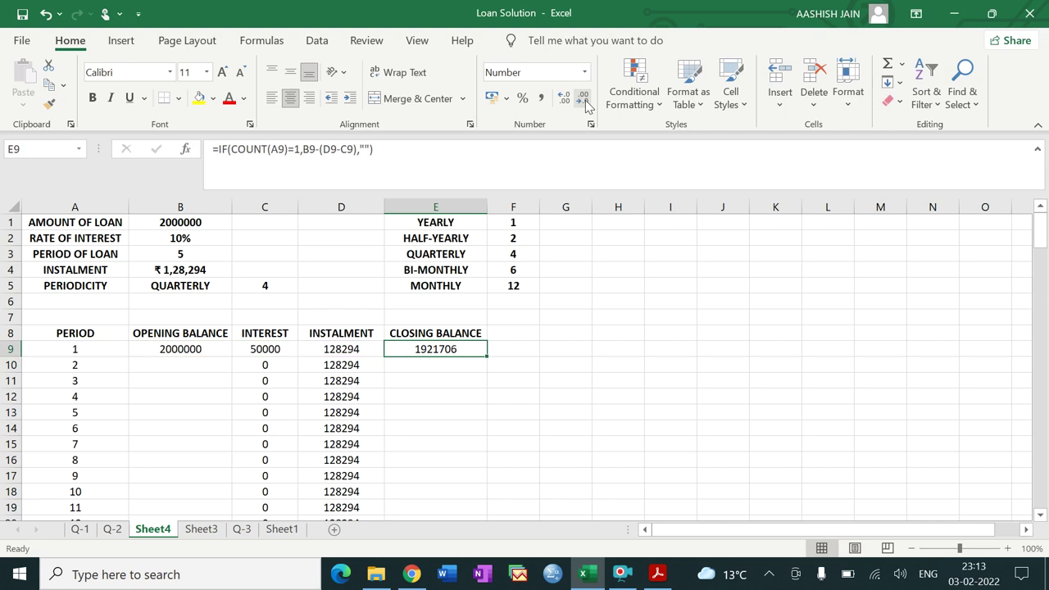
pyautogui.click(602, 391)
pyautogui.click(448, 346)
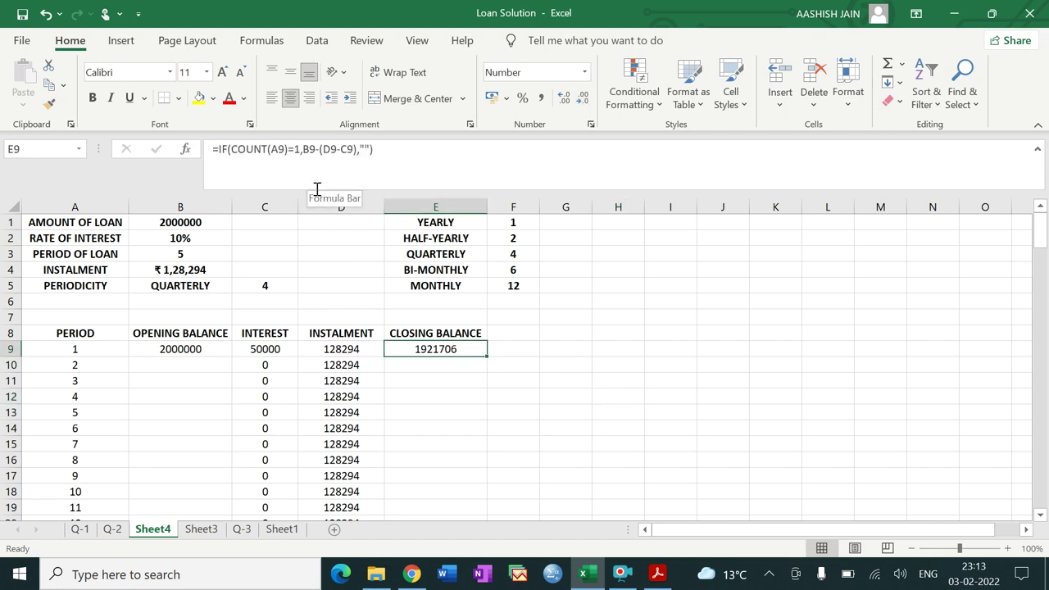
pyautogui.click(682, 466)
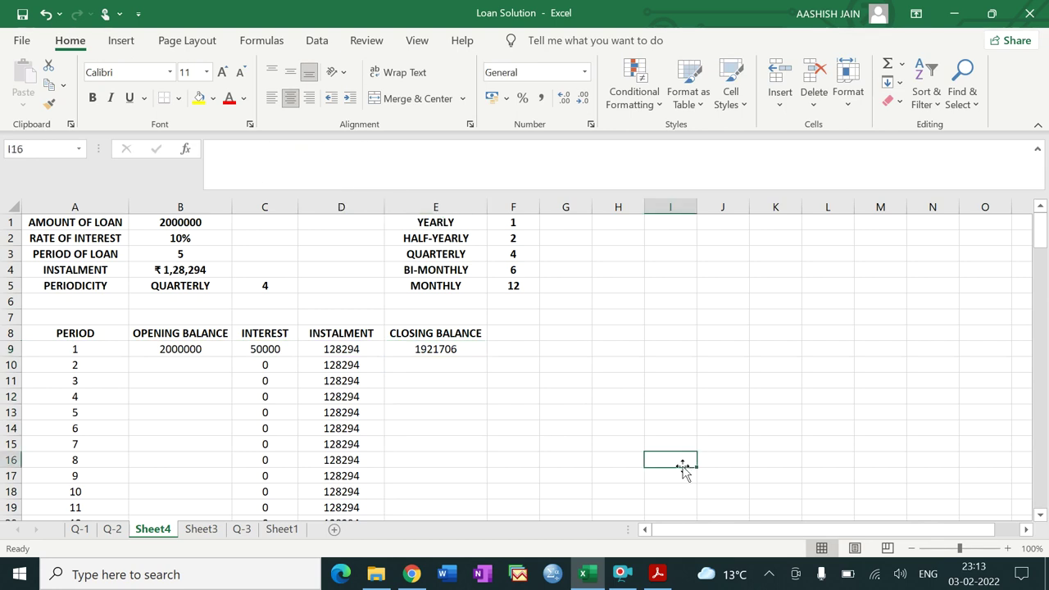
# Fill the E9 formula down the CLOSING BALANCE column, well beyond the last period row.
pyautogui.click(465, 349)
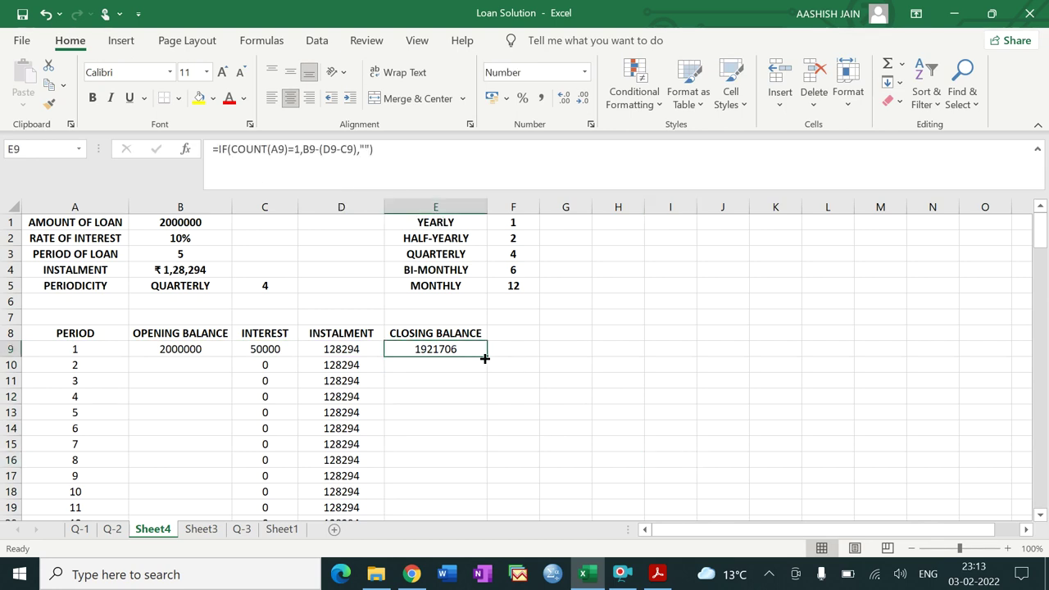
pyautogui.moveTo(487, 358); pyautogui.dragTo(458, 476)
pyautogui.click(615, 464)
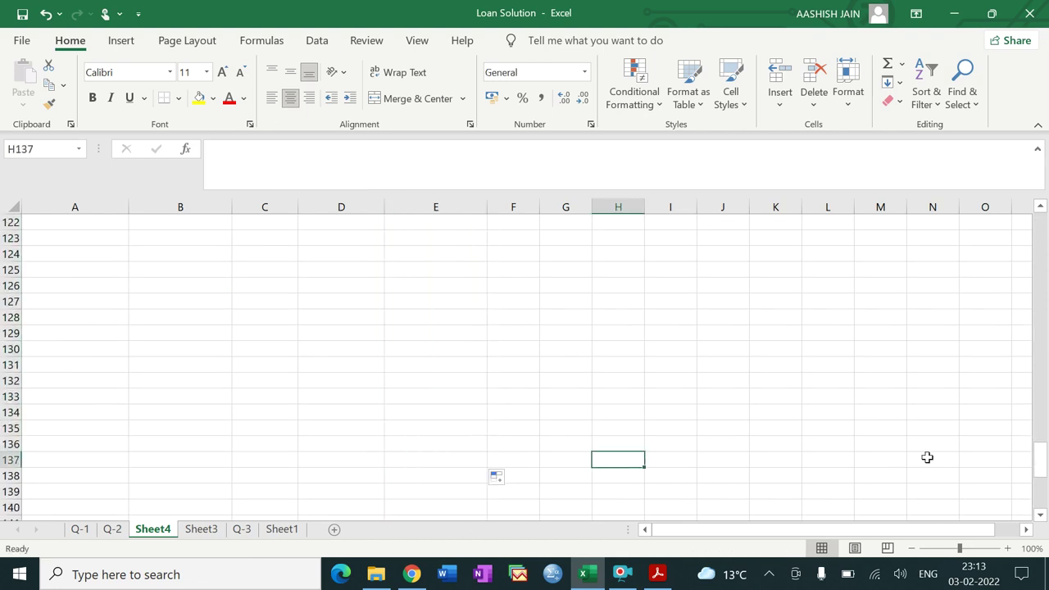
pyautogui.click(622, 574)
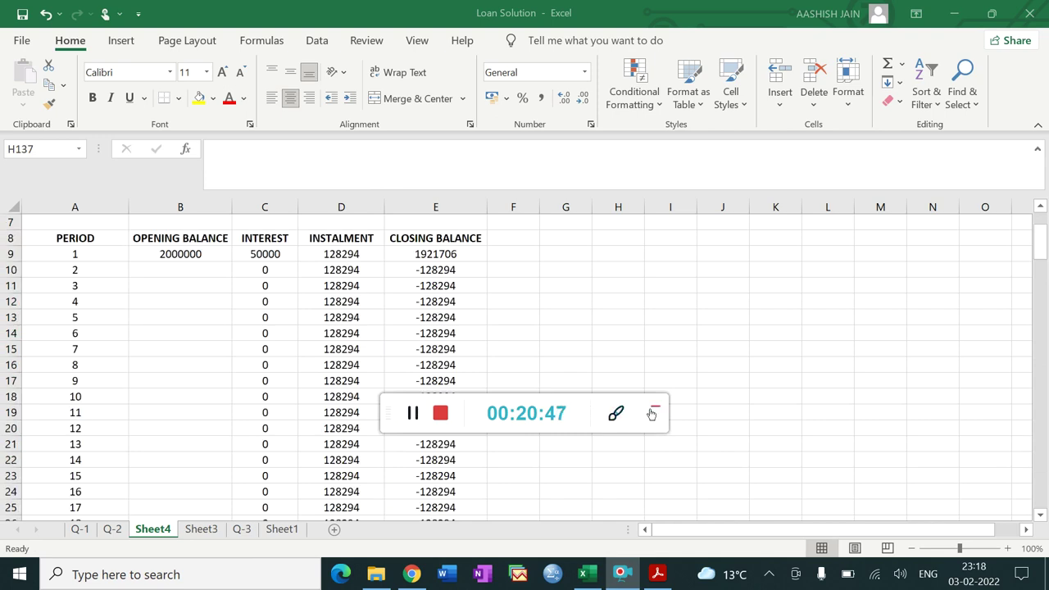
pyautogui.click(655, 406)
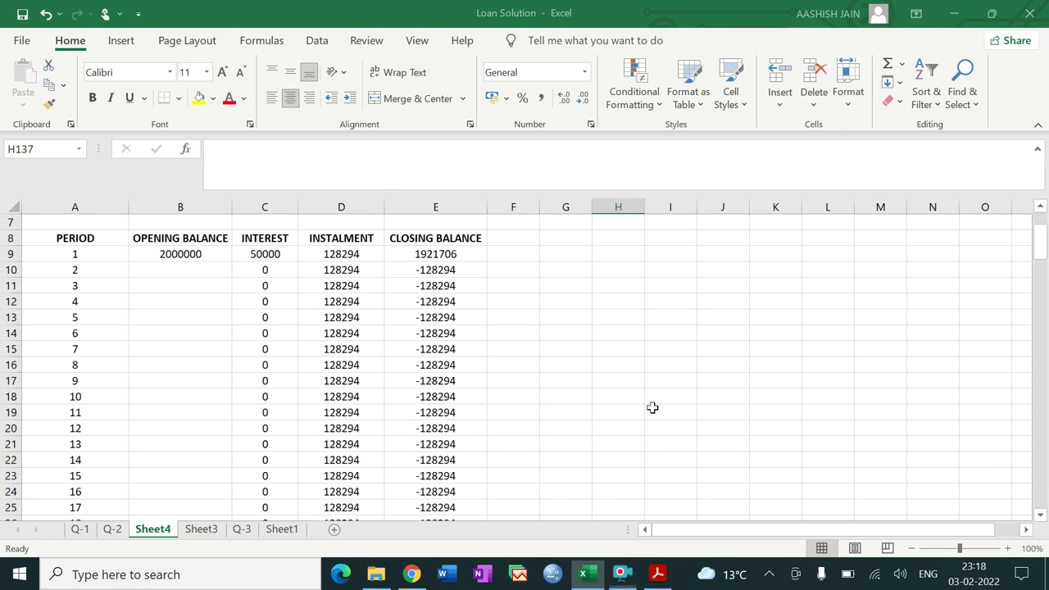
pyautogui.click(686, 531)
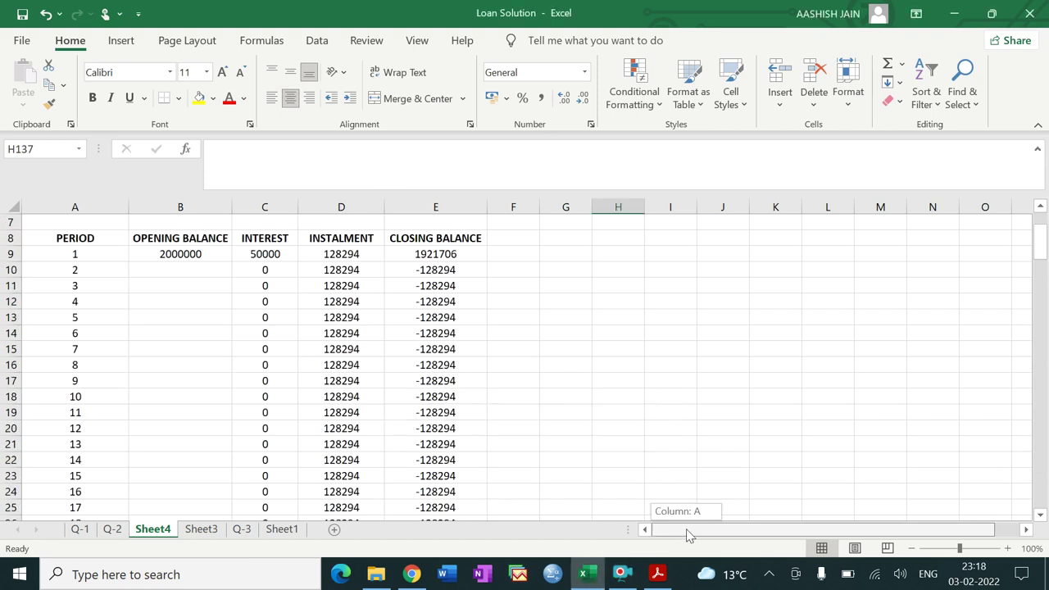
# Start the second period's opening balance formula in B10 with a test that A10 holds a number, =IF(COUNT(A10)=1,.
pyautogui.click(211, 273)
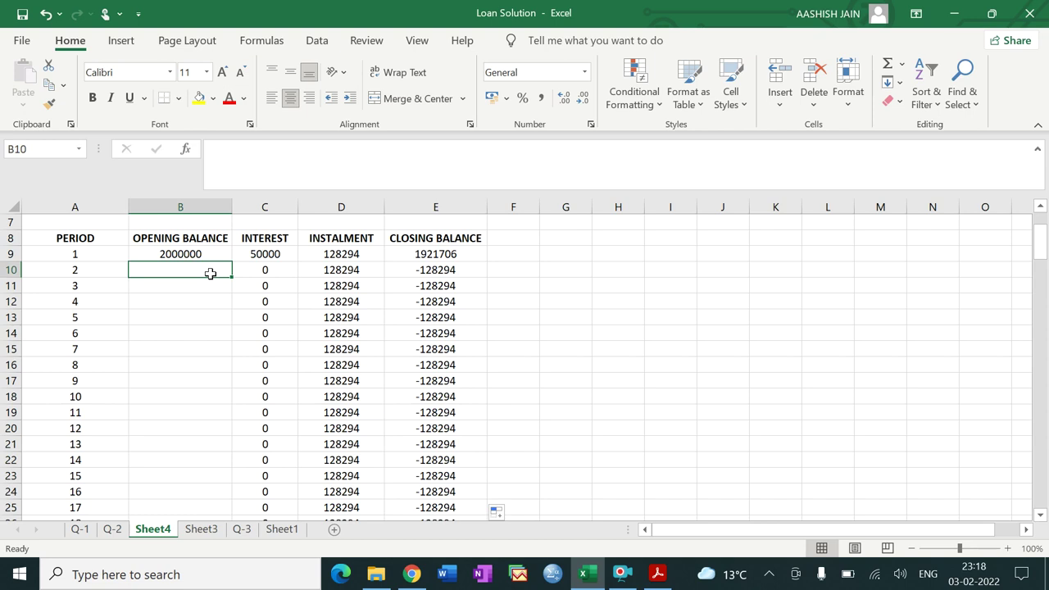
pyautogui.write('=IF(COUNT')
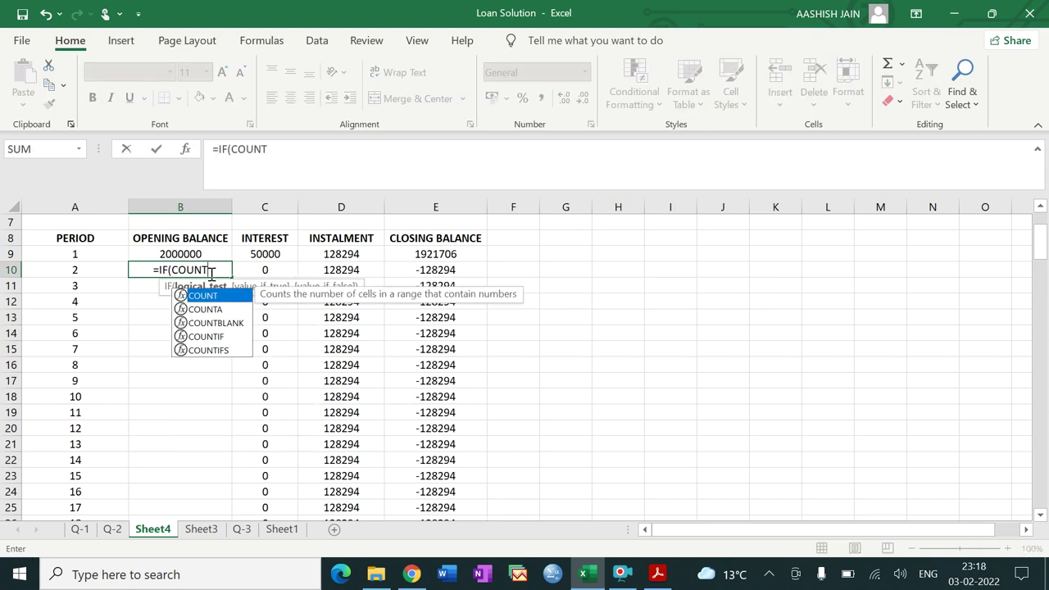
pyautogui.write('(')
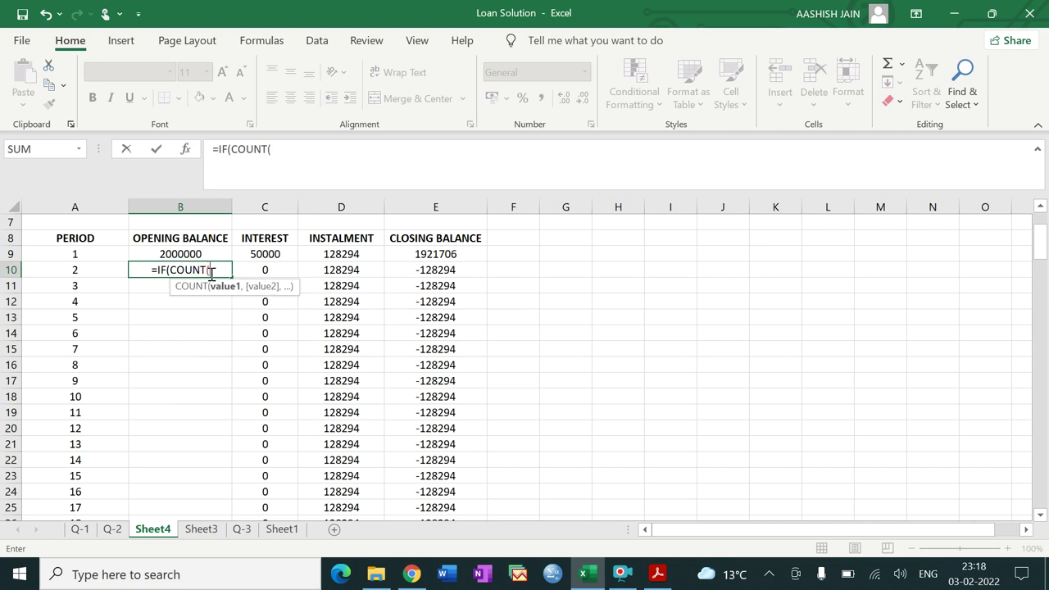
pyautogui.click(62, 269)
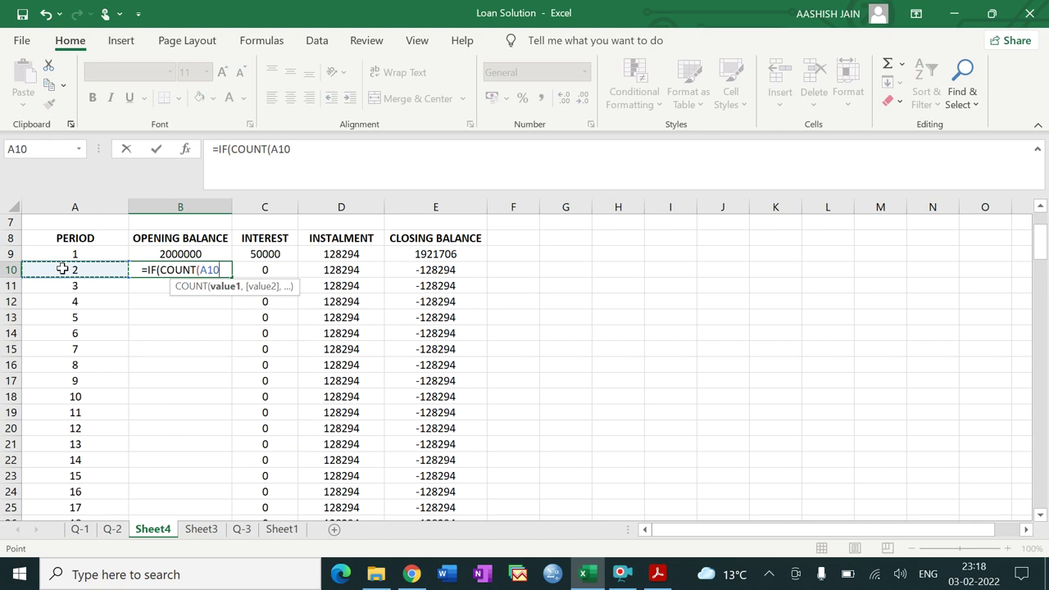
pyautogui.write(')=1')
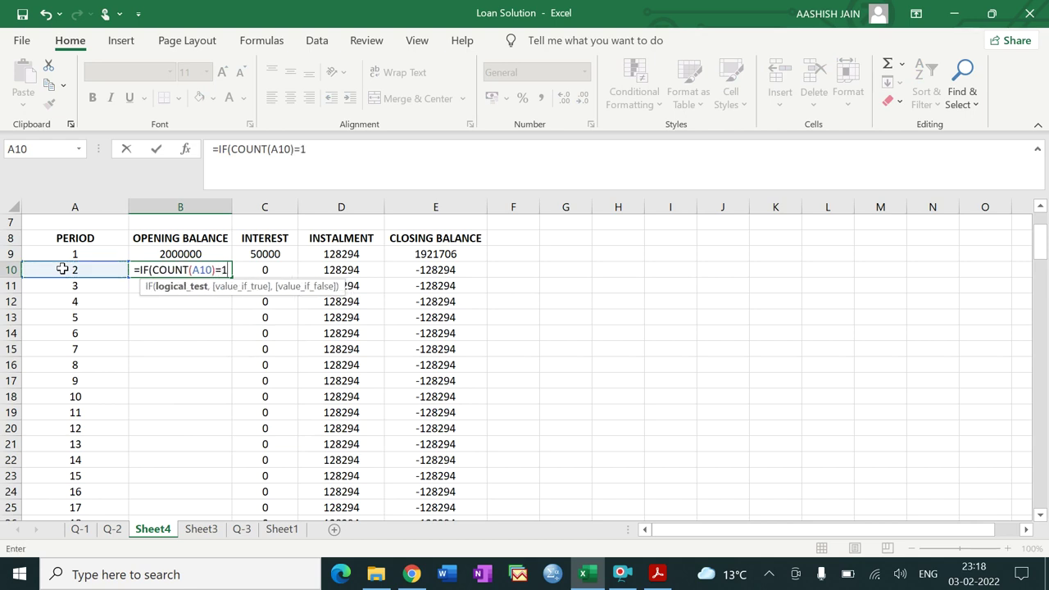
pyautogui.write(',')
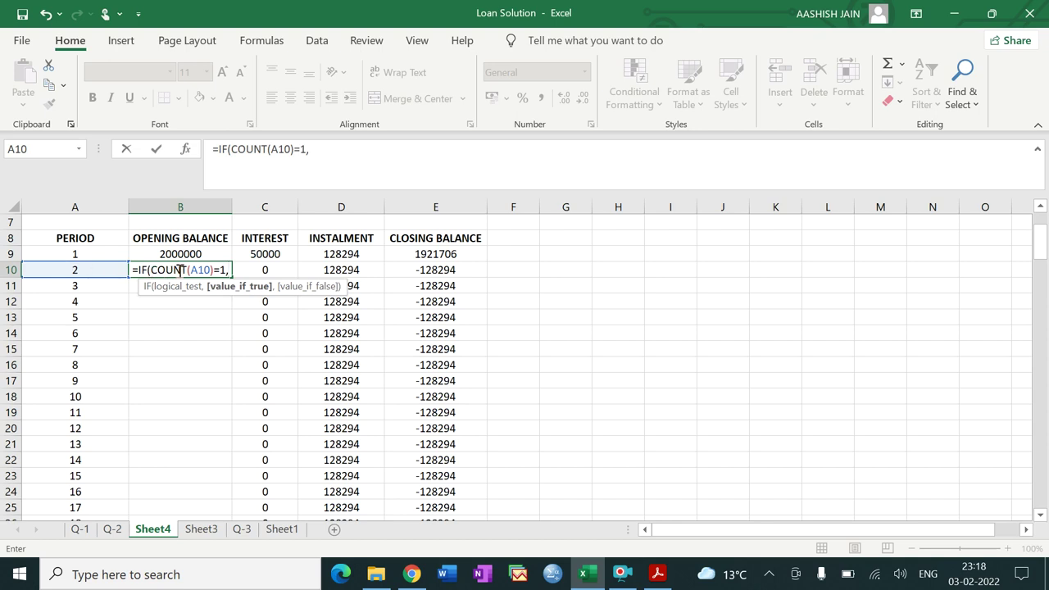
# Complete the B10 formula with the previous closing balance E9 if true and an empty string if false, making =IF(COUNT(A10)=1,E9,"").
pyautogui.click(417, 253)
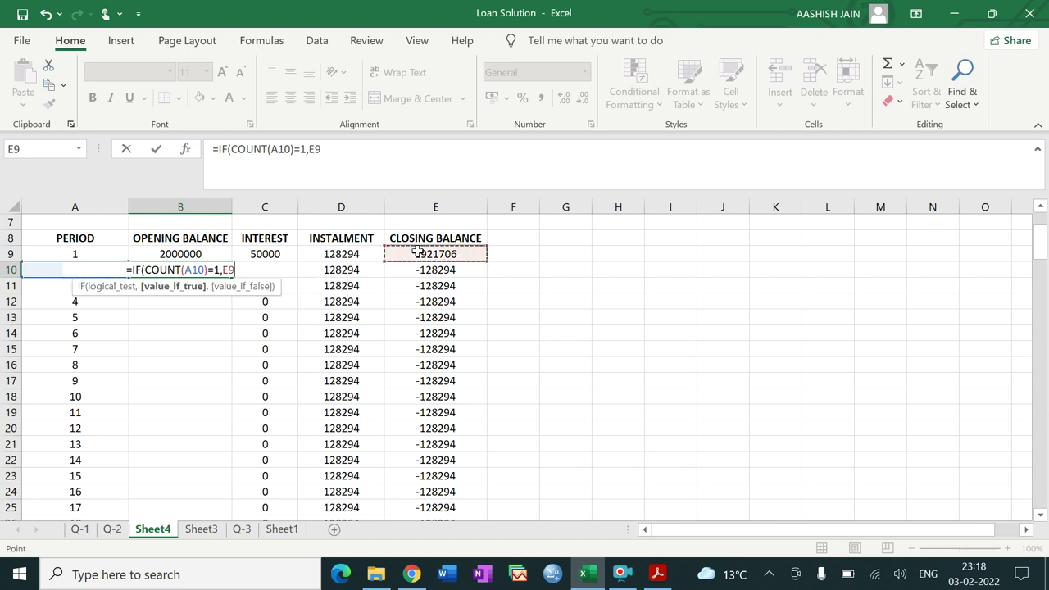
pyautogui.write(',')
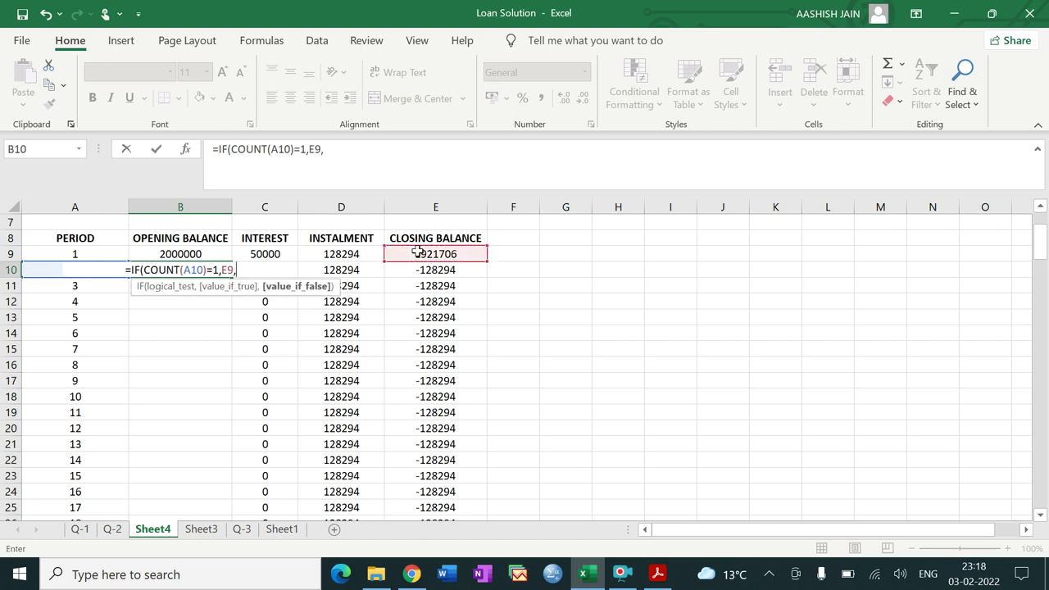
pyautogui.write('"")')
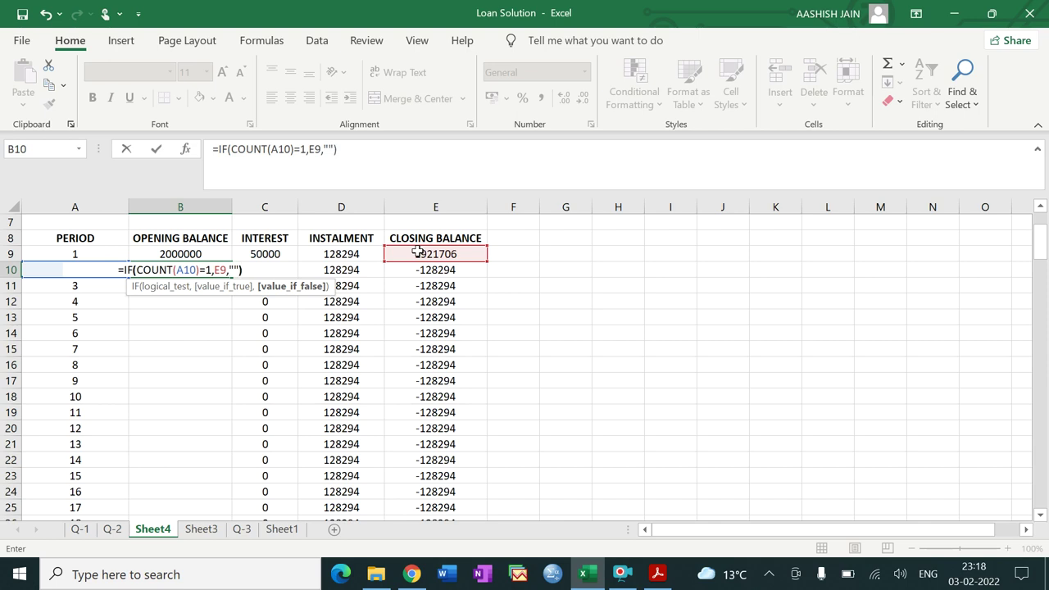
pyautogui.press('Return')
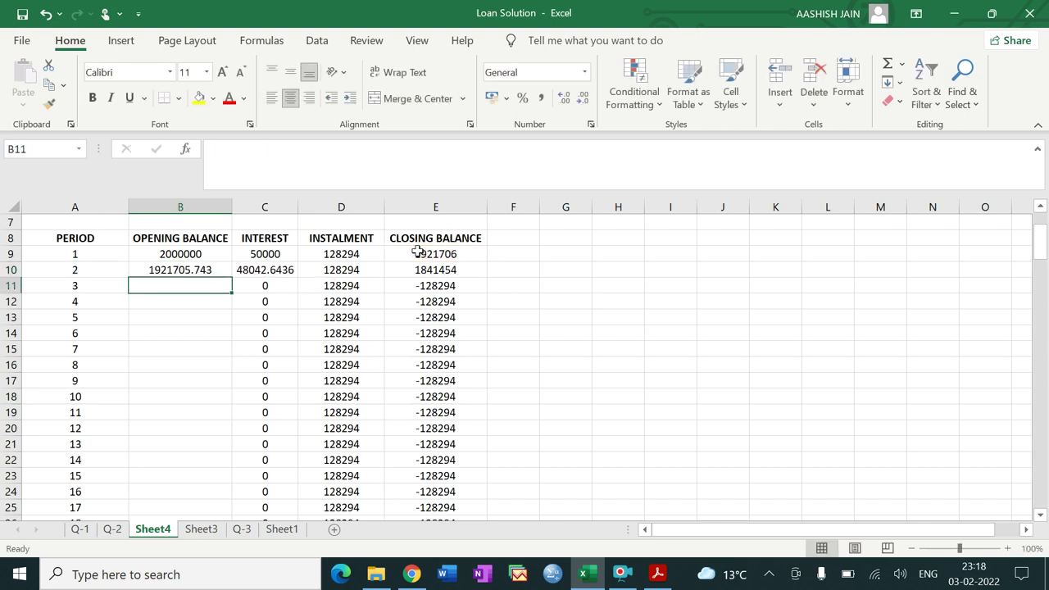
# Display the second period's opening balance and interest, B10:C10, without decimal places.
pyautogui.click(187, 270)
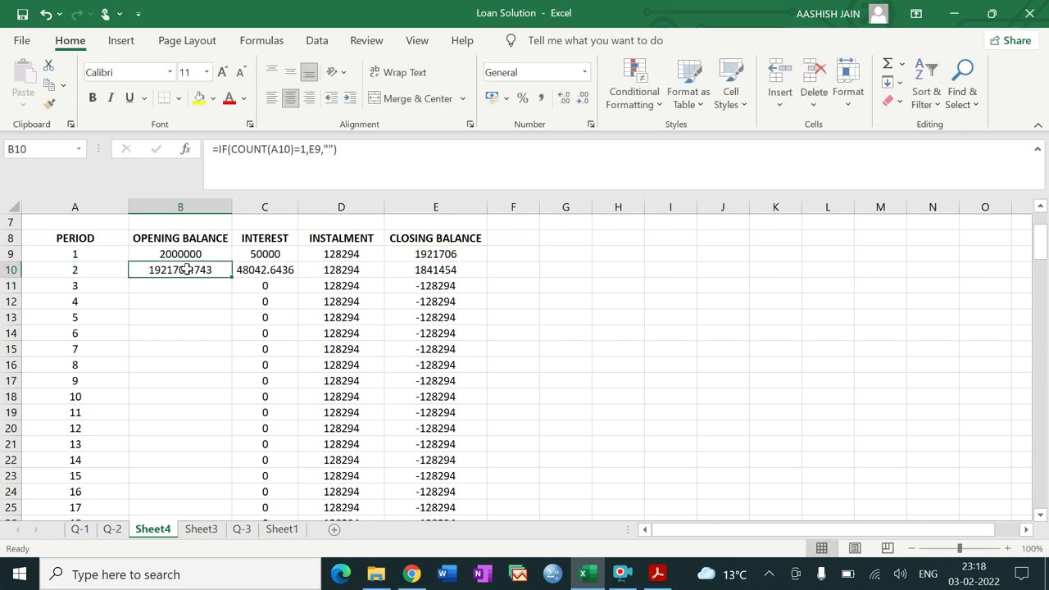
pyautogui.moveTo(187, 270); pyautogui.dragTo(259, 270)
pyautogui.click(582, 99)
pyautogui.click(583, 98)
pyautogui.click(583, 98)
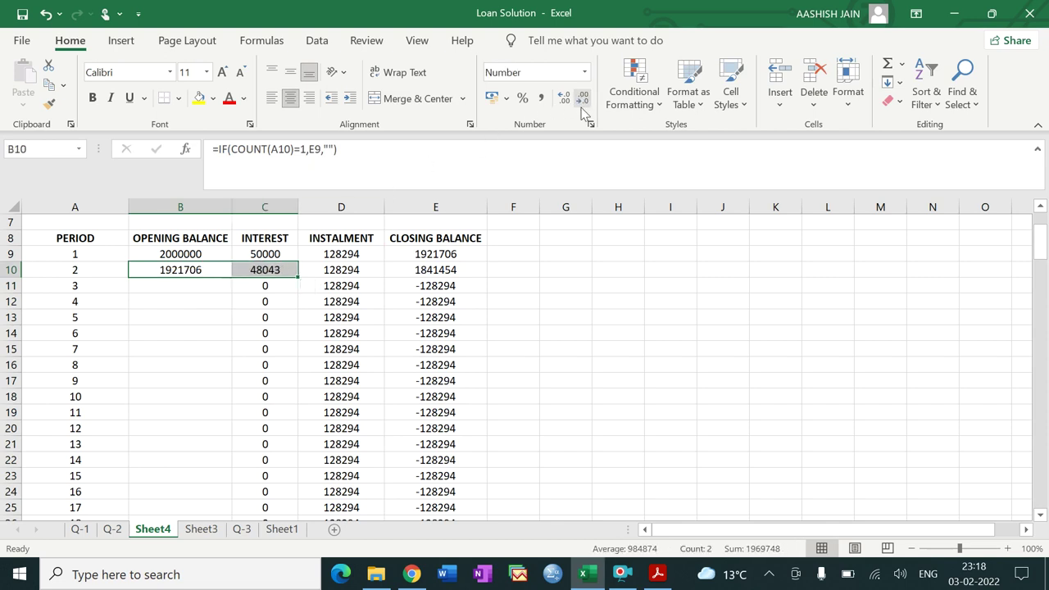
# Fill the B10 opening balance formula down the OPENING BALANCE column as far as row 56.
pyautogui.click(582, 328)
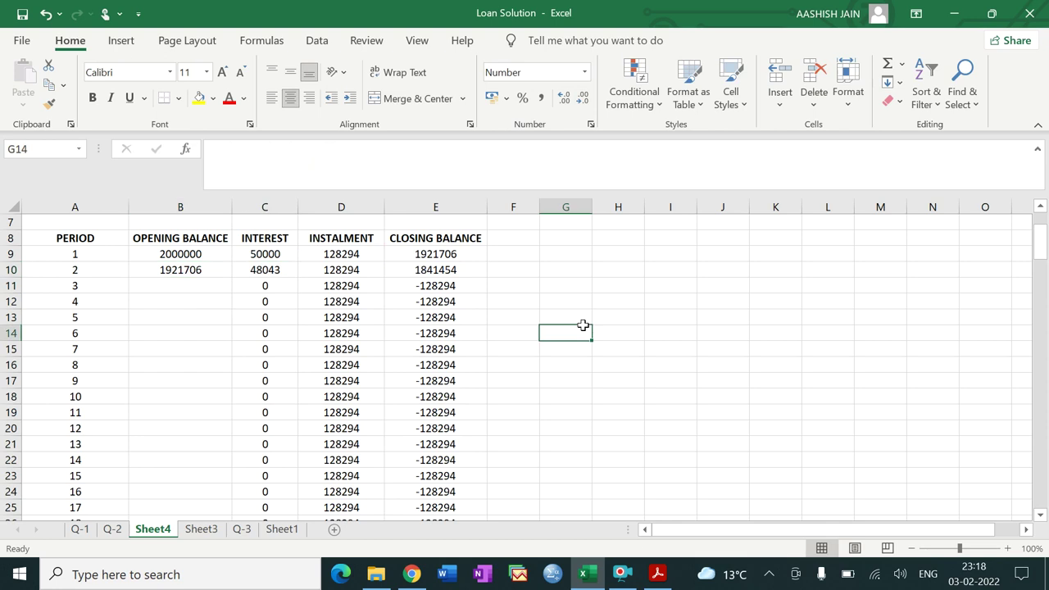
pyautogui.click(179, 271)
pyautogui.moveTo(232, 280); pyautogui.dragTo(196, 508)
pyautogui.click(482, 473)
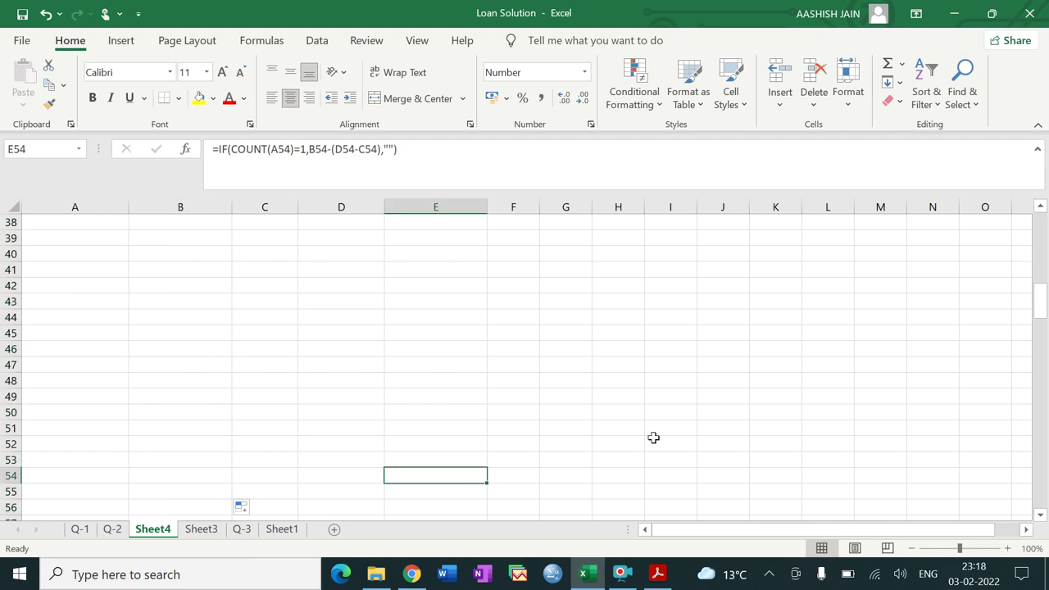
pyautogui.moveTo(1040, 316); pyautogui.dragTo(1046, 192)
# Display the INTEREST values from C11 down to the last period without decimal places.
pyautogui.scroll(-12, 1043, 221)
pyautogui.moveTo(1041, 295); pyautogui.dragTo(1042, 231)
pyautogui.moveTo(279, 284); pyautogui.dragTo(279, 400)
pyautogui.click(582, 97)
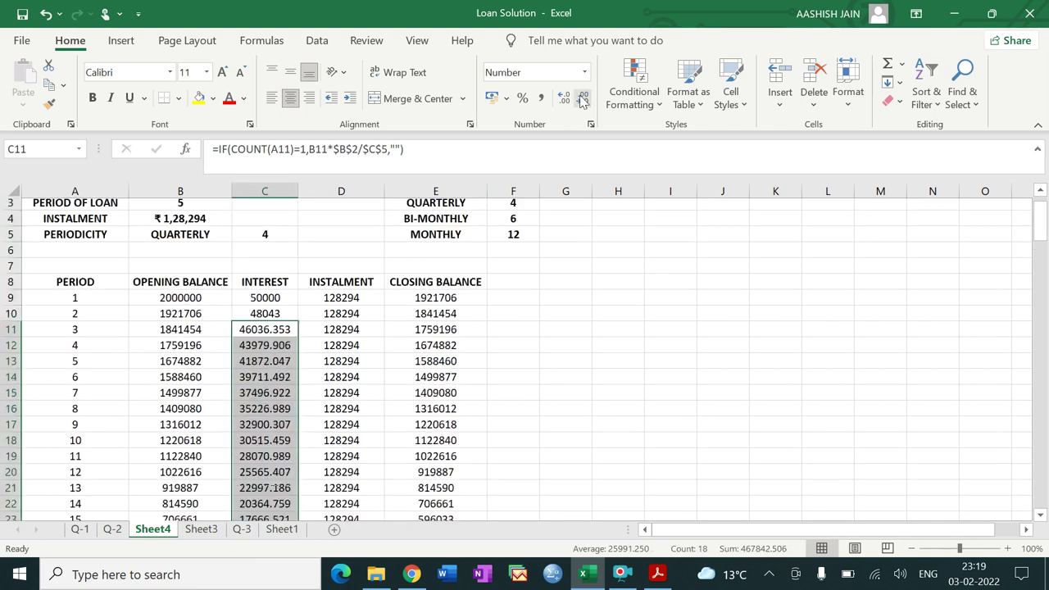
pyautogui.click(582, 97)
pyautogui.click(582, 97)
pyautogui.click(582, 98)
pyautogui.click(566, 377)
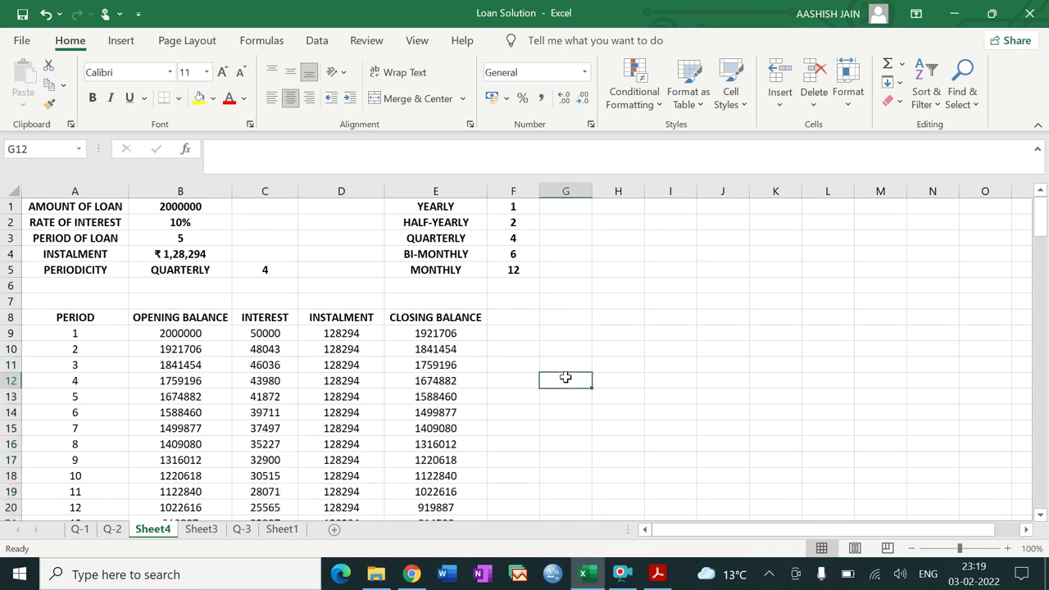
# Check the schedule's last period rows and set the periodicity in B5 to MONTHLY.
pyautogui.moveTo(1042, 232); pyautogui.dragTo(1042, 254)
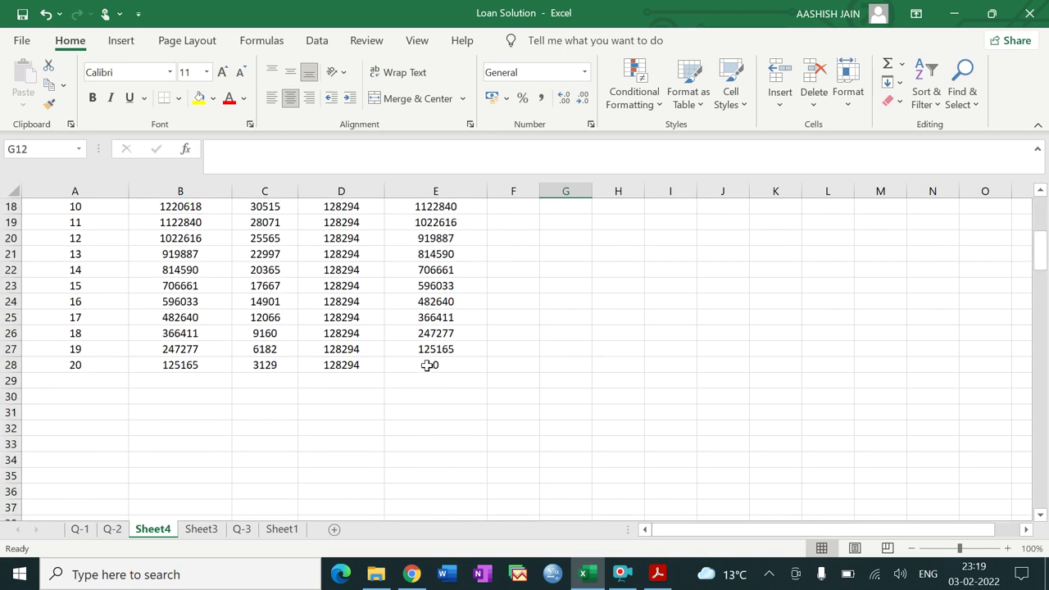
pyautogui.moveTo(1043, 253); pyautogui.dragTo(1042, 215)
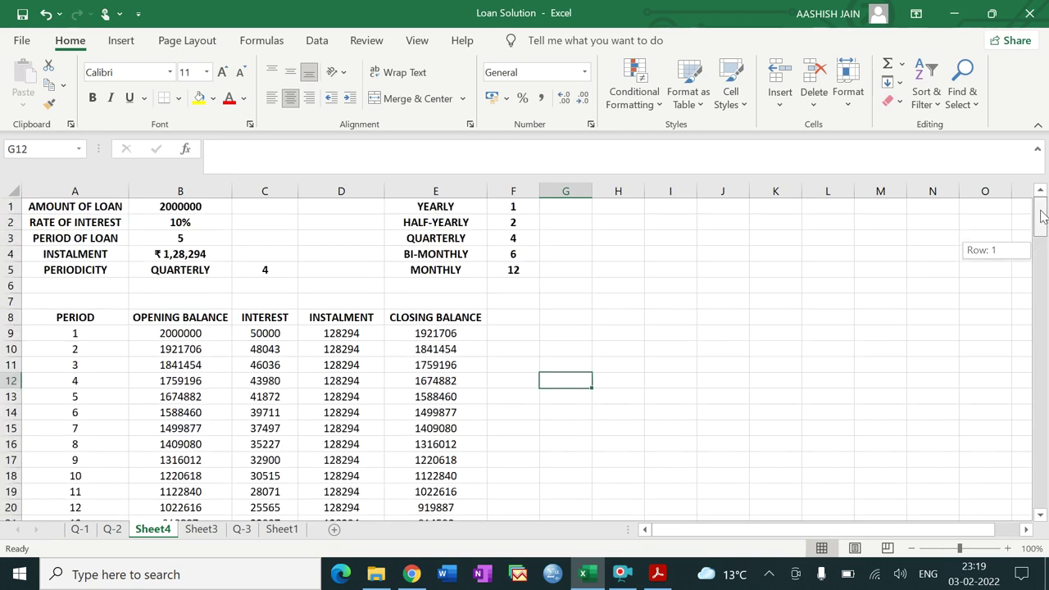
pyautogui.click(197, 271)
pyautogui.click(238, 271)
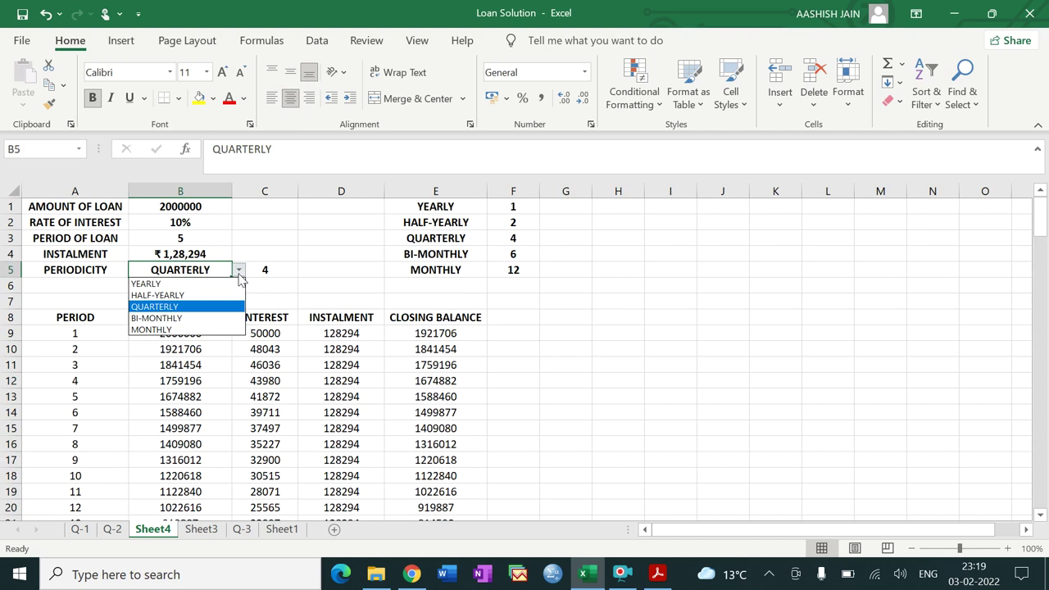
pyautogui.click(201, 329)
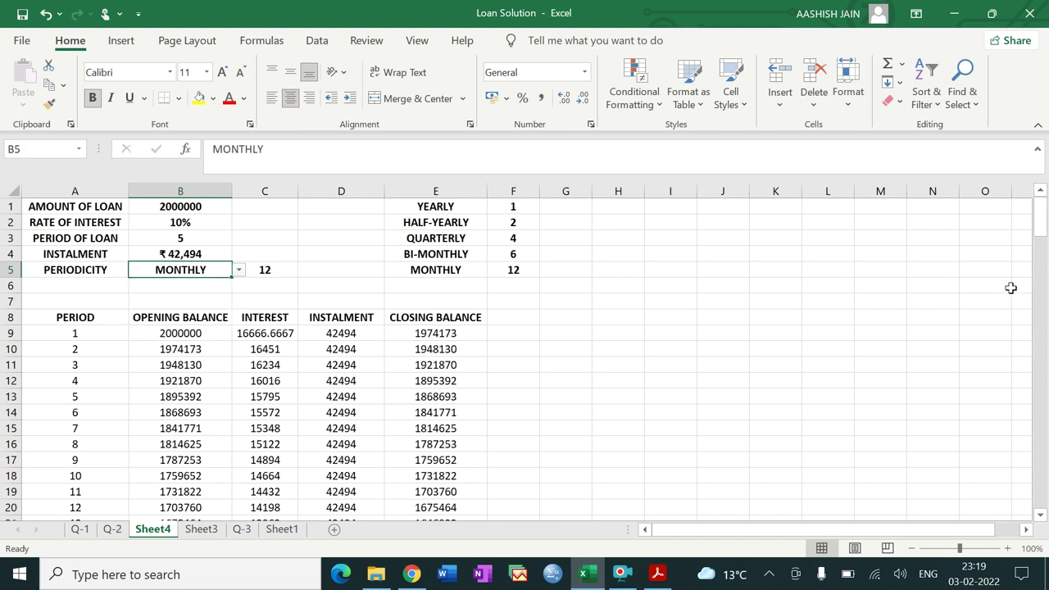
# Extend the opening balance formula from B56 down past the row of period 60.
pyautogui.moveTo(1045, 235); pyautogui.dragTo(1045, 343)
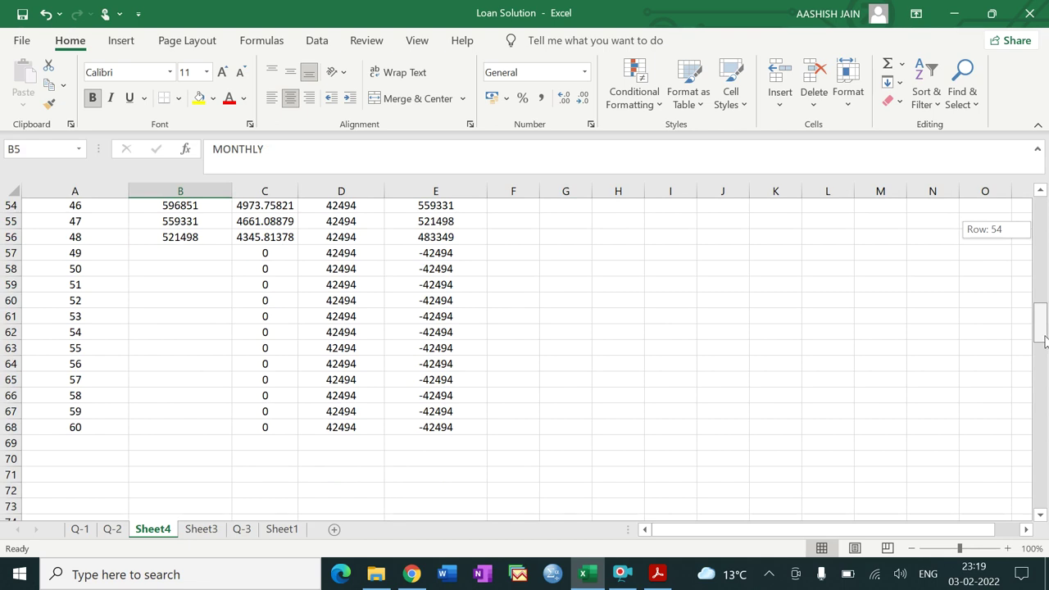
pyautogui.moveTo(1045, 343); pyautogui.dragTo(1045, 341)
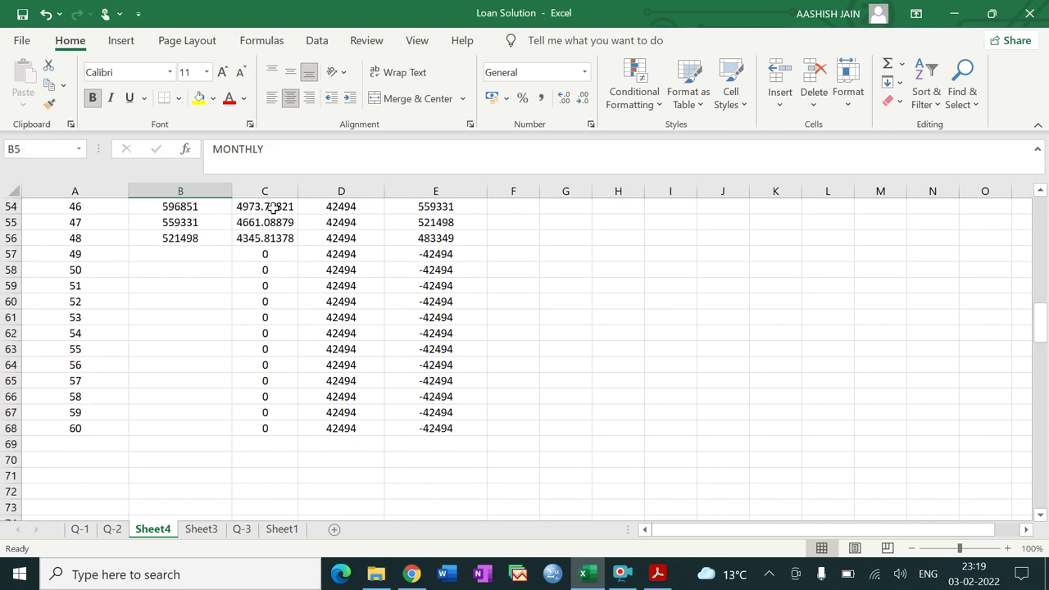
pyautogui.click(209, 240)
pyautogui.moveTo(232, 246); pyautogui.dragTo(211, 447)
pyautogui.click(635, 410)
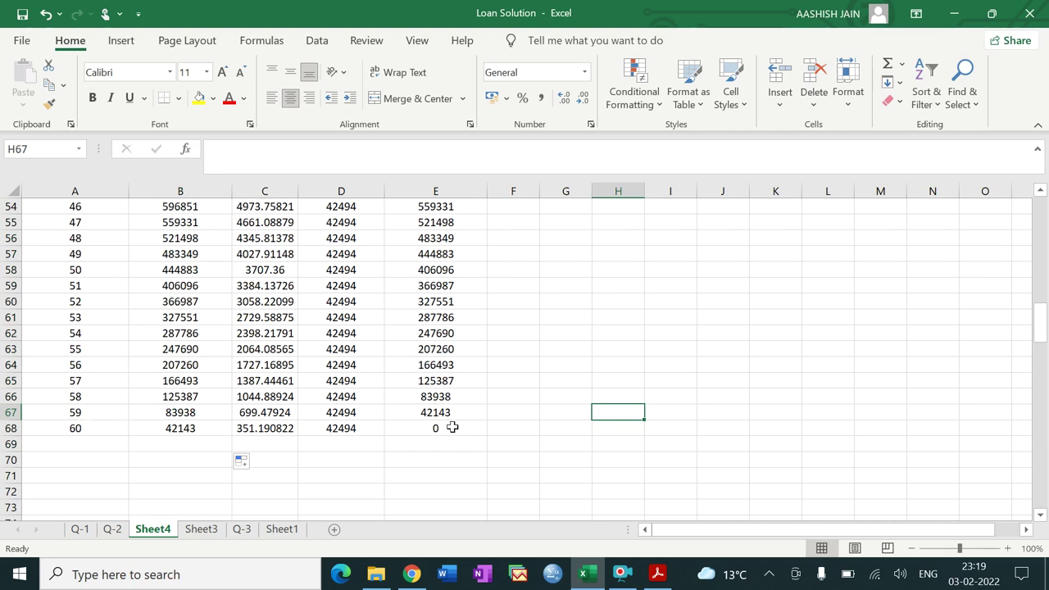
# Switch the periodicity in B5 to YEARLY to test the schedule, and set it back to QUARTERLY.
pyautogui.moveTo(1040, 322); pyautogui.dragTo(1045, 211)
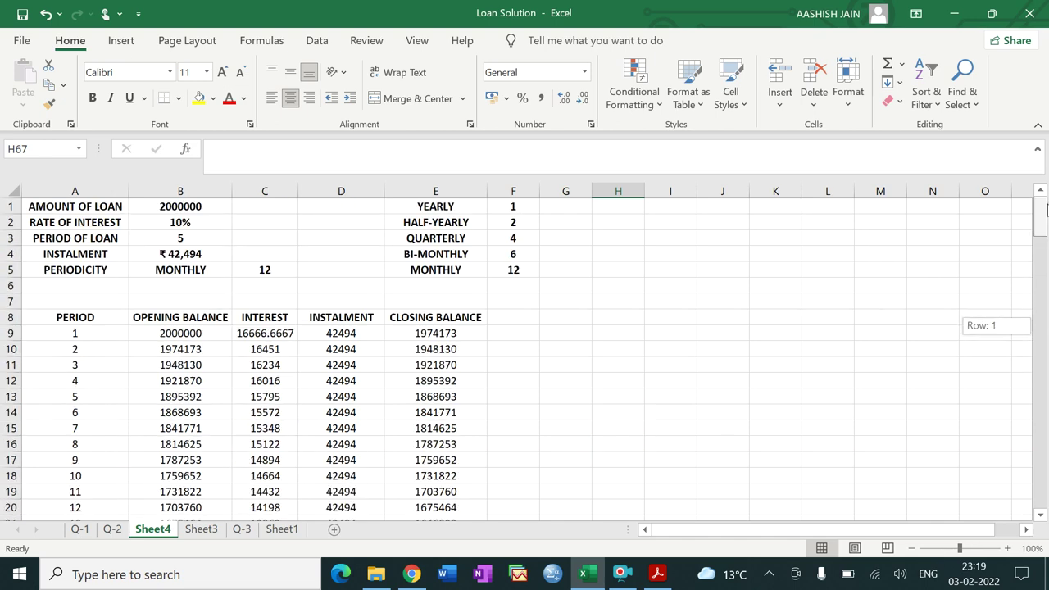
pyautogui.click(201, 271)
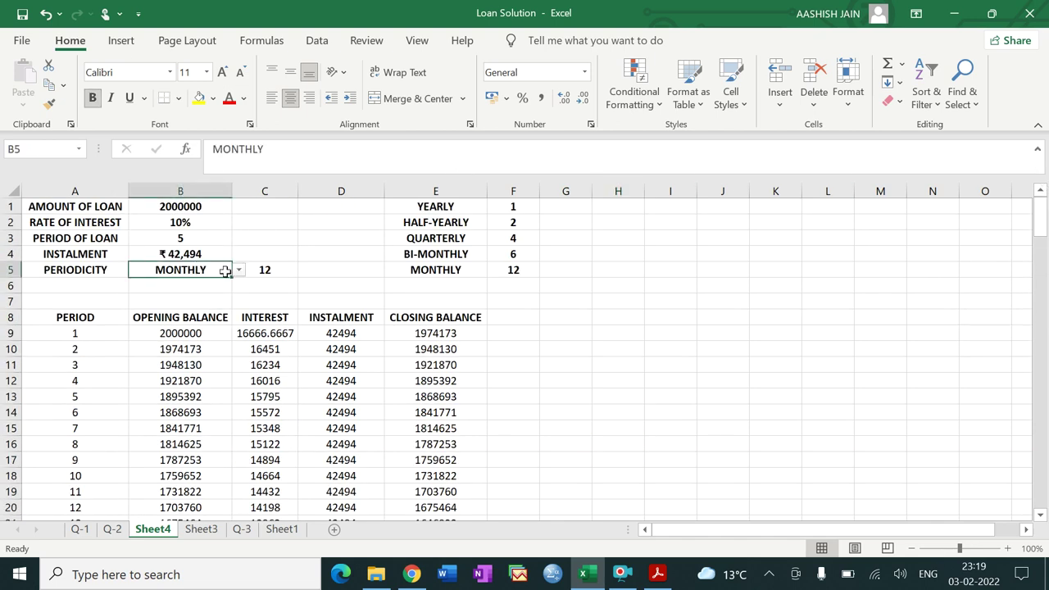
pyautogui.click(239, 270)
pyautogui.press('Escape')
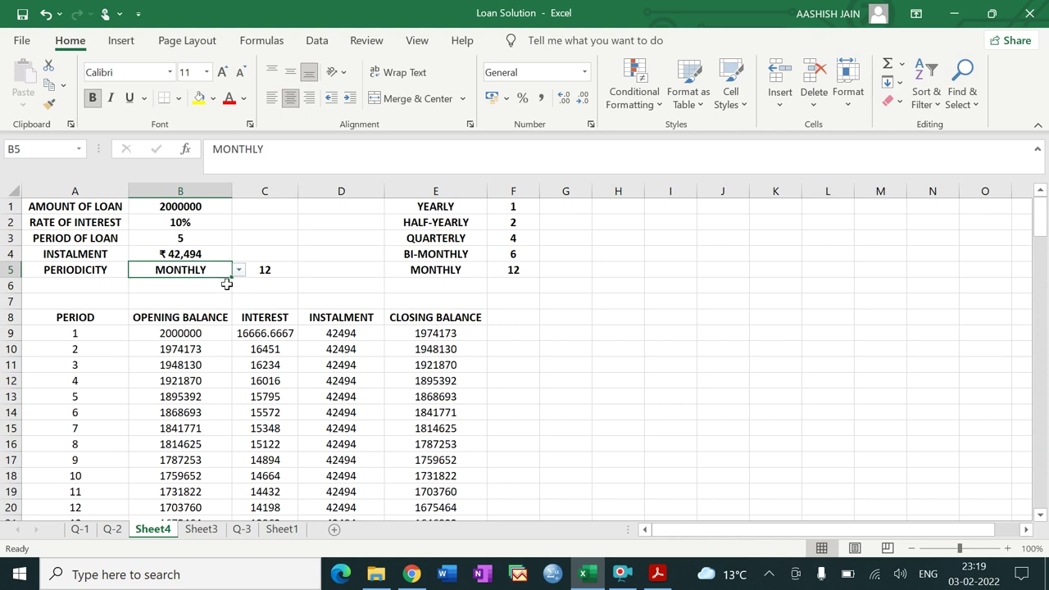
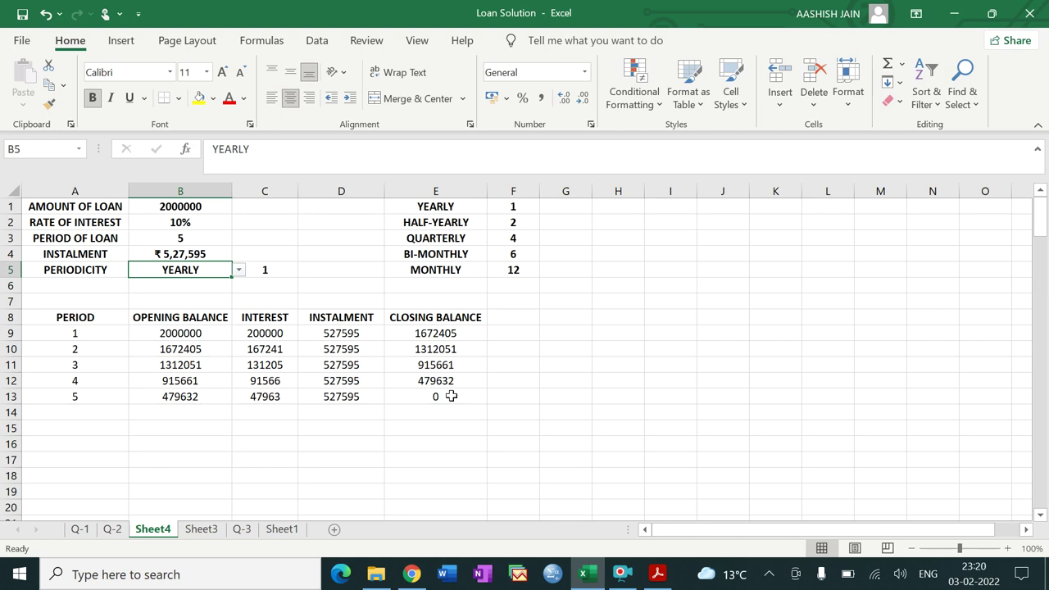
pyautogui.click(239, 270)
pyautogui.click(215, 307)
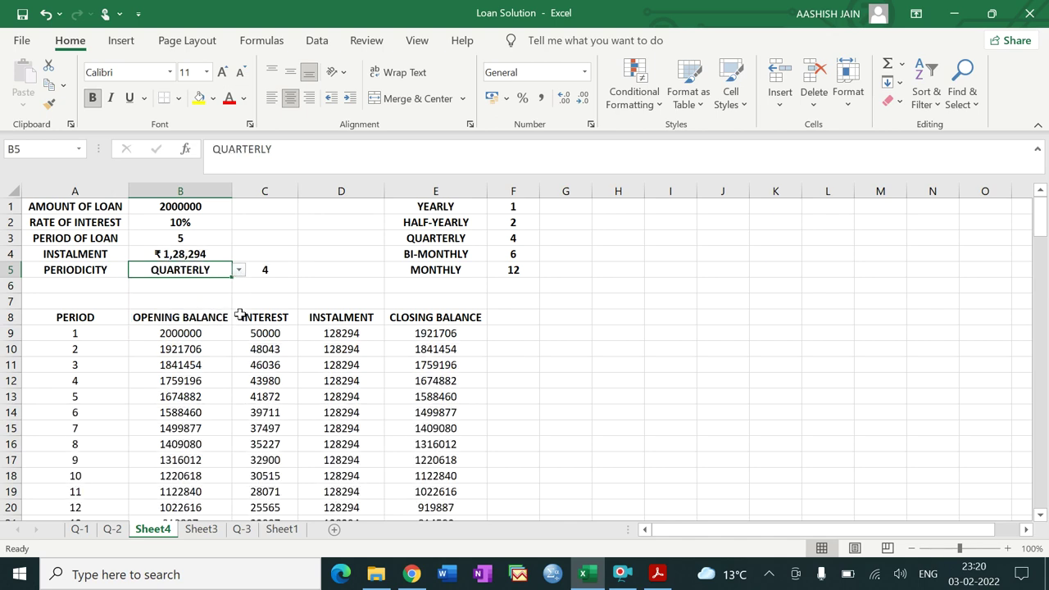
# Switch to the question PDF in Acrobat Reader, read the items to compute for question 2, and return to Excel.
pyautogui.click(655, 573)
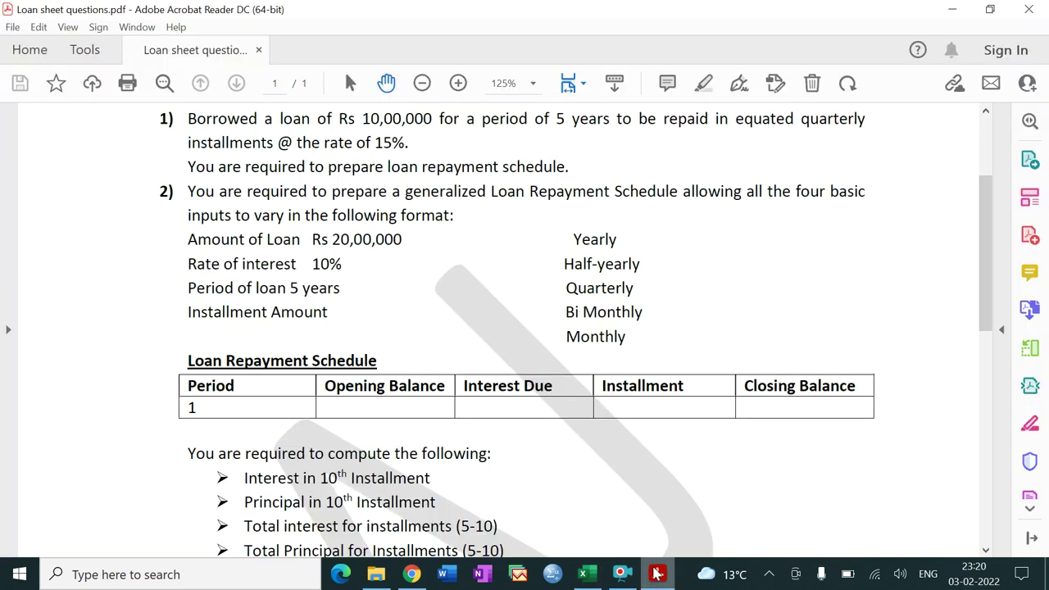
pyautogui.moveTo(988, 291); pyautogui.dragTo(988, 332)
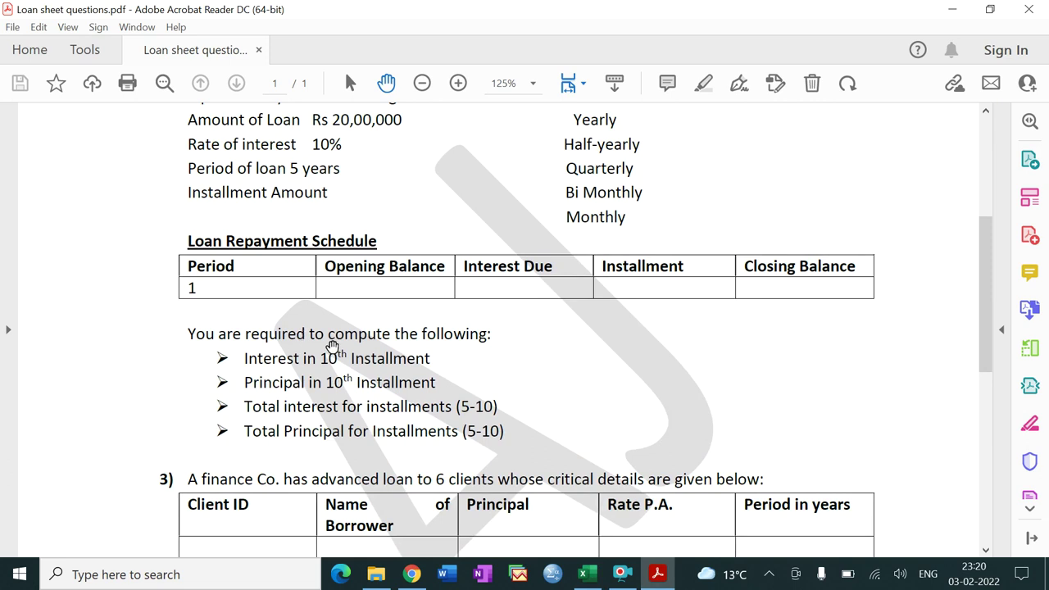
pyautogui.click(587, 575)
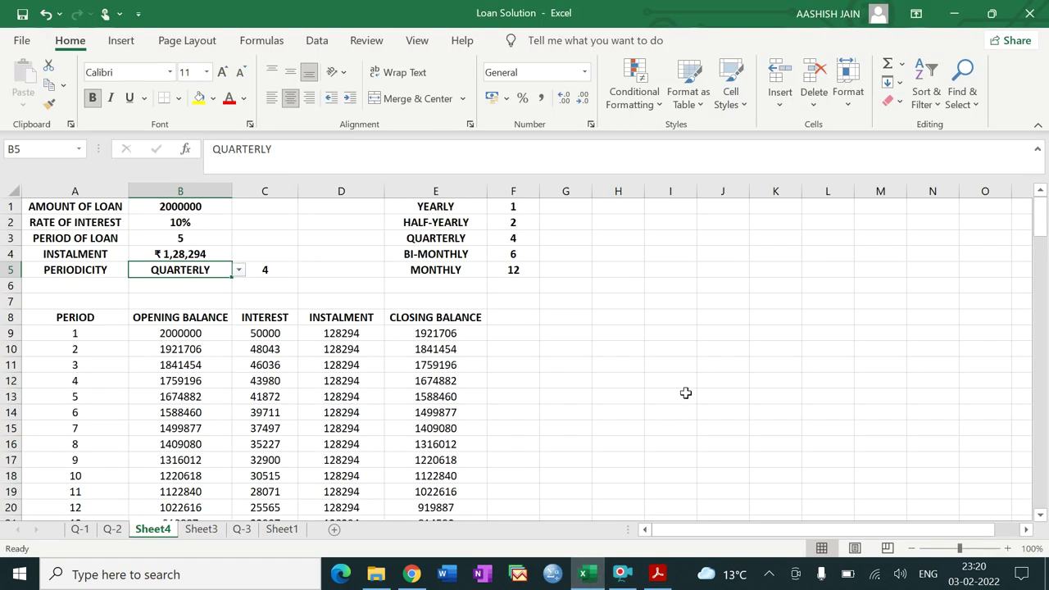
# Enter the label "Interest in 10th instalment" in cell I11, beside the schedule.
pyautogui.click(675, 366)
pyautogui.write('P')
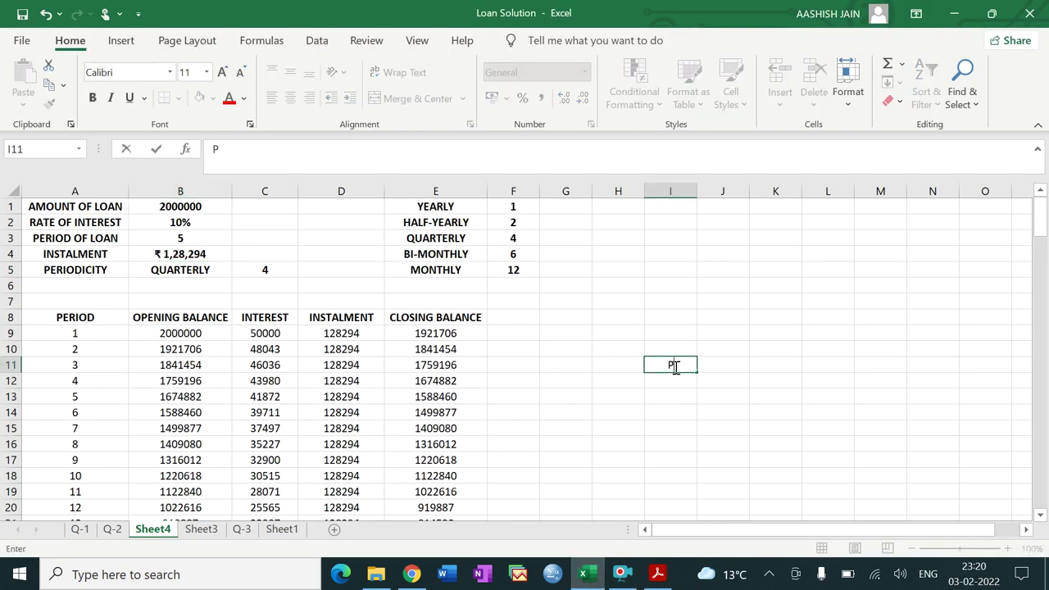
pyautogui.press('BackSpace')
pyautogui.write('Inters')
pyautogui.press('BackSpace')
pyautogui.press('BackSpace')
pyautogui.write('rest in 10th ')
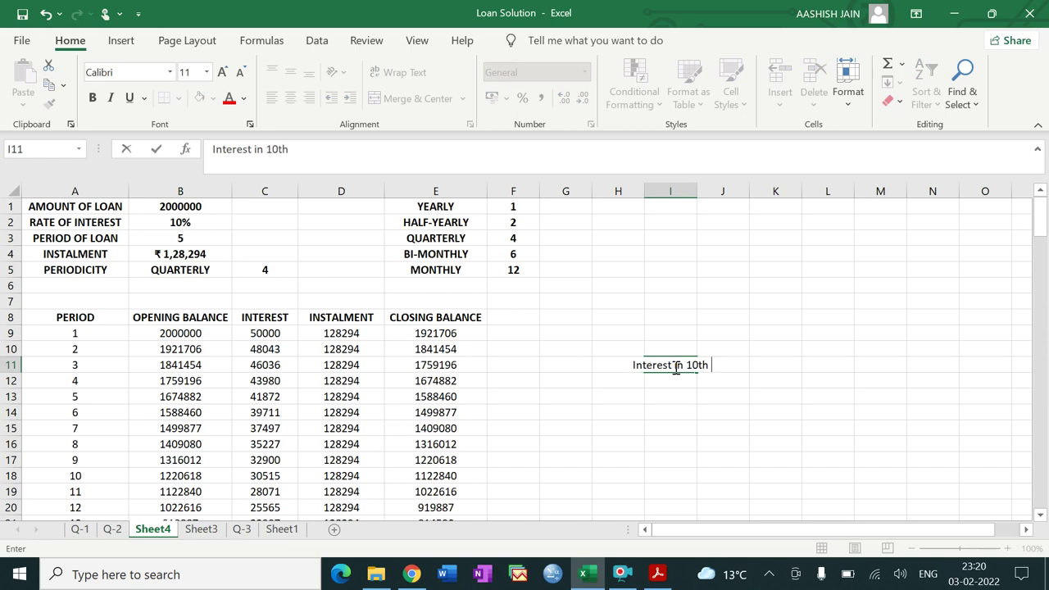
pyautogui.write('instalm')
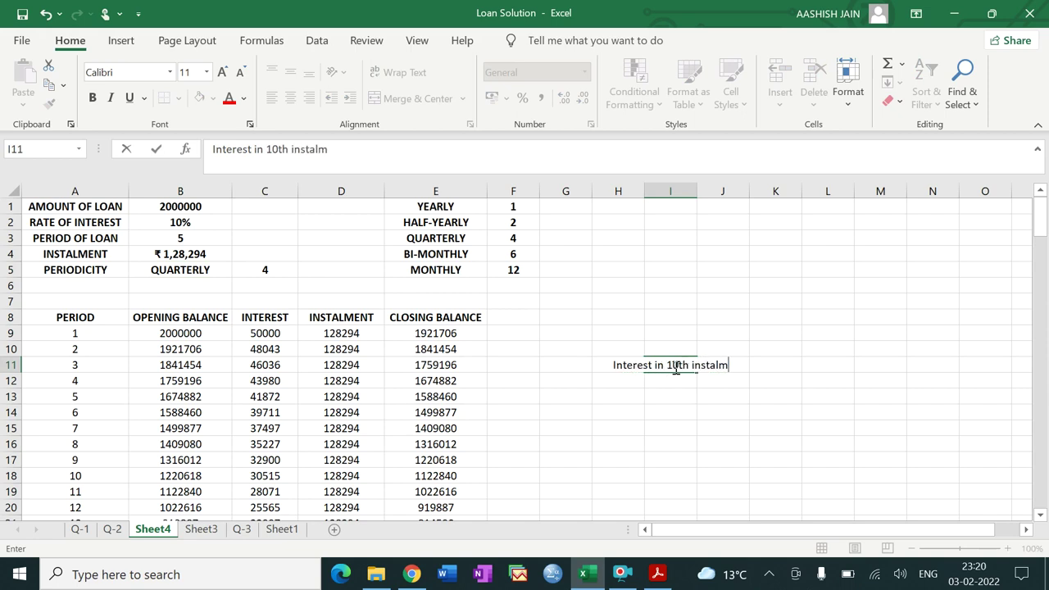
pyautogui.write('ent')
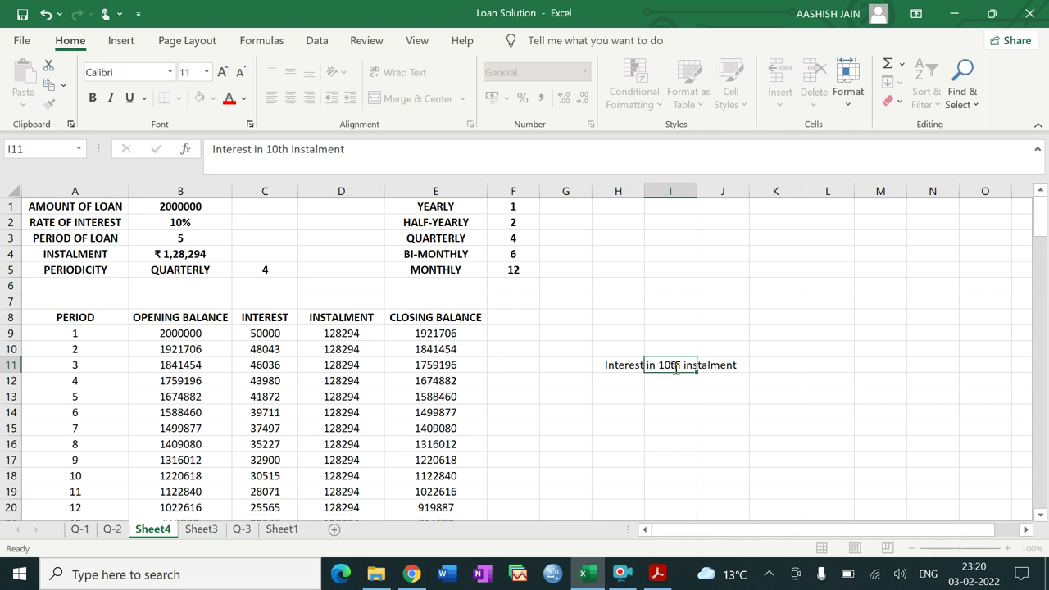
pyautogui.press('Return')
# Enter the label "Principal in 10th instalment" in cell I12.
pyautogui.write('Pr')
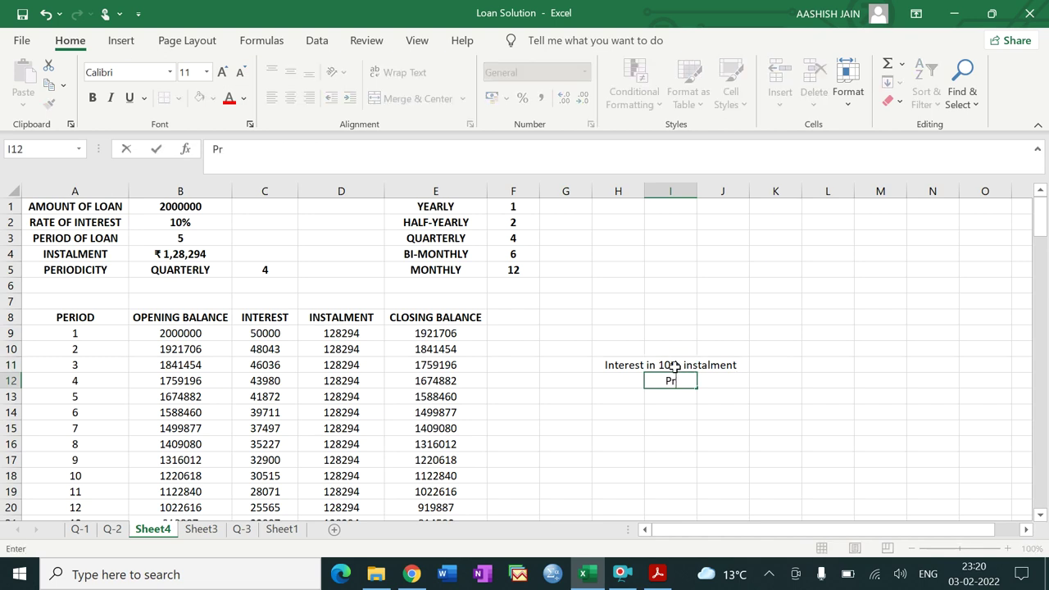
pyautogui.write('incipal in 10th ')
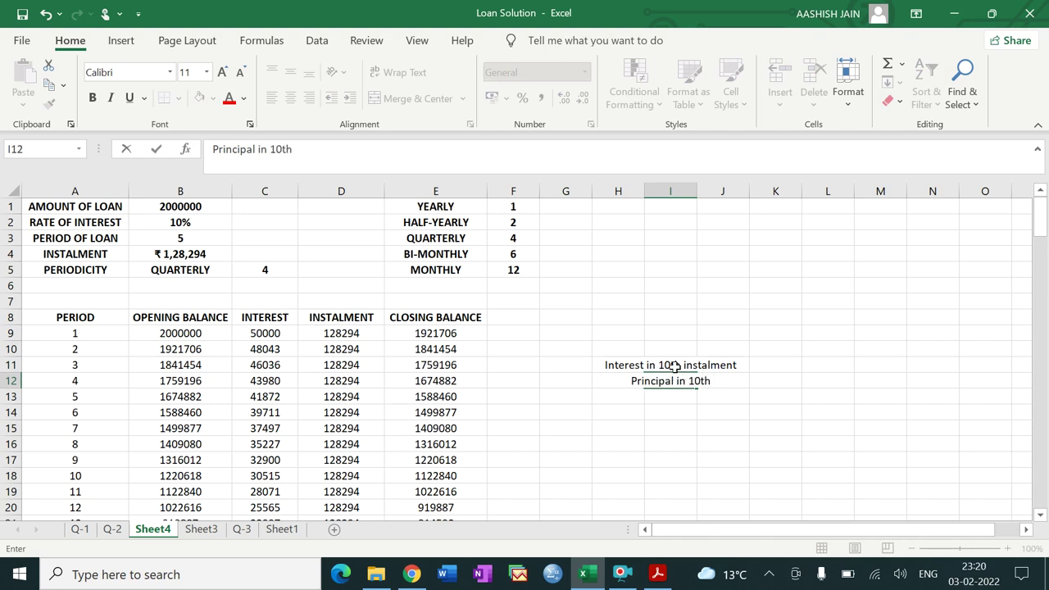
pyautogui.write('insta')
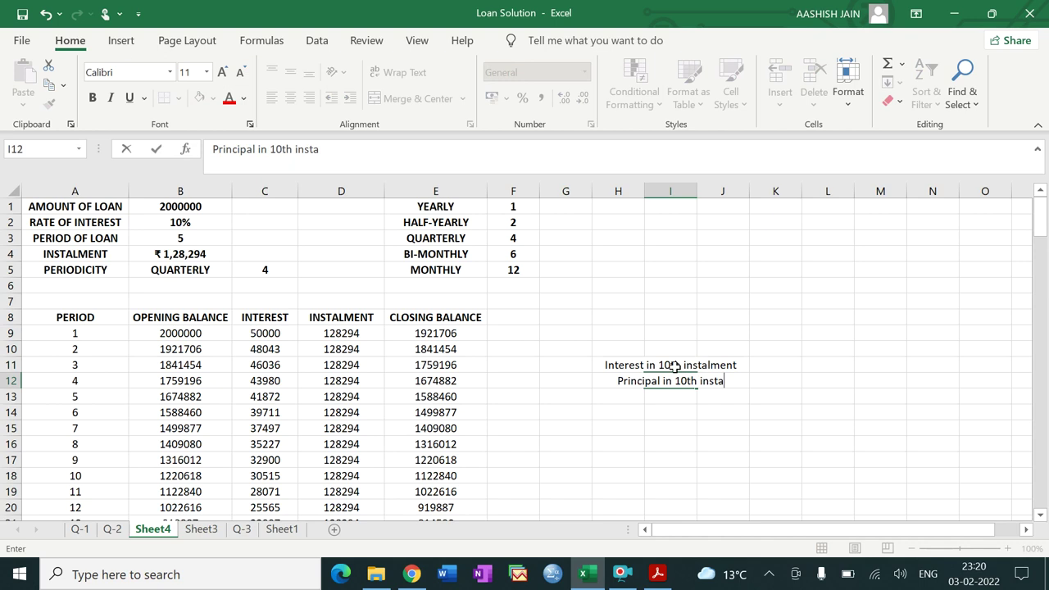
pyautogui.write('lment')
pyautogui.press('Return')
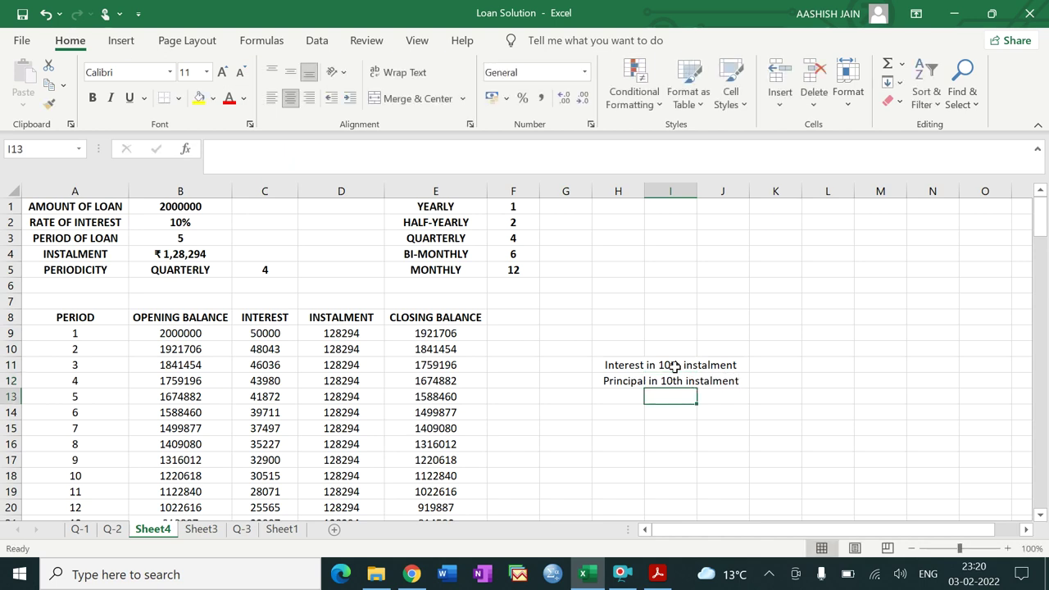
# Check the third required item in the question PDF and enter "Total interest for instalment (5-10)" in cell I13.
pyautogui.click(657, 576)
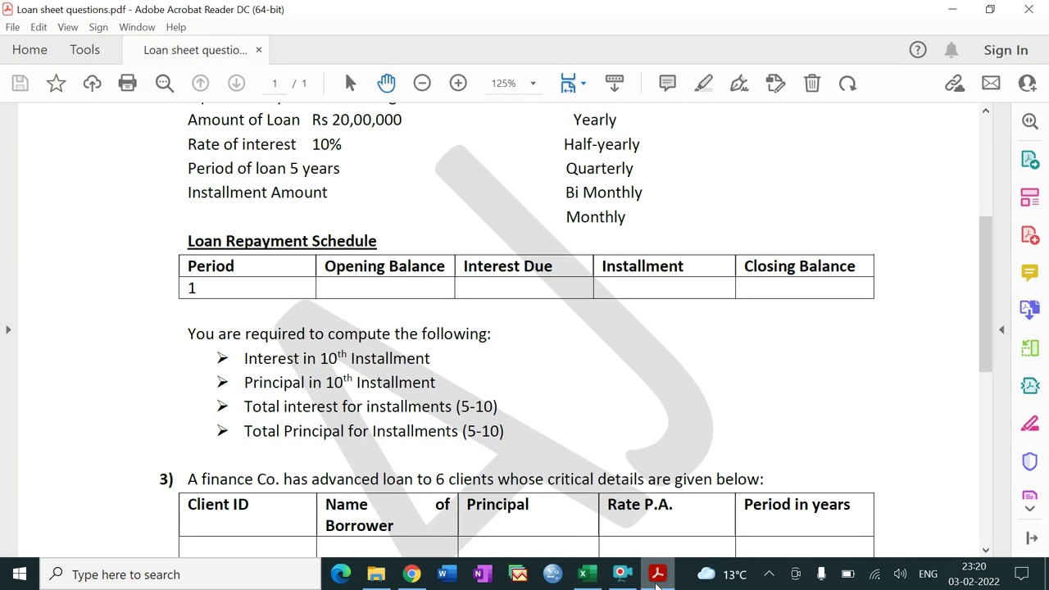
pyautogui.click(656, 583)
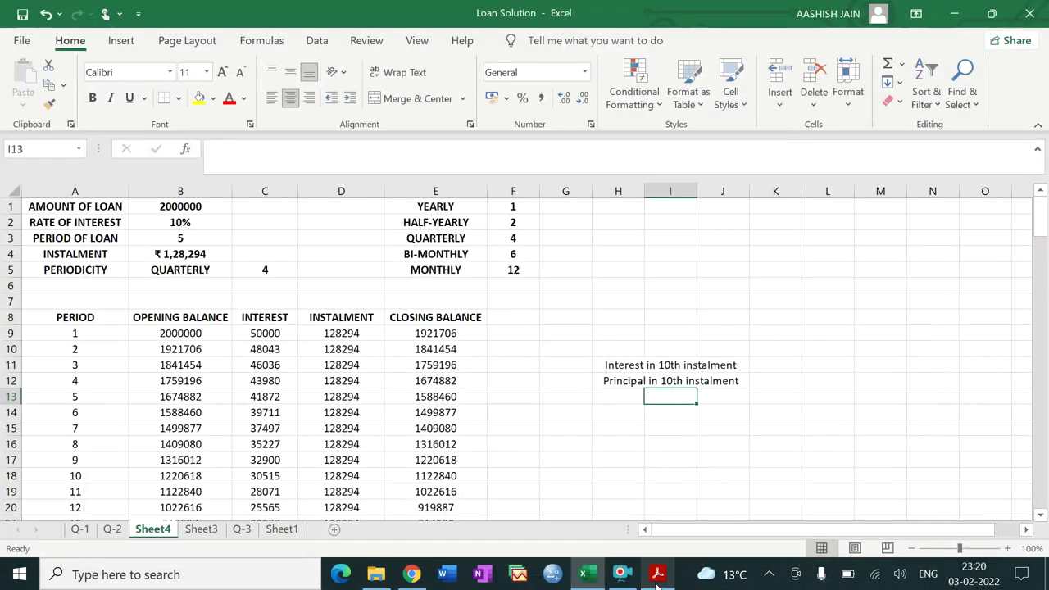
pyautogui.write('Total i')
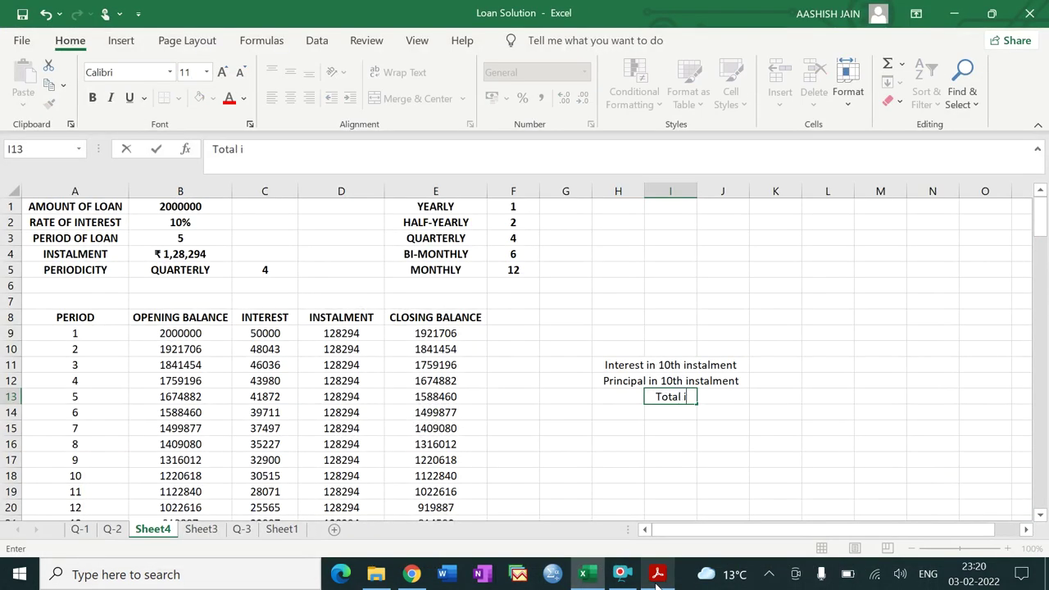
pyautogui.write('ntere')
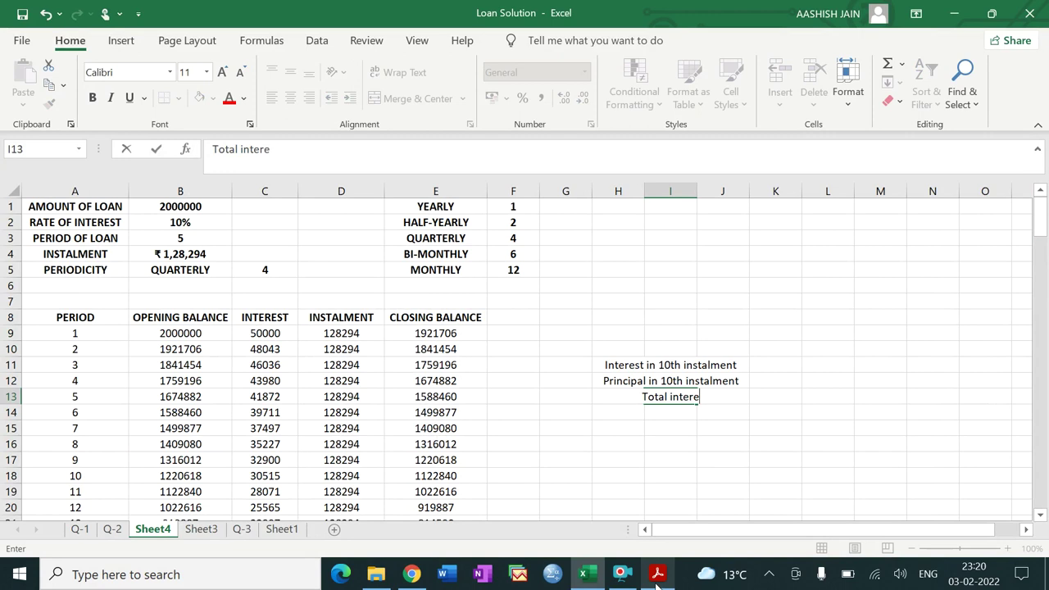
pyautogui.write('st for ins')
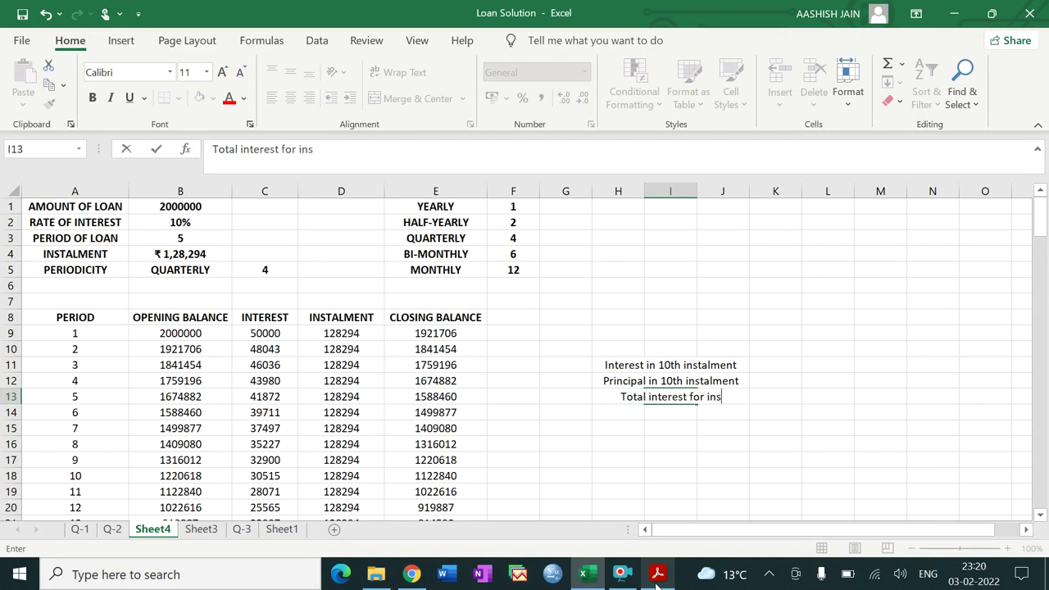
pyautogui.write('talment ')
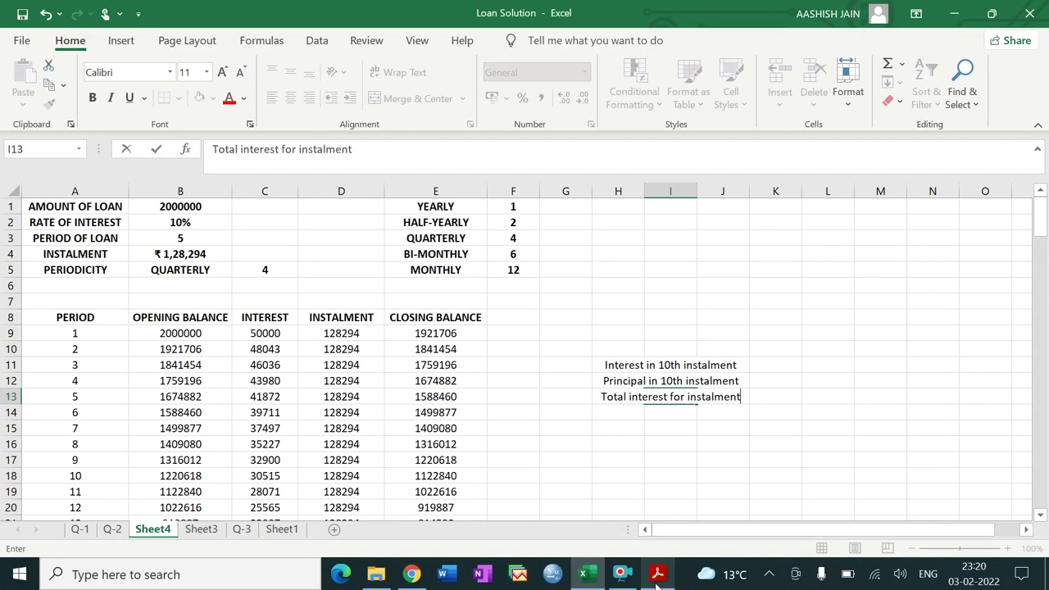
pyautogui.write('(5-10)')
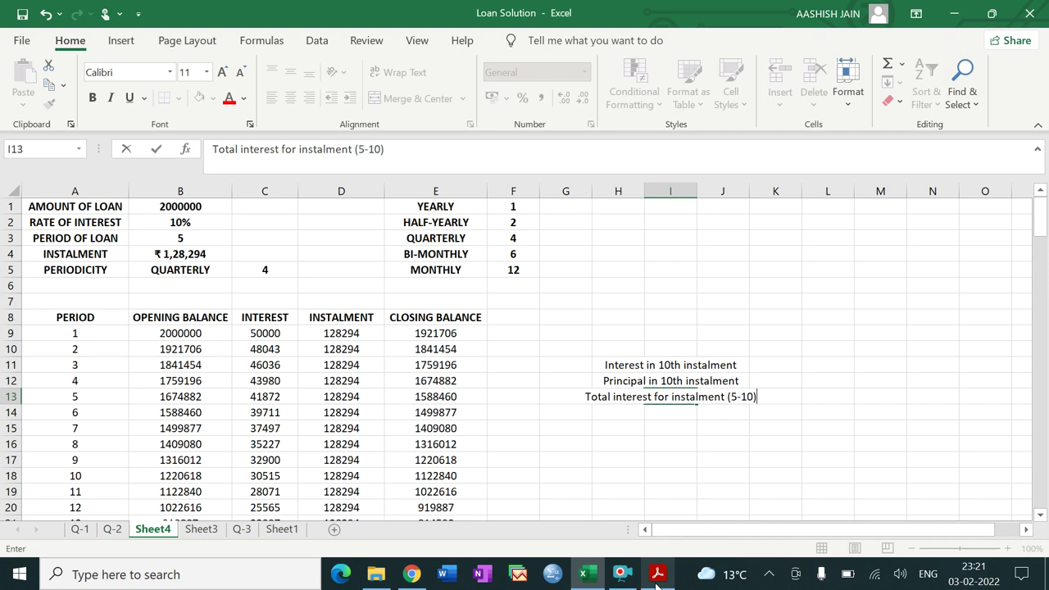
pyautogui.press('Return')
# Enter the label "Total principal for instalment (5-10)" in cell I14.
pyautogui.write('To')
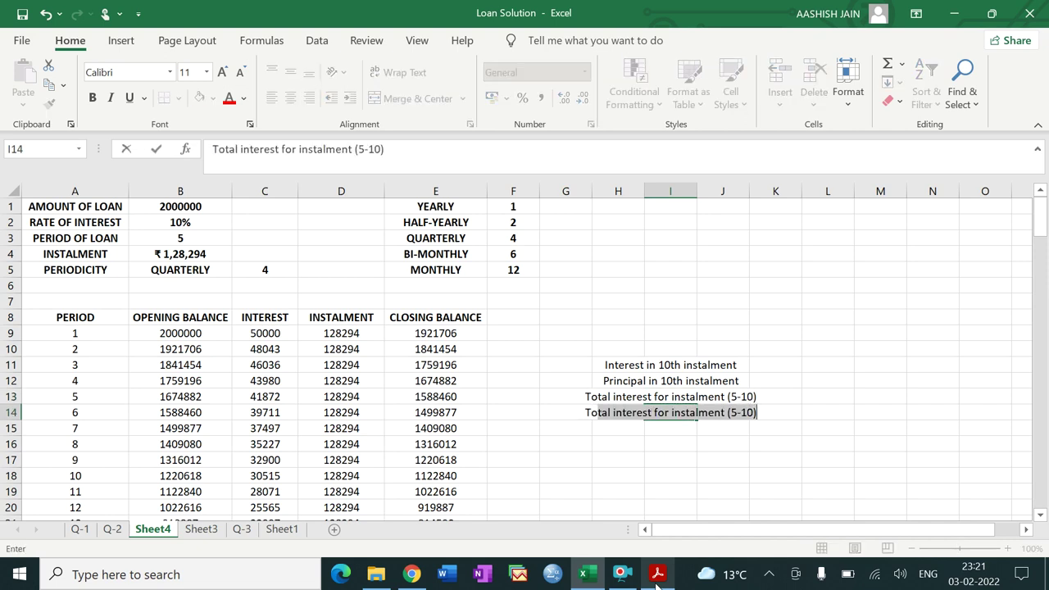
pyautogui.write('atl')
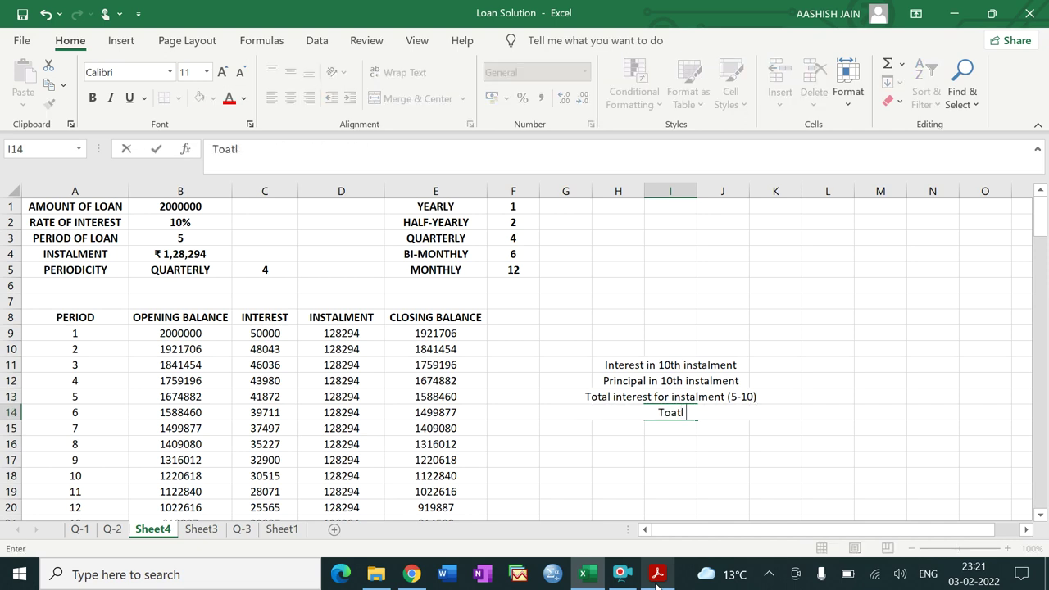
pyautogui.press('BackSpace')
pyautogui.press('BackSpace')
pyautogui.press('BackSpace')
pyautogui.write('tal principa')
pyautogui.press('BackSpace')
pyautogui.write('al;')
pyautogui.press('BackSpace')
pyautogui.write('for in')
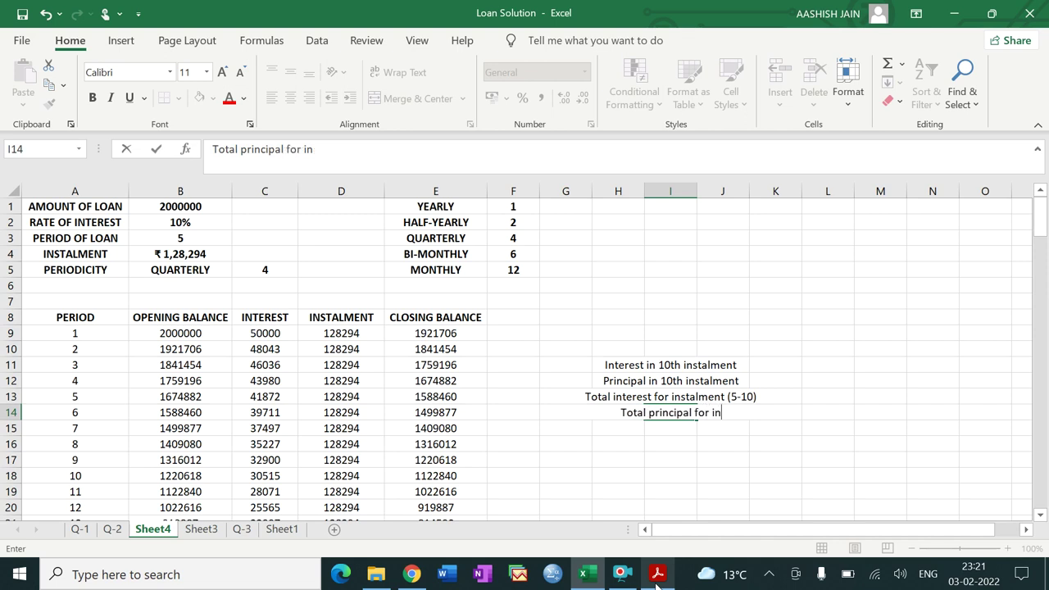
pyautogui.write('stalmen')
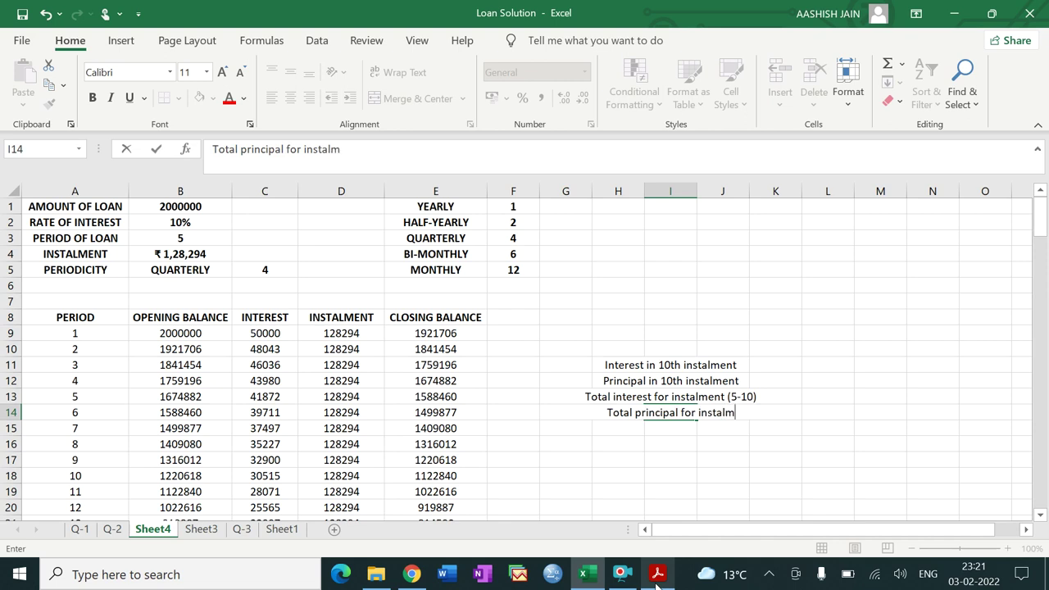
pyautogui.press('BackSpace')
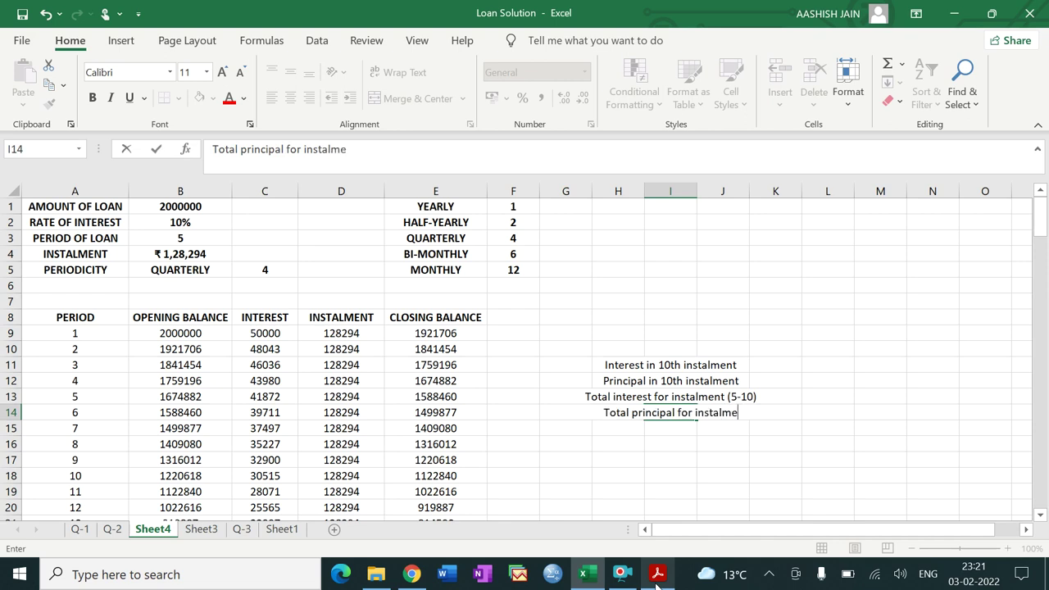
pyautogui.write('nt (')
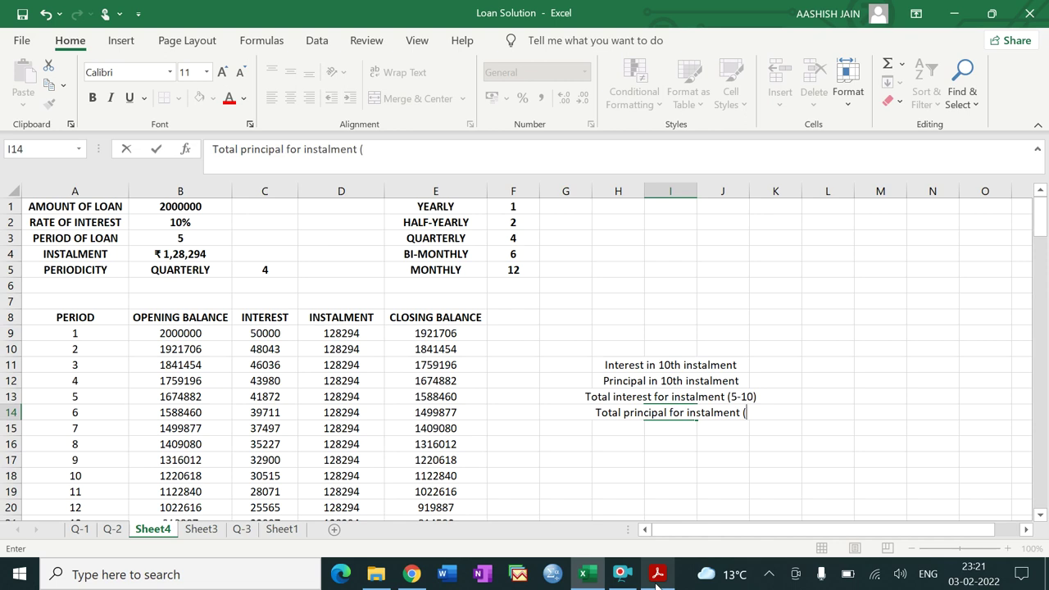
pyautogui.write('5-10')
pyautogui.press('BackSpace')
pyautogui.write('-10)')
pyautogui.press('Return')
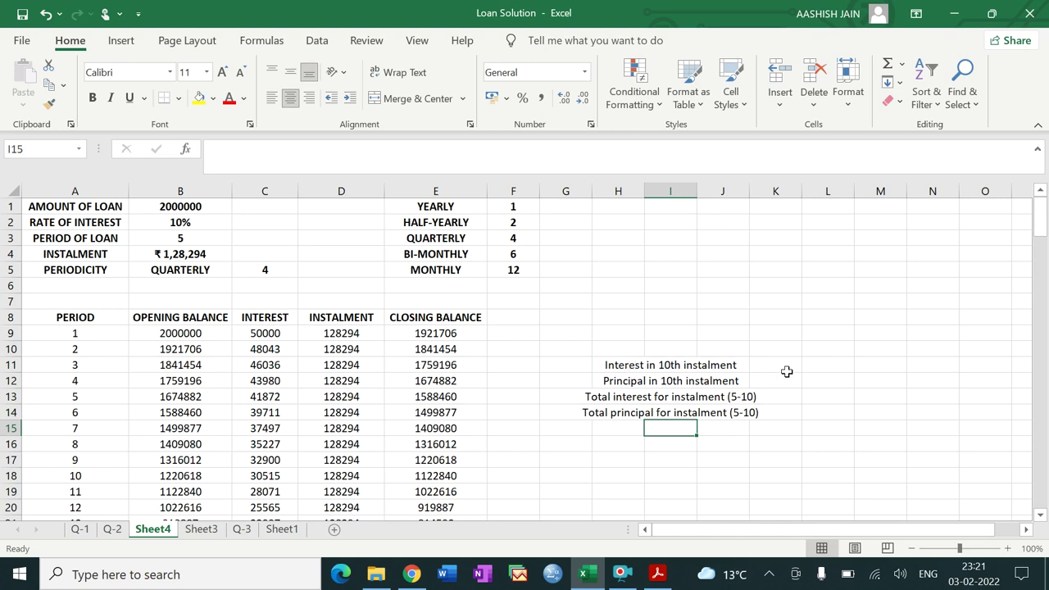
# Begin a formula in cell L11, in the row of the 10th instalment interest label.
pyautogui.click(825, 367)
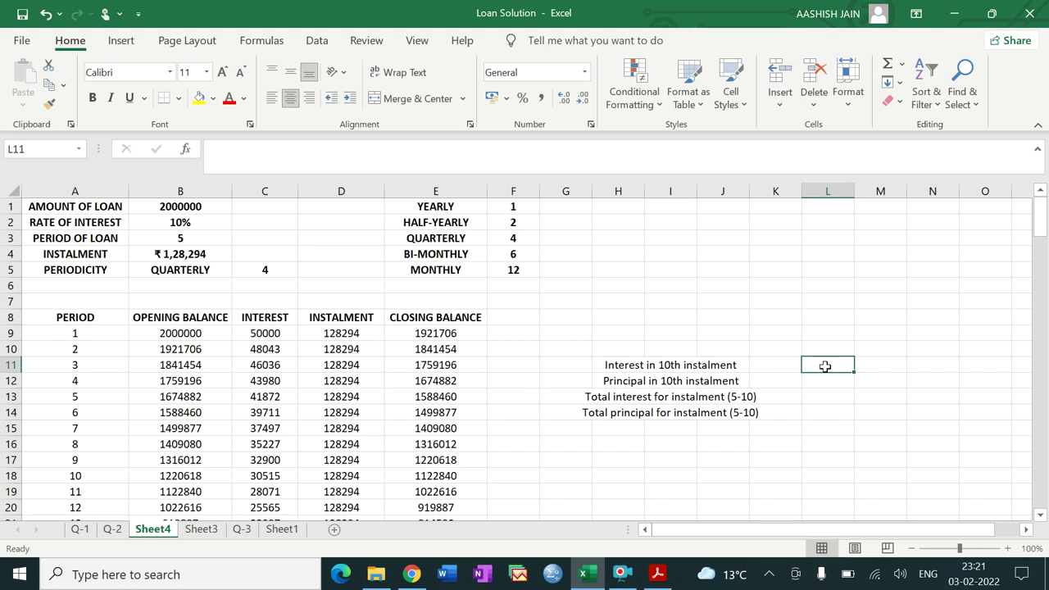
pyautogui.write('=')
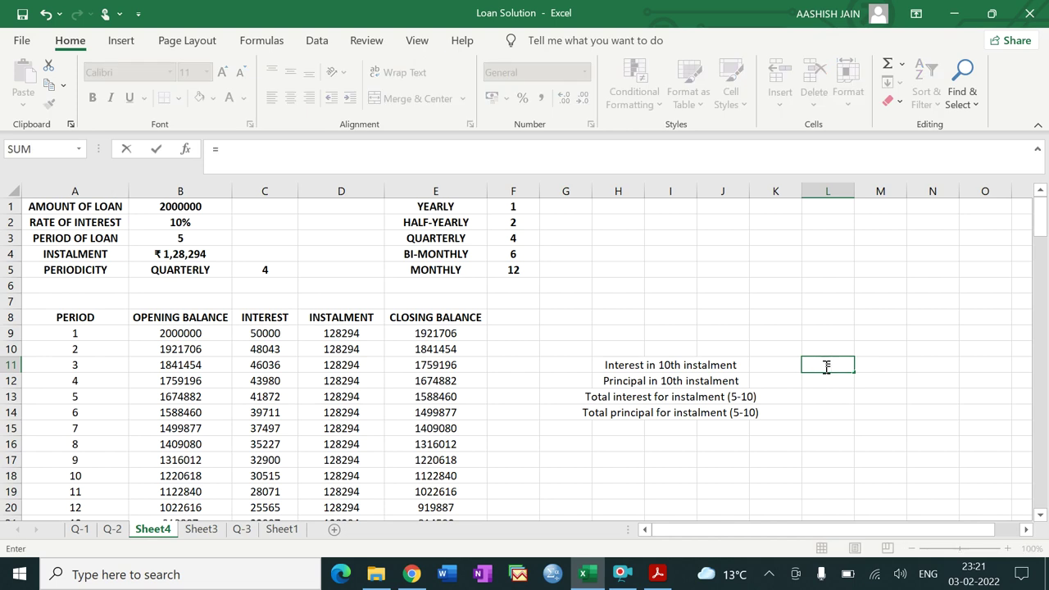
pyautogui.write('IPMT')
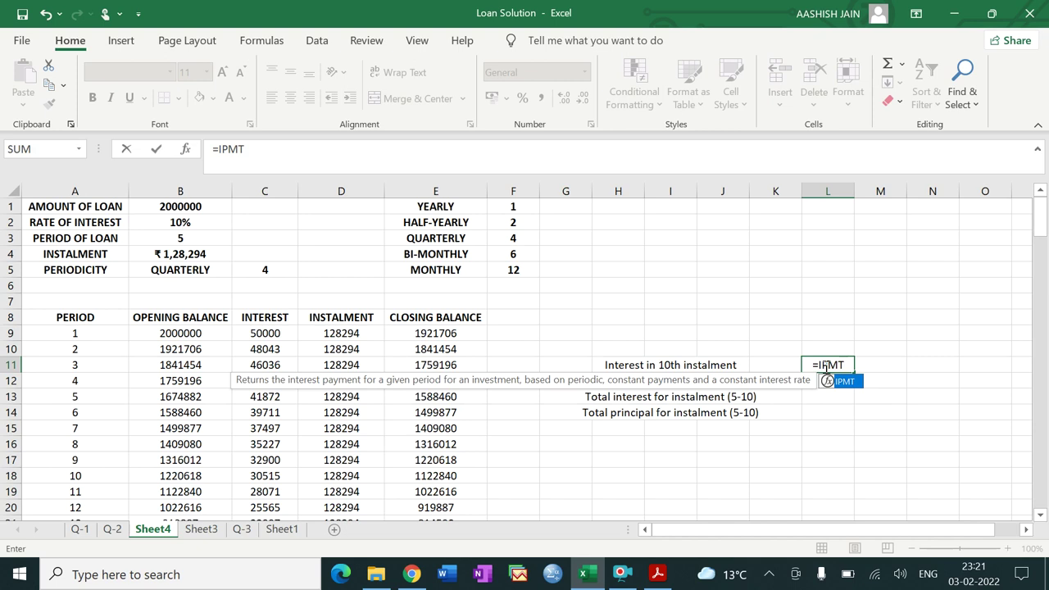
pyautogui.write('(')
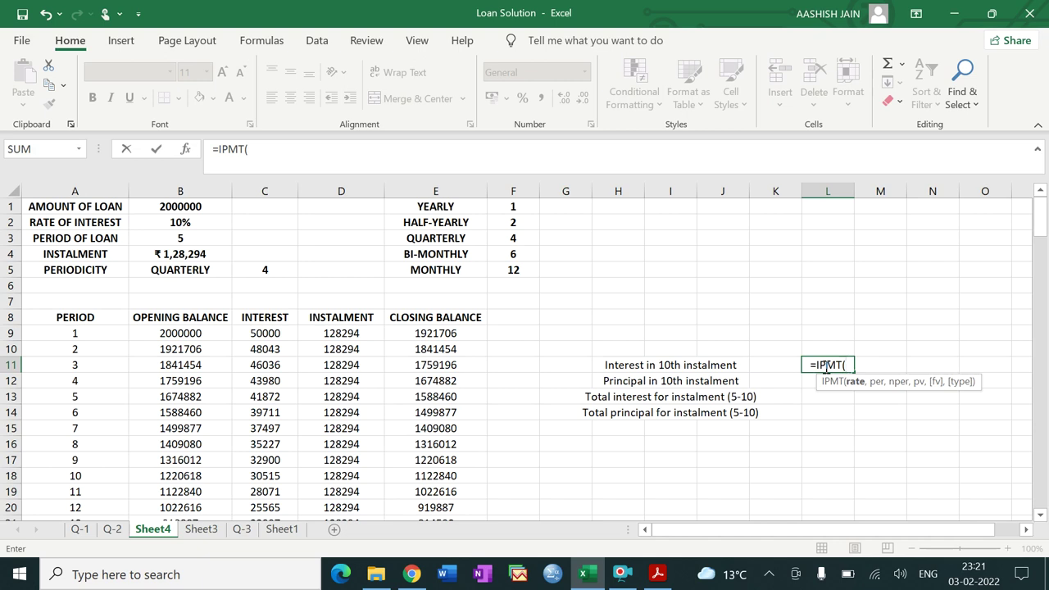
pyautogui.press('BackSpace')
pyautogui.press('BackSpace')
pyautogui.press('BackSpace')
pyautogui.press('BackSpace')
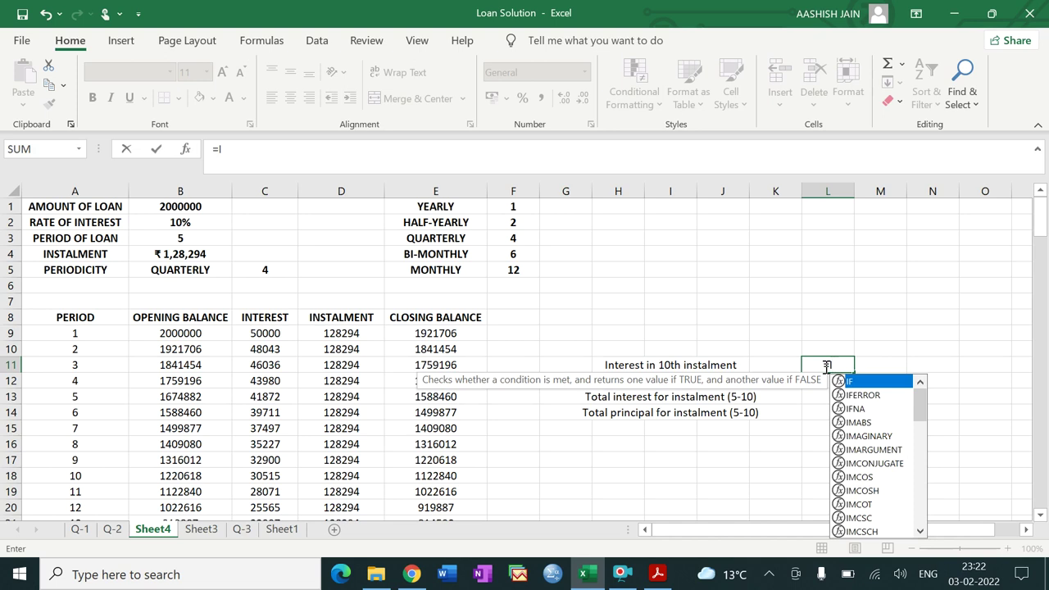
pyautogui.press('BackSpace')
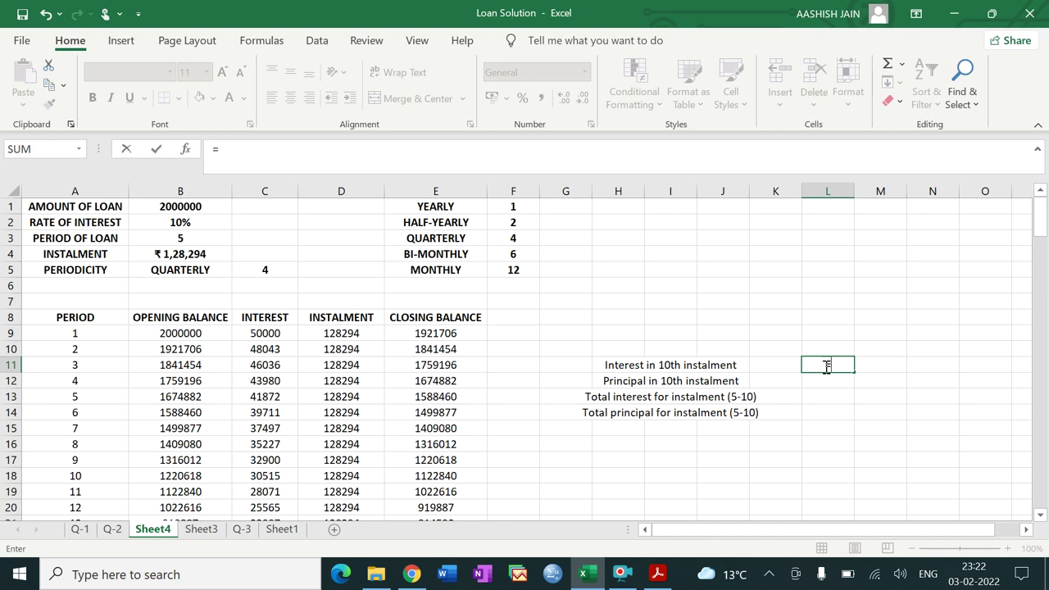
pyautogui.write('PPMT')
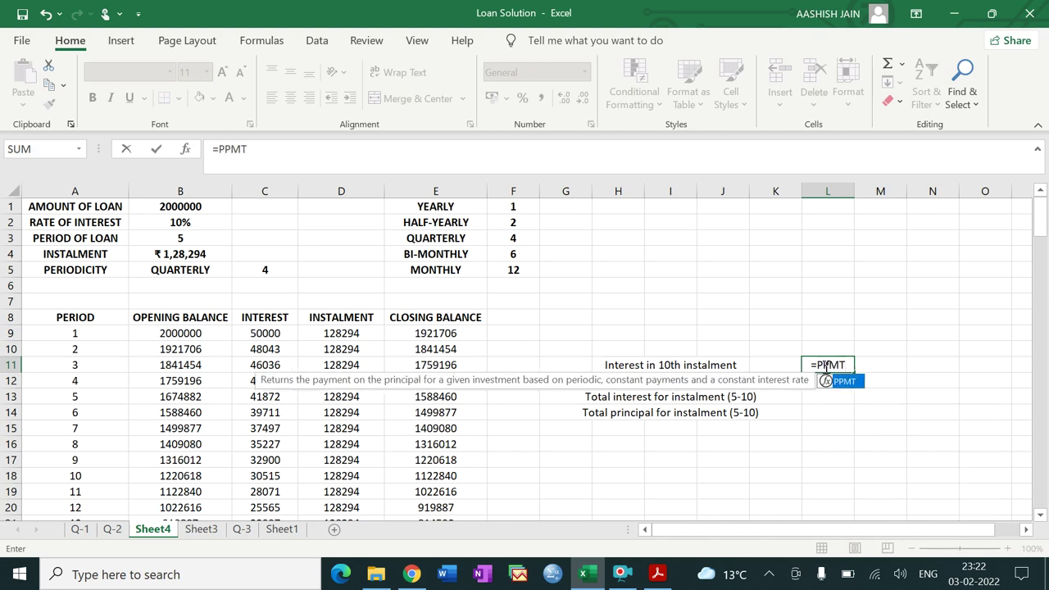
pyautogui.write('(')
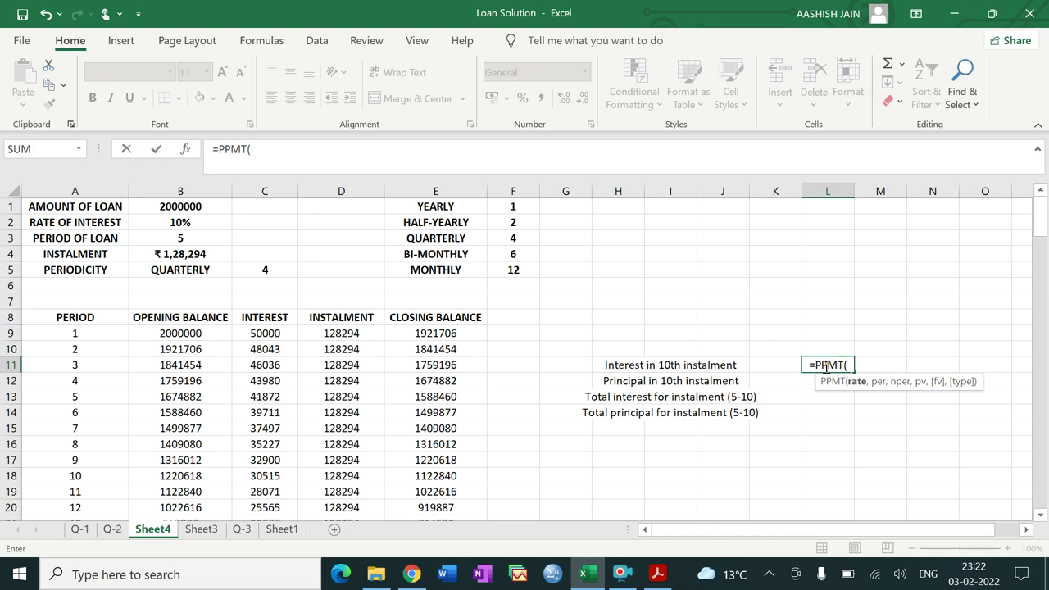
pyautogui.press('BackSpace')
pyautogui.press('BackSpace')
pyautogui.press('BackSpace')
pyautogui.press('BackSpace')
pyautogui.press('BackSpace')
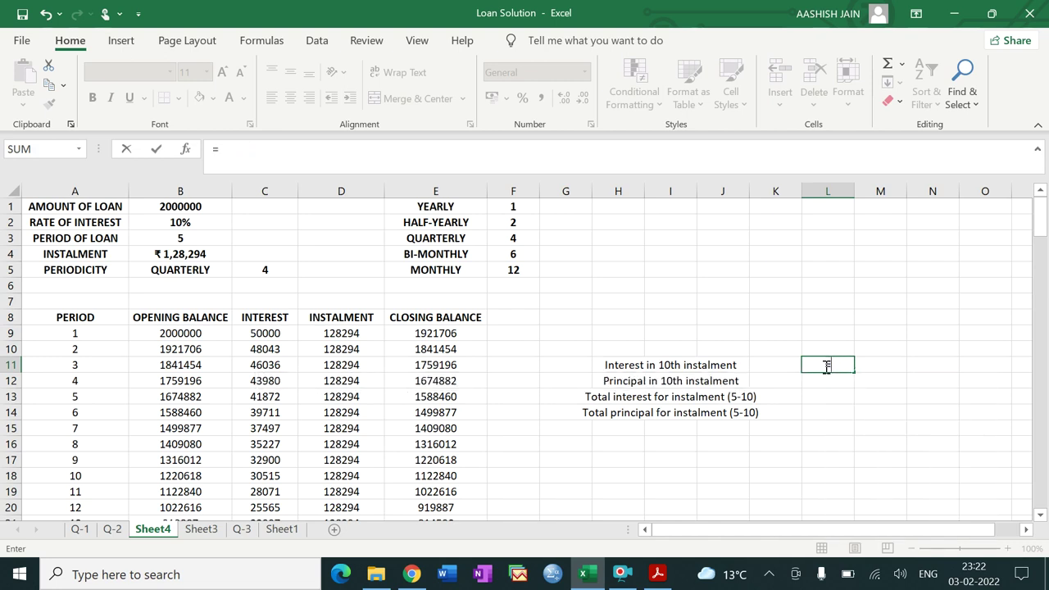
# Build an IPMT function in L11 with rate B2/C5 and period number 10.
pyautogui.write('IPMT(')
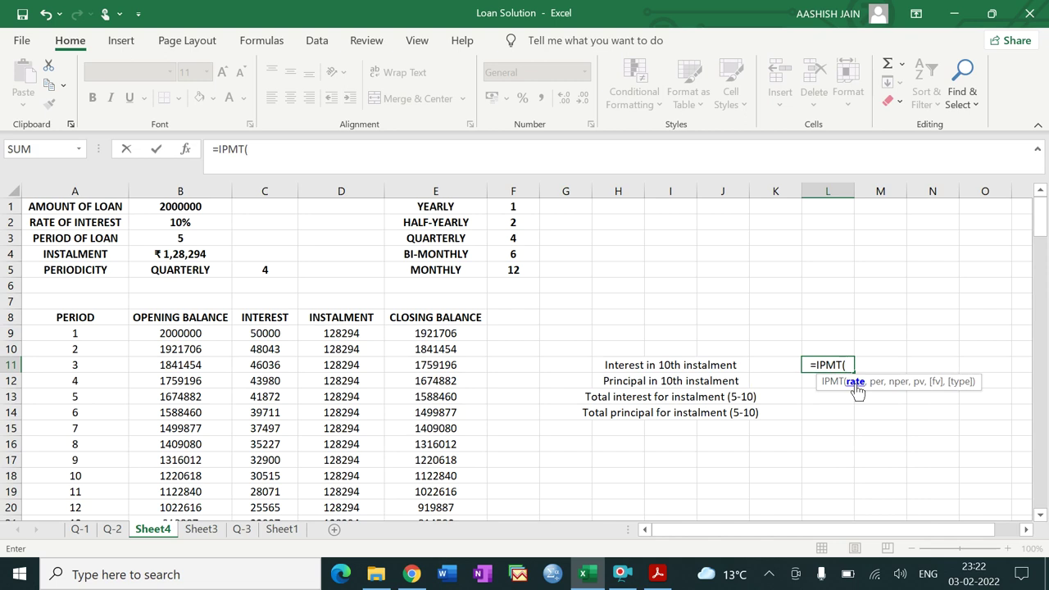
pyautogui.click(188, 222)
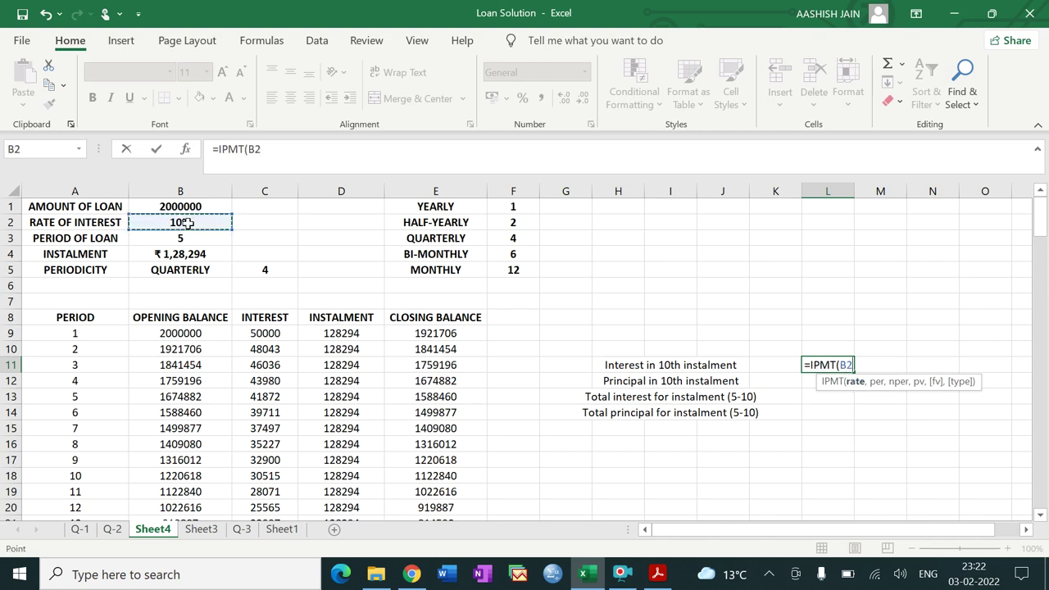
pyautogui.write('?')
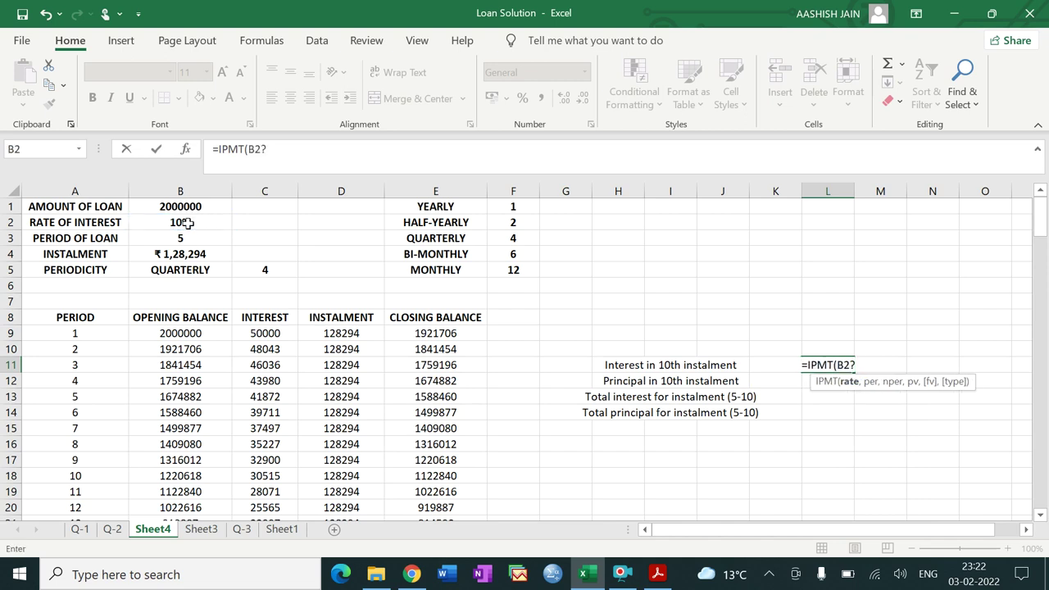
pyautogui.press('BackSpace')
pyautogui.write('/')
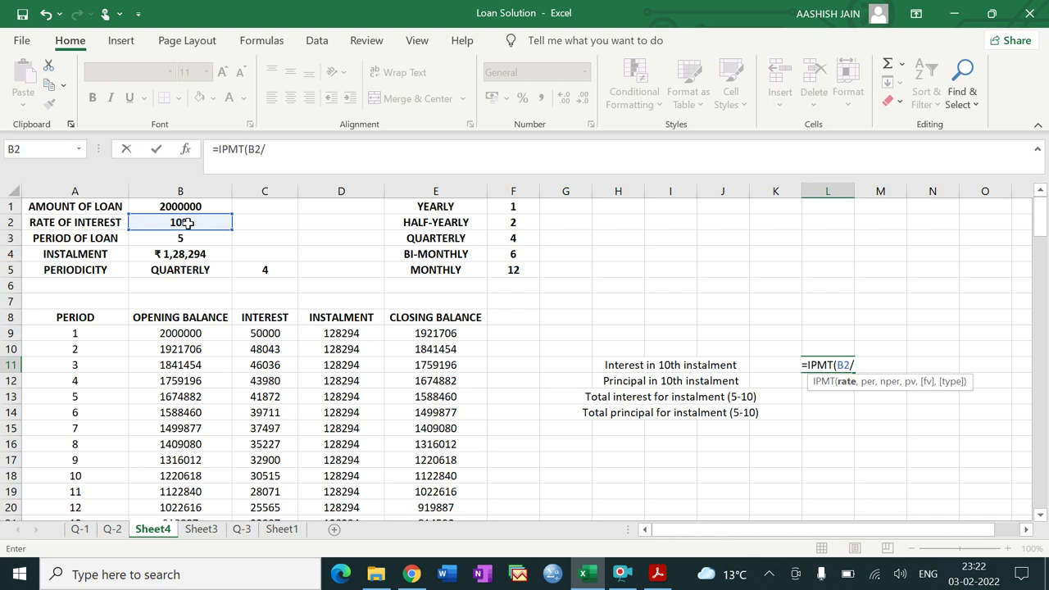
pyautogui.click(261, 270)
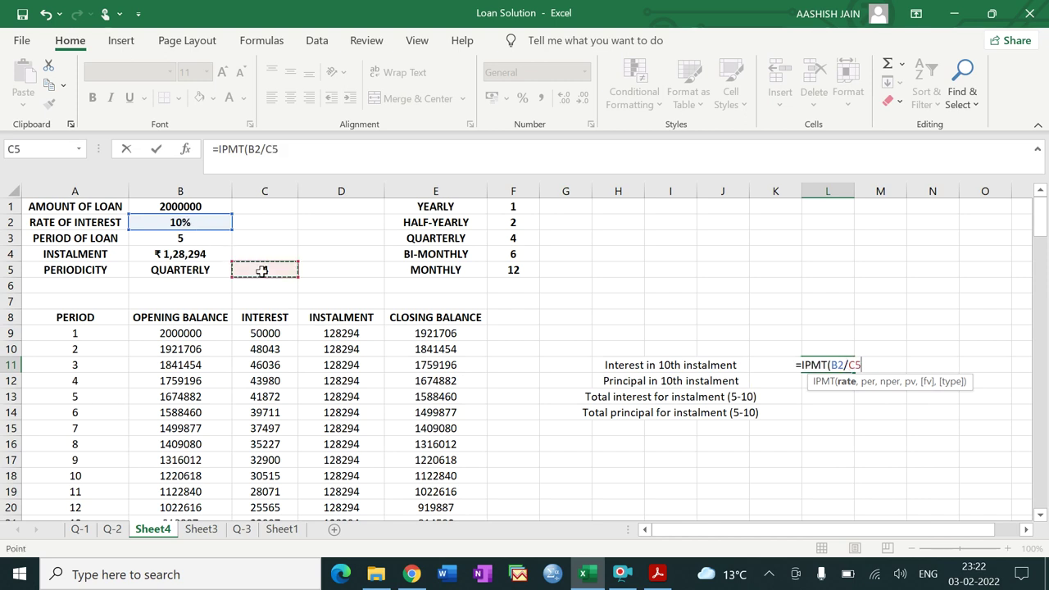
pyautogui.write(',')
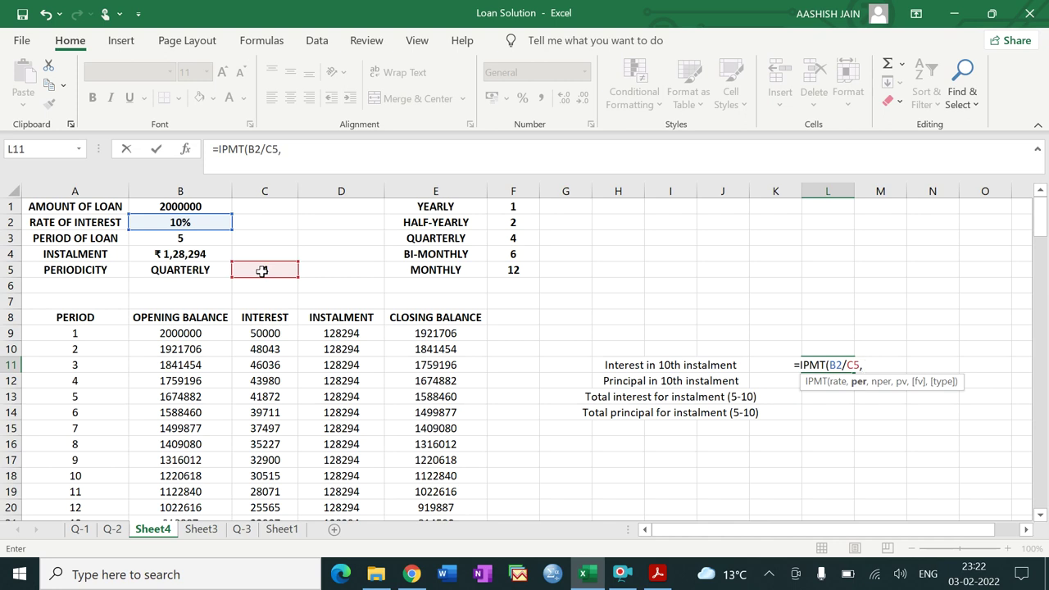
pyautogui.write('10')
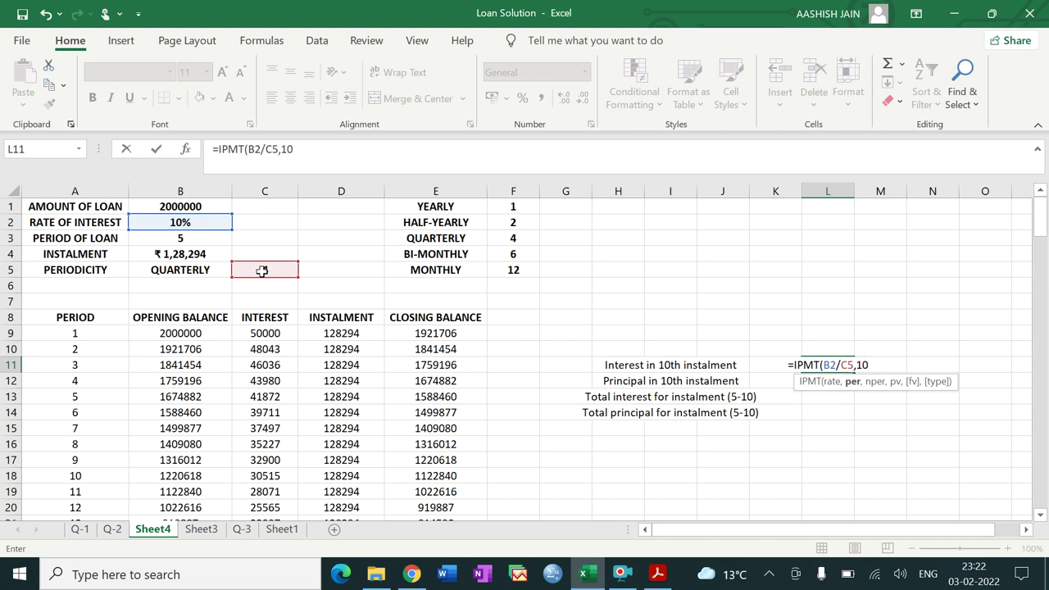
pyautogui.write(',')
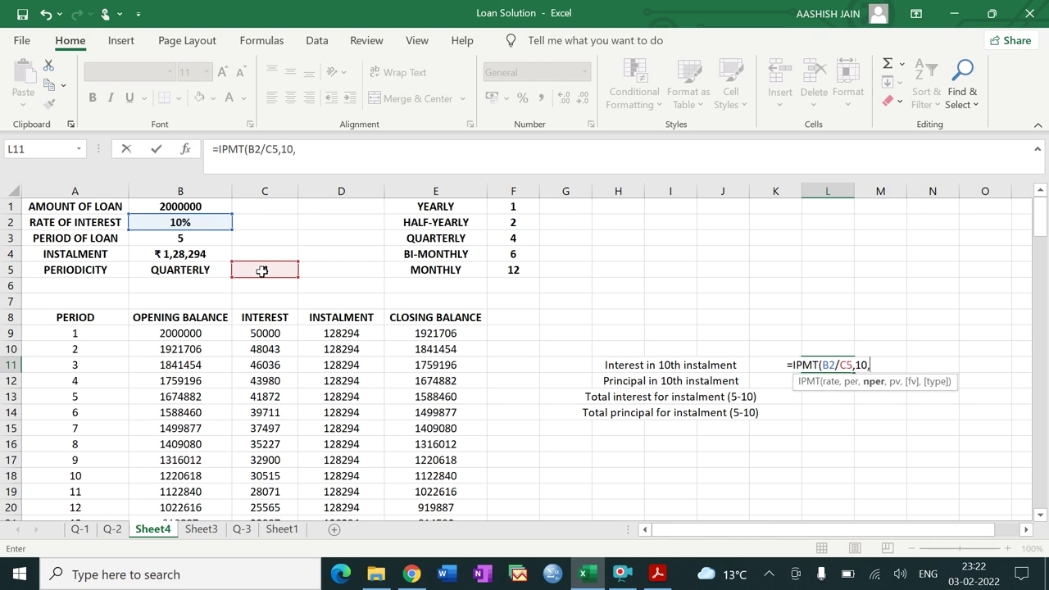
# Complete the IPMT formula in L11 with B3*C5 as number of periods, -B1 as present value and 0 as future value.
pyautogui.click(180, 239)
pyautogui.write('*')
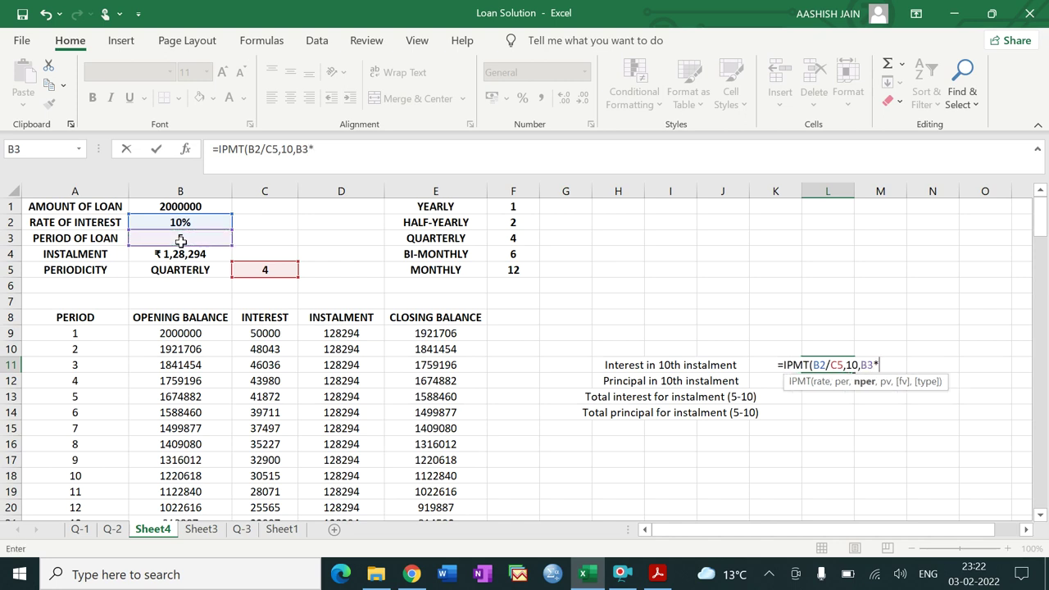
pyautogui.click(257, 269)
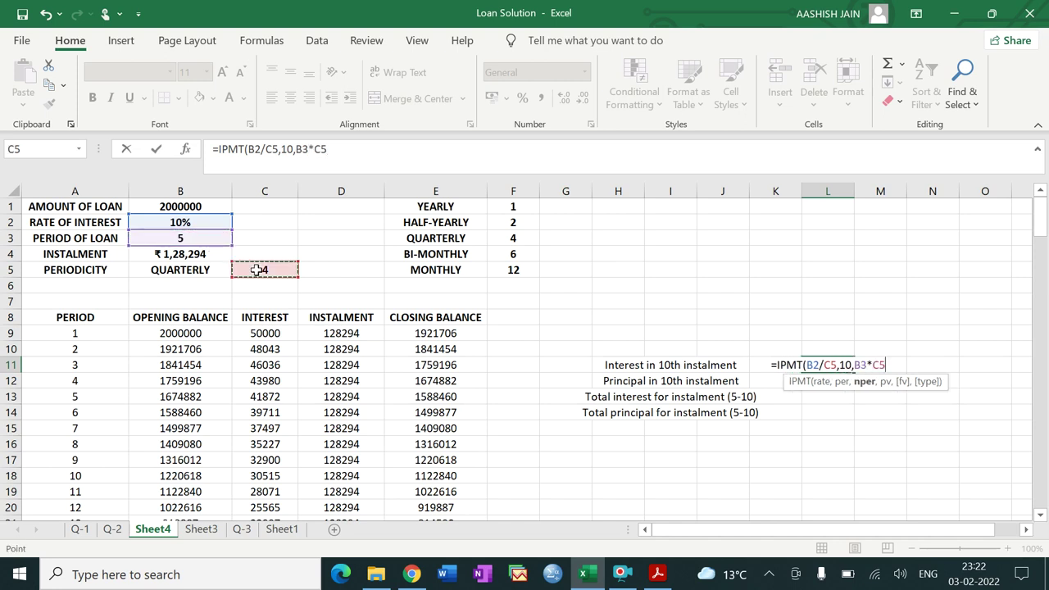
pyautogui.write(',')
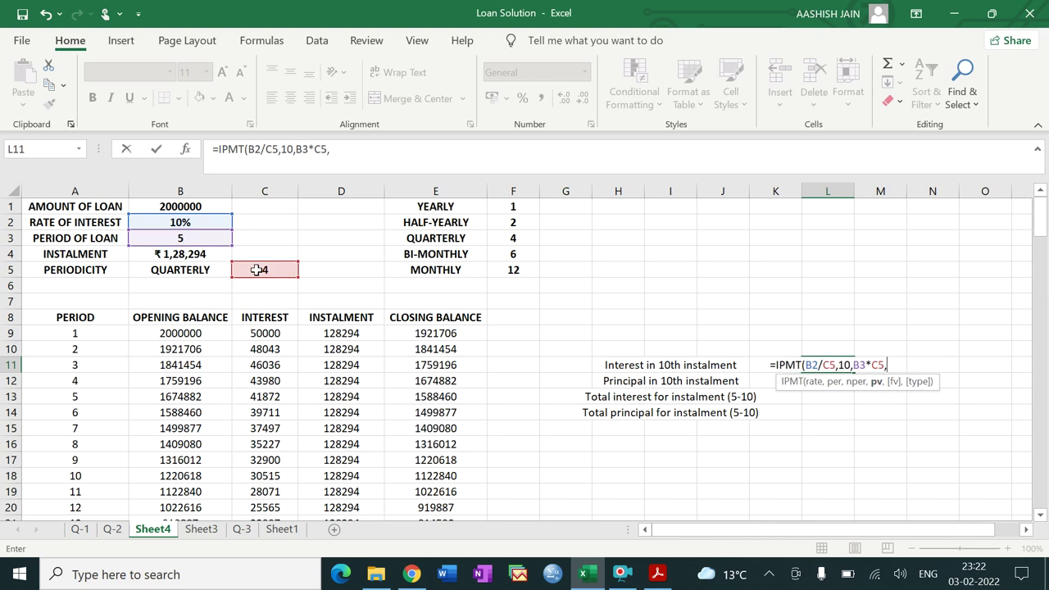
pyautogui.write('-')
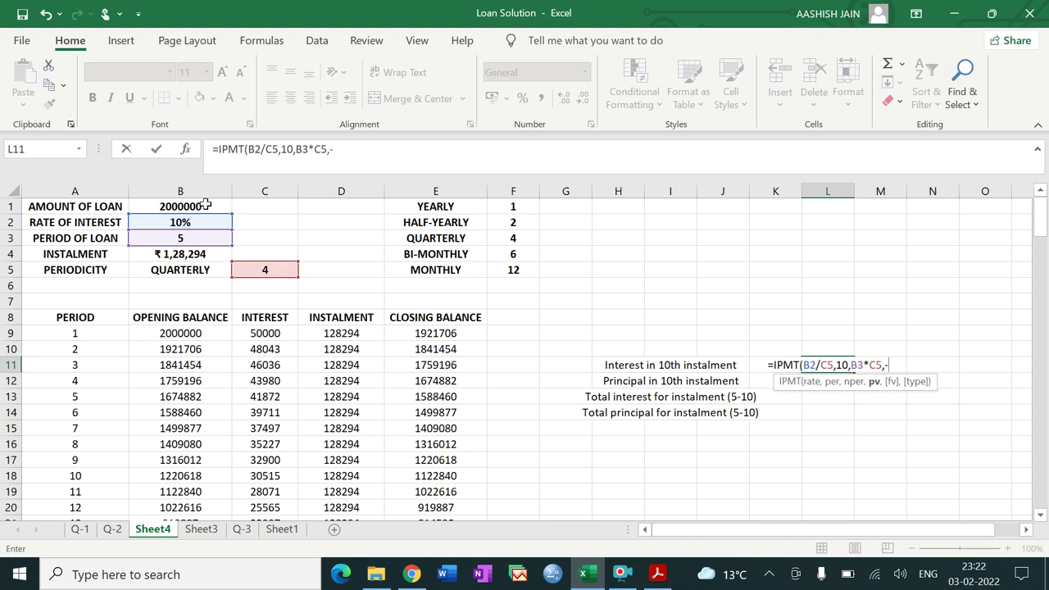
pyautogui.click(206, 204)
pyautogui.write(',')
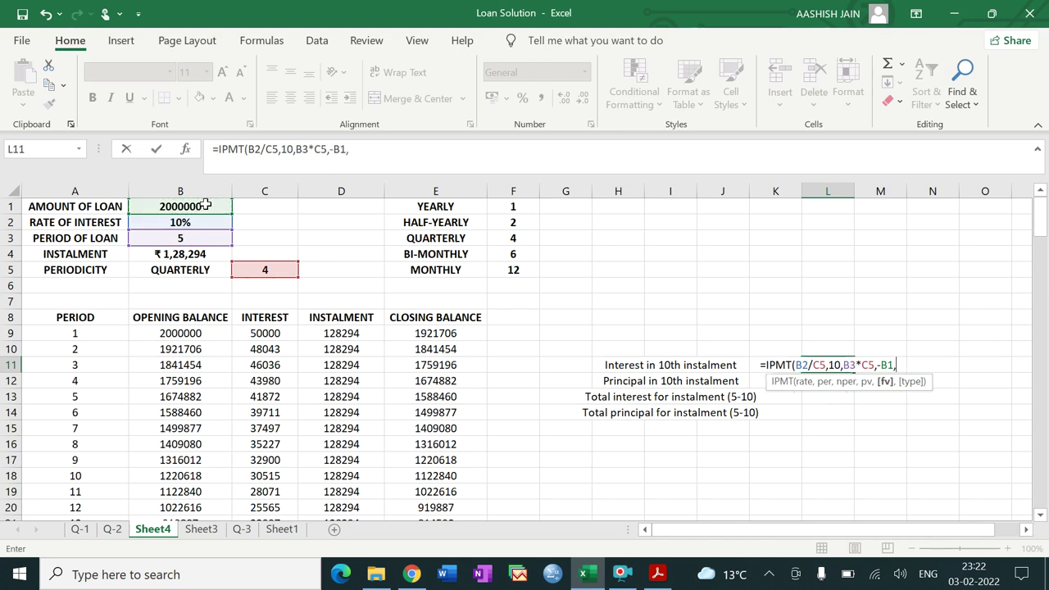
pyautogui.write('0')
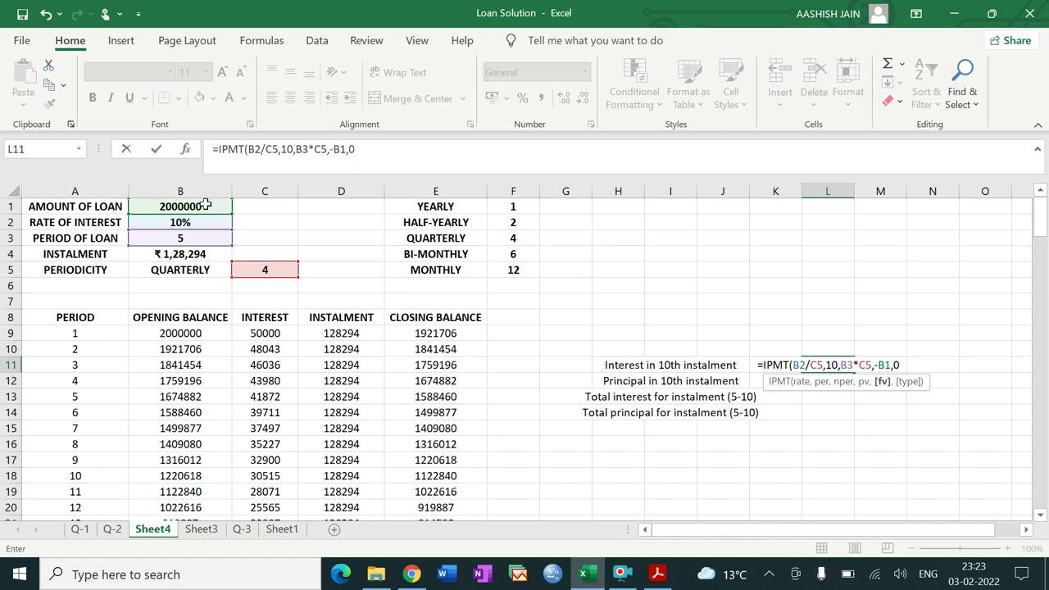
pyautogui.write(')')
pyautogui.press('Return')
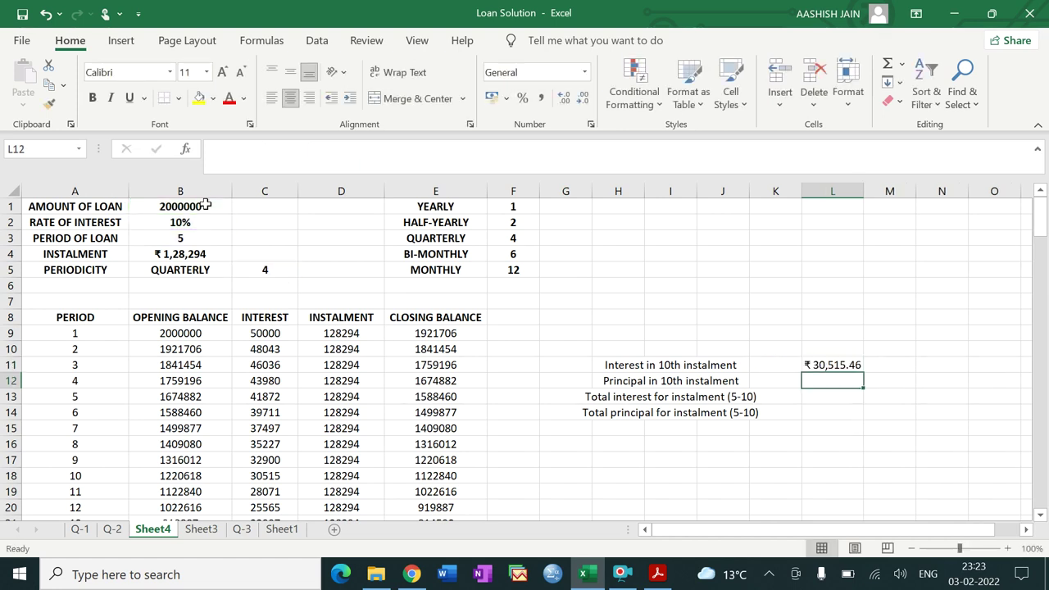
# Reduce the number format of the result cells L11:L14 by two decimal places to show whole rupees.
pyautogui.moveTo(822, 365); pyautogui.dragTo(829, 405)
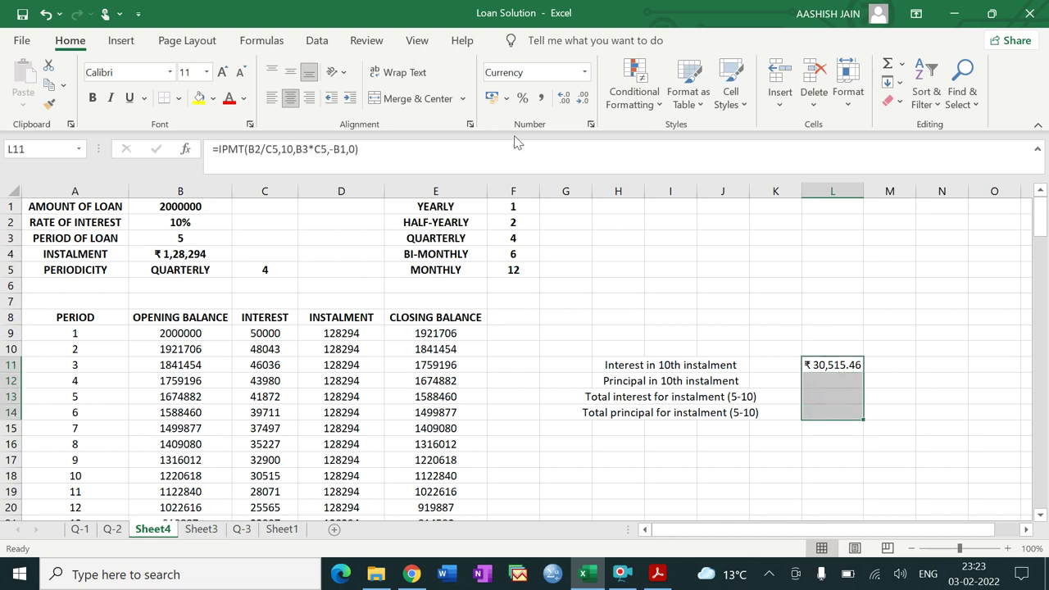
pyautogui.click(582, 99)
pyautogui.click(583, 99)
pyautogui.click(826, 287)
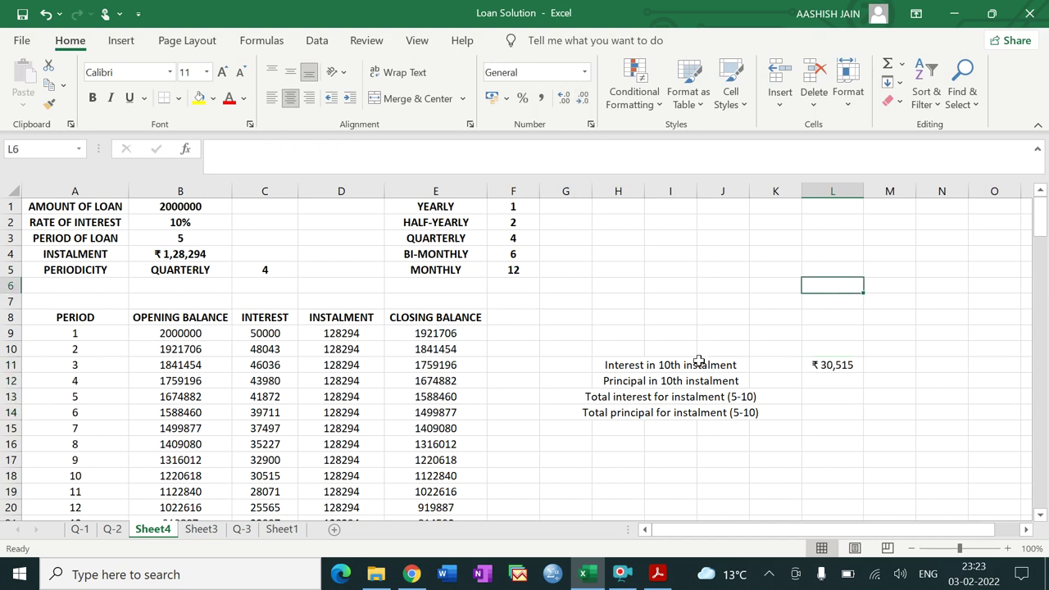
# Start a PPMT formula in L12 for the 10th instalment's principal, with rate B2/C5 and period number 10.
pyautogui.click(834, 367)
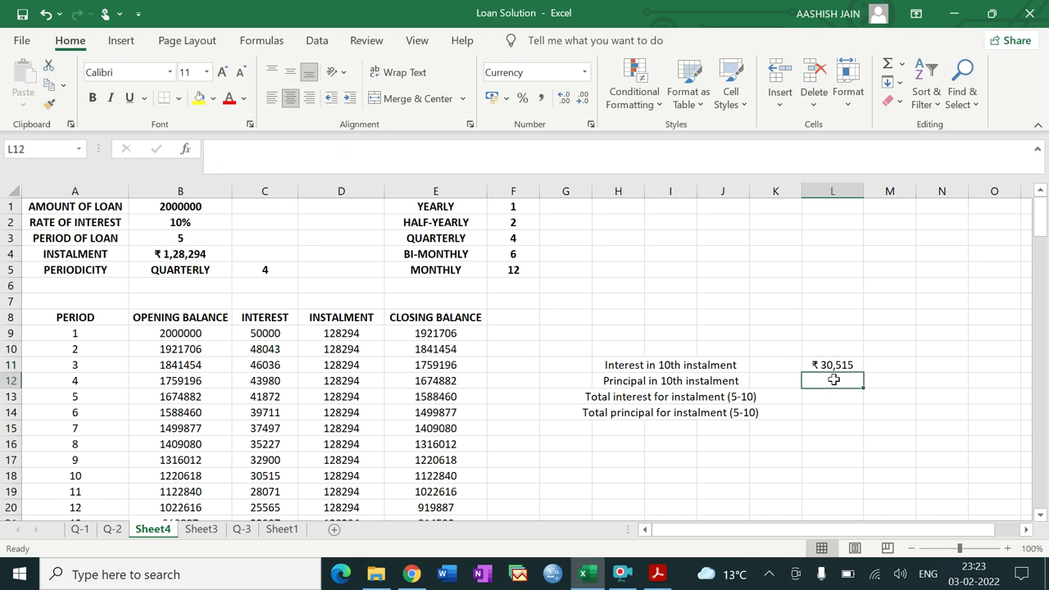
pyautogui.write('=PP')
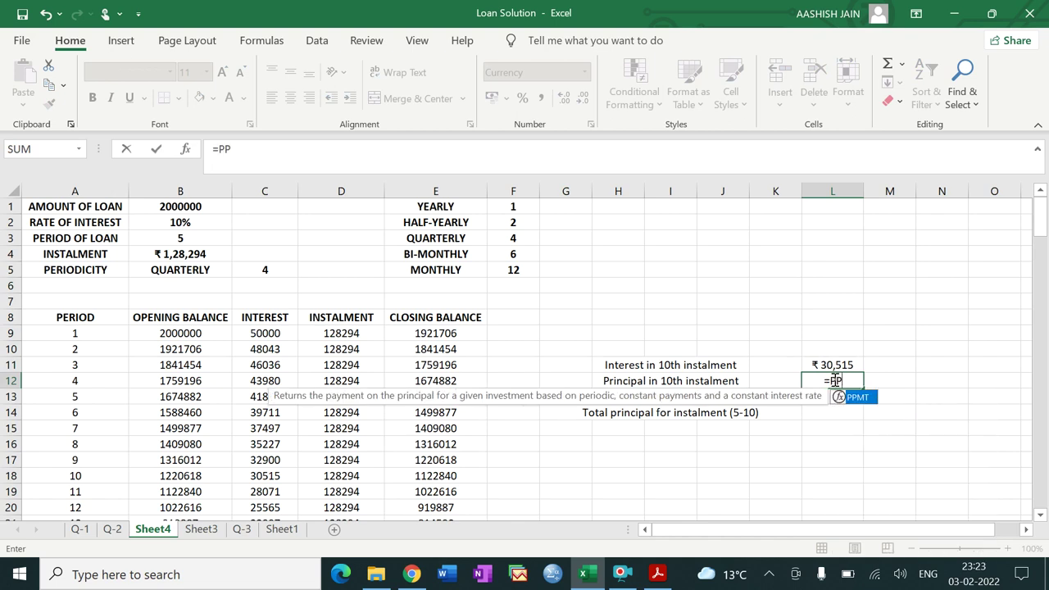
pyautogui.write('MT(')
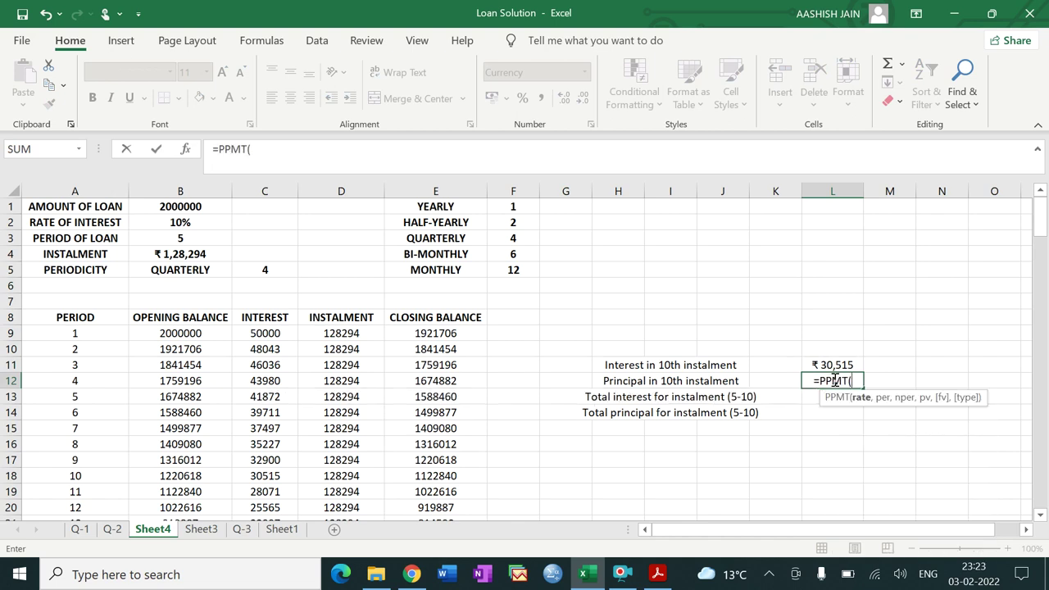
pyautogui.click(199, 222)
pyautogui.write('/')
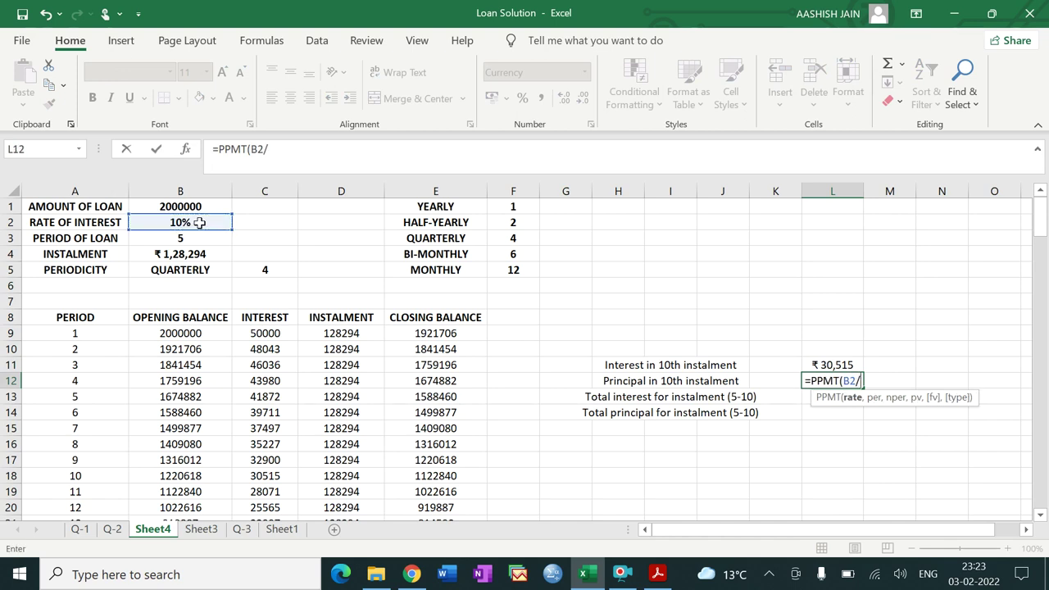
pyautogui.click(258, 274)
pyautogui.write(',')
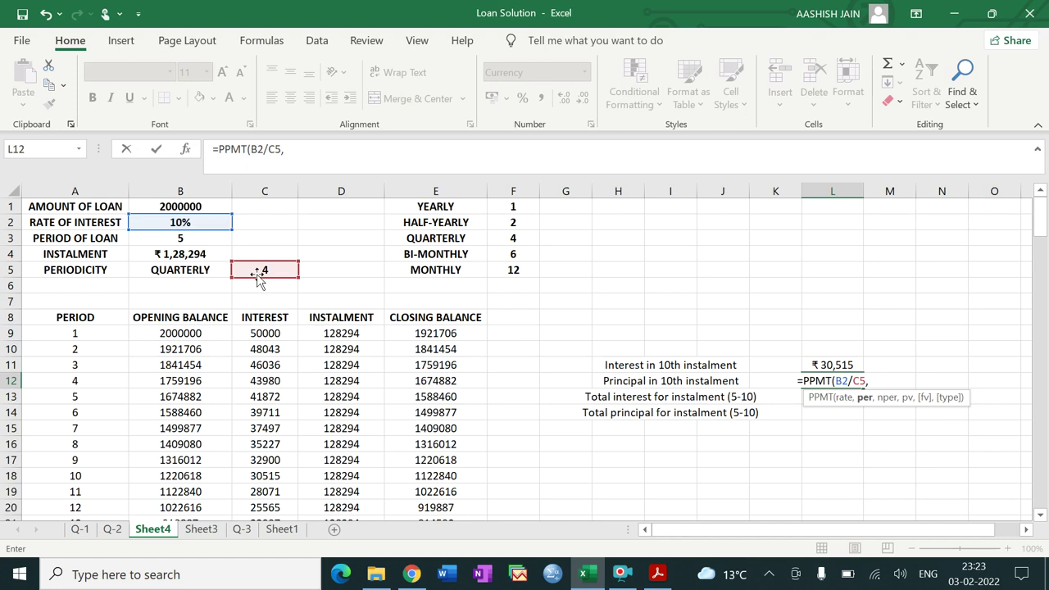
pyautogui.write('10,')
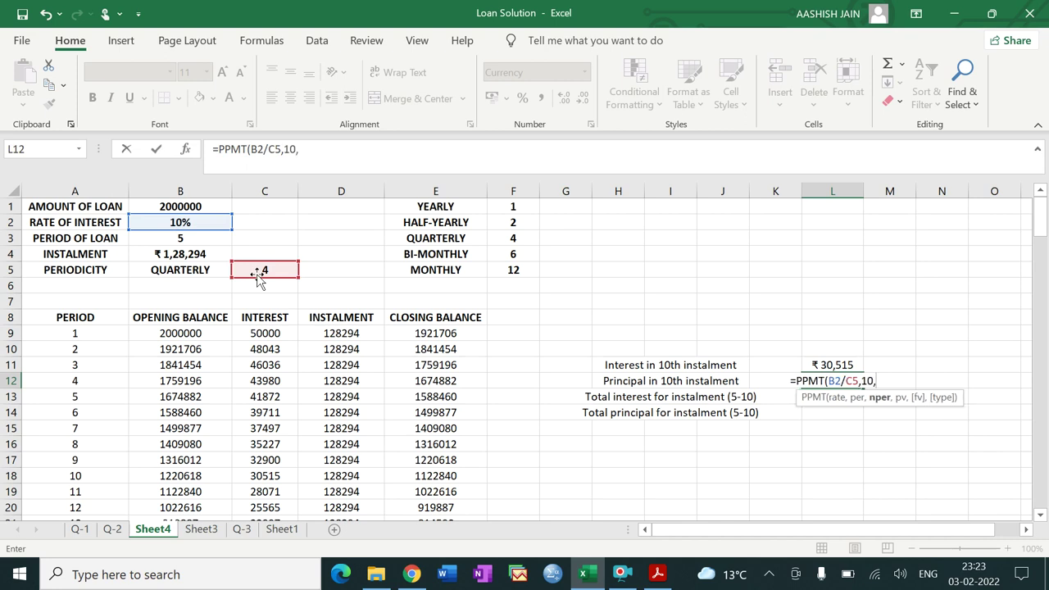
# Complete the PPMT formula in L12 with B3*C5 as number of periods, -B1 as present value and 0 as future value.
pyautogui.click(187, 239)
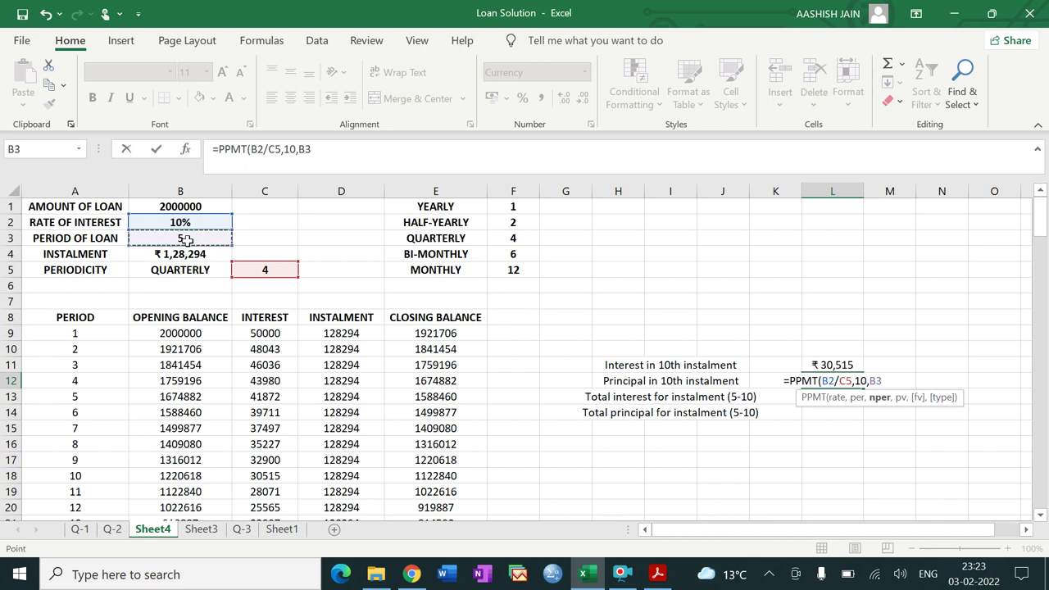
pyautogui.write('*')
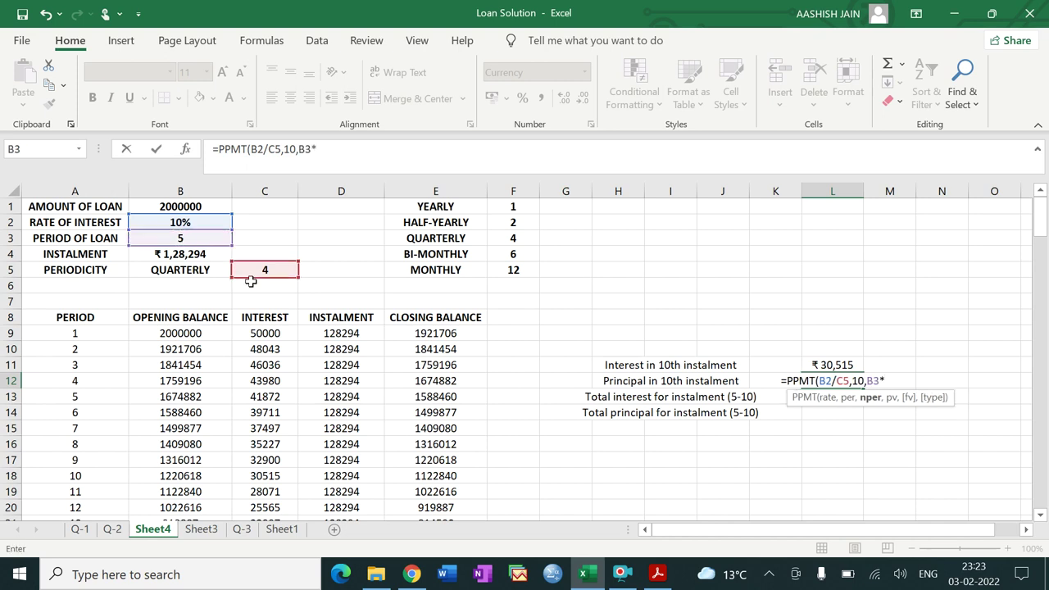
pyautogui.click(270, 271)
pyautogui.write(',')
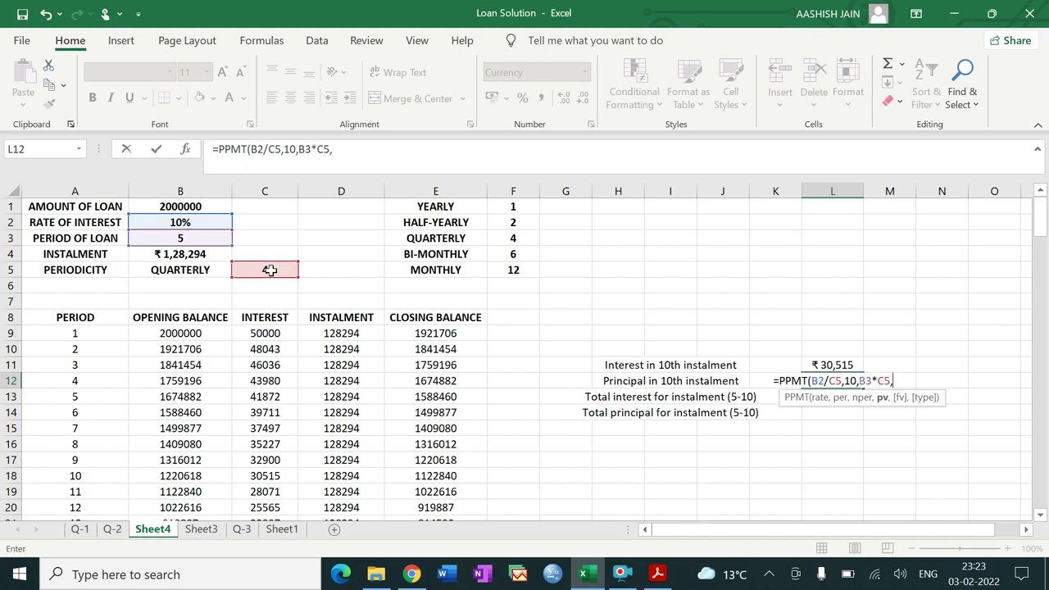
pyautogui.write('-')
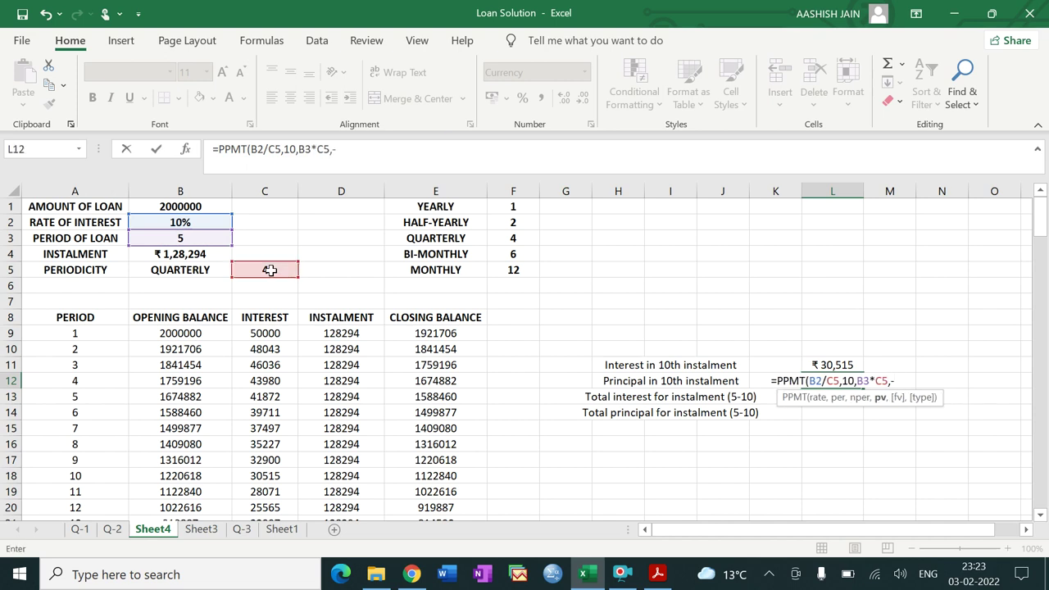
pyautogui.click(211, 206)
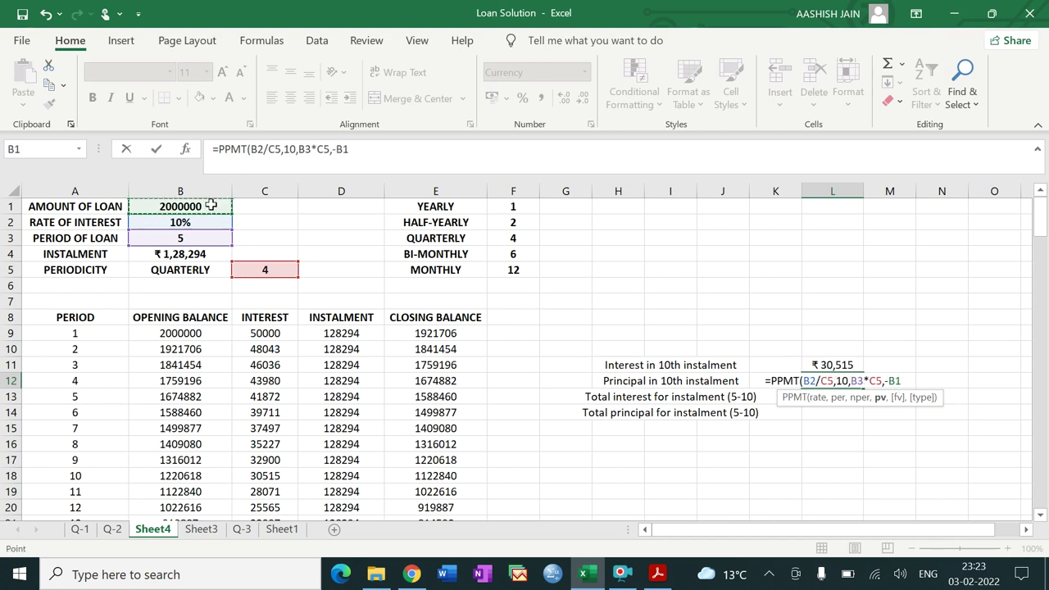
pyautogui.write(',0')
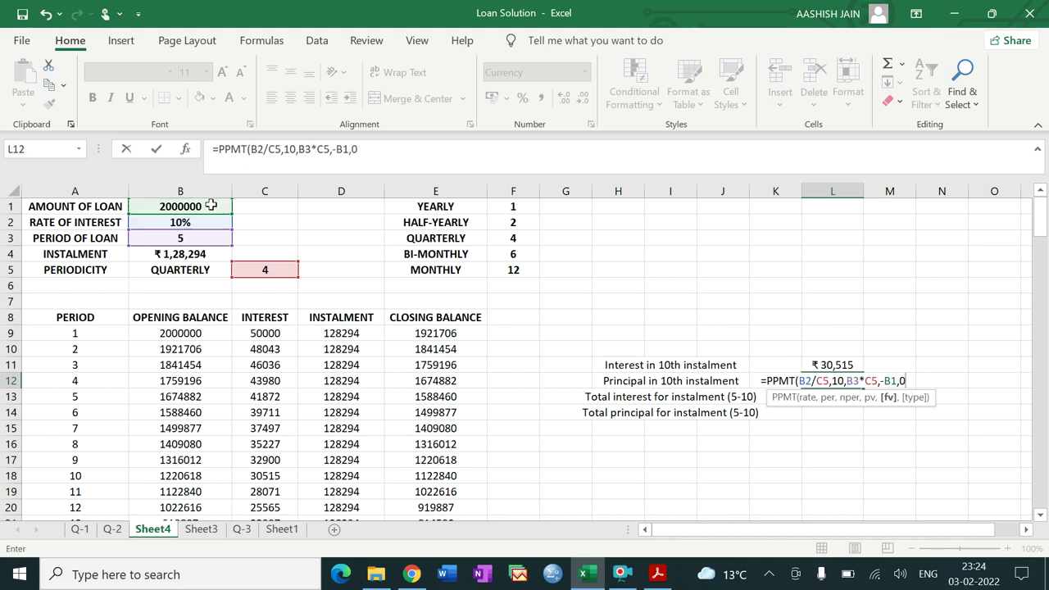
pyautogui.write(')')
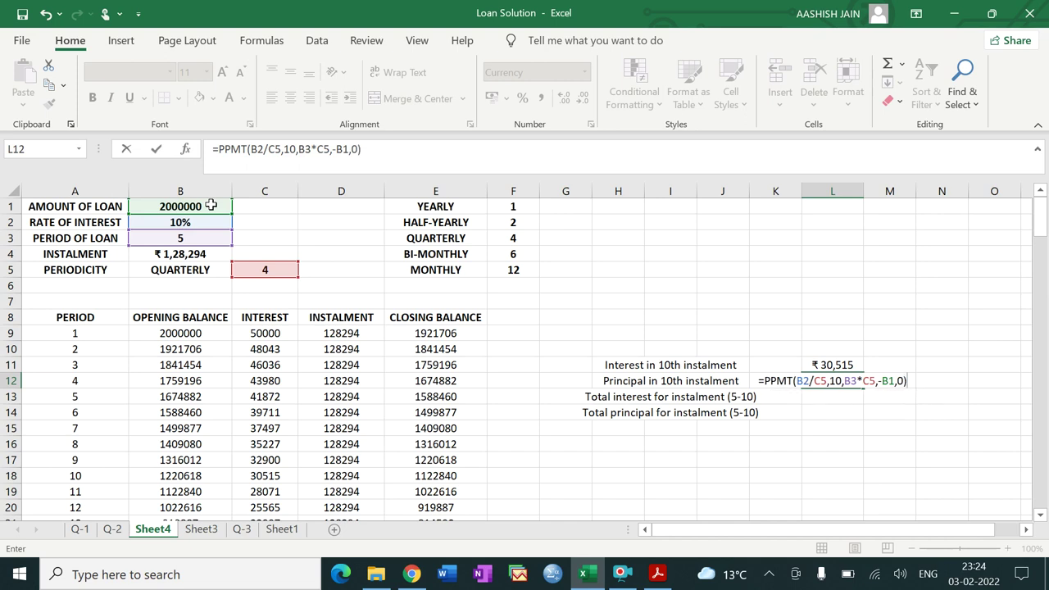
pyautogui.press('Return')
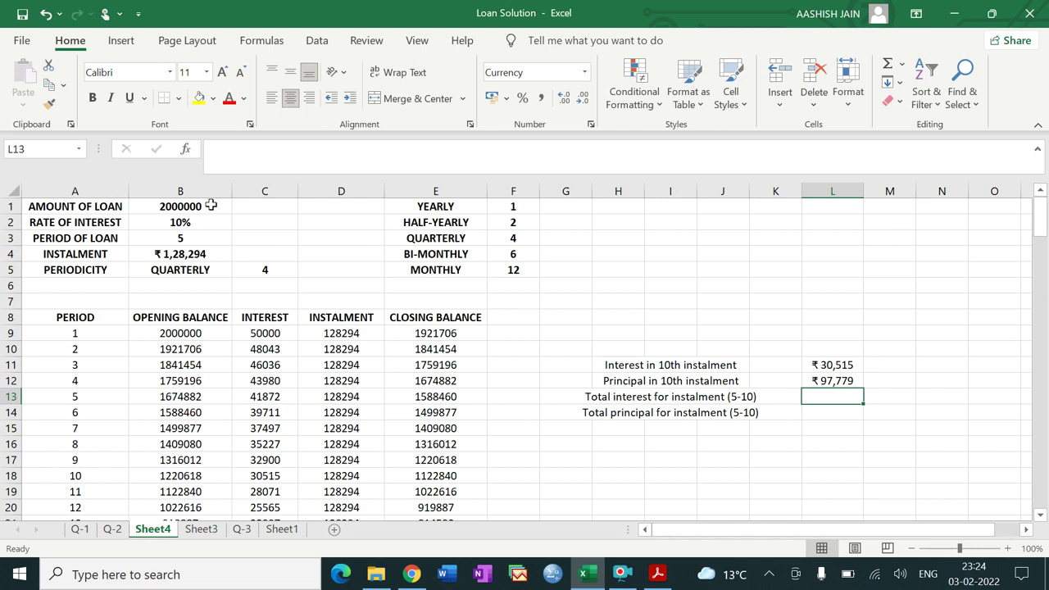
# Start a CUMIPMT formula in L13 for the total interest of instalments 5-10, with rate B2 and B3*C5 as number of periods.
pyautogui.write('=CU')
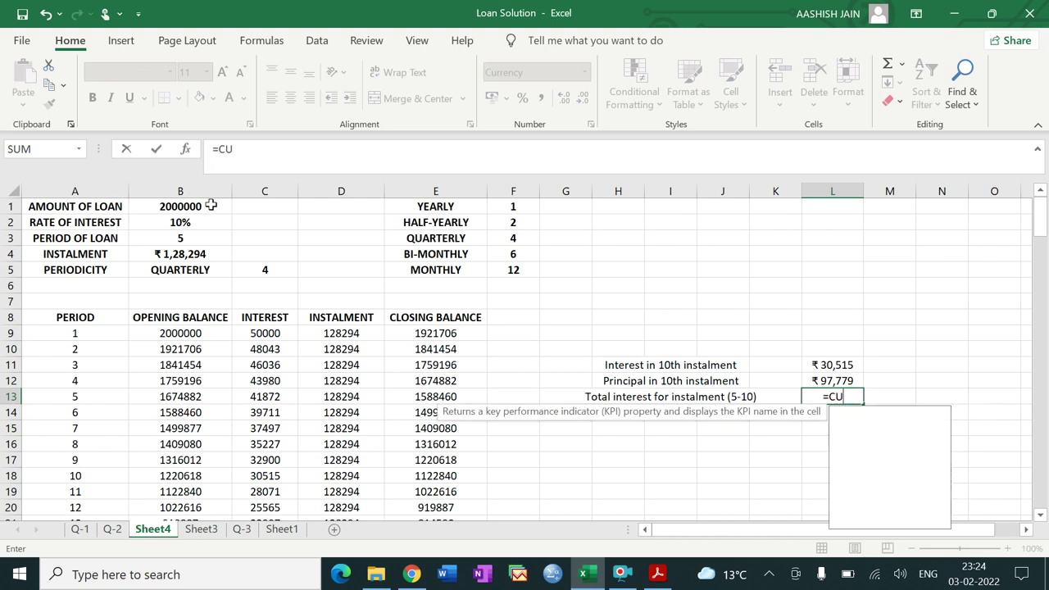
pyautogui.write('M')
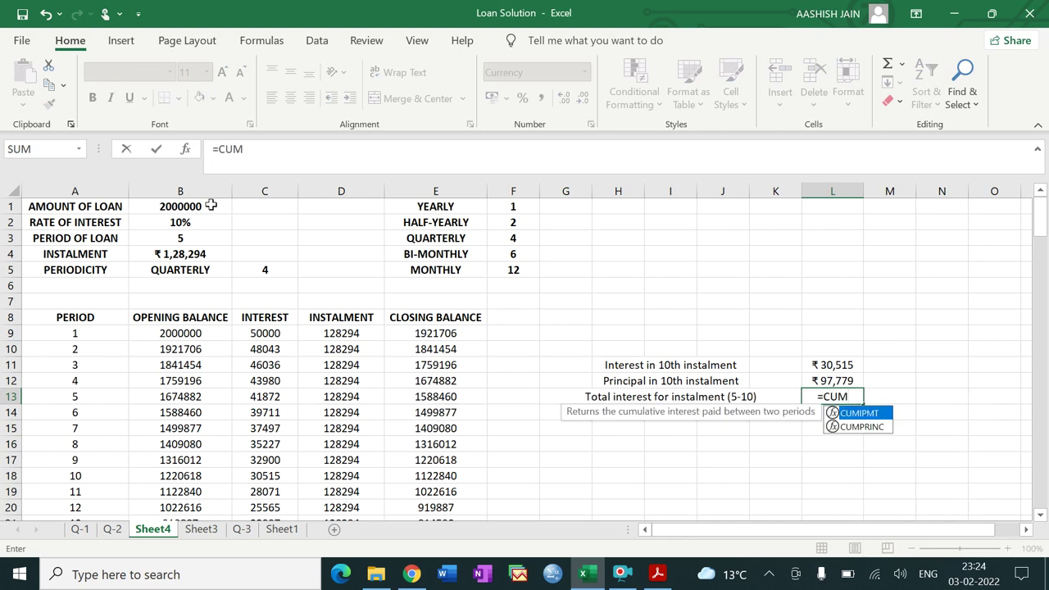
pyautogui.doubleClick(861, 414)
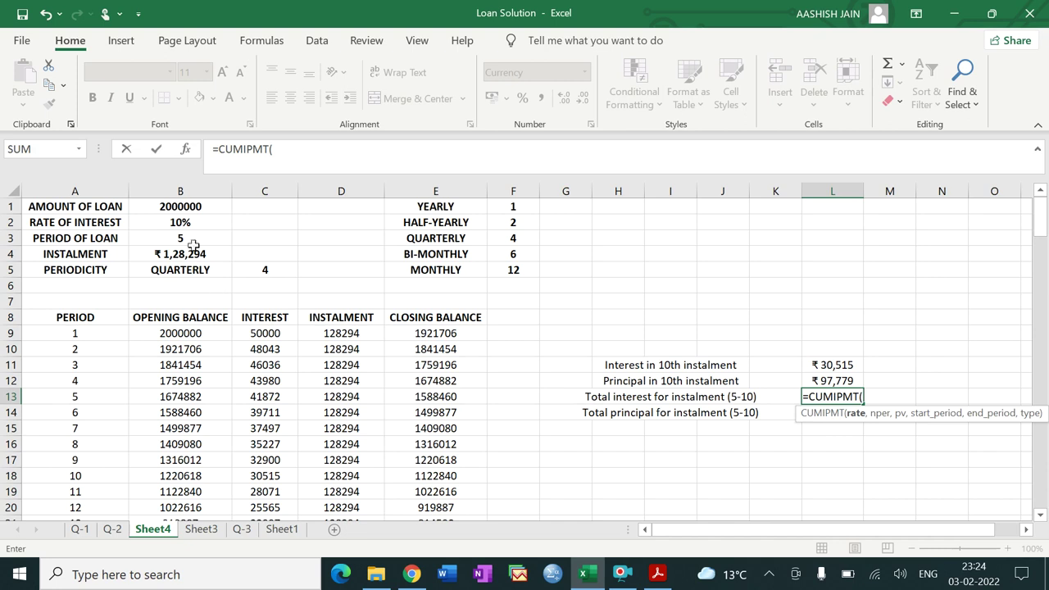
pyautogui.click(182, 222)
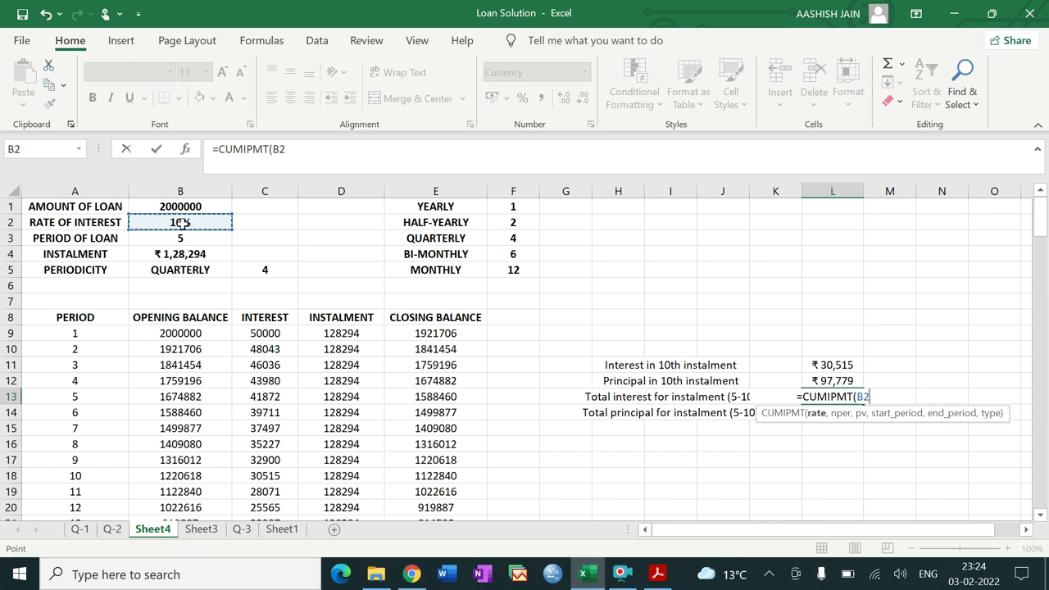
pyautogui.write(',')
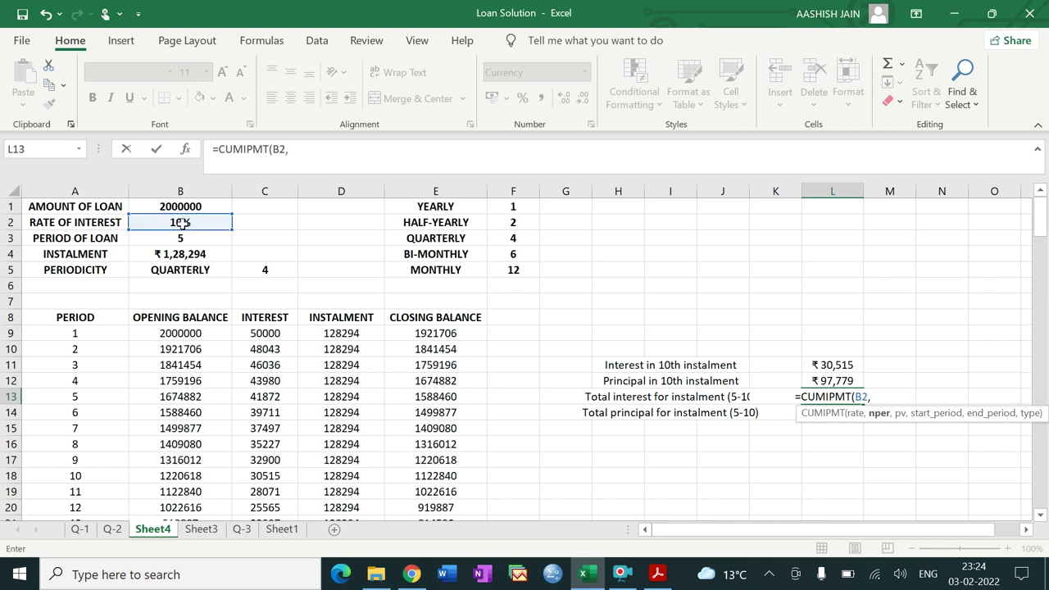
pyautogui.click(182, 238)
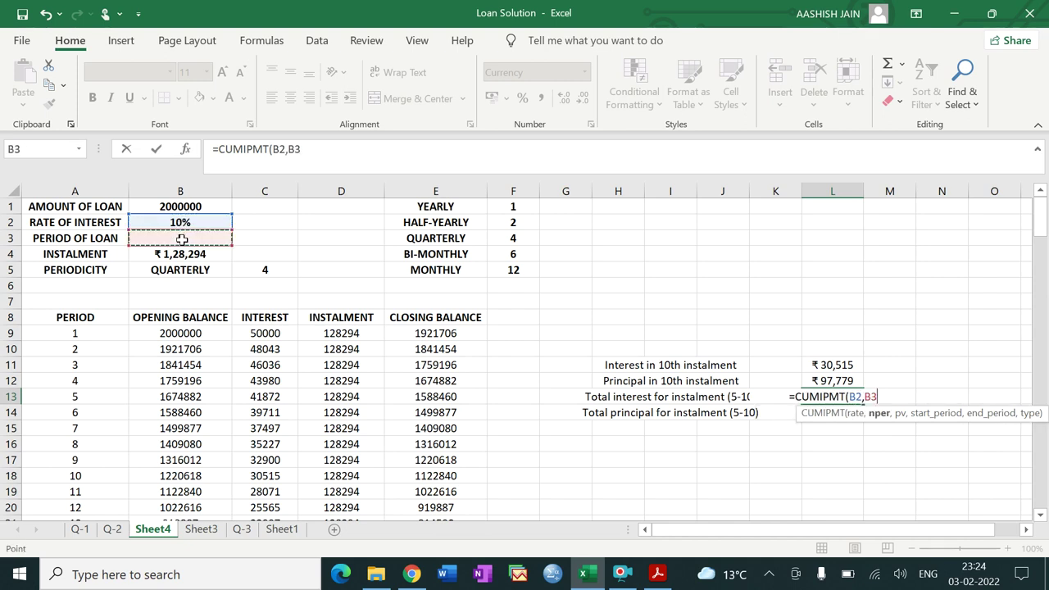
pyautogui.write('*')
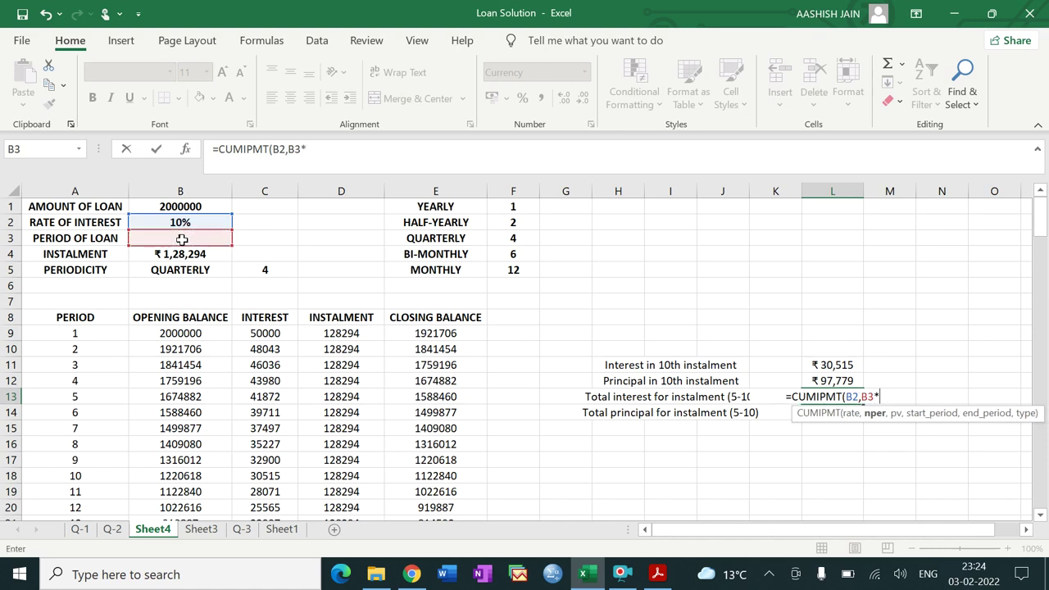
pyautogui.click(259, 272)
pyautogui.write(',')
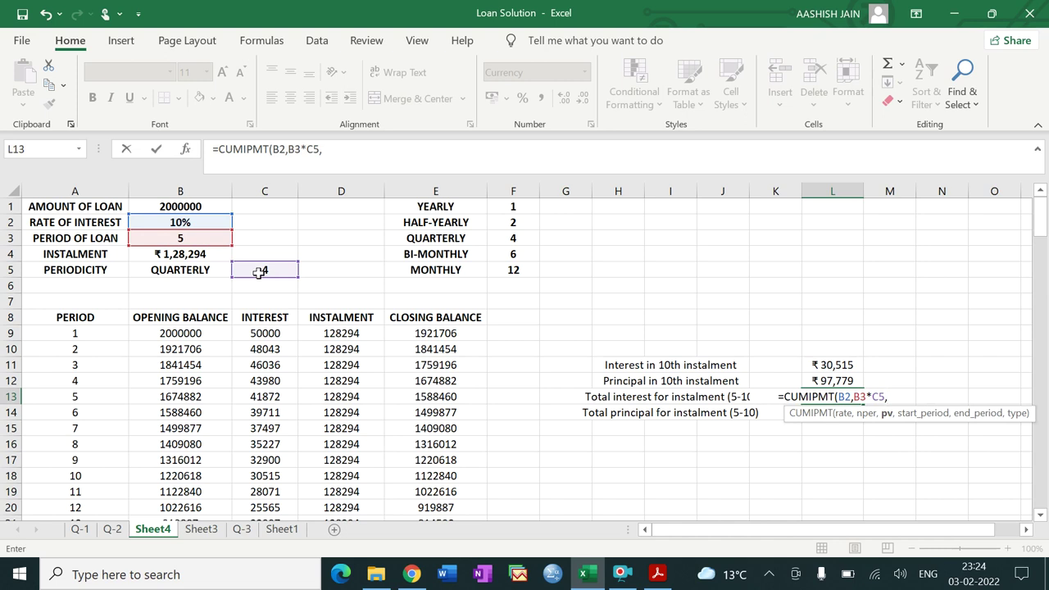
# Complete the CUMIPMT formula in L13 with present value B1, start period 5, end period 10 and type 0, multiplied by -1.
pyautogui.click(199, 208)
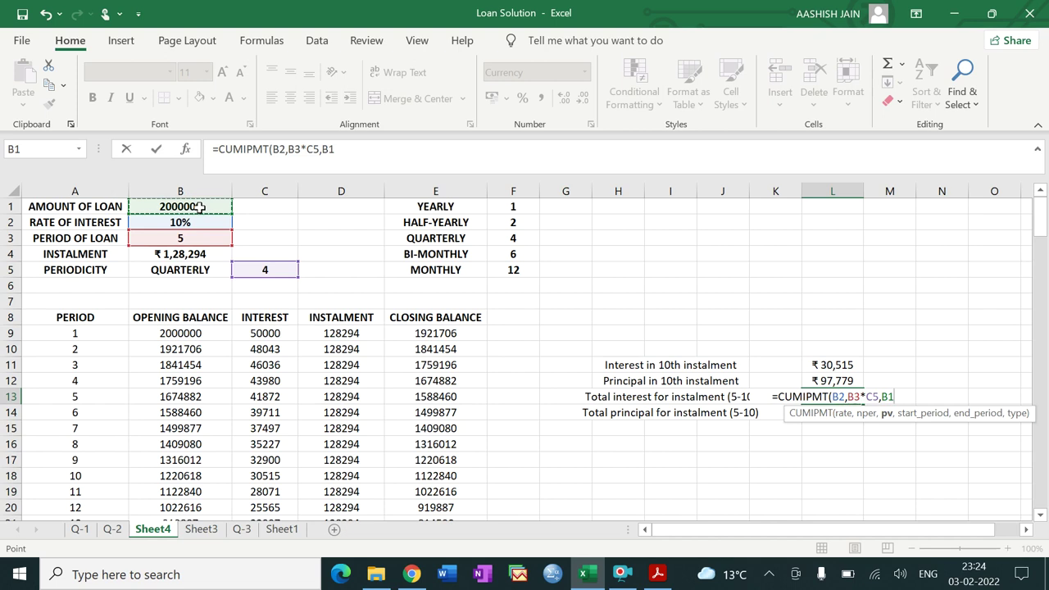
pyautogui.write(',')
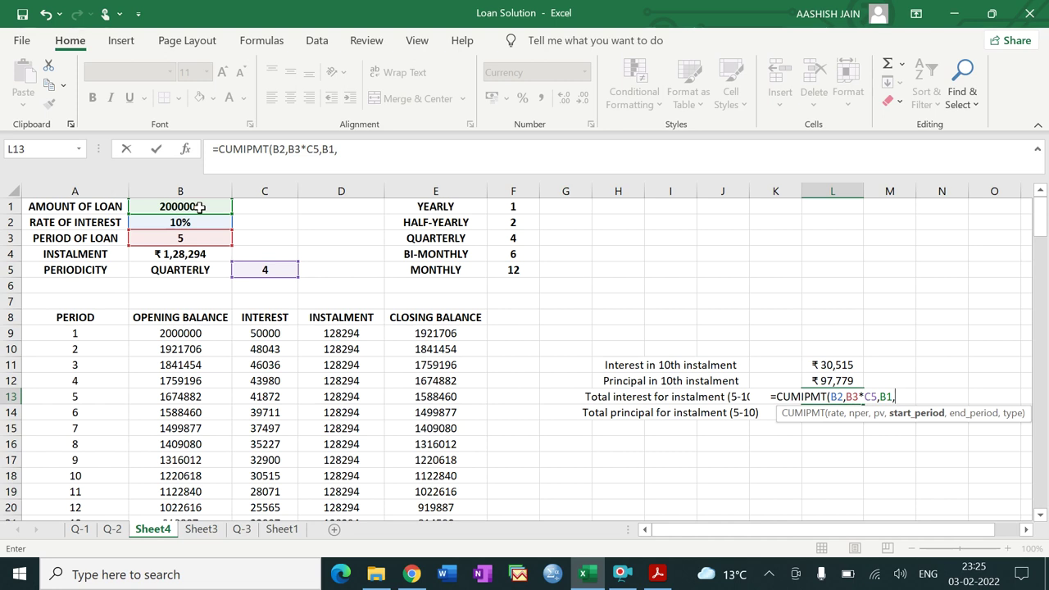
pyautogui.write('5,')
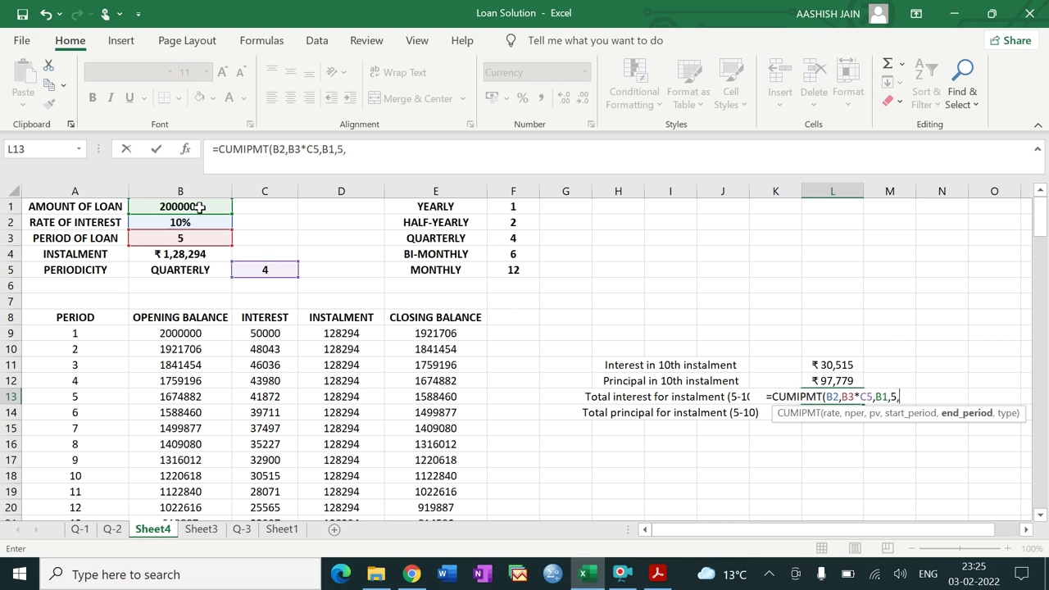
pyautogui.write('10,')
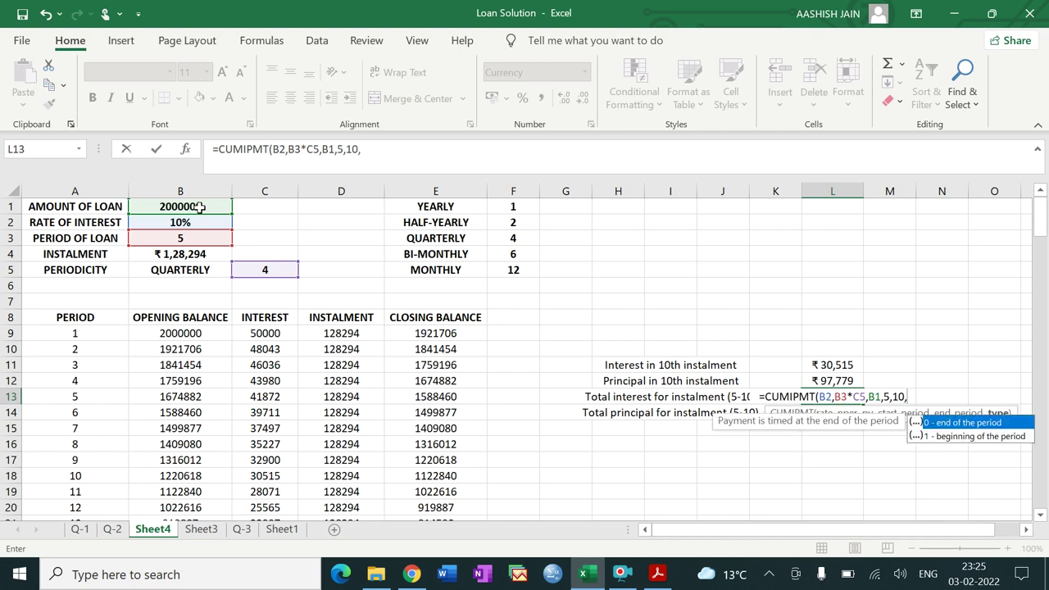
pyautogui.write('0')
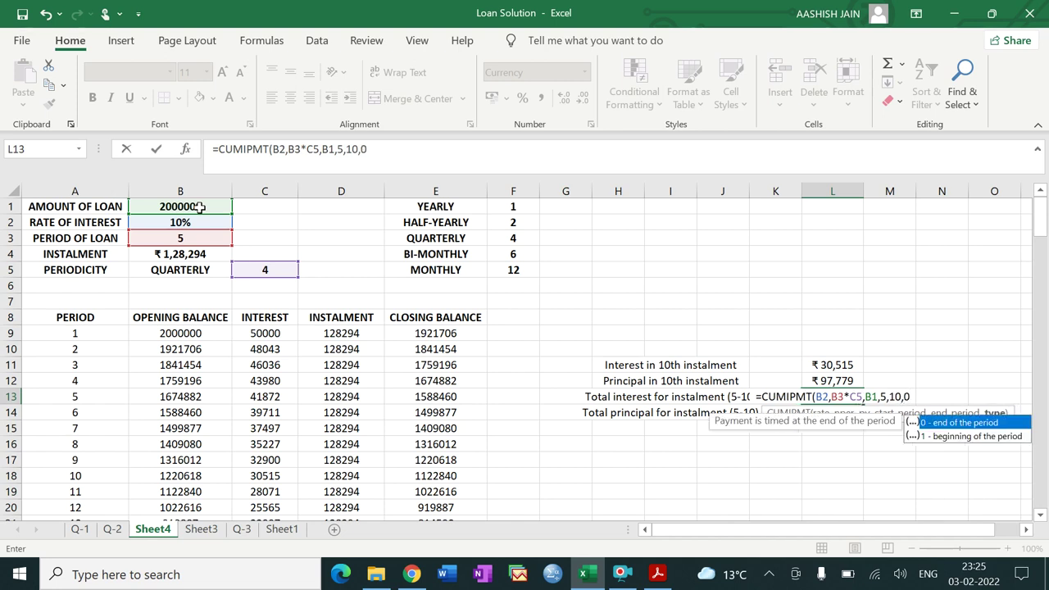
pyautogui.write(')')
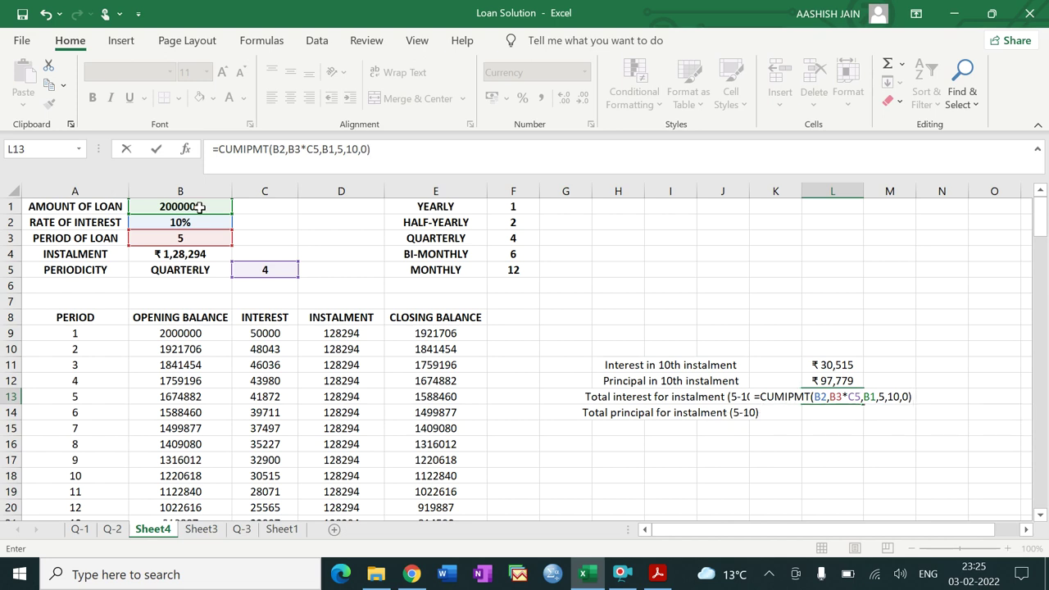
pyautogui.write('*-1')
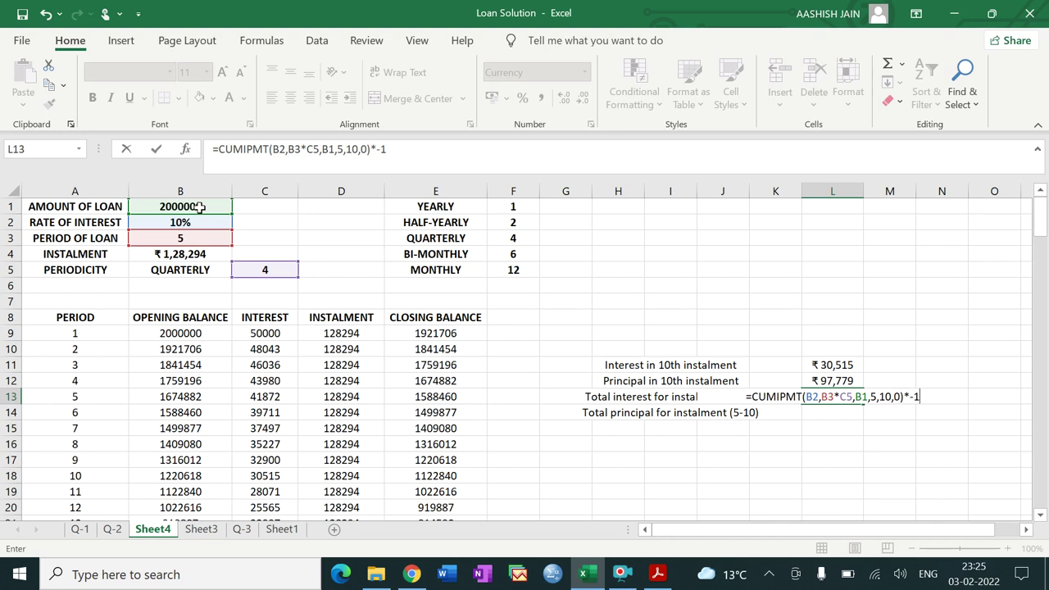
pyautogui.press('Return')
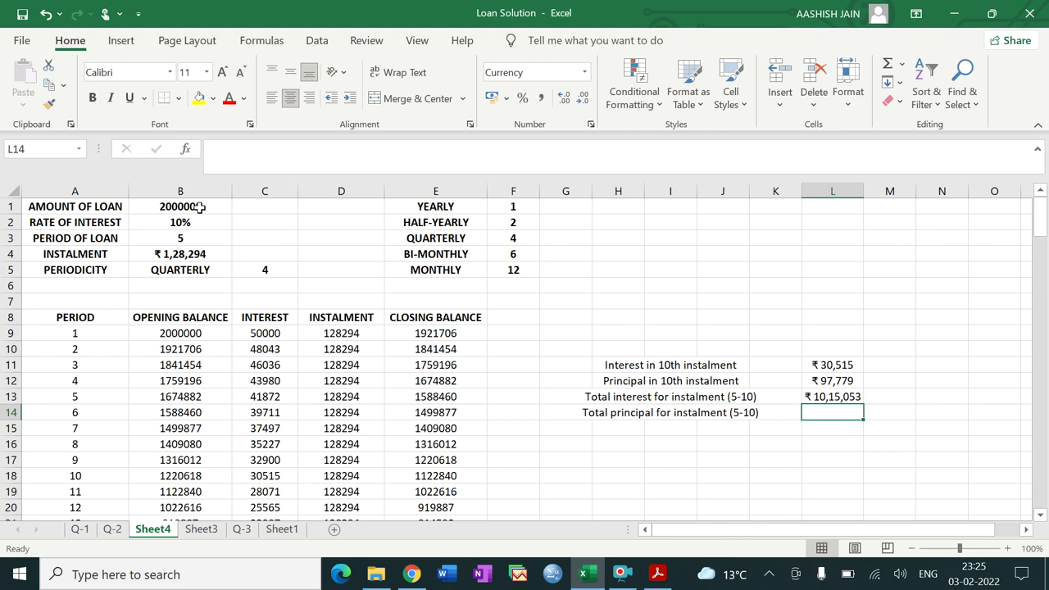
# Start a CUMPRINC formula in L14 for the total principal of instalments 5-10, with rate B2 and B3*C5 as number of periods.
pyautogui.write('=')
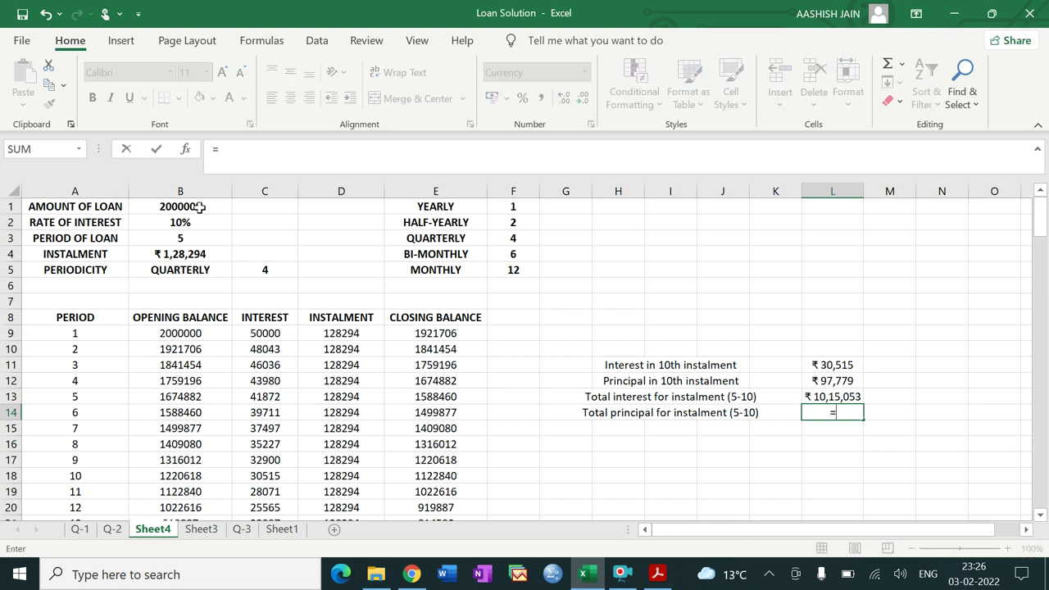
pyautogui.write('CUMPP')
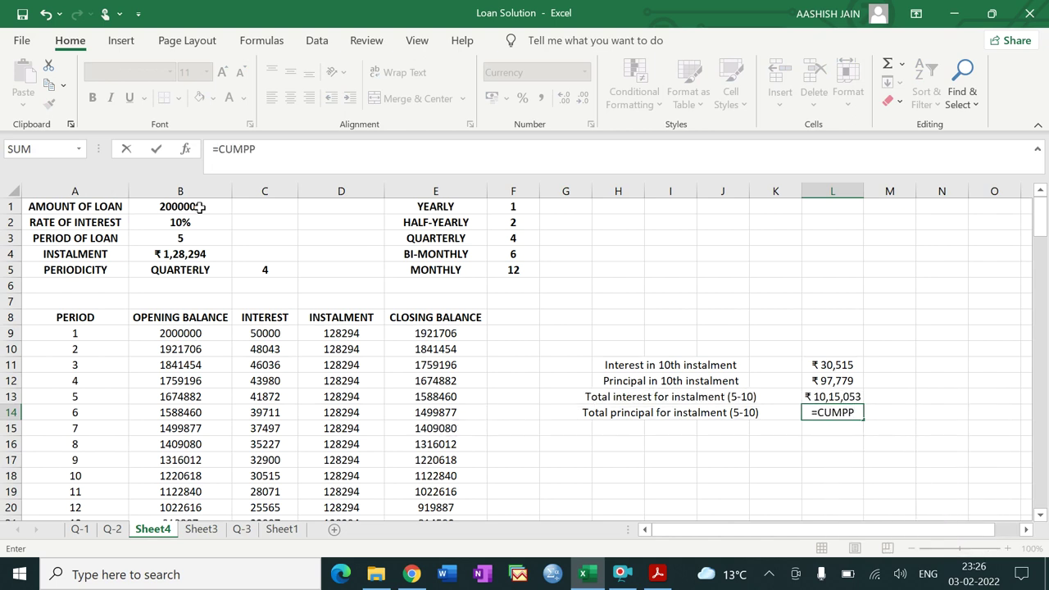
pyautogui.press('BackSpace')
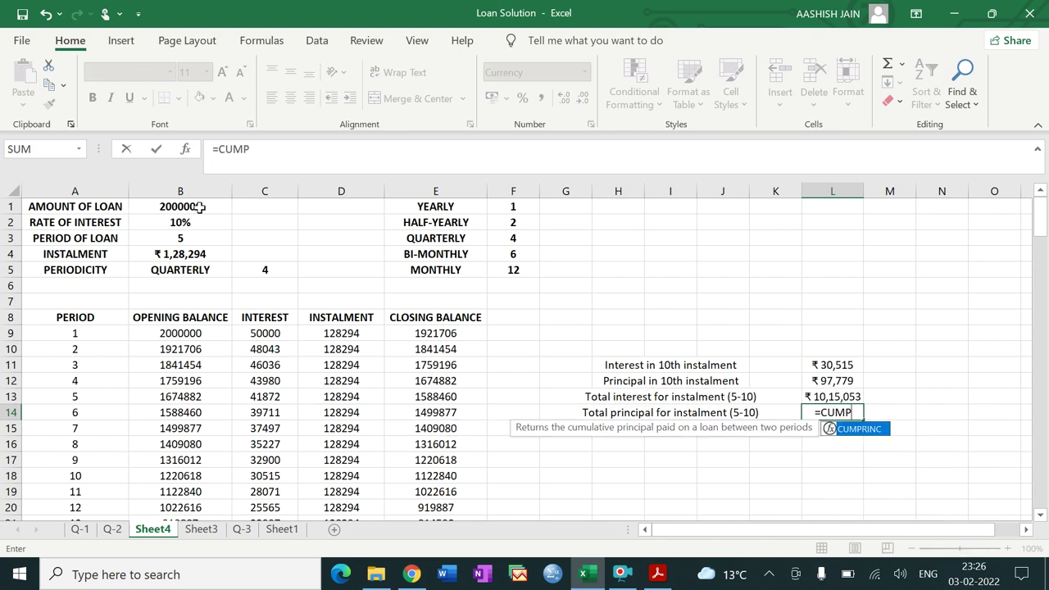
pyautogui.write('R')
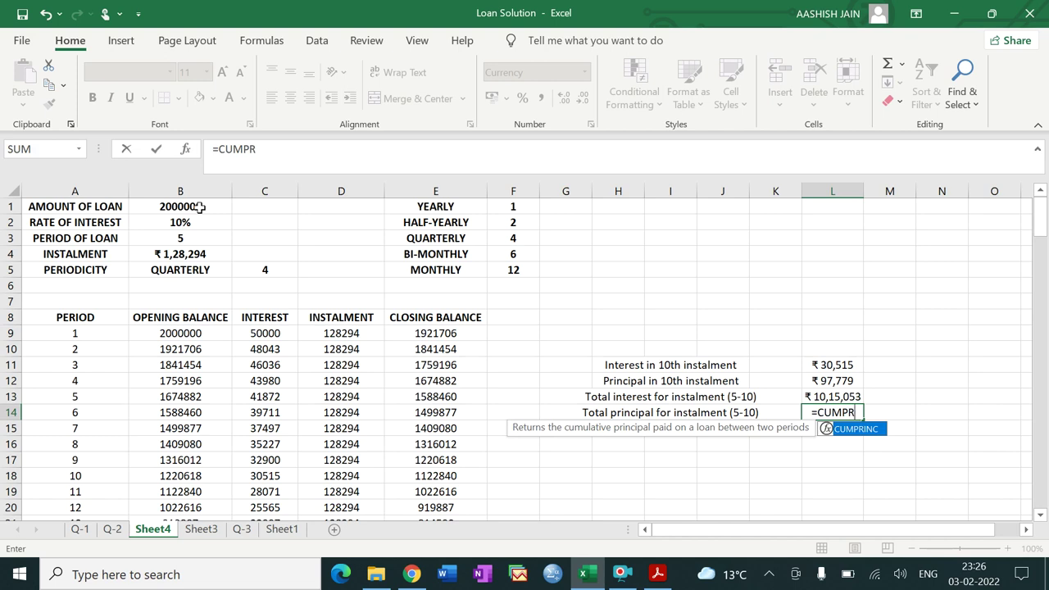
pyautogui.doubleClick(857, 429)
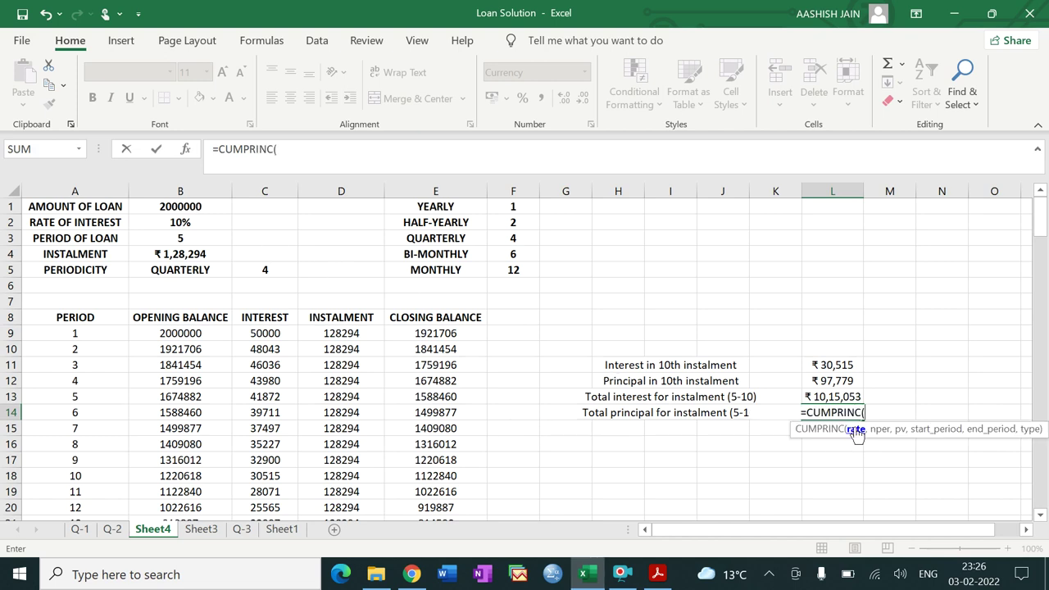
pyautogui.click(178, 227)
pyautogui.write(',')
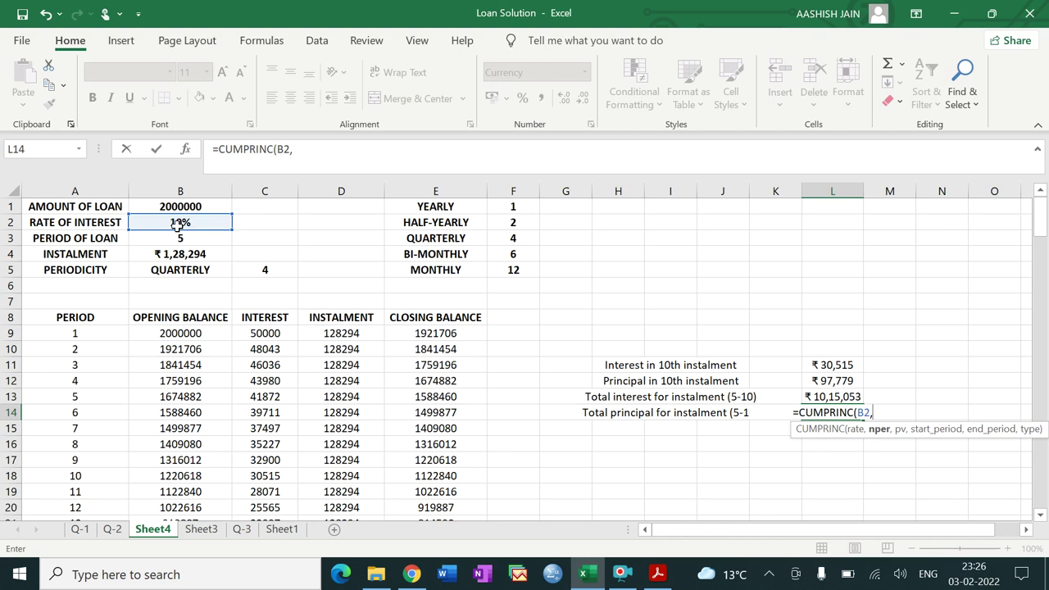
pyautogui.click(178, 237)
pyautogui.write('*')
pyautogui.click(262, 272)
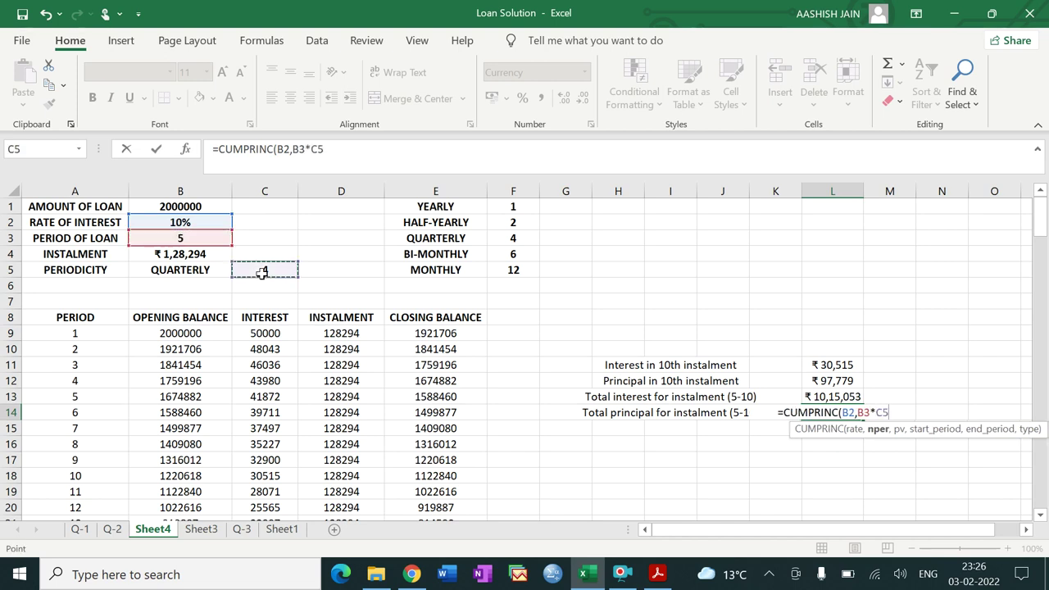
pyautogui.write(',')
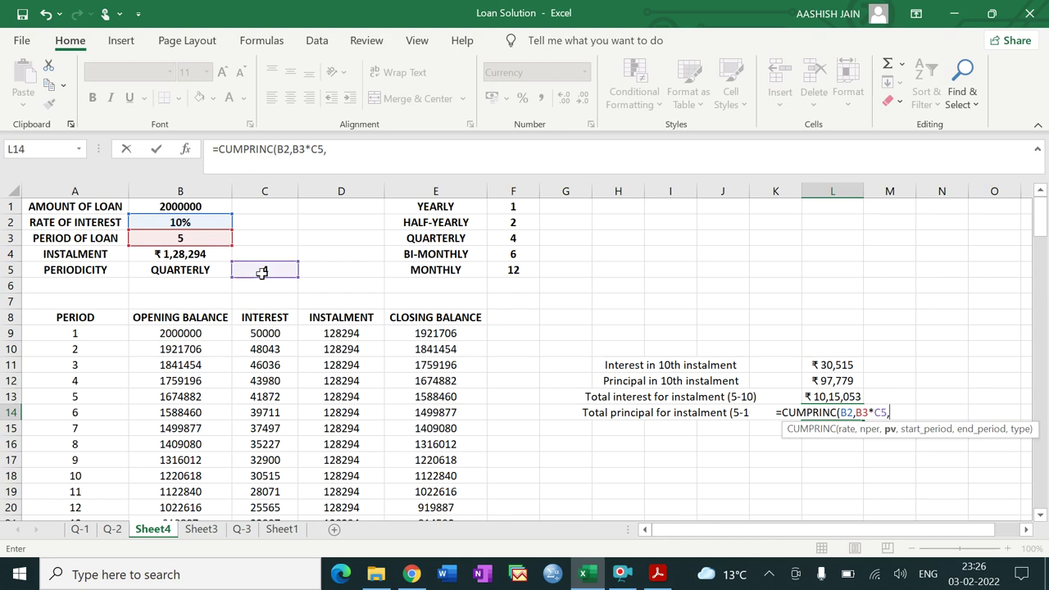
# Complete the CUMPRINC formula in L14 with present value B1, start period 5, end period 10 and type 0, multiplied by -1.
pyautogui.click(178, 206)
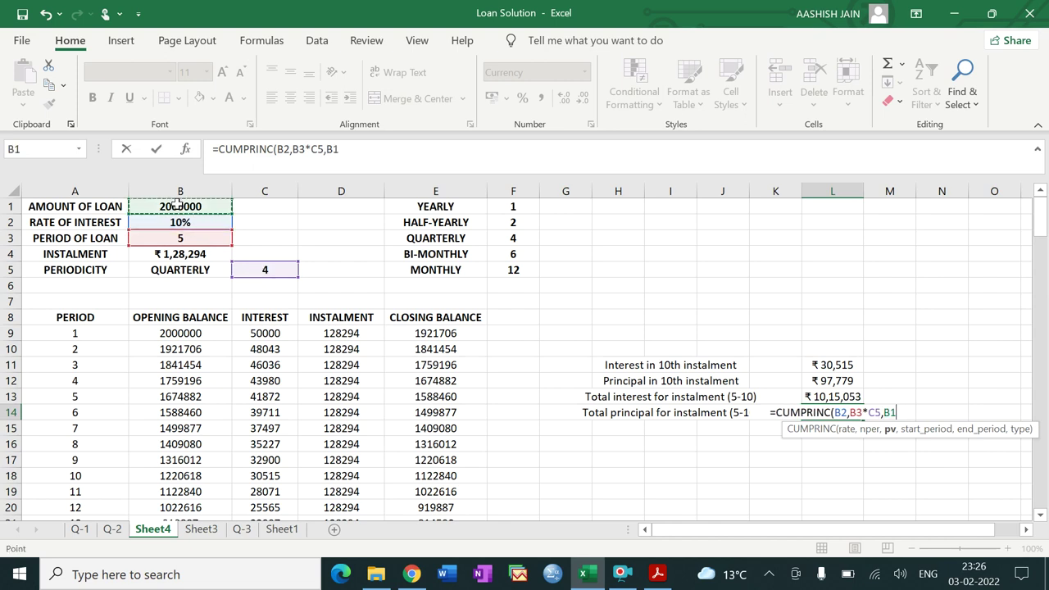
pyautogui.write(',')
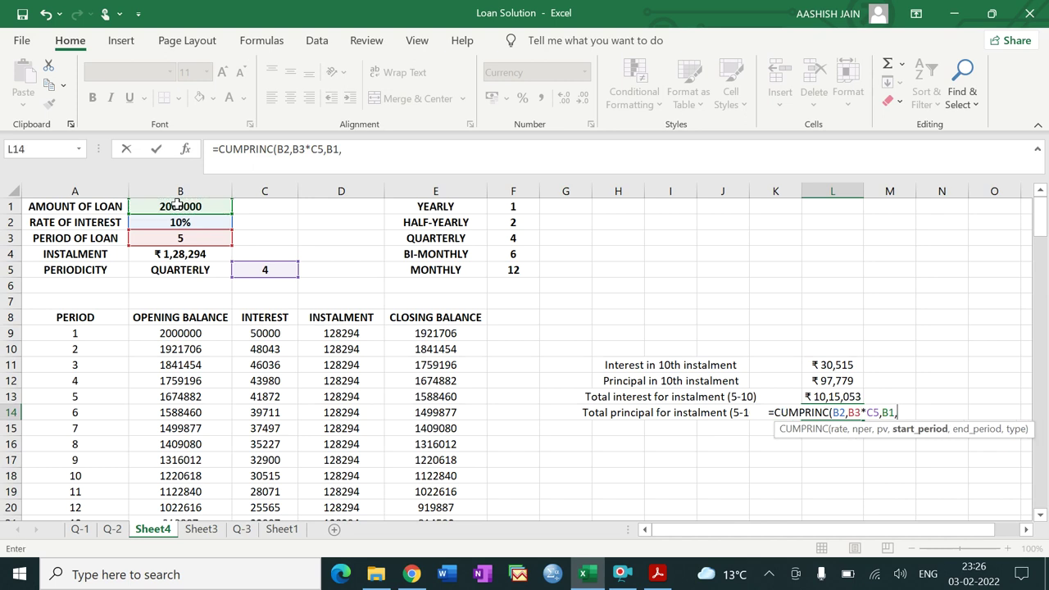
pyautogui.write('5,10')
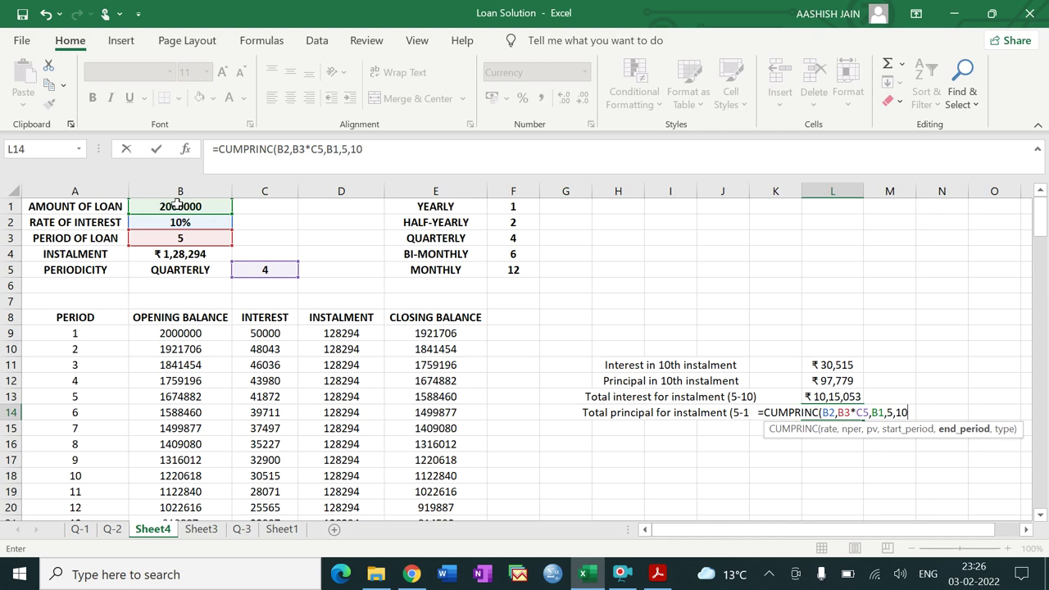
pyautogui.write(',0')
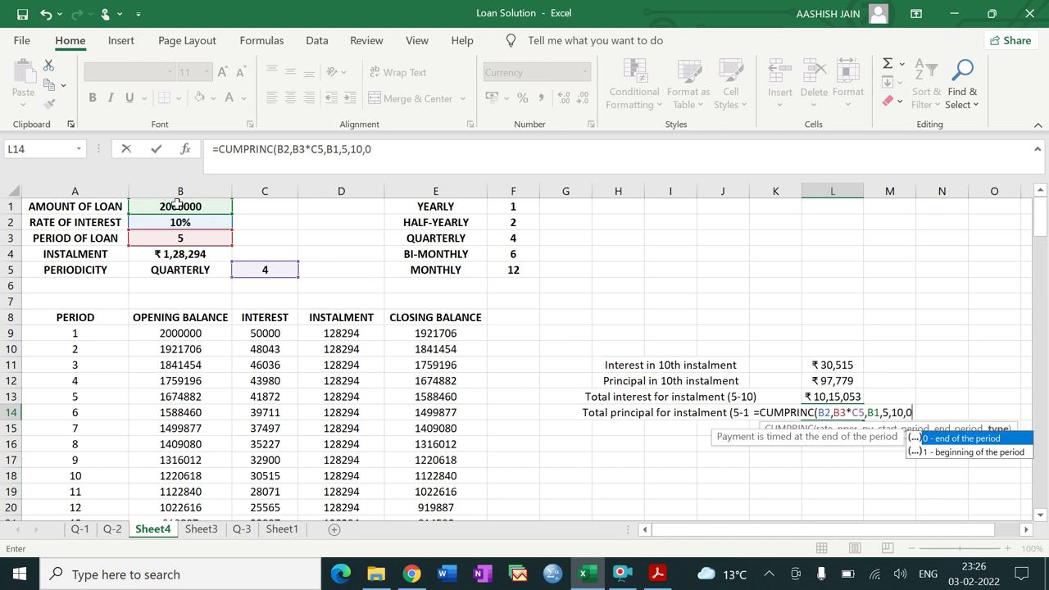
pyautogui.write(')*')
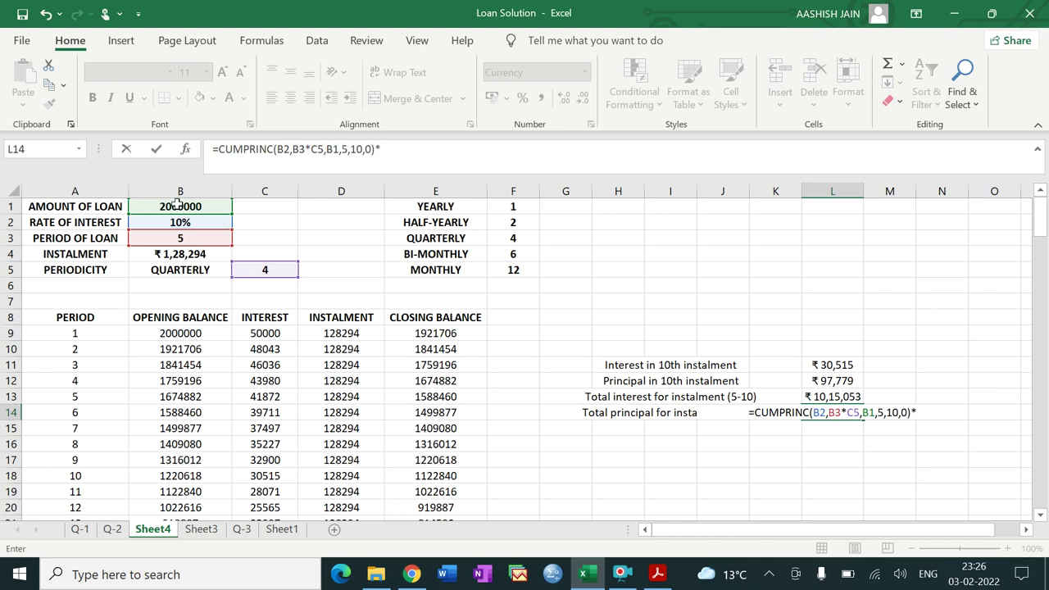
pyautogui.write('-1')
pyautogui.press('Return')
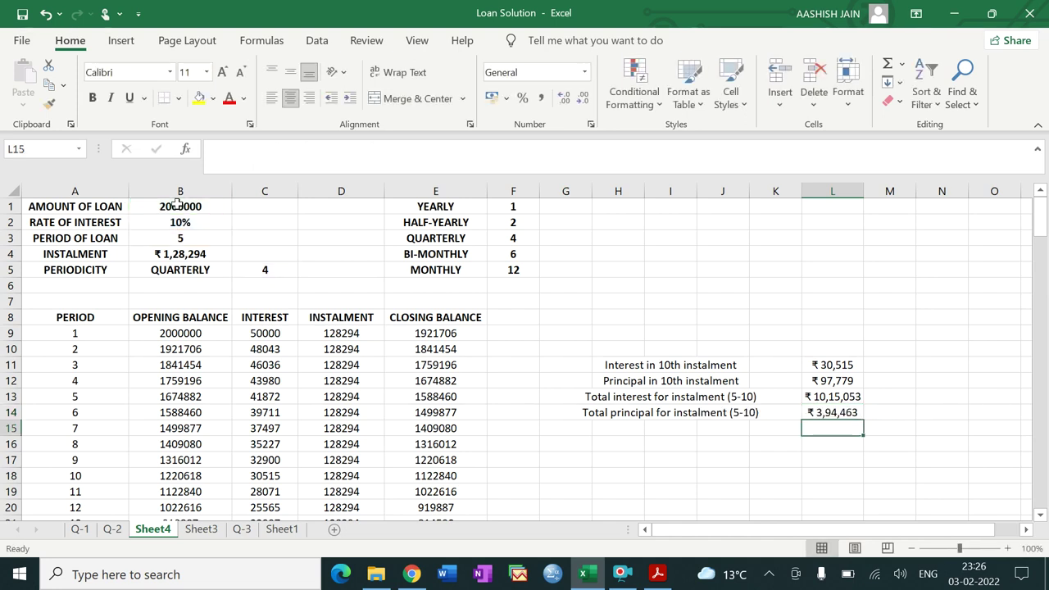